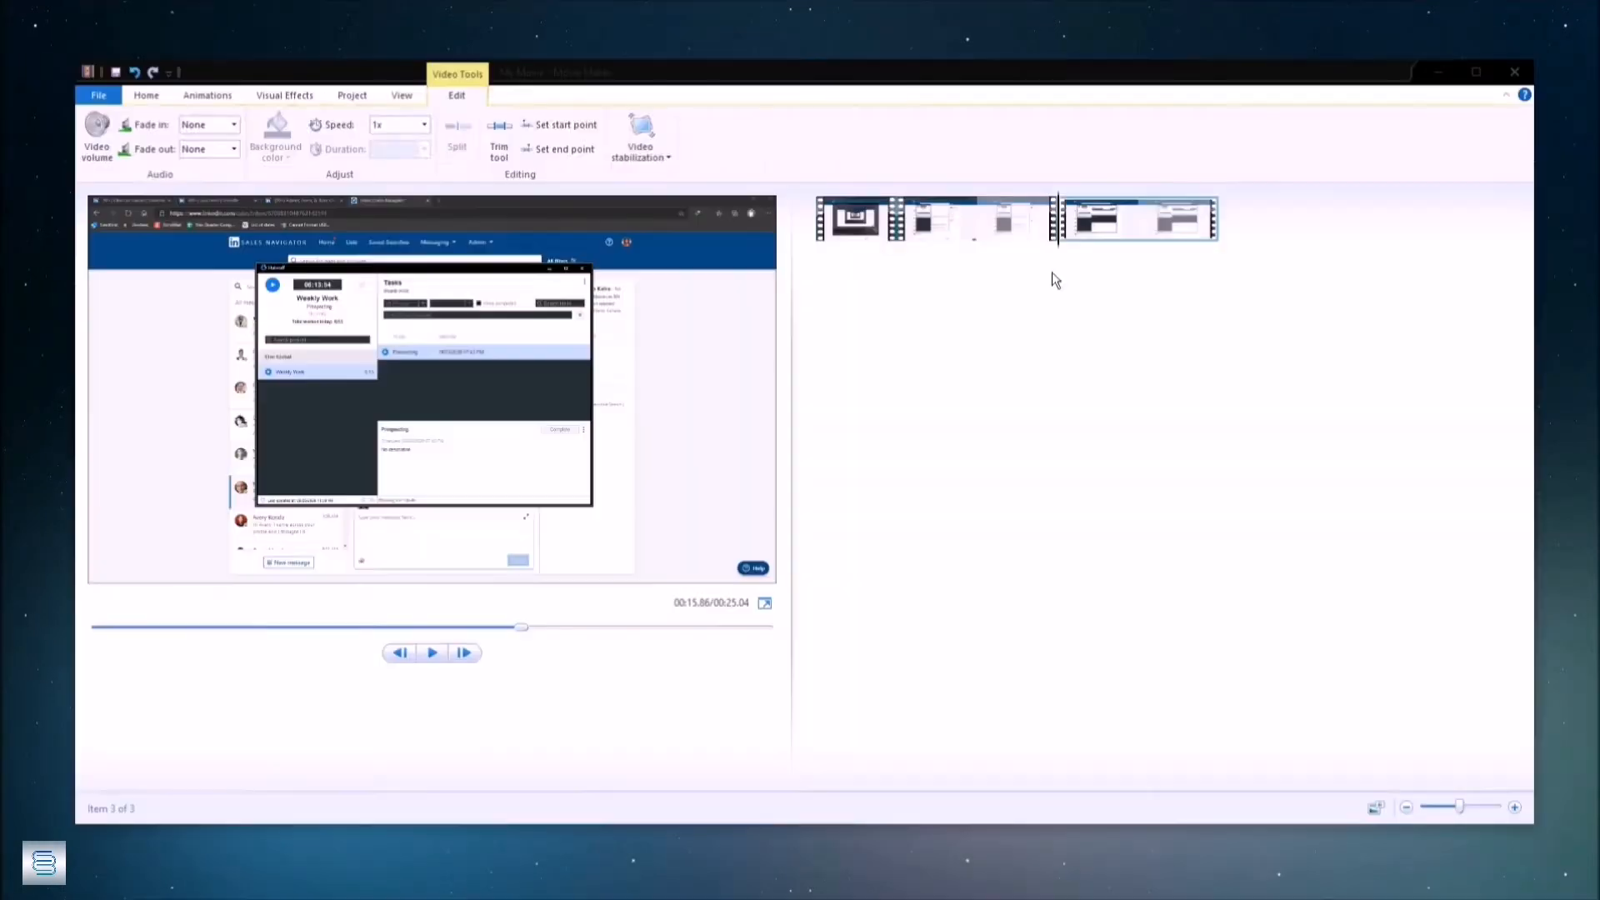
Step: Apply the Pixelate visual effect to the third clip and preview it
{"action": "left_click", "coordinate": [752, 162]}
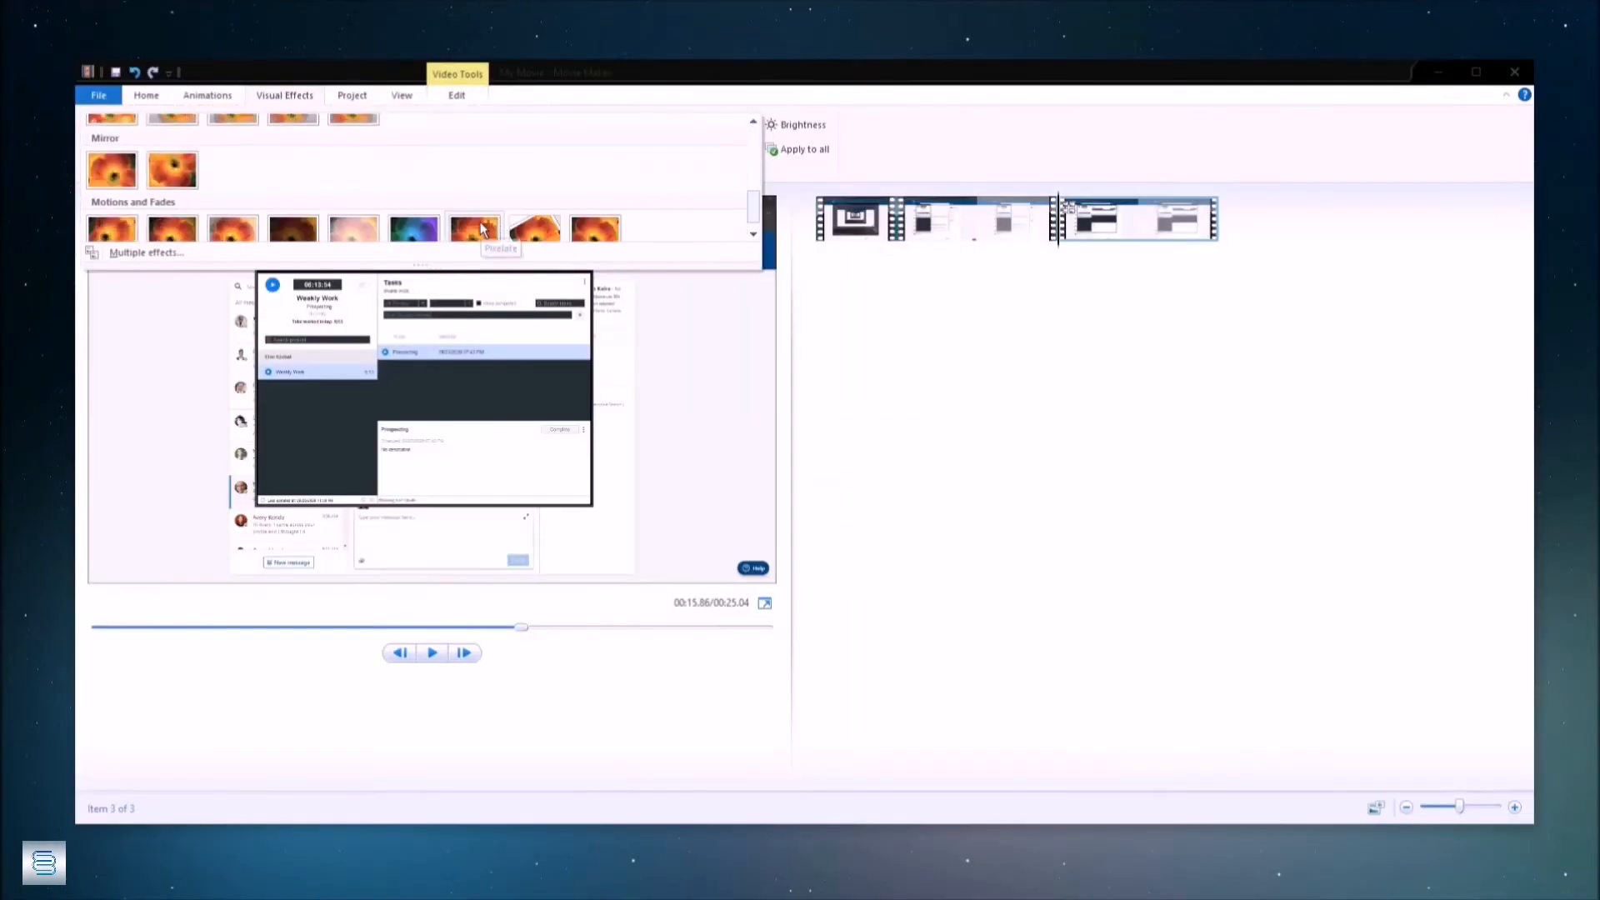
{"action": "left_click", "coordinate": [467, 228]}
{"action": "key", "text": "space"}
Step: Add the Shatter top-right transition to the third clip and preview it
{"action": "left_click", "coordinate": [207, 96]}
{"action": "left_click", "coordinate": [753, 155]}
{"action": "left_click_drag", "start_coordinate": [752, 137], "coordinate": [753, 220]}
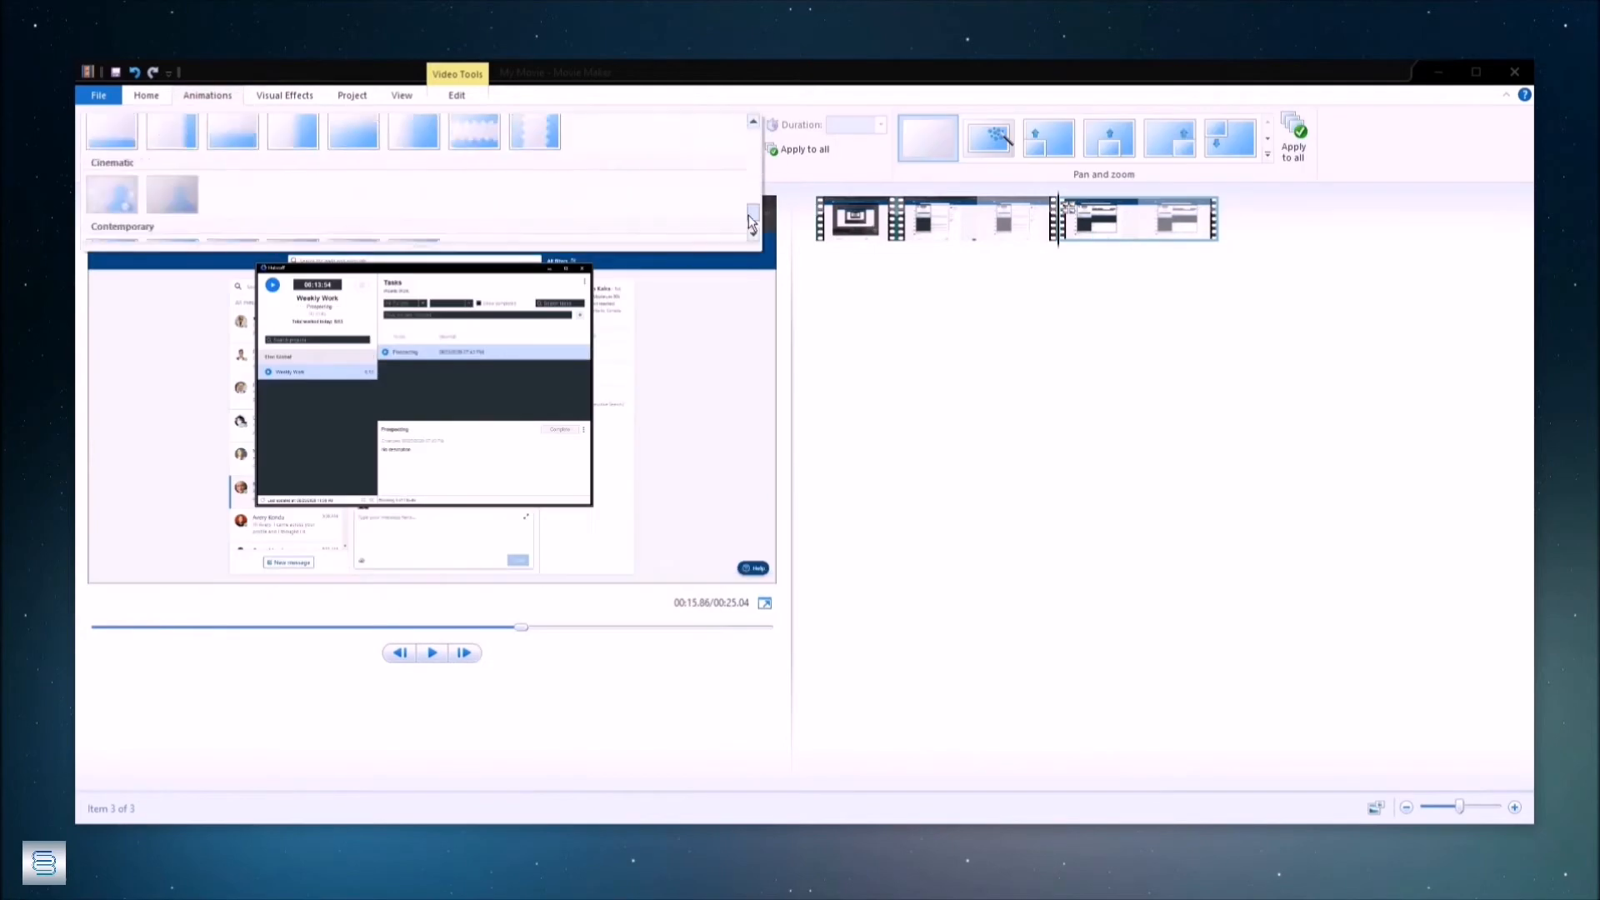
{"action": "left_click", "coordinate": [293, 205]}
{"action": "key", "text": "space"}
{"action": "left_click", "coordinate": [881, 125]}
{"action": "left_click", "coordinate": [146, 96]}
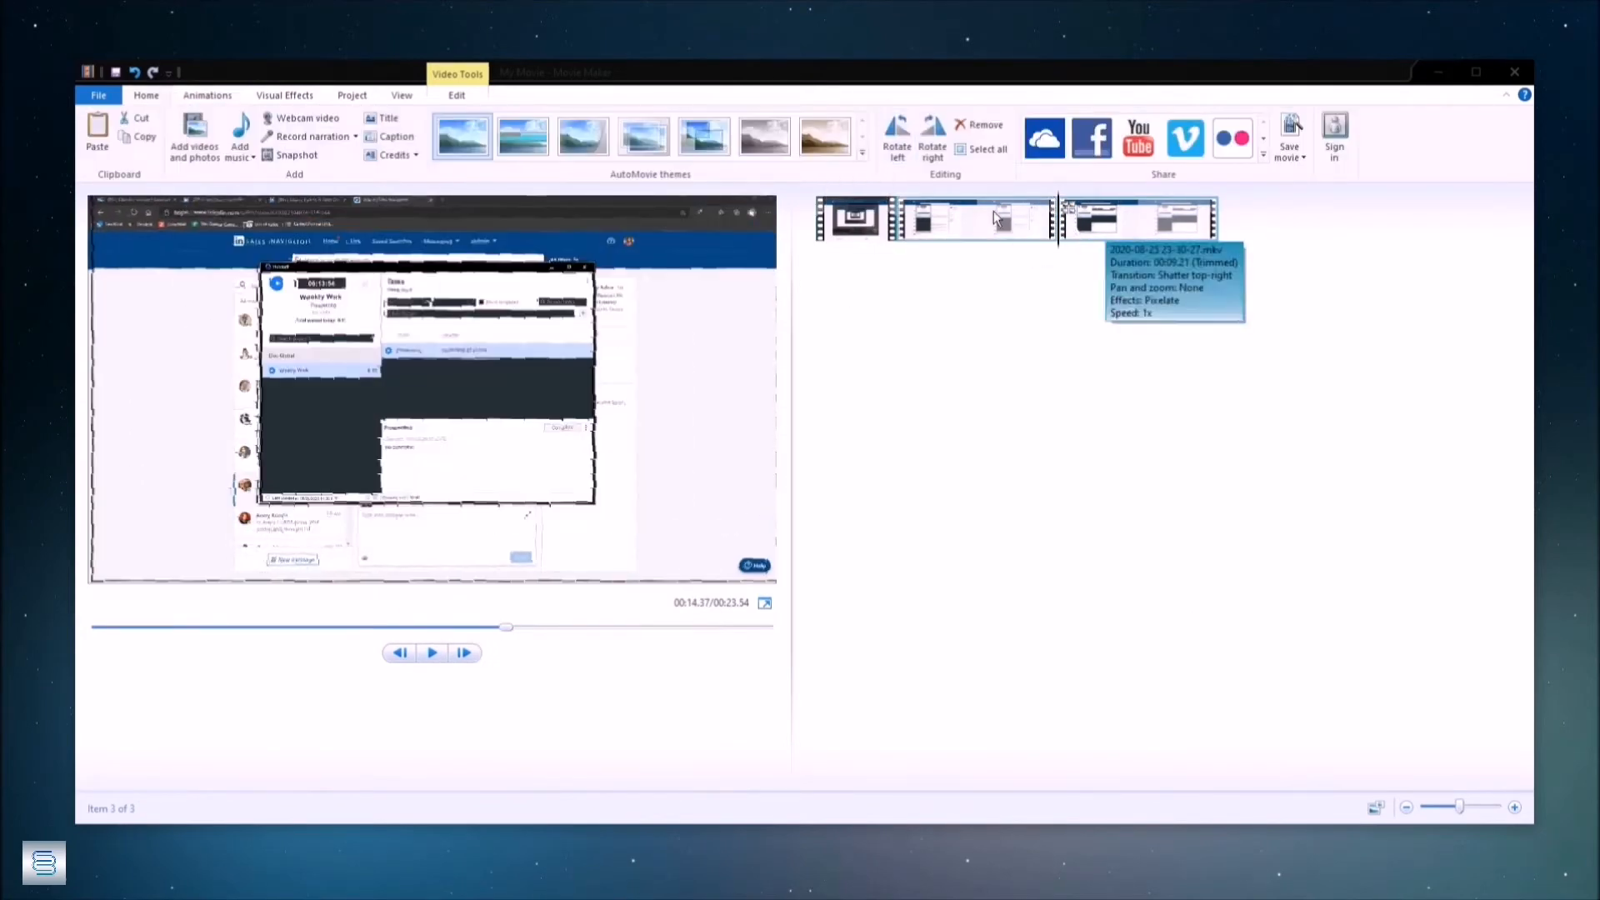
Step: Insert a title reading "Moonwake" before the second video clip and browse its text effects
{"action": "left_click_drag", "start_coordinate": [1064, 220], "coordinate": [1189, 274]}
{"action": "left_click", "coordinate": [912, 233]}
{"action": "left_click", "coordinate": [388, 118]}
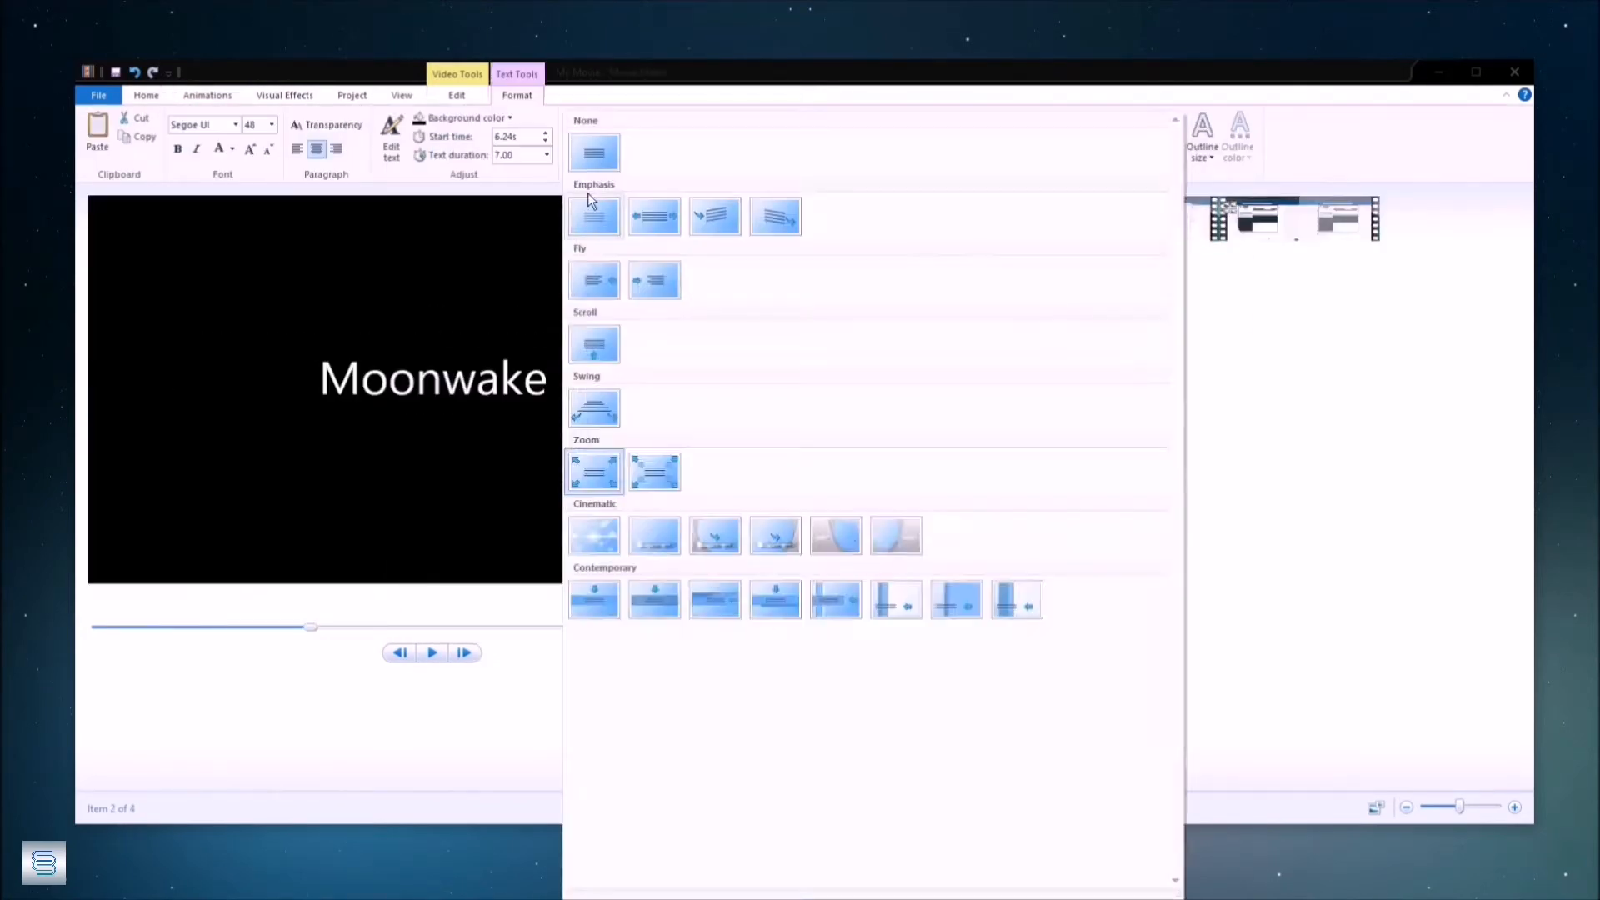
{"action": "left_click", "coordinate": [983, 238]}
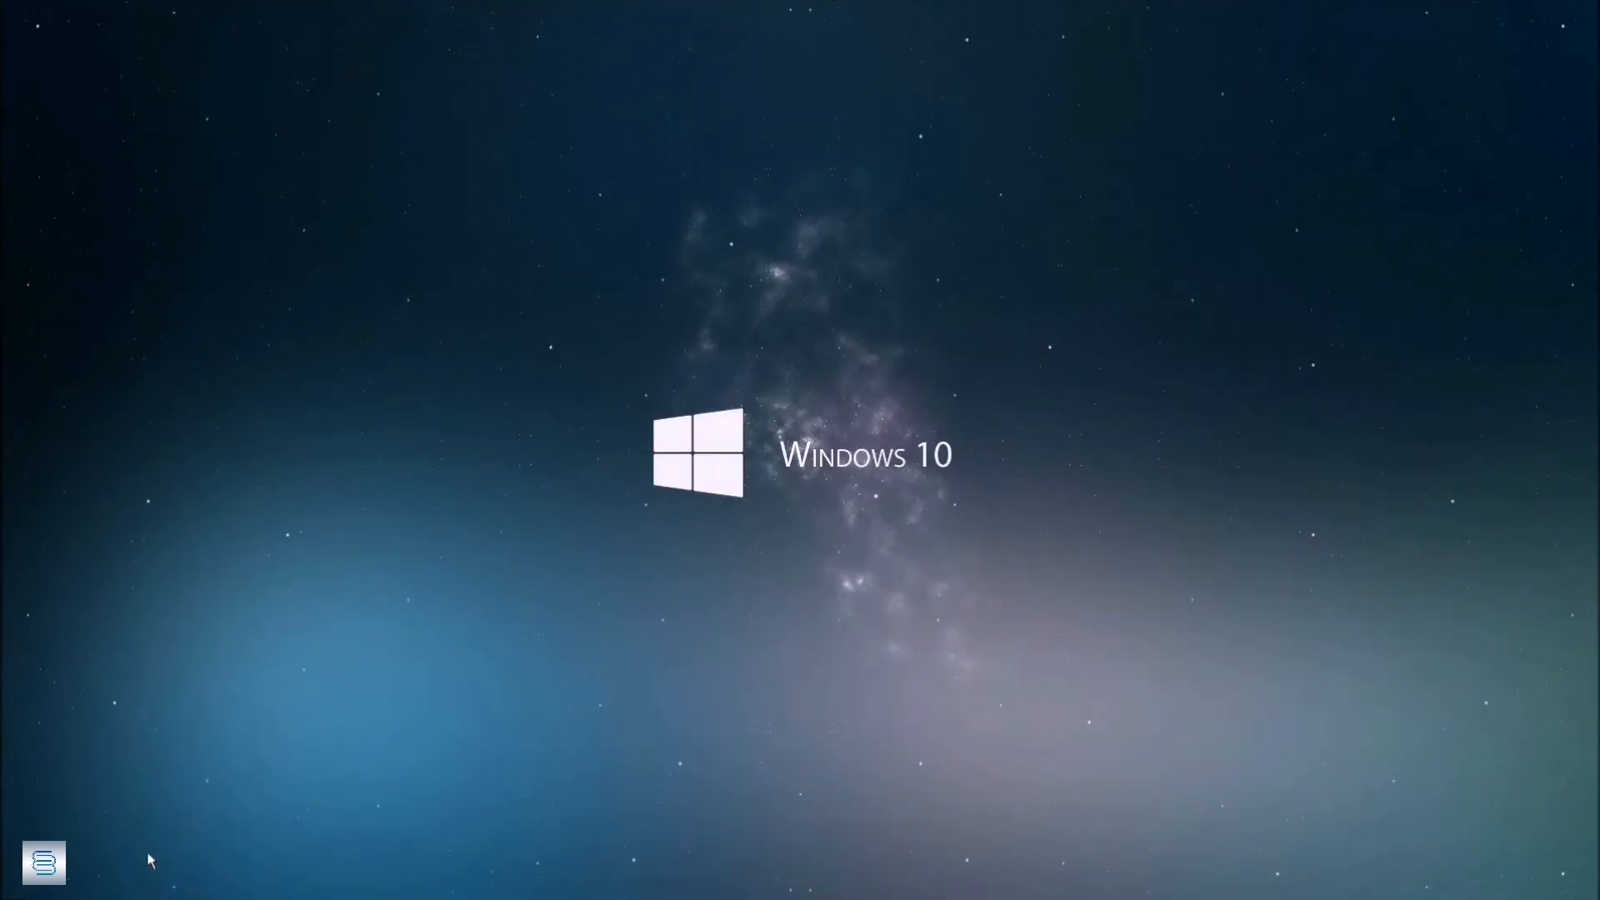
Step: Switch to Chrome and search Google for "windows movie maker 2012 free download"
{"action": "key", "text": "super"}
{"action": "key", "text": "super"}
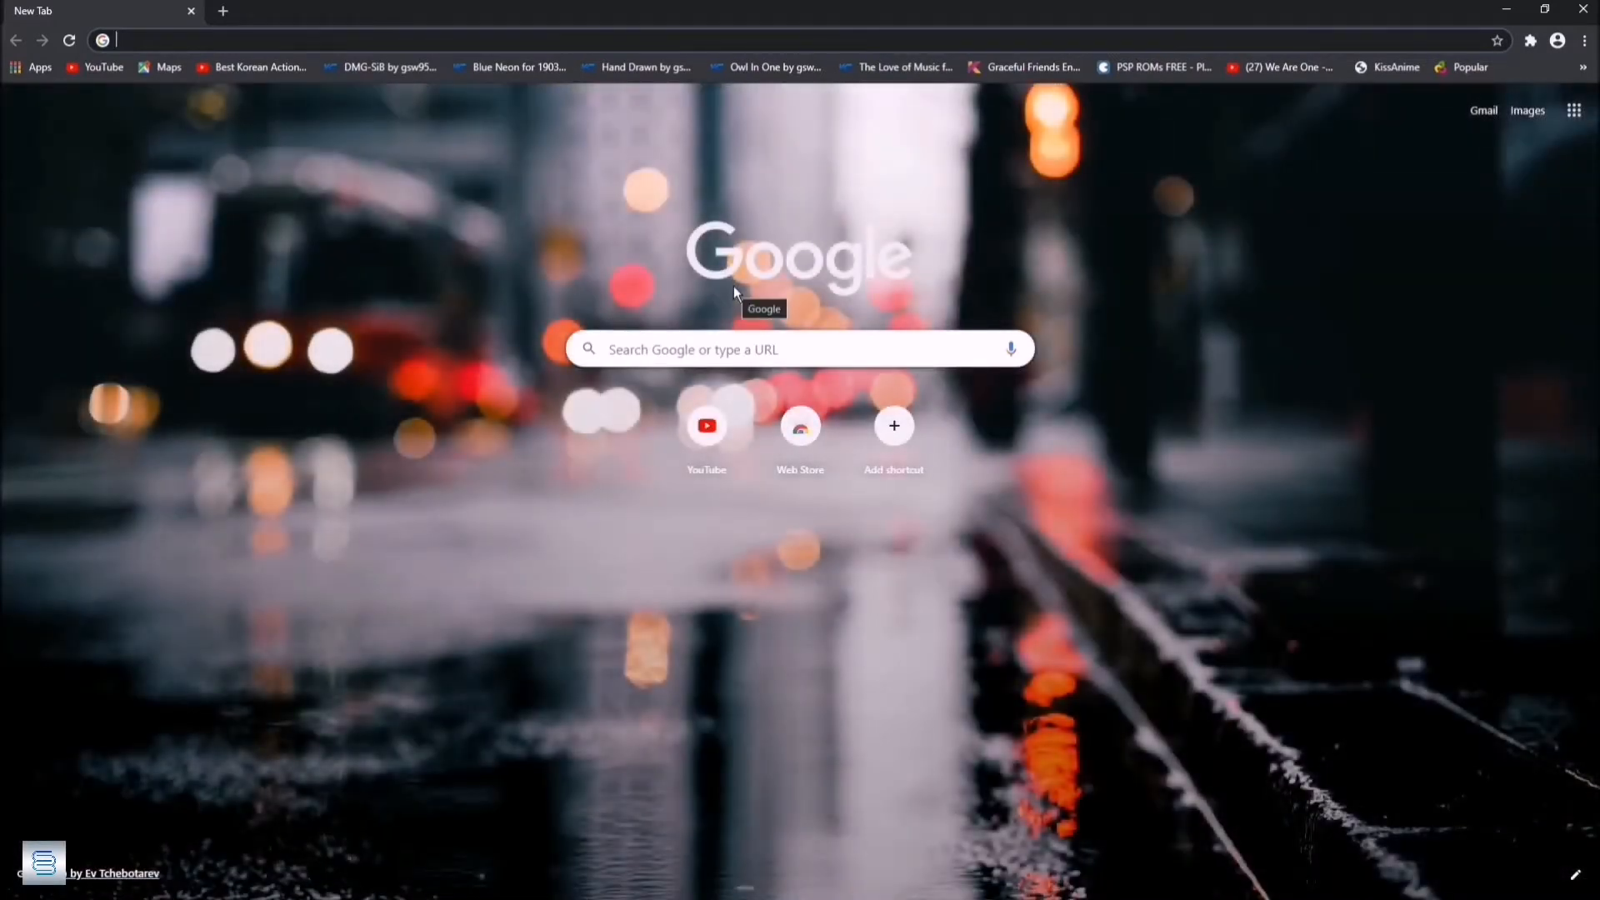
{"action": "type", "text": "win"}
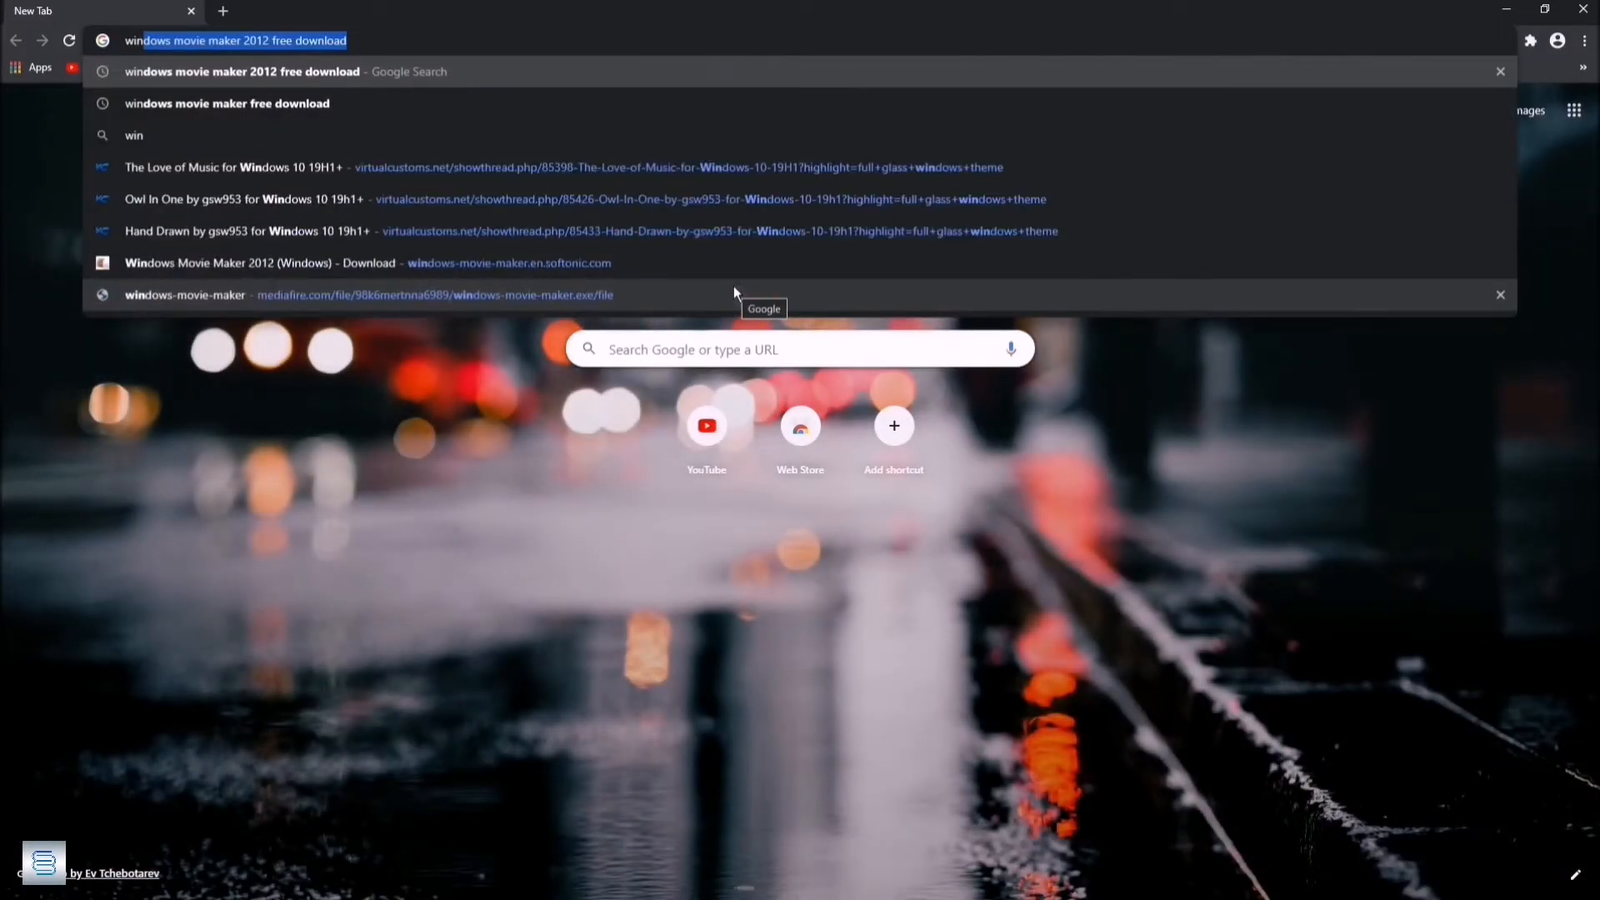
{"action": "key", "text": "Return"}
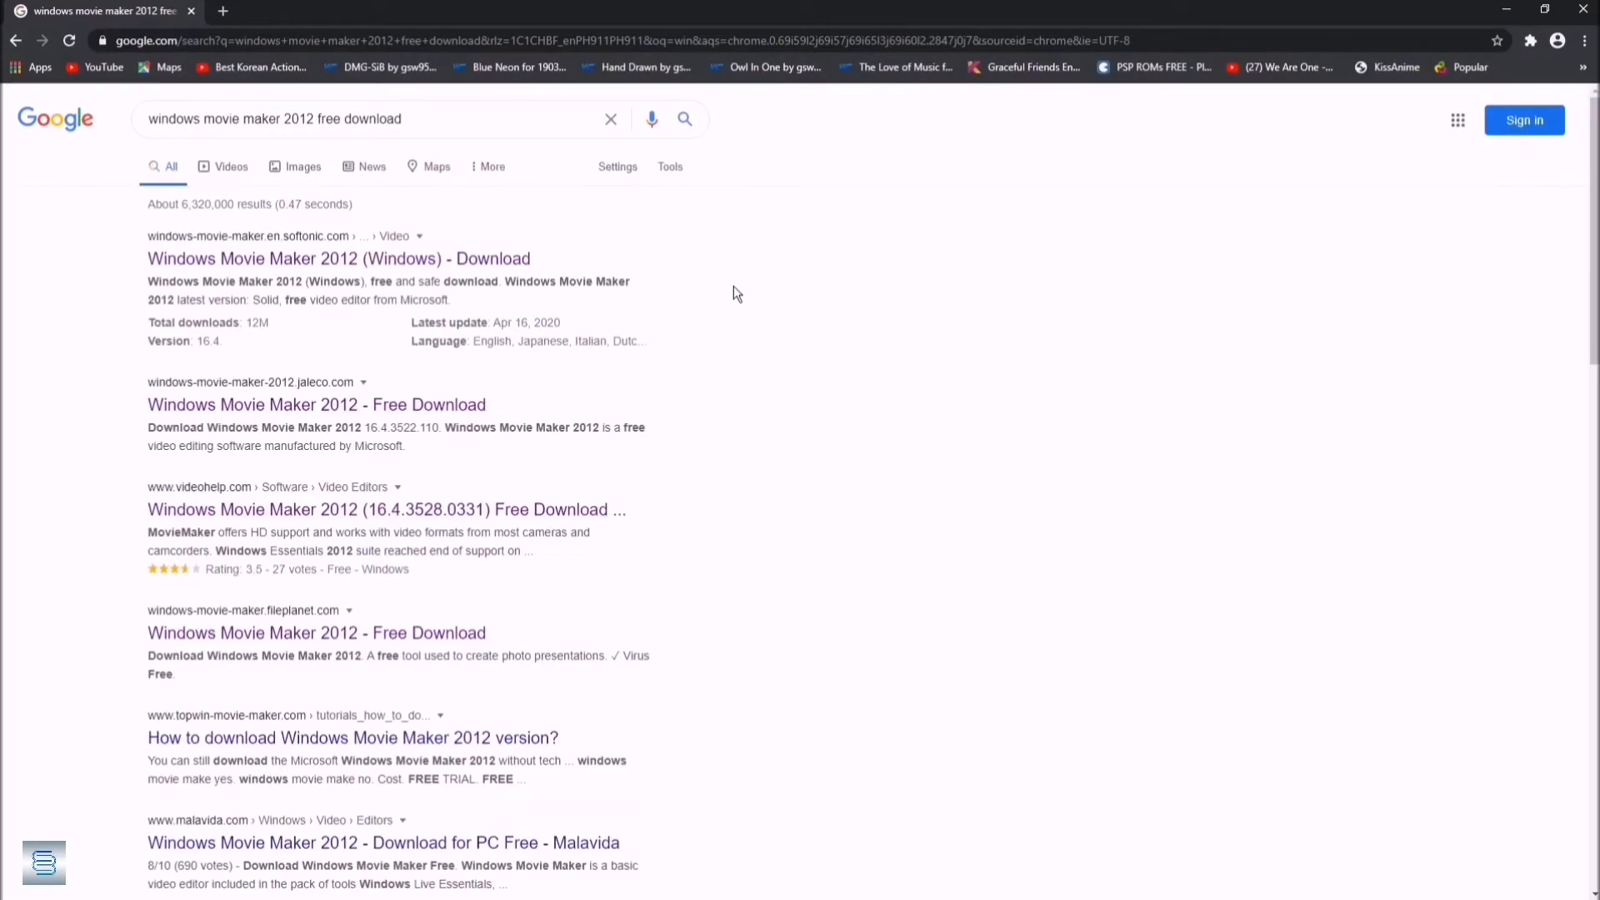
Step: Look through the search results for sites offering Windows Movie Maker 2012
{"action": "scroll", "coordinate": [737, 350], "scroll_direction": "down", "scroll_amount": 8}
{"action": "scroll", "coordinate": [833, 417], "scroll_direction": "up", "scroll_amount": 8}
{"action": "scroll", "coordinate": [778, 399], "scroll_direction": "down", "scroll_amount": 5}
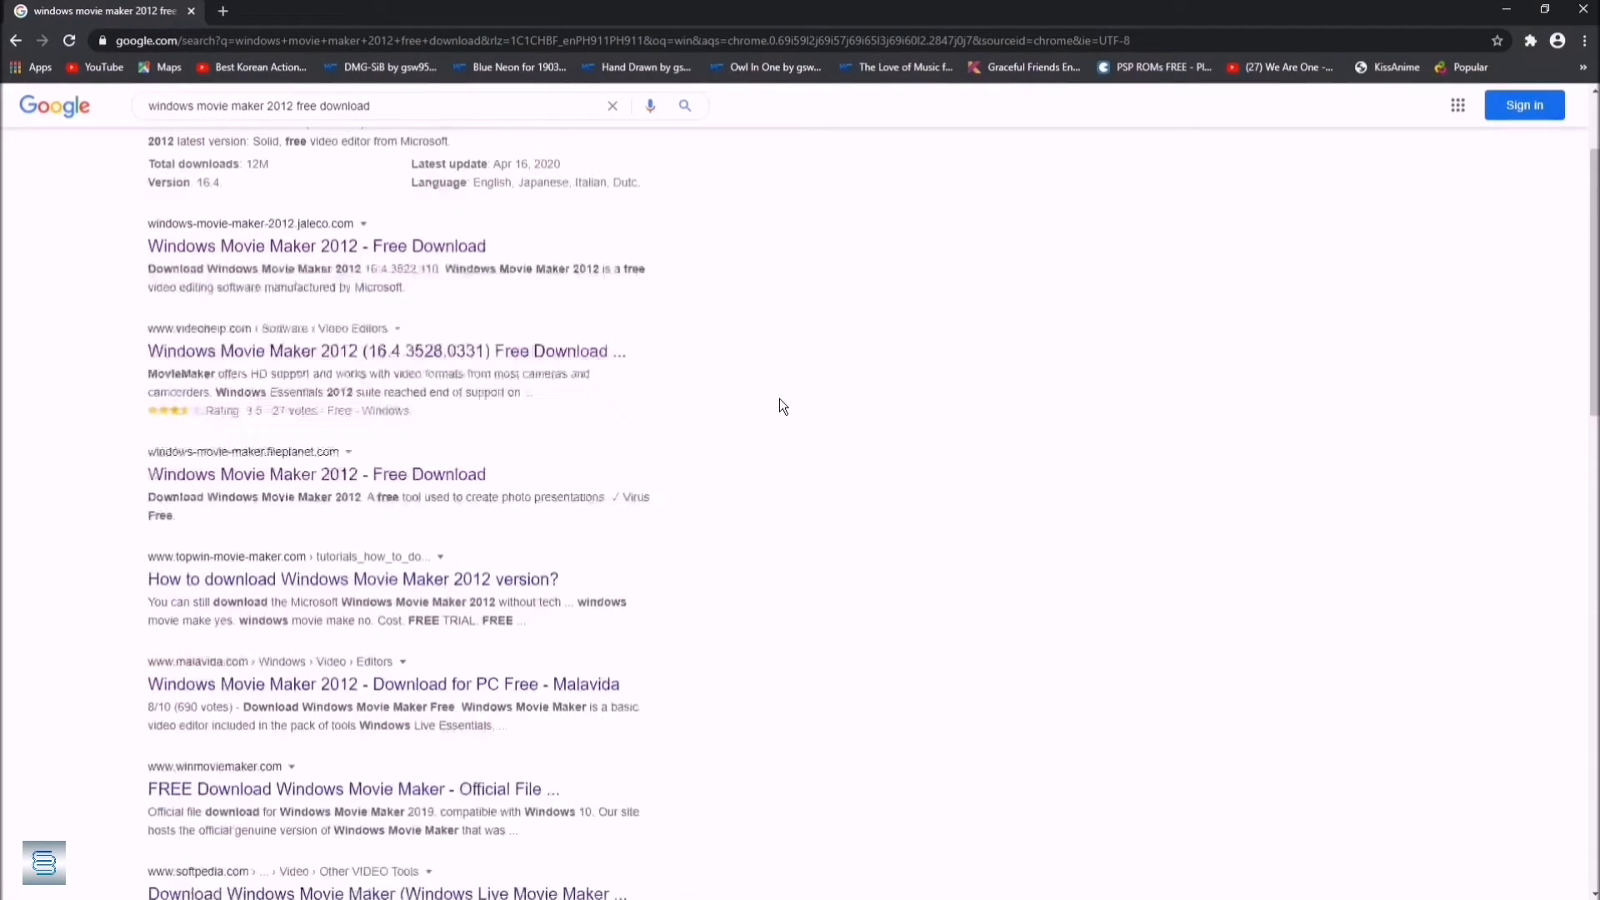
{"action": "scroll", "coordinate": [780, 400], "scroll_direction": "down", "scroll_amount": 5}
{"action": "scroll", "coordinate": [781, 404], "scroll_direction": "up", "scroll_amount": 10}
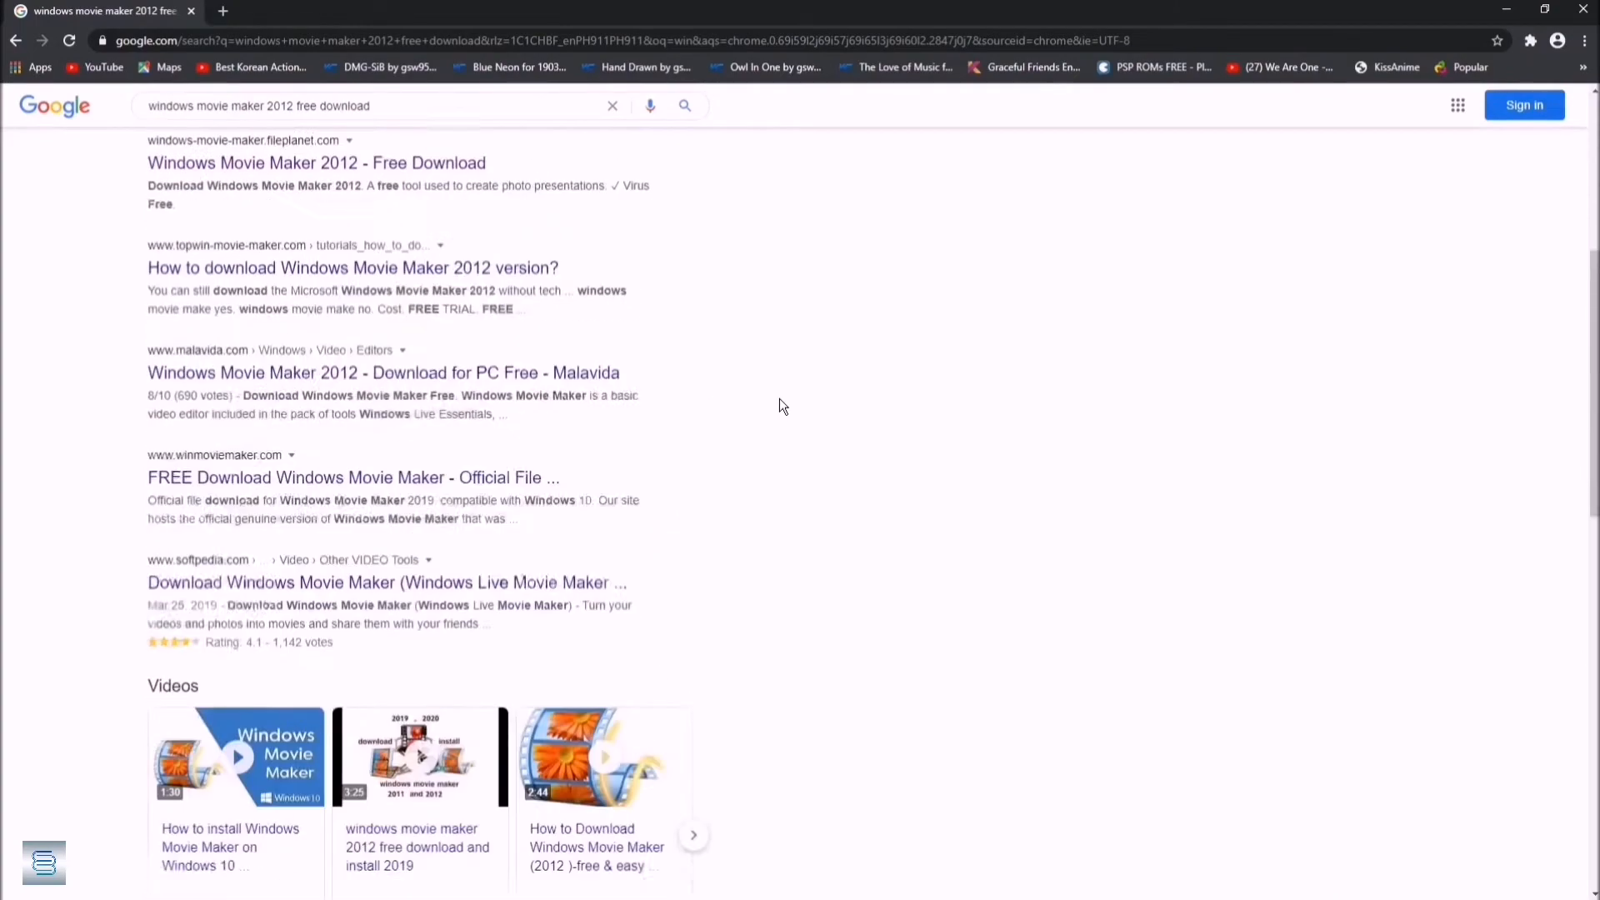
{"action": "scroll", "coordinate": [781, 404], "scroll_direction": "down", "scroll_amount": 8}
{"action": "scroll", "coordinate": [782, 406], "scroll_direction": "down", "scroll_amount": 5}
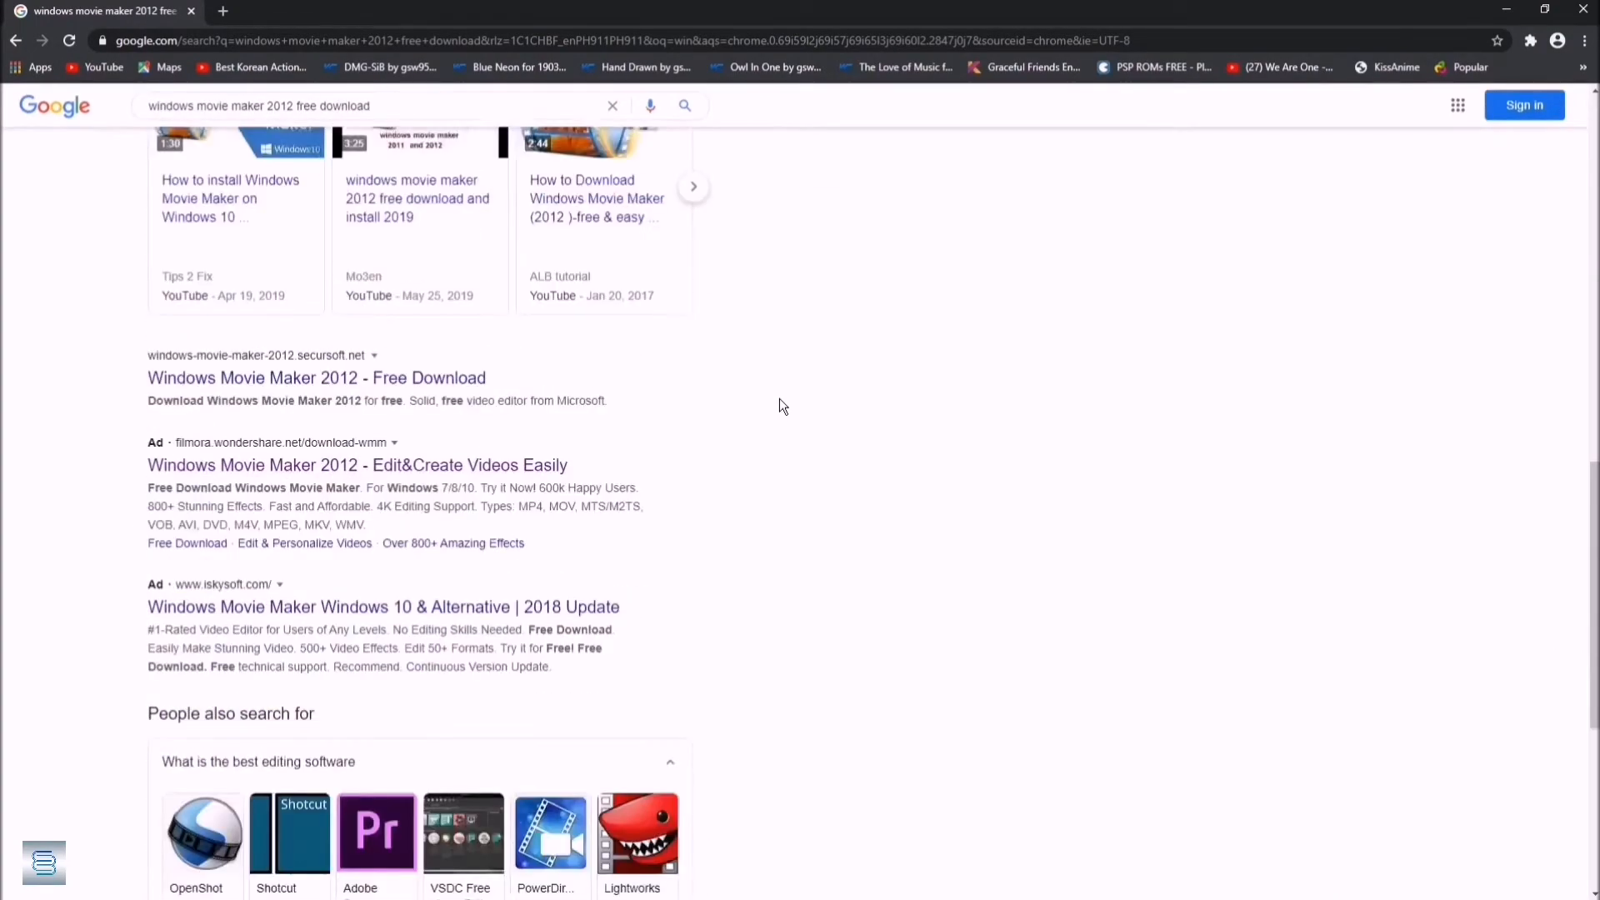
{"action": "scroll", "coordinate": [781, 405], "scroll_direction": "up", "scroll_amount": 1}
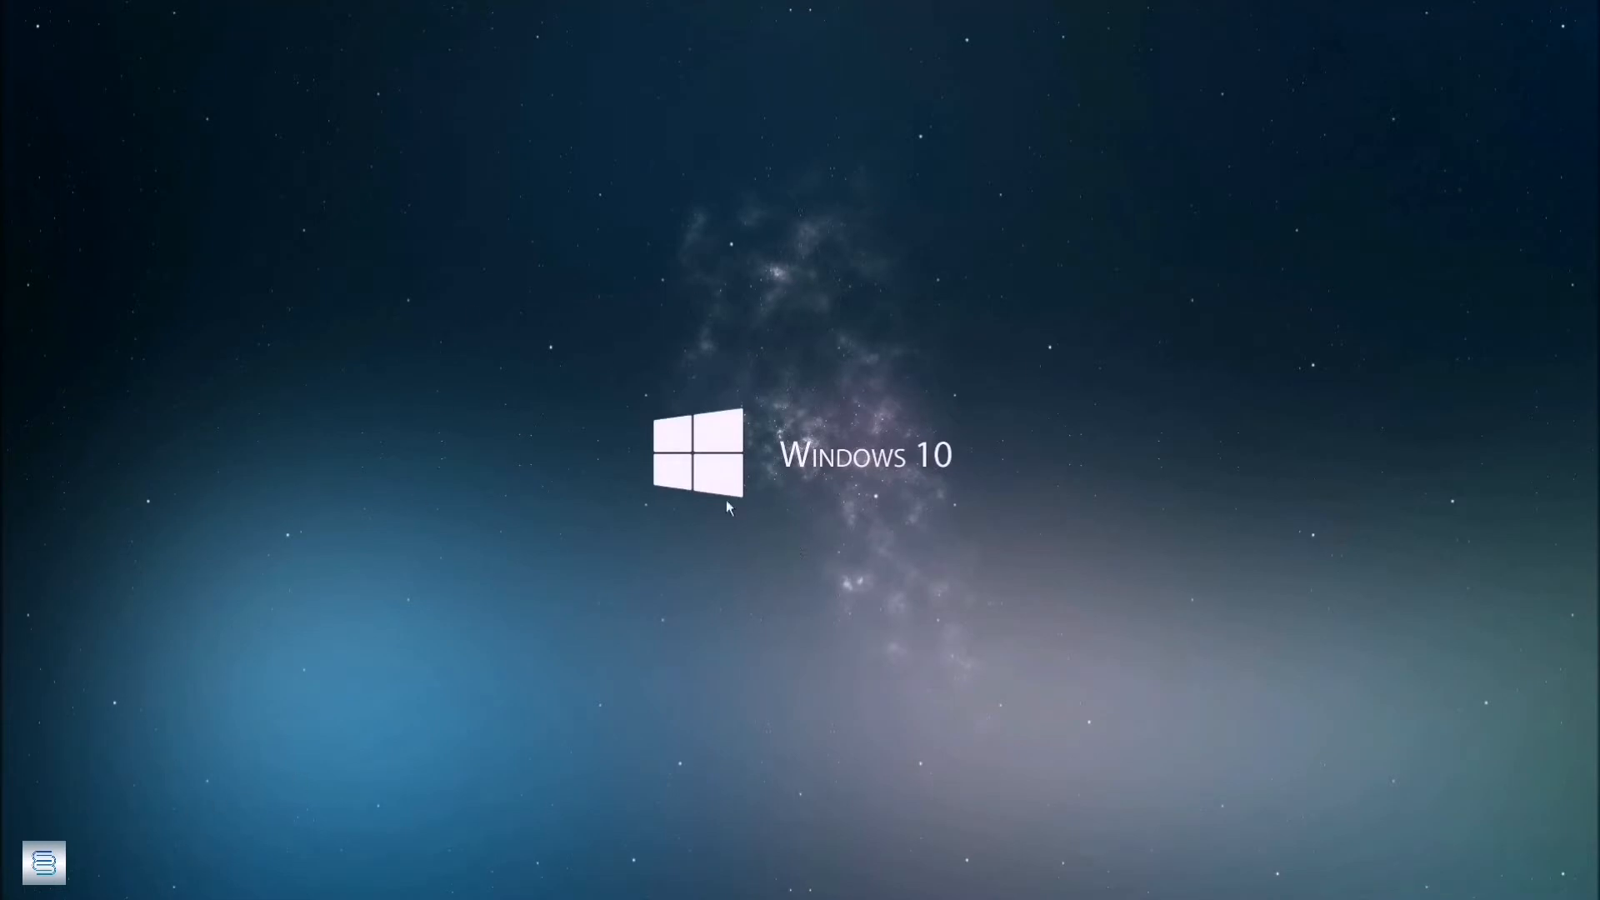
Step: Switch to the Programs folder and open the options for the windows-movie-maker installer
{"action": "key", "text": "super"}
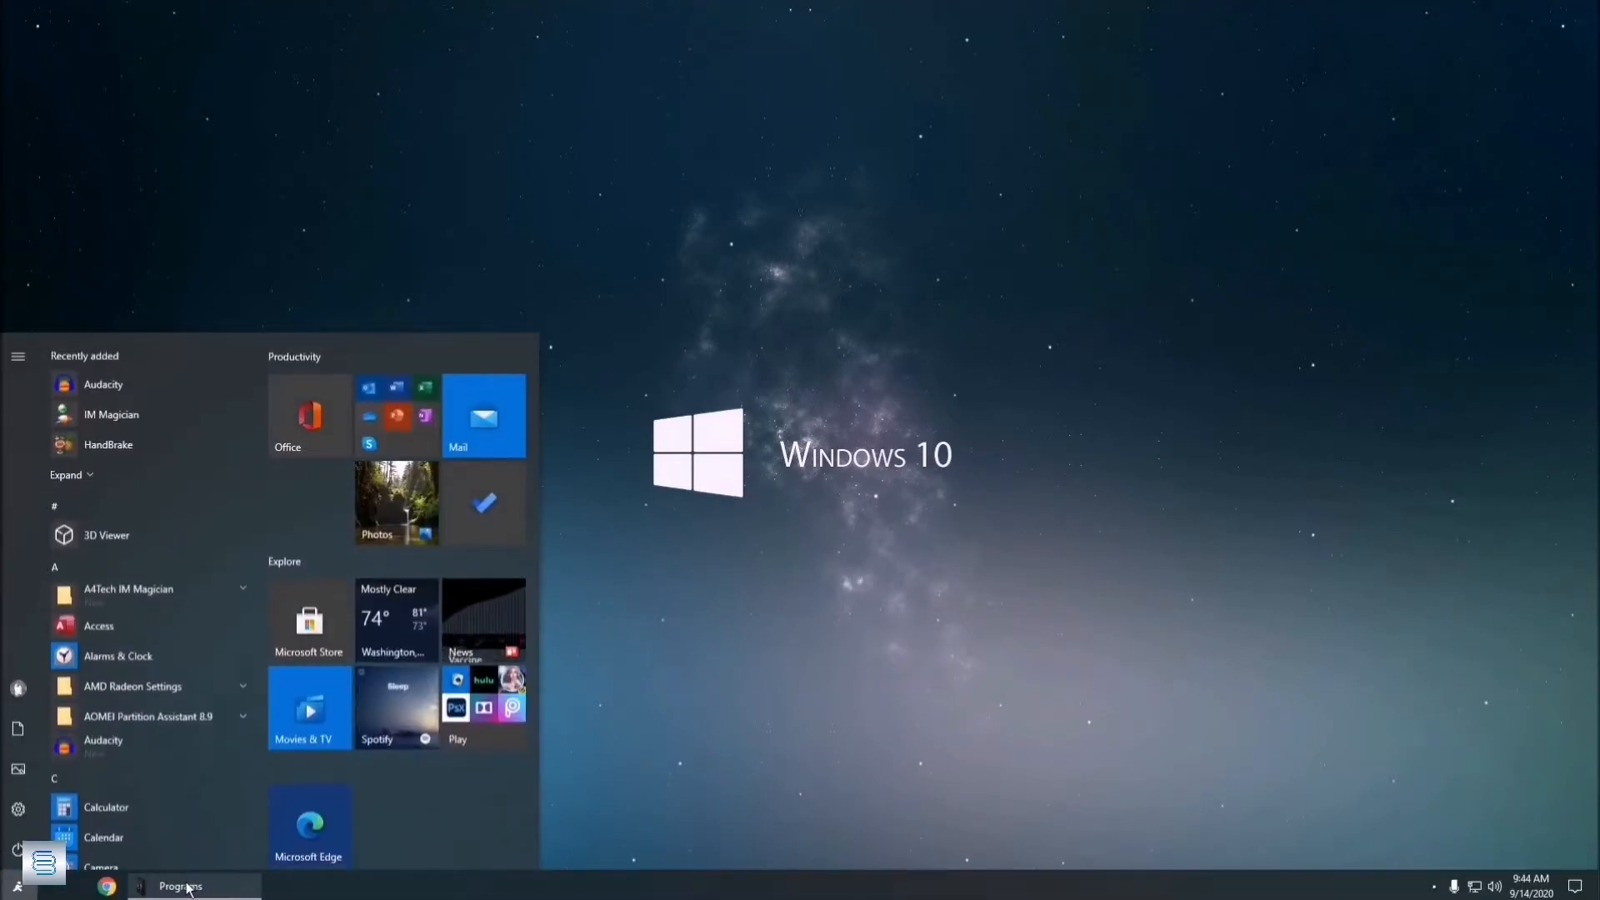
{"action": "left_click", "coordinate": [191, 886]}
{"action": "scroll", "coordinate": [747, 472], "scroll_direction": "down", "scroll_amount": 1}
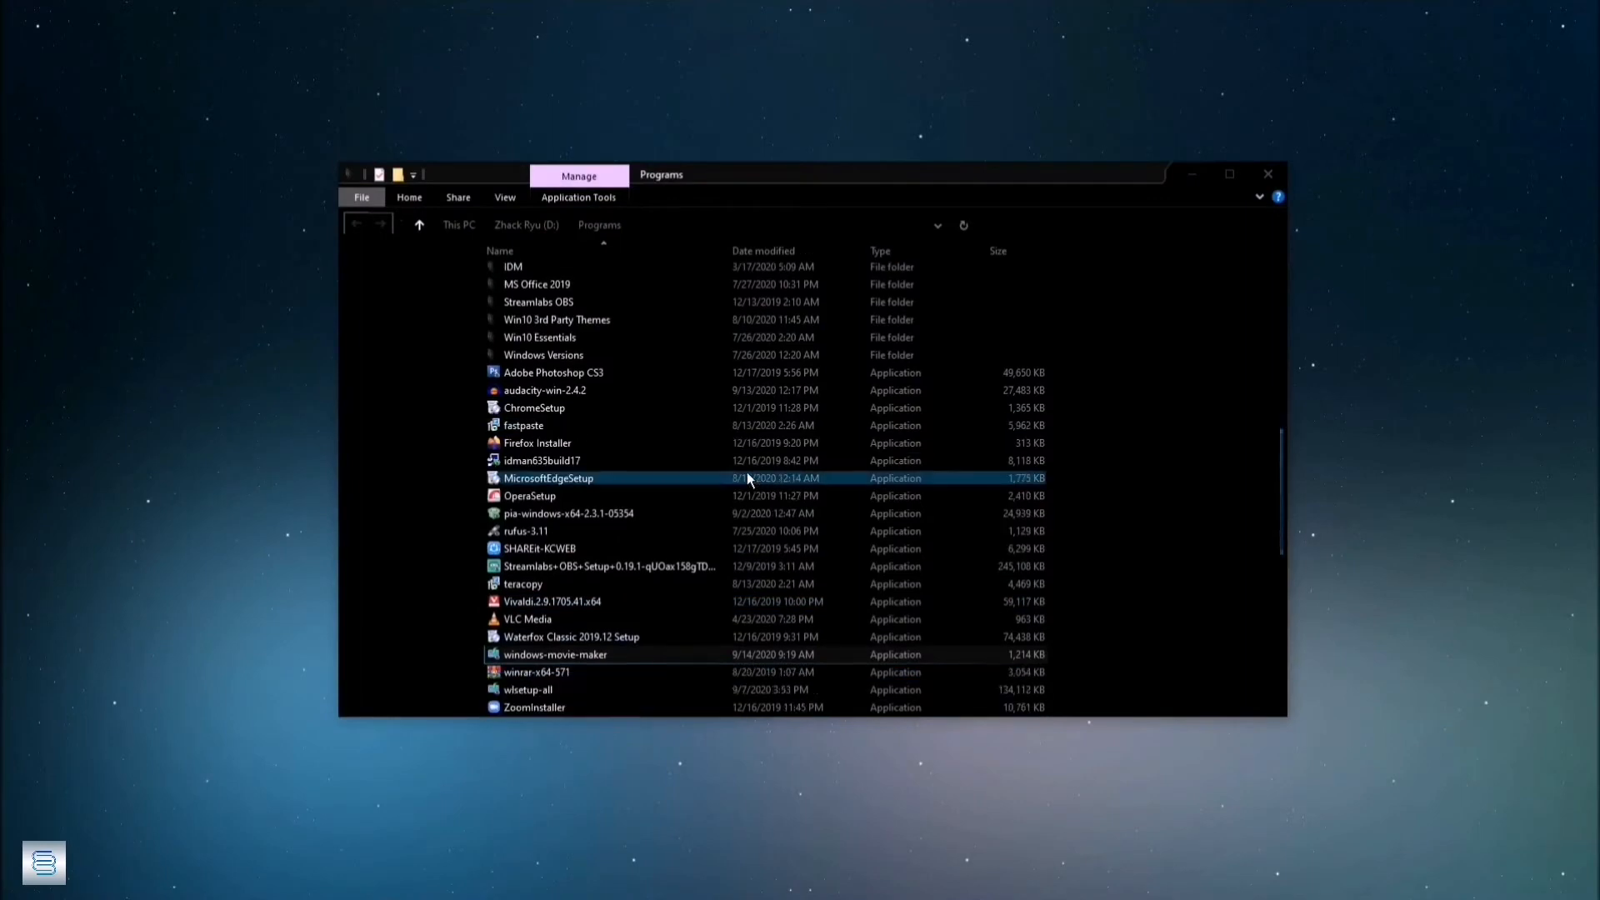
{"action": "right_click", "coordinate": [619, 648]}
{"action": "key", "text": "m"}
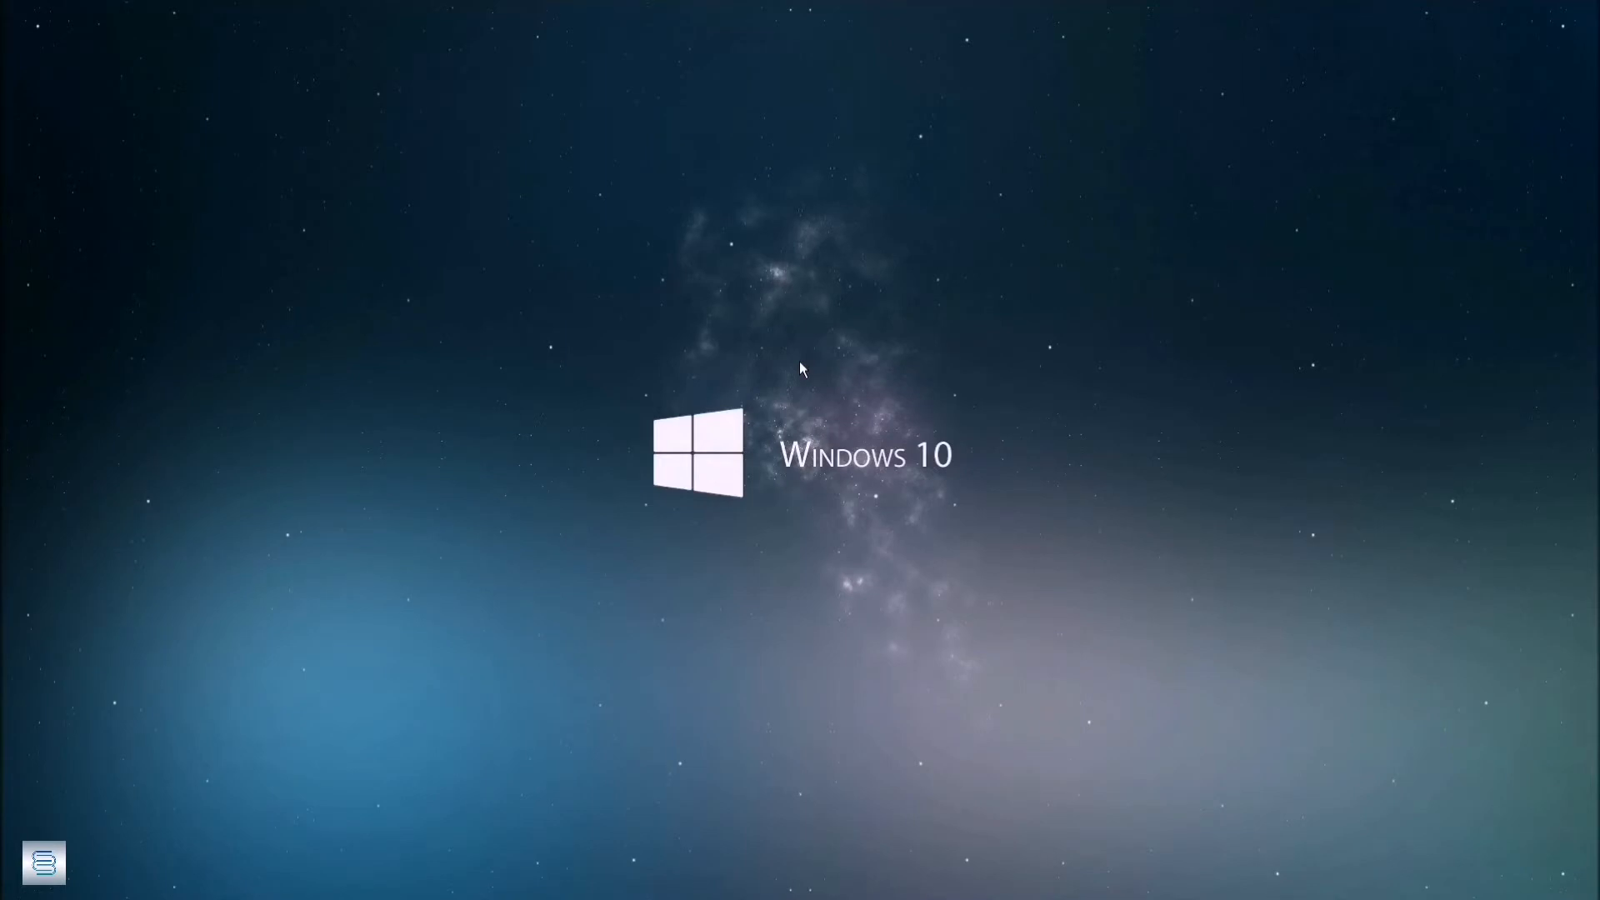
Step: Find Movie Maker through the Windows search, launch it, and slightly adjust its pane divider and window position
{"action": "left_click", "coordinate": [10, 888]}
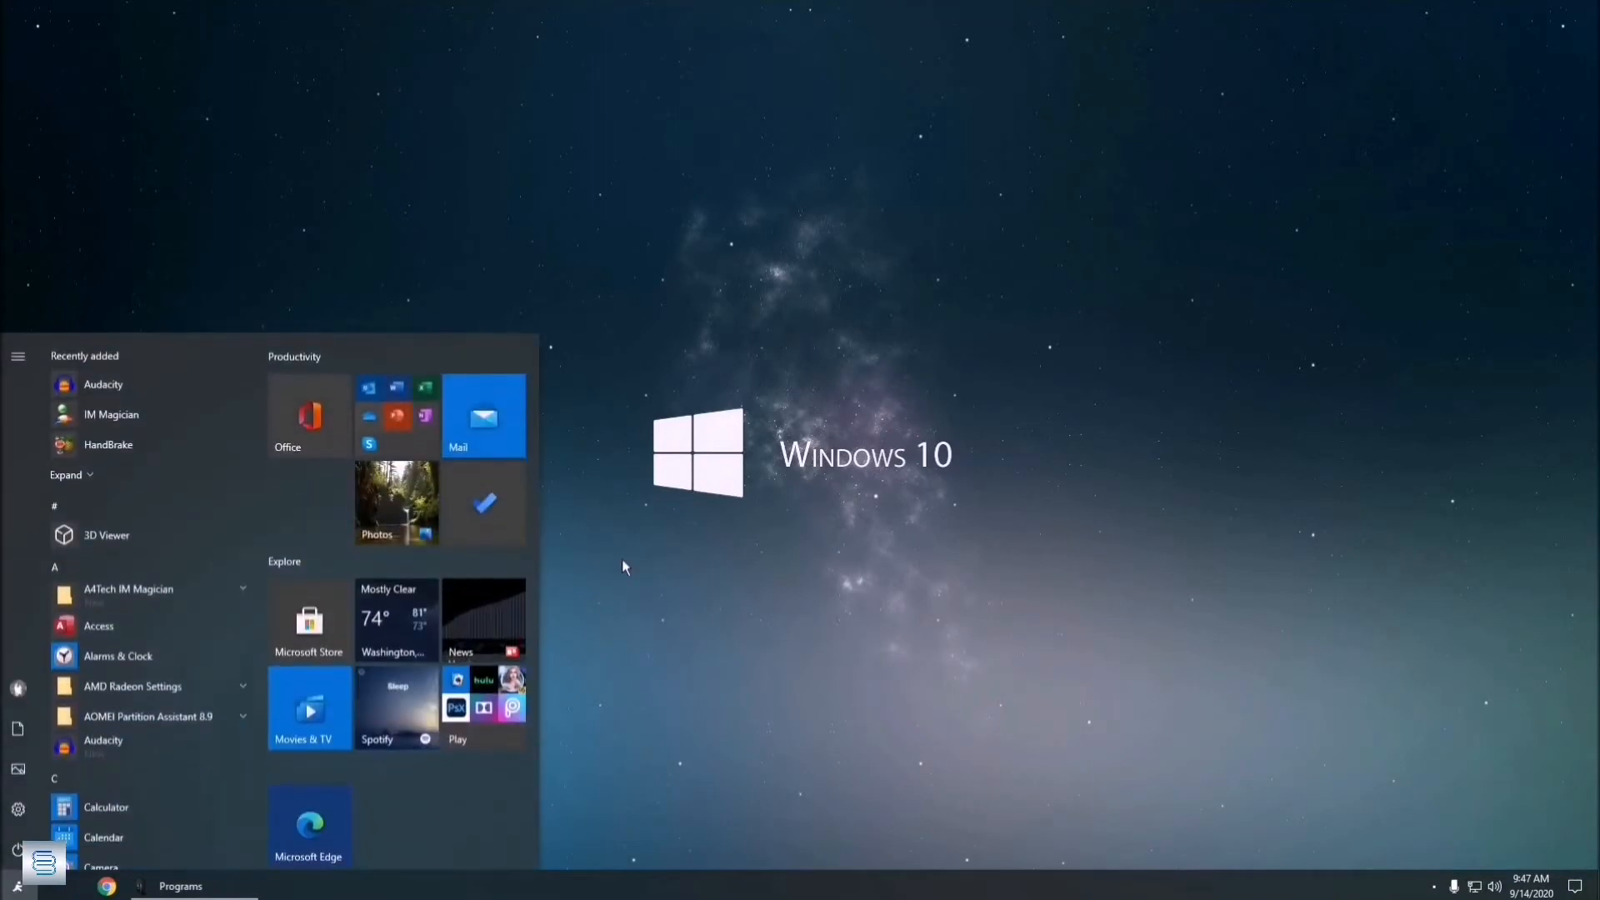
{"action": "type", "text": "movi"}
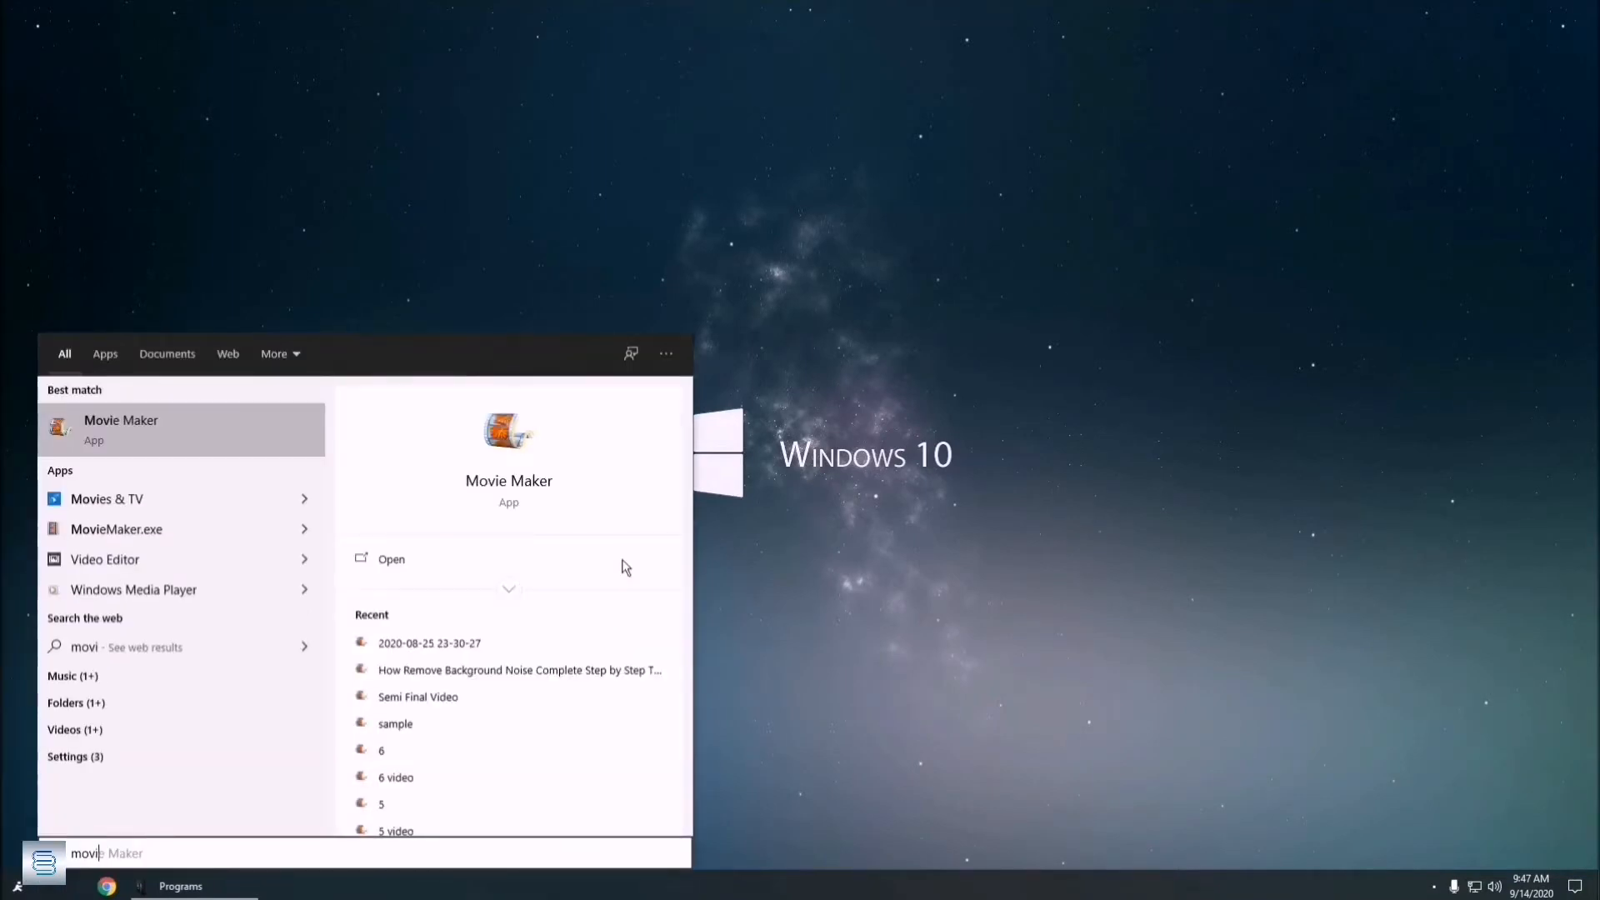
{"action": "left_click", "coordinate": [625, 565]}
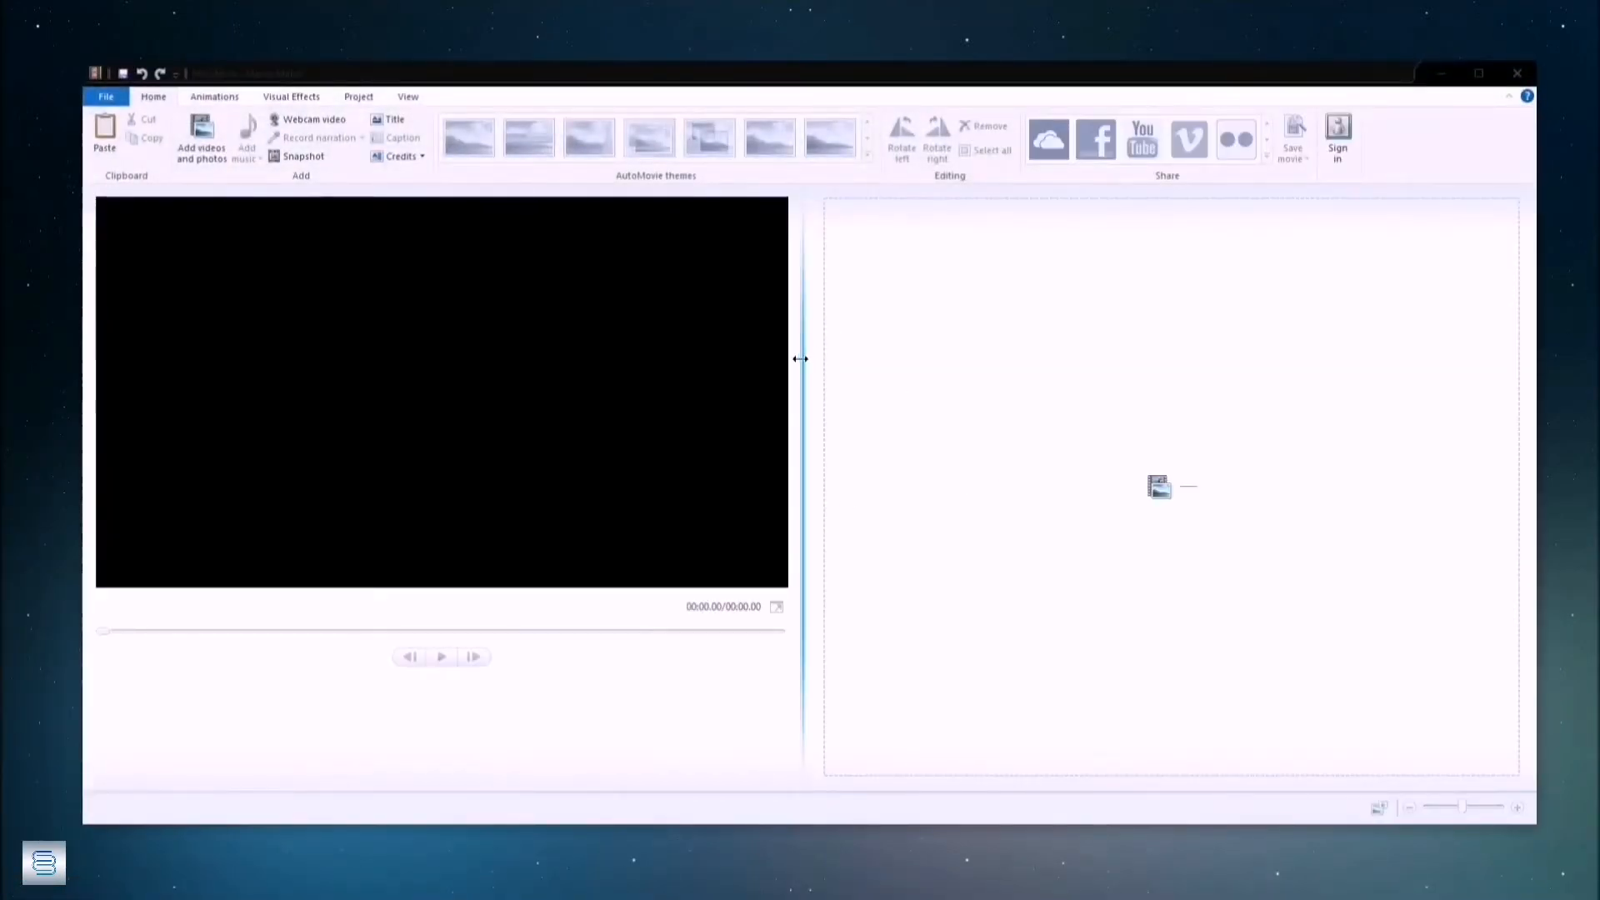
{"action": "mouse_move", "coordinate": [800, 358]}
{"action": "left_mouse_down"}
{"action": "mouse_move", "coordinate": [750, 357]}
{"action": "mouse_move", "coordinate": [796, 358]}
{"action": "left_mouse_up"}
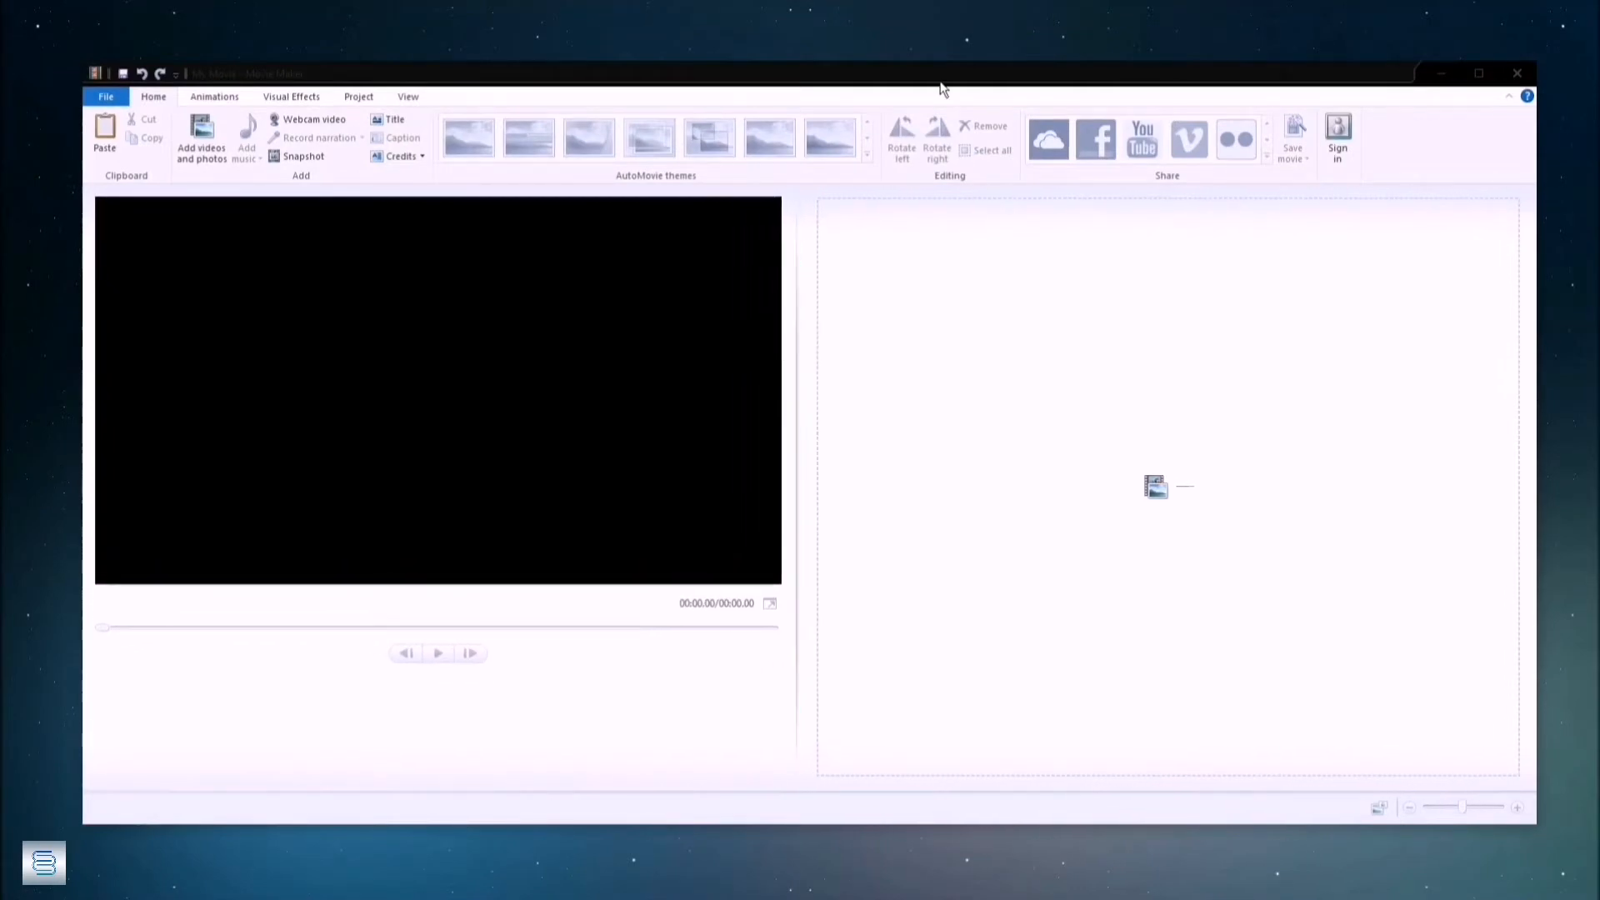
{"action": "left_click_drag", "start_coordinate": [941, 84], "coordinate": [935, 85]}
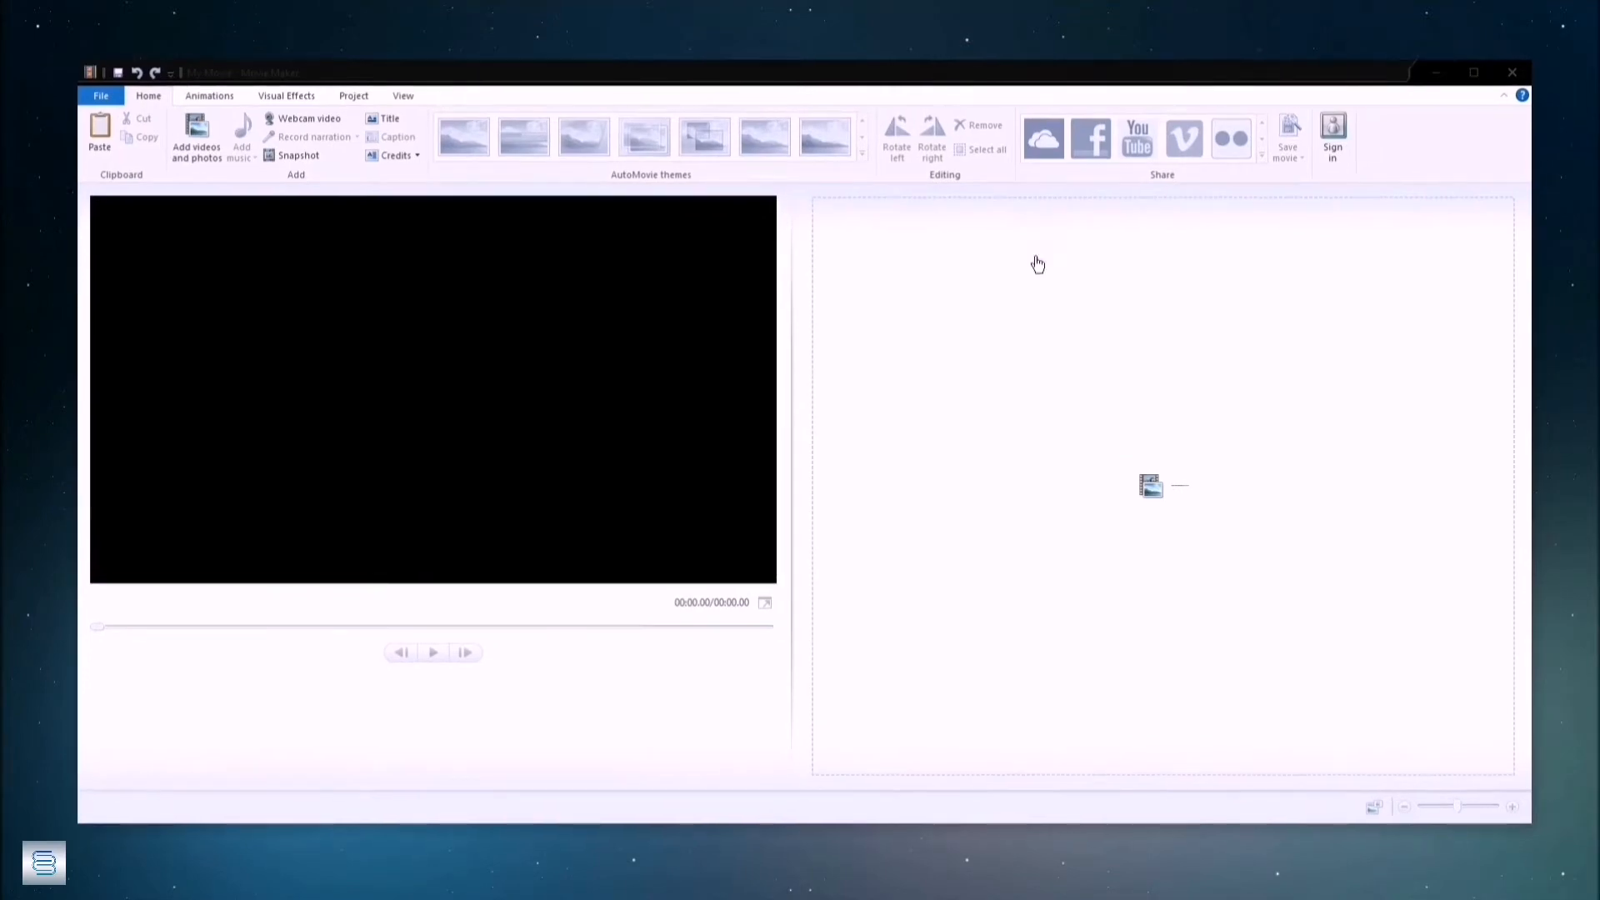
{"action": "left_click", "coordinate": [193, 147]}
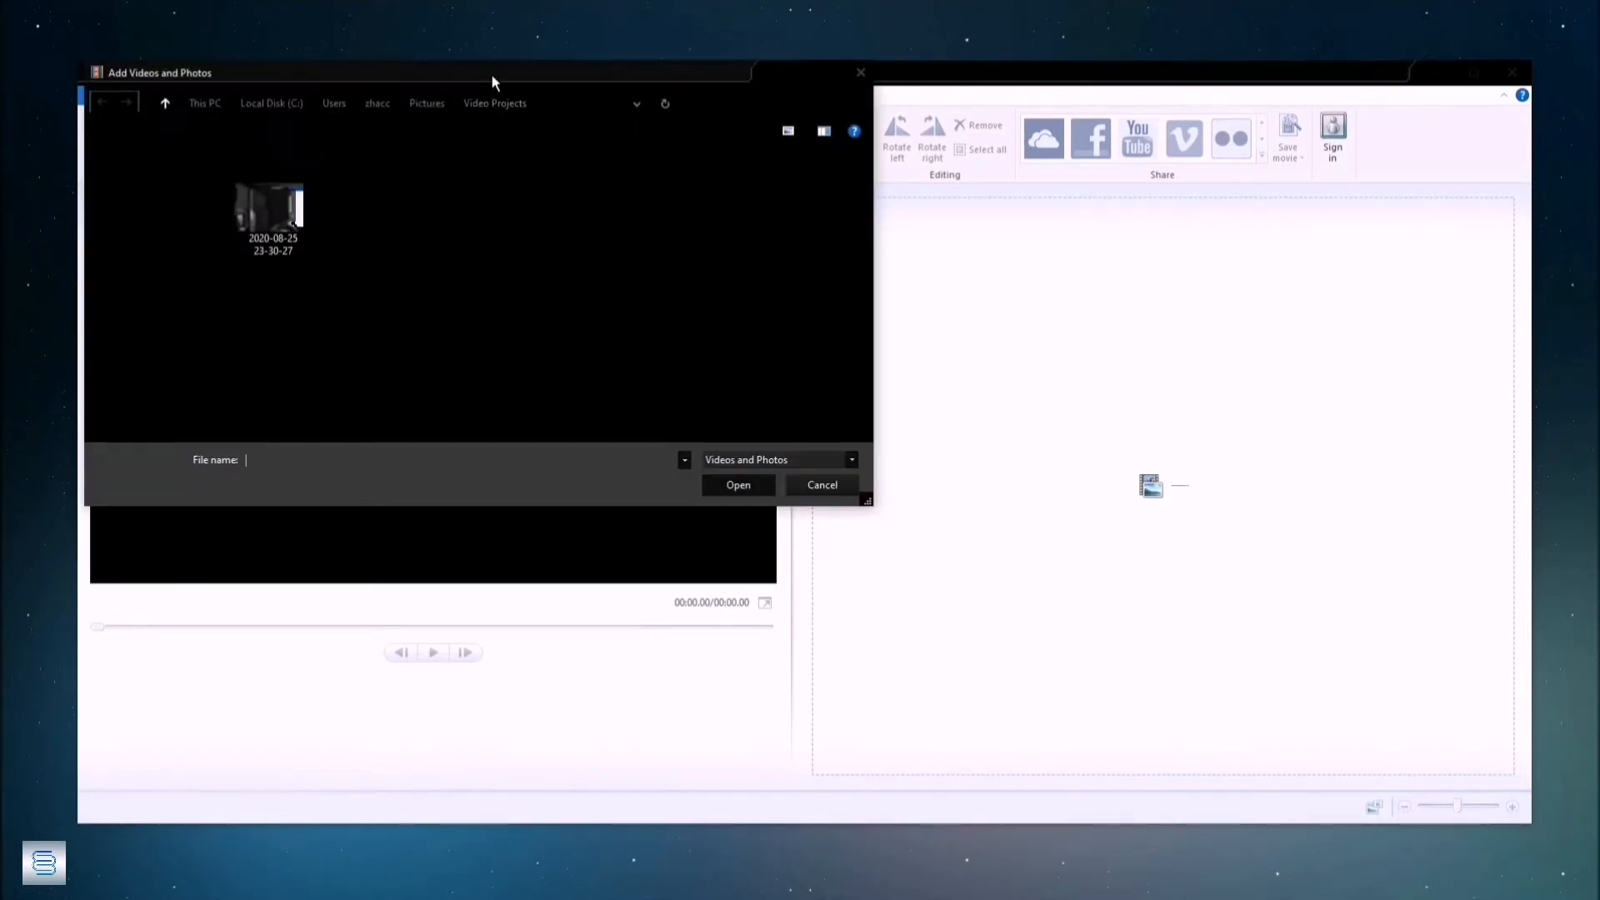
{"action": "left_click_drag", "start_coordinate": [492, 75], "coordinate": [423, 176]}
{"action": "double_click", "coordinate": [203, 300]}
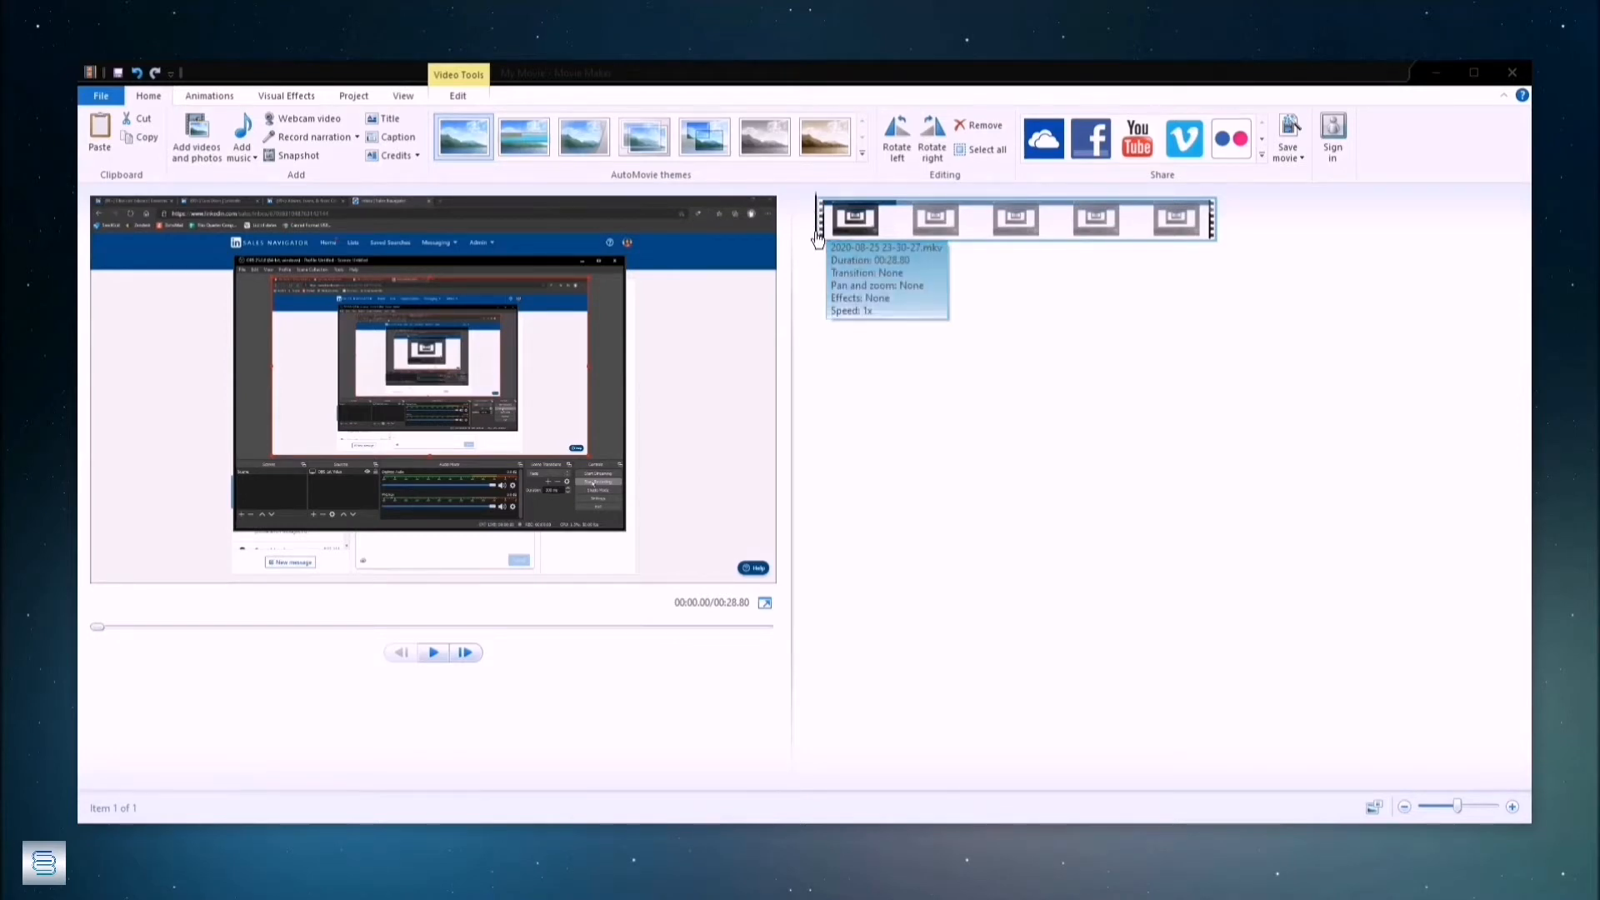
Step: Scrub through the imported video, then preview it from near the beginning and pause after about four seconds
{"action": "left_click", "coordinate": [1098, 243]}
{"action": "left_click_drag", "start_coordinate": [901, 232], "coordinate": [819, 252]}
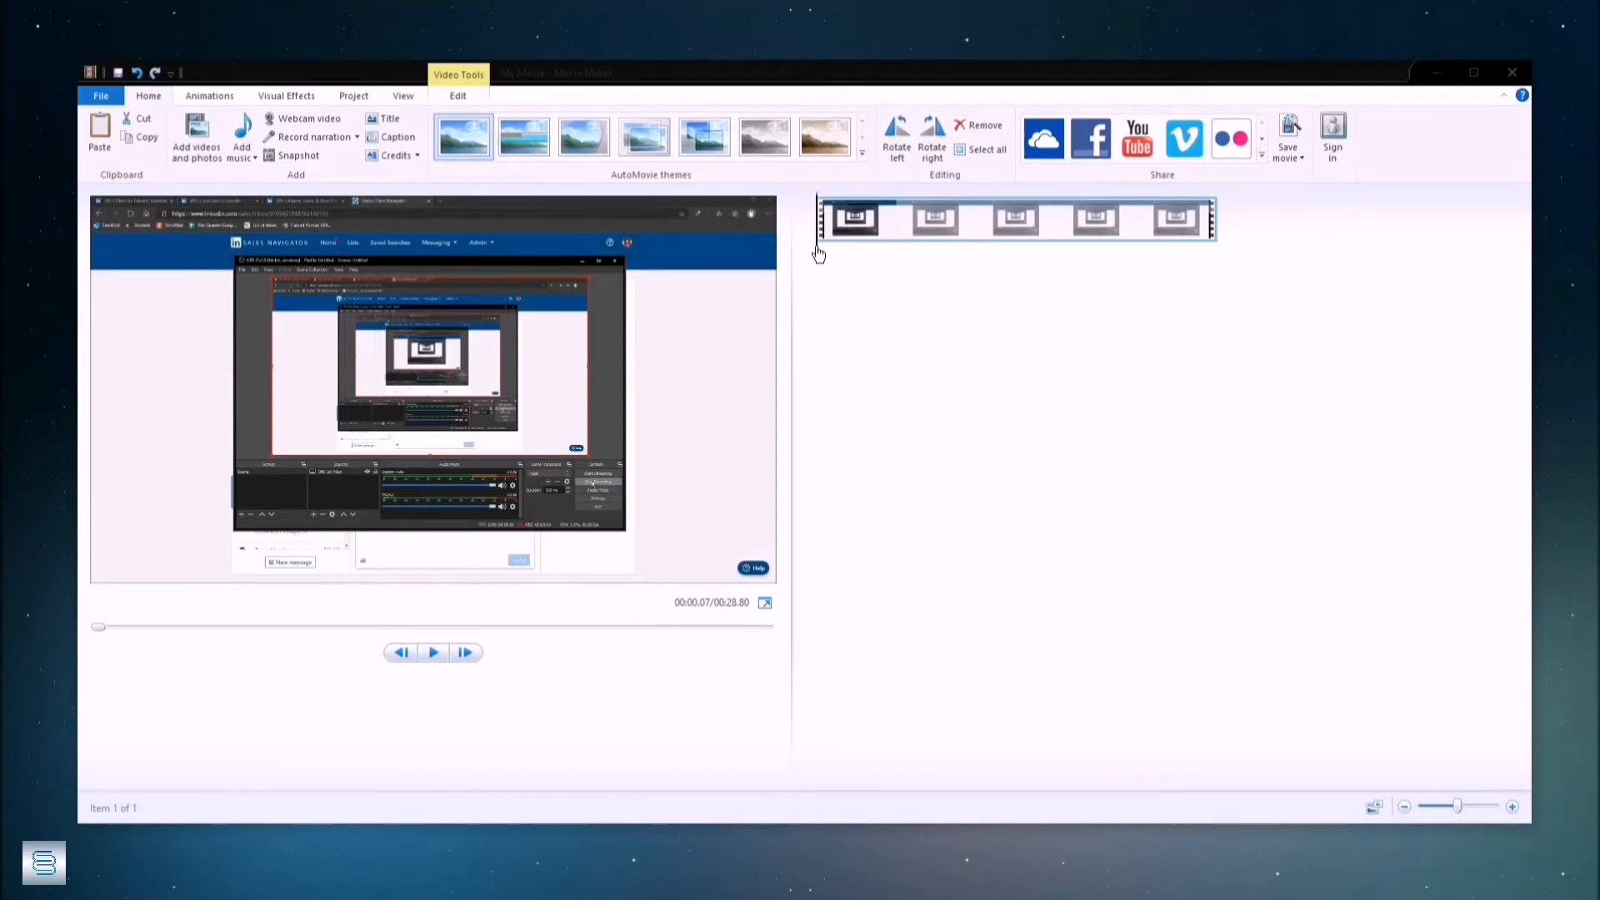
{"action": "left_click", "coordinate": [433, 654]}
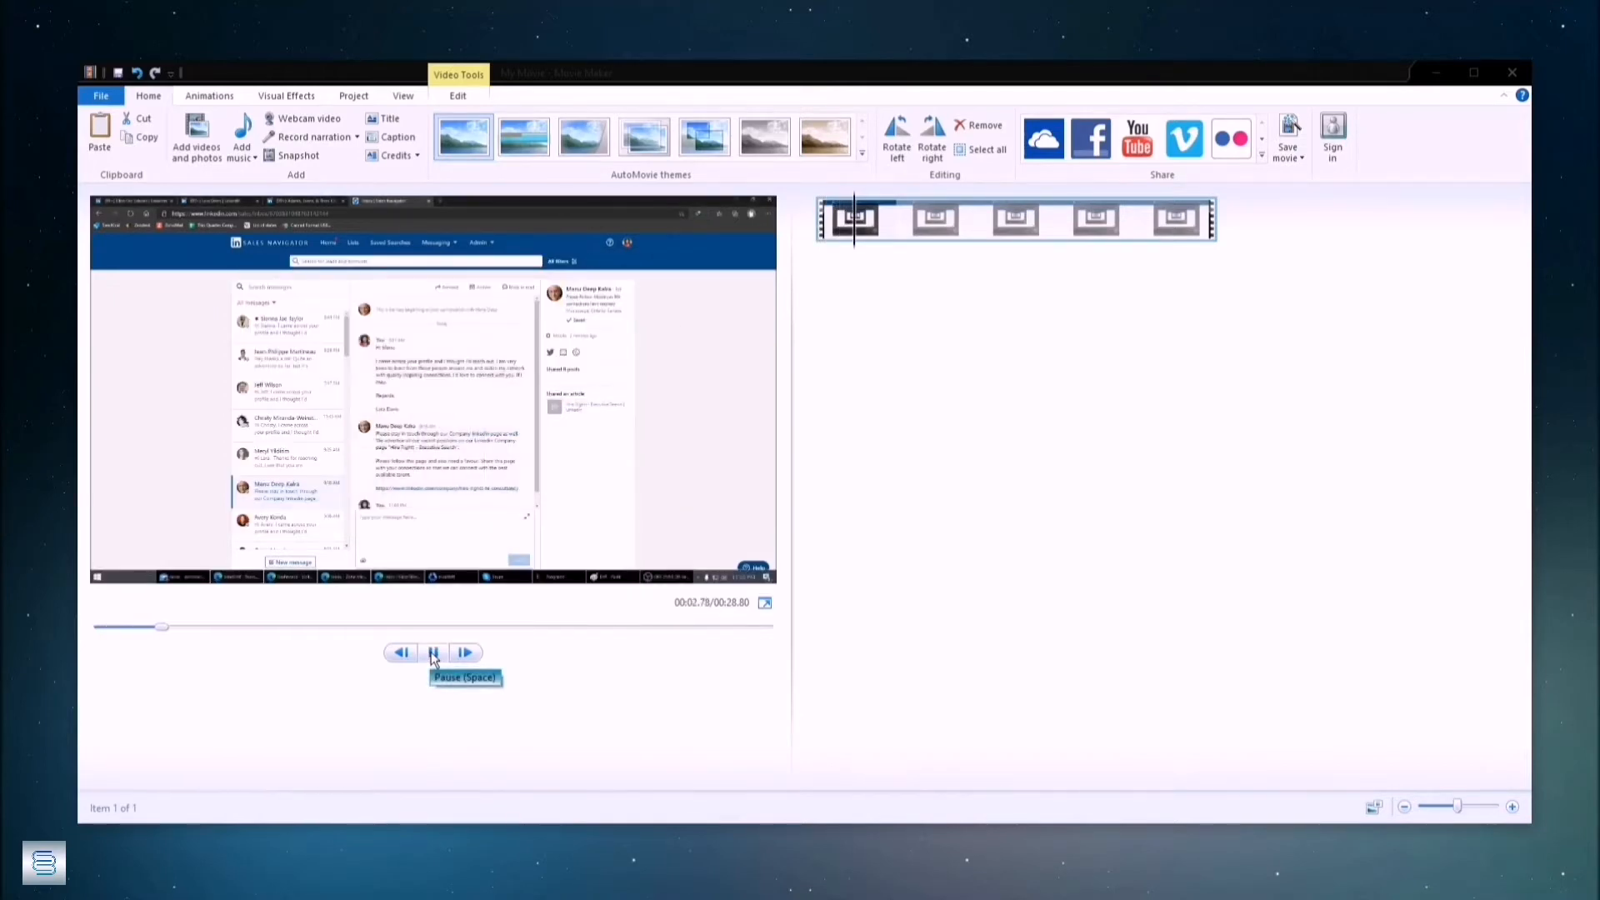
{"action": "left_click", "coordinate": [432, 654]}
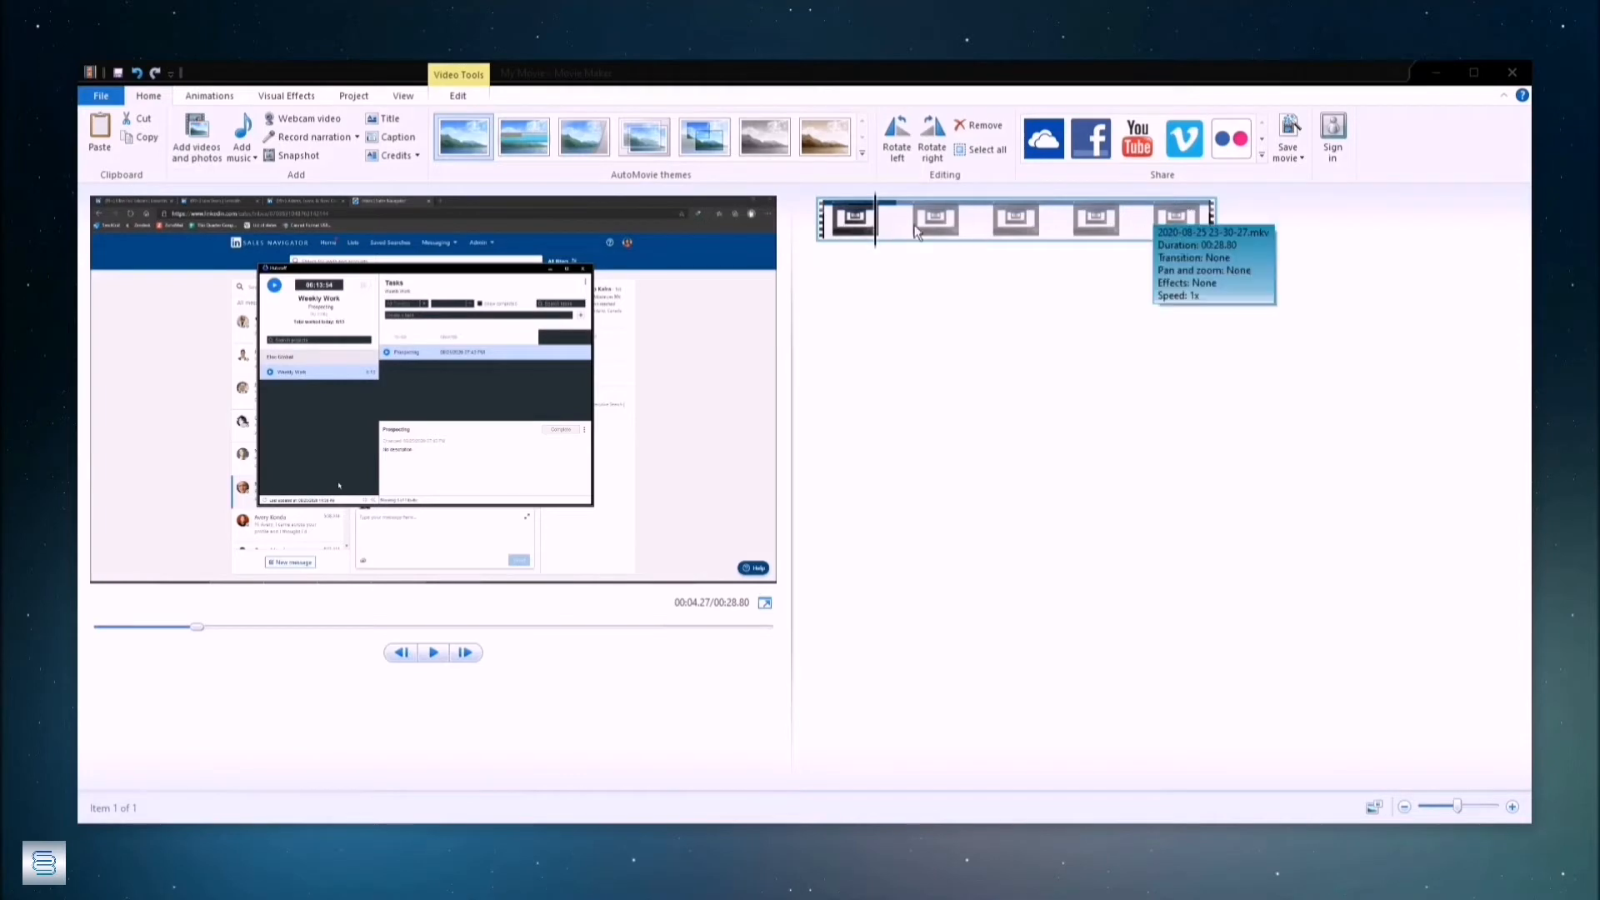
Step: Trim the clip with the Trim tool to a start point of 0.00s and an end point of 25.04s, and save the trim
{"action": "left_click", "coordinate": [458, 96]}
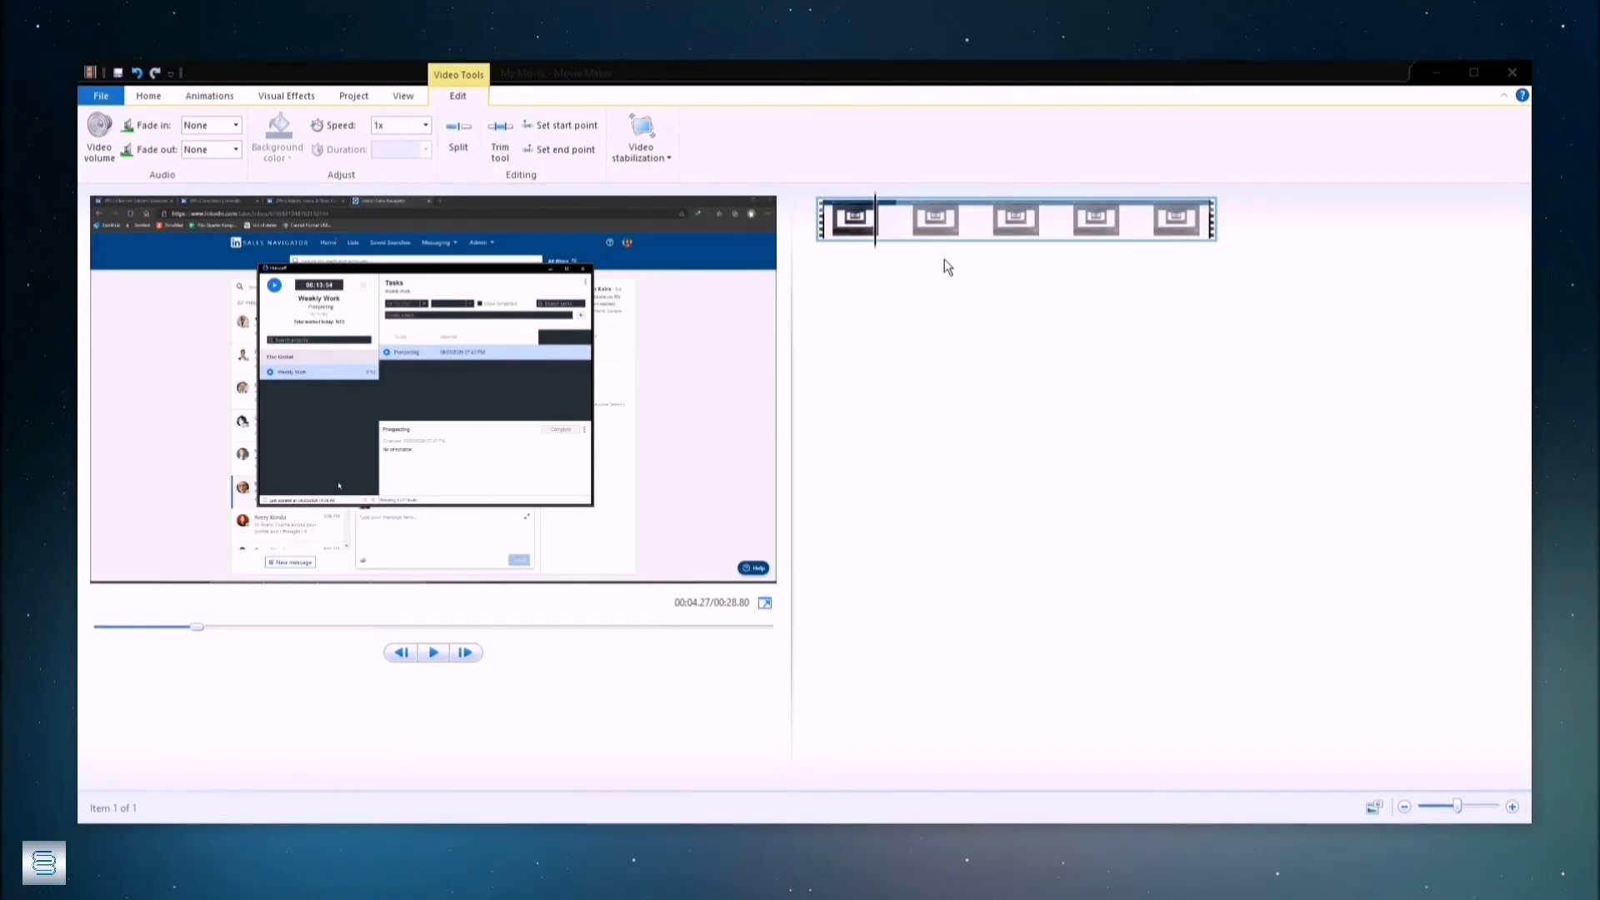
{"action": "left_click_drag", "start_coordinate": [875, 230], "coordinate": [1185, 240]}
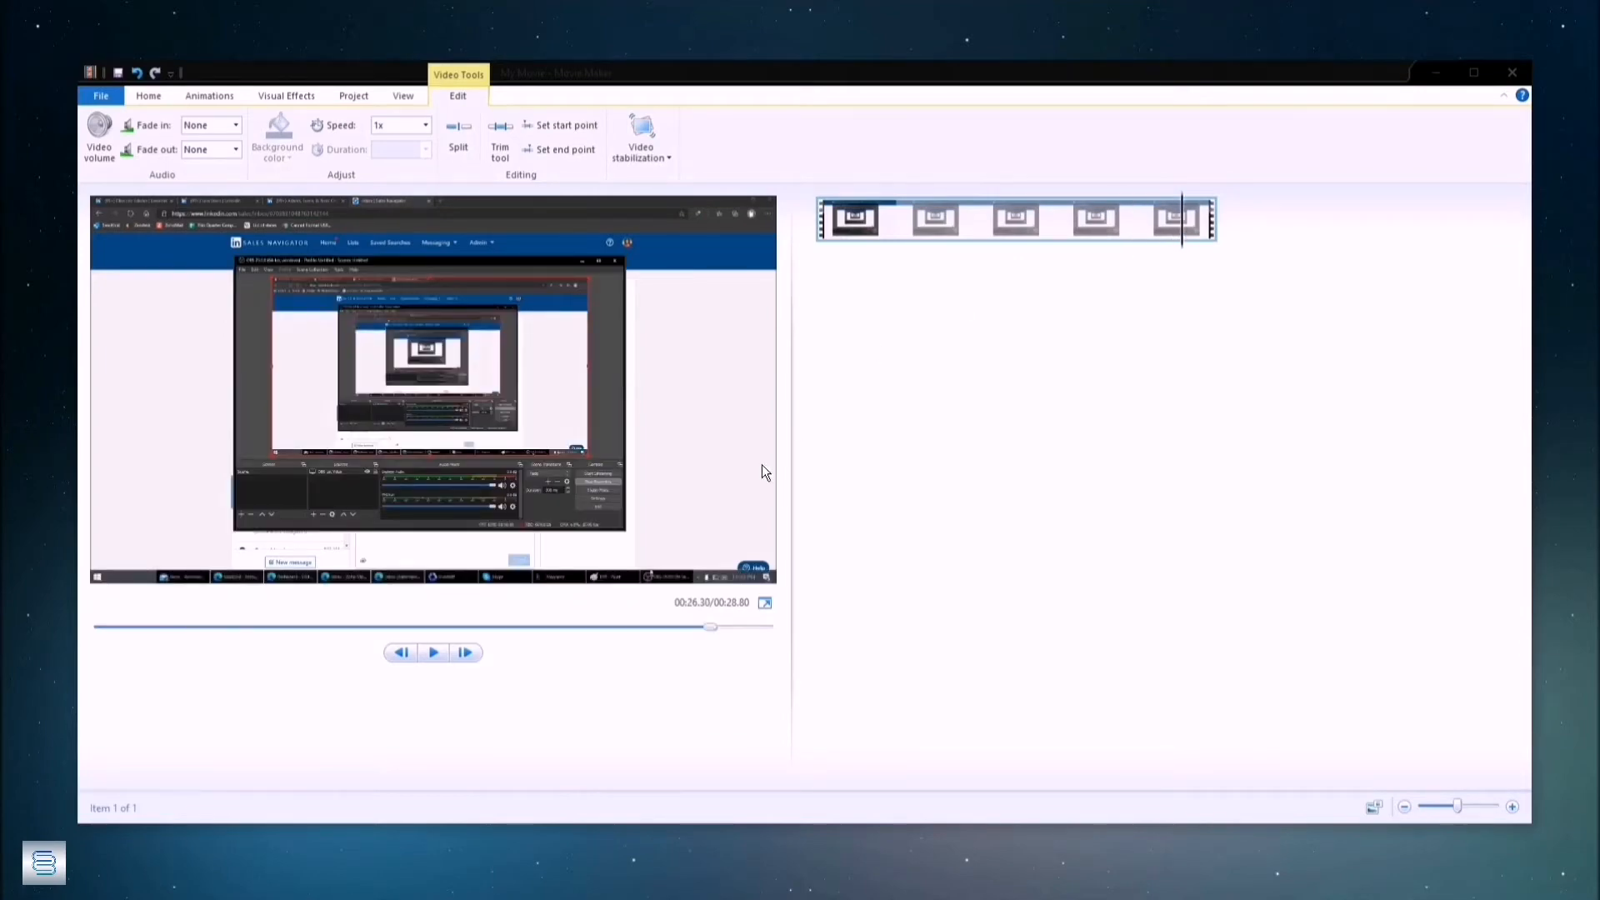
{"action": "left_click", "coordinate": [500, 140]}
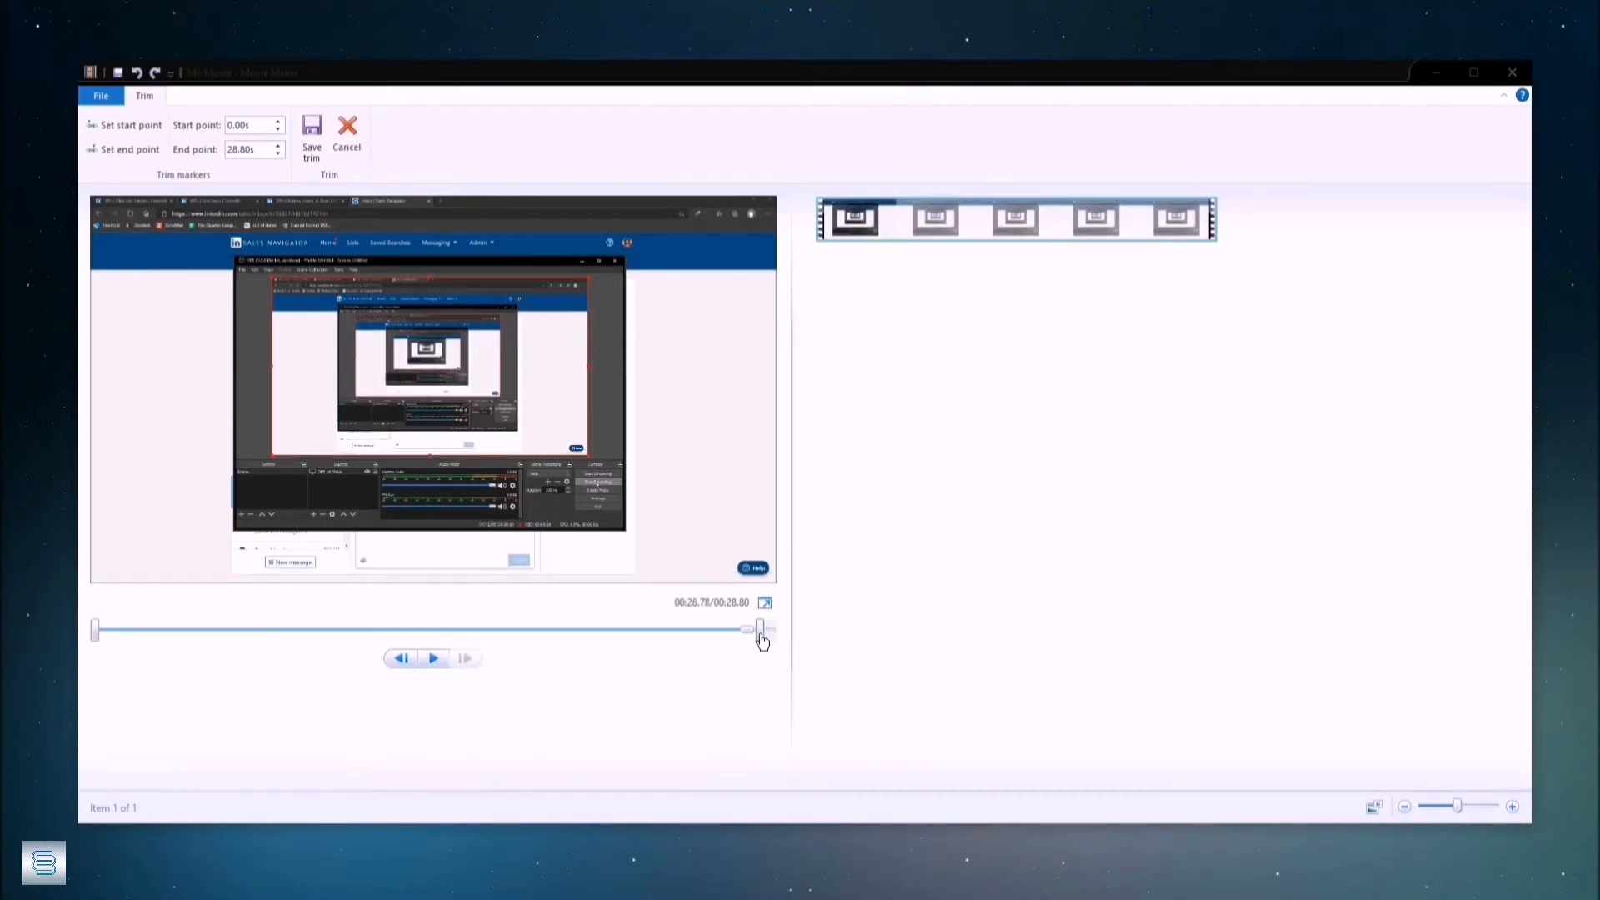
{"action": "left_click_drag", "start_coordinate": [761, 639], "coordinate": [694, 651]}
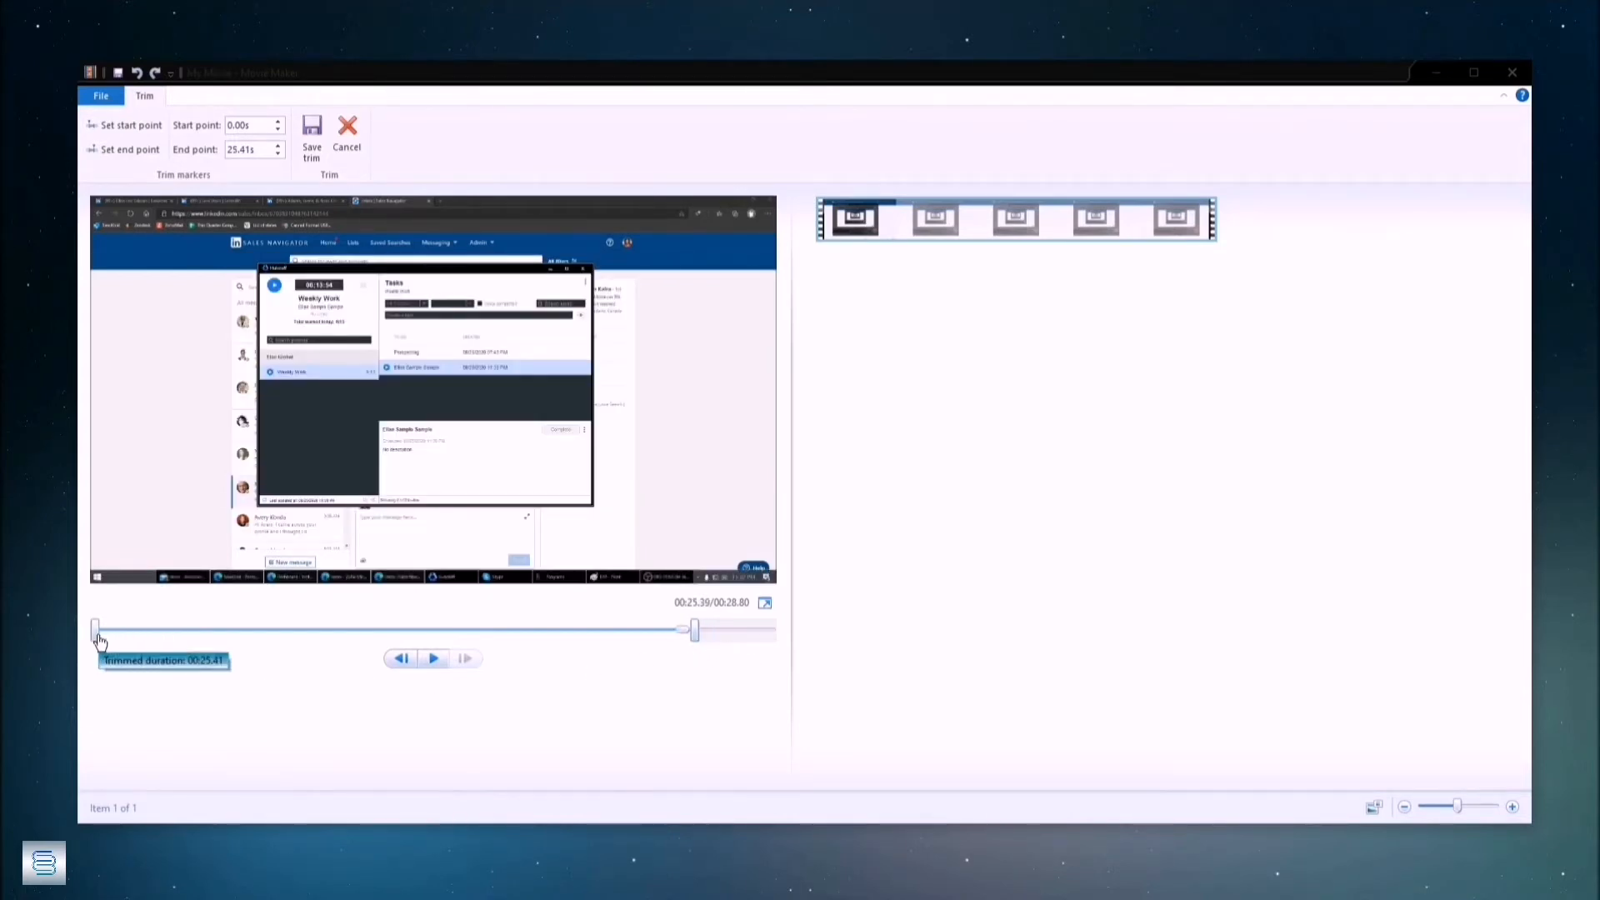
{"action": "mouse_move", "coordinate": [95, 633]}
{"action": "left_mouse_down"}
{"action": "mouse_move", "coordinate": [176, 645]}
{"action": "mouse_move", "coordinate": [86, 652]}
{"action": "left_mouse_up"}
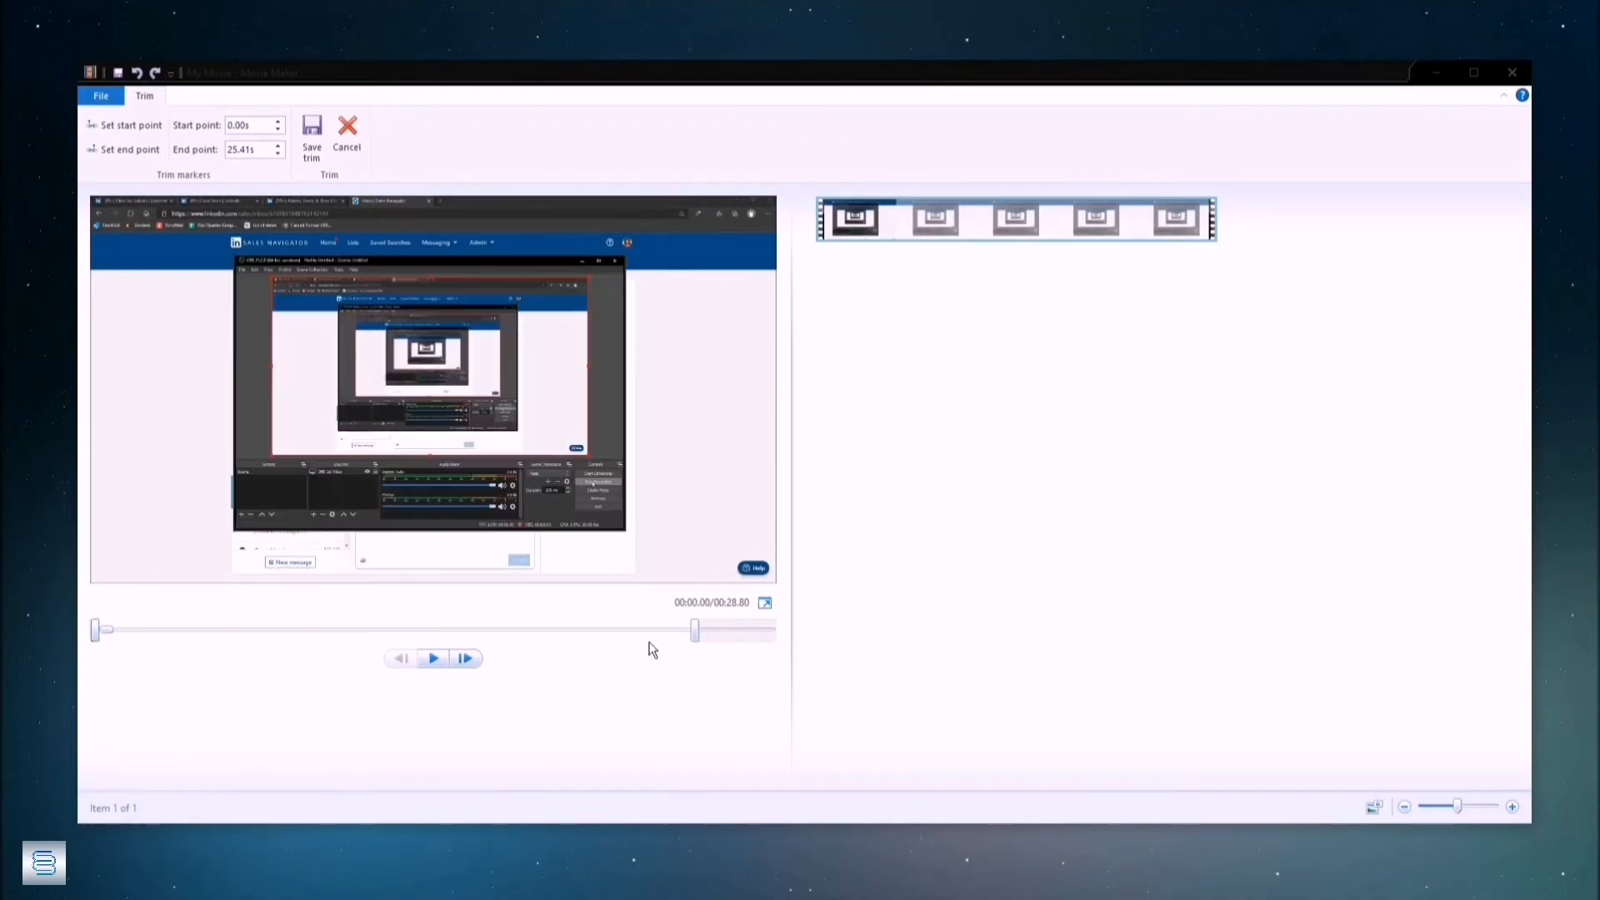
{"action": "mouse_move", "coordinate": [698, 631]}
{"action": "left_mouse_down"}
{"action": "mouse_move", "coordinate": [776, 639]}
{"action": "mouse_move", "coordinate": [688, 643]}
{"action": "left_mouse_up"}
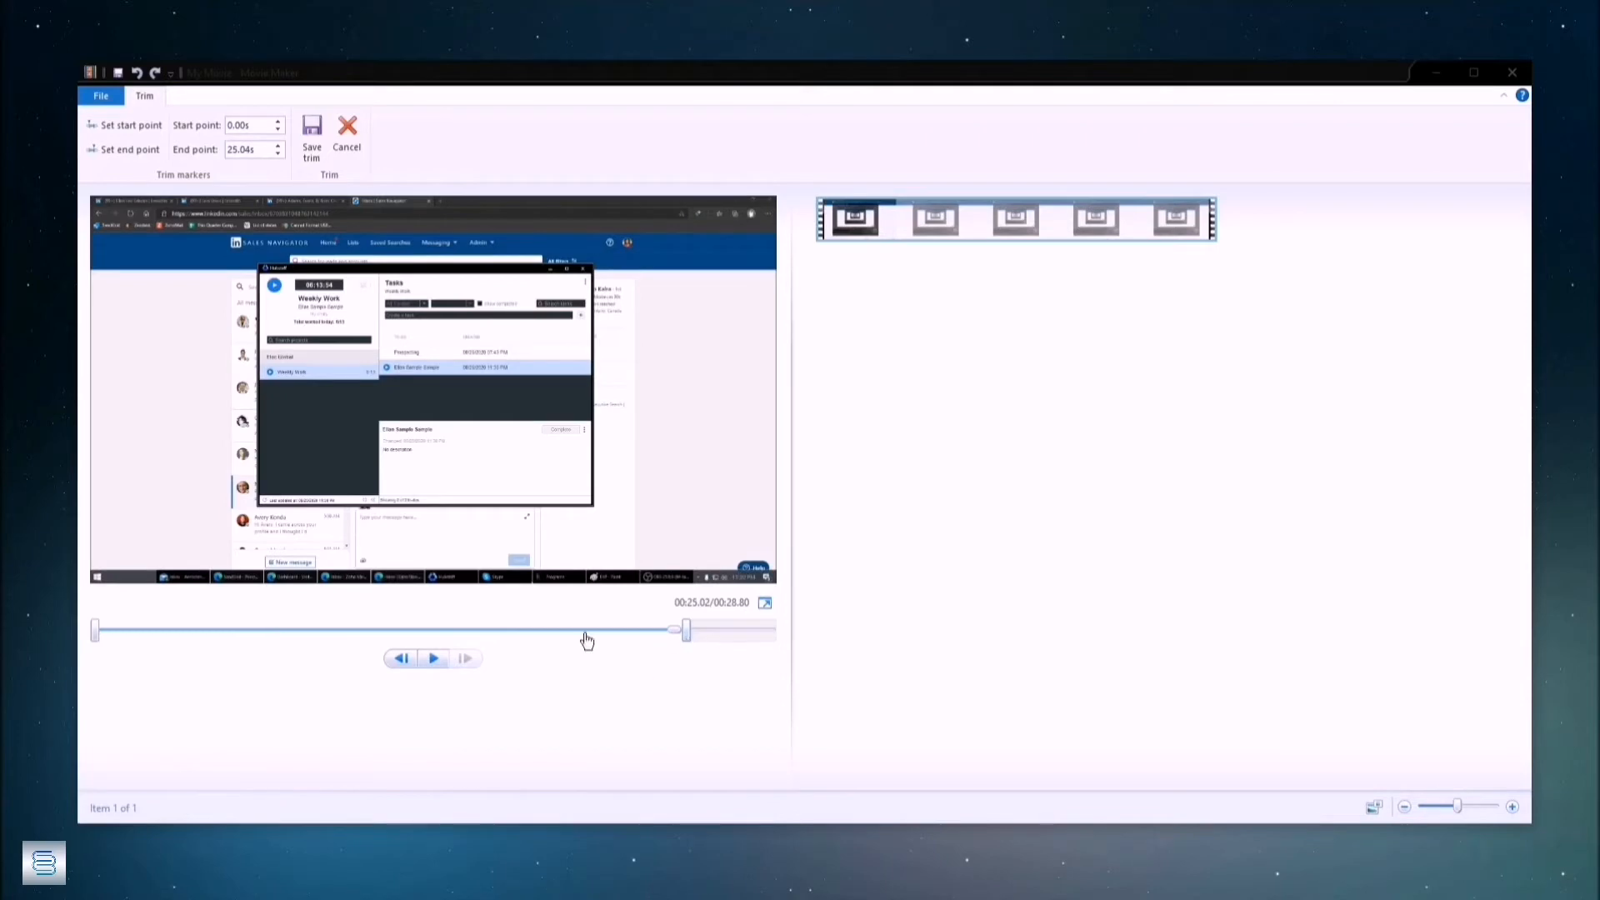
{"action": "left_click", "coordinate": [311, 136]}
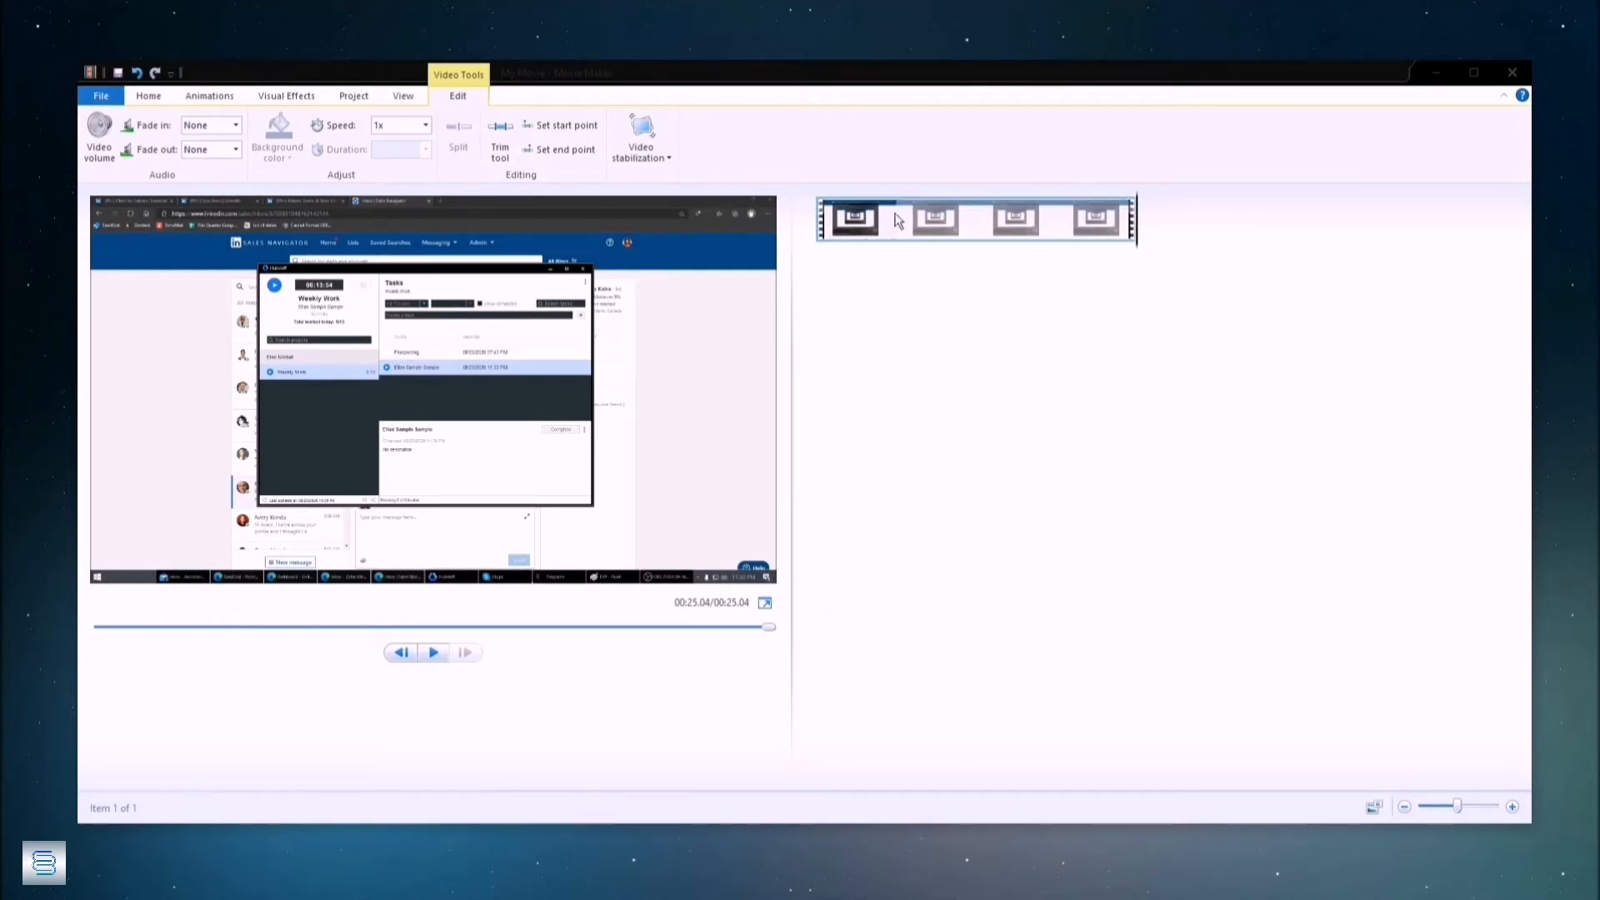
Step: Scrub through the trimmed clip and split it at about 6.27 seconds
{"action": "mouse_move", "coordinate": [897, 222]}
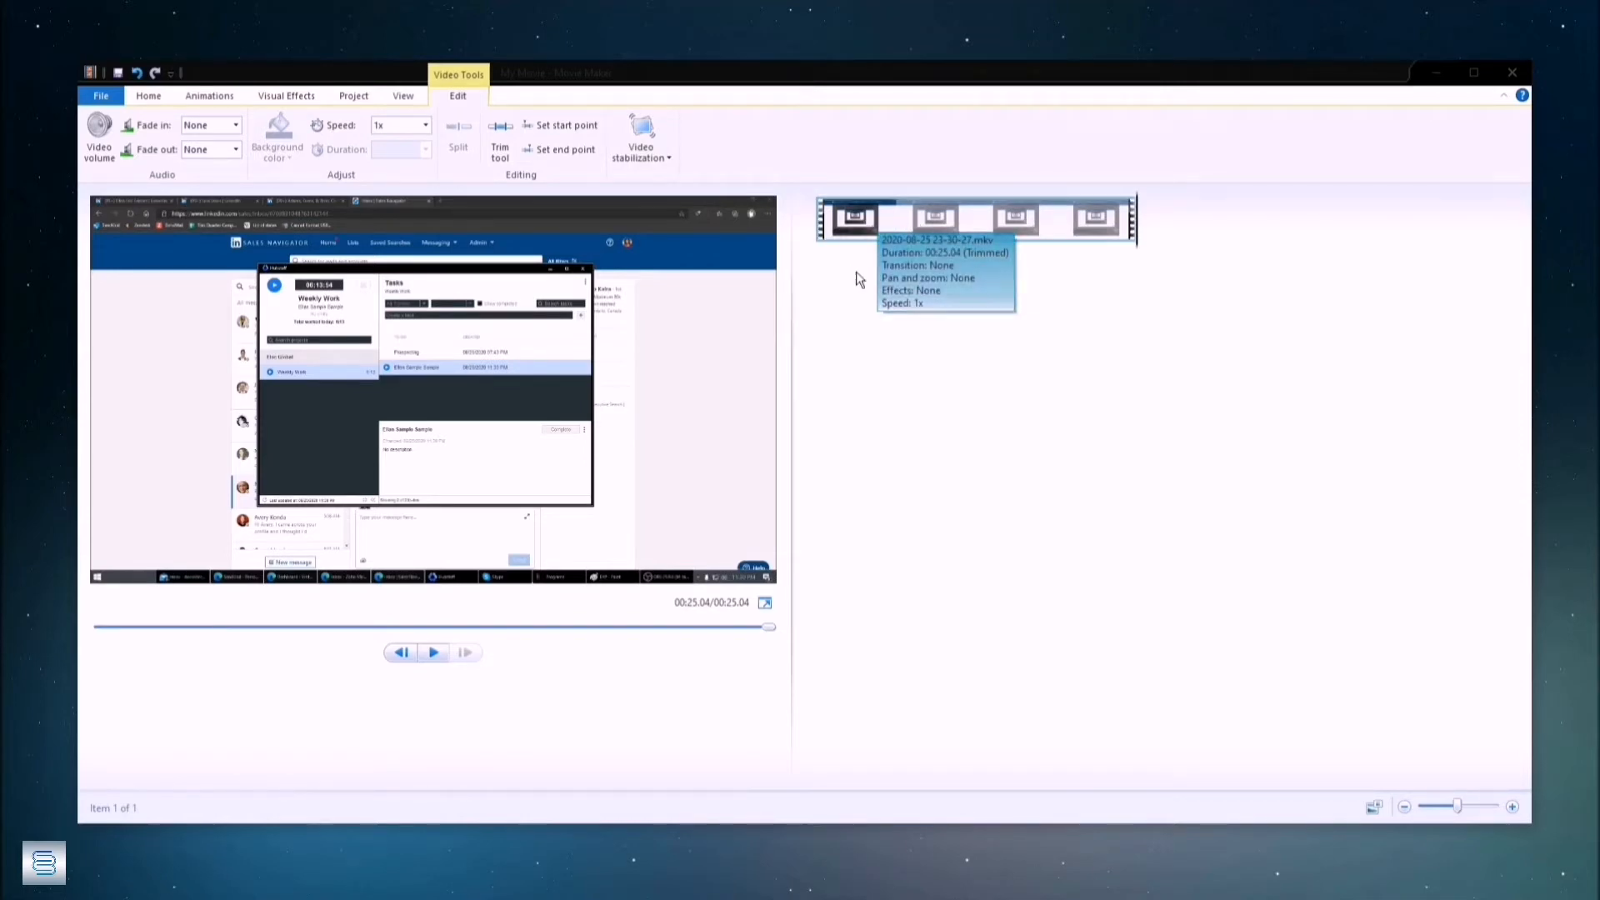
{"action": "mouse_move", "coordinate": [978, 229]}
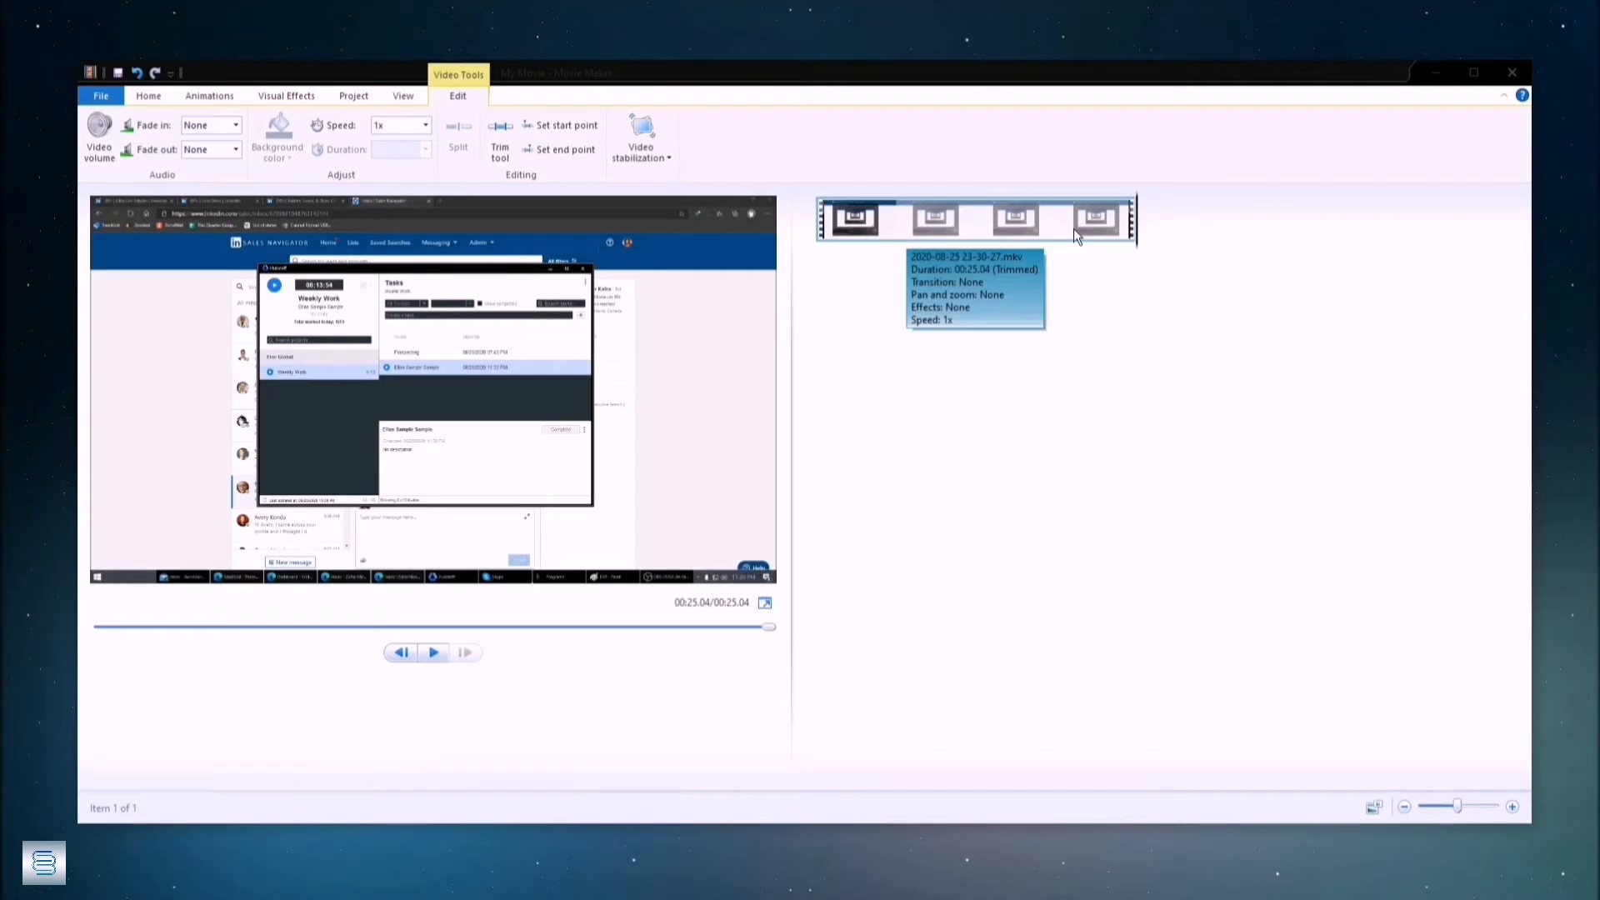
{"action": "left_click", "coordinate": [956, 234]}
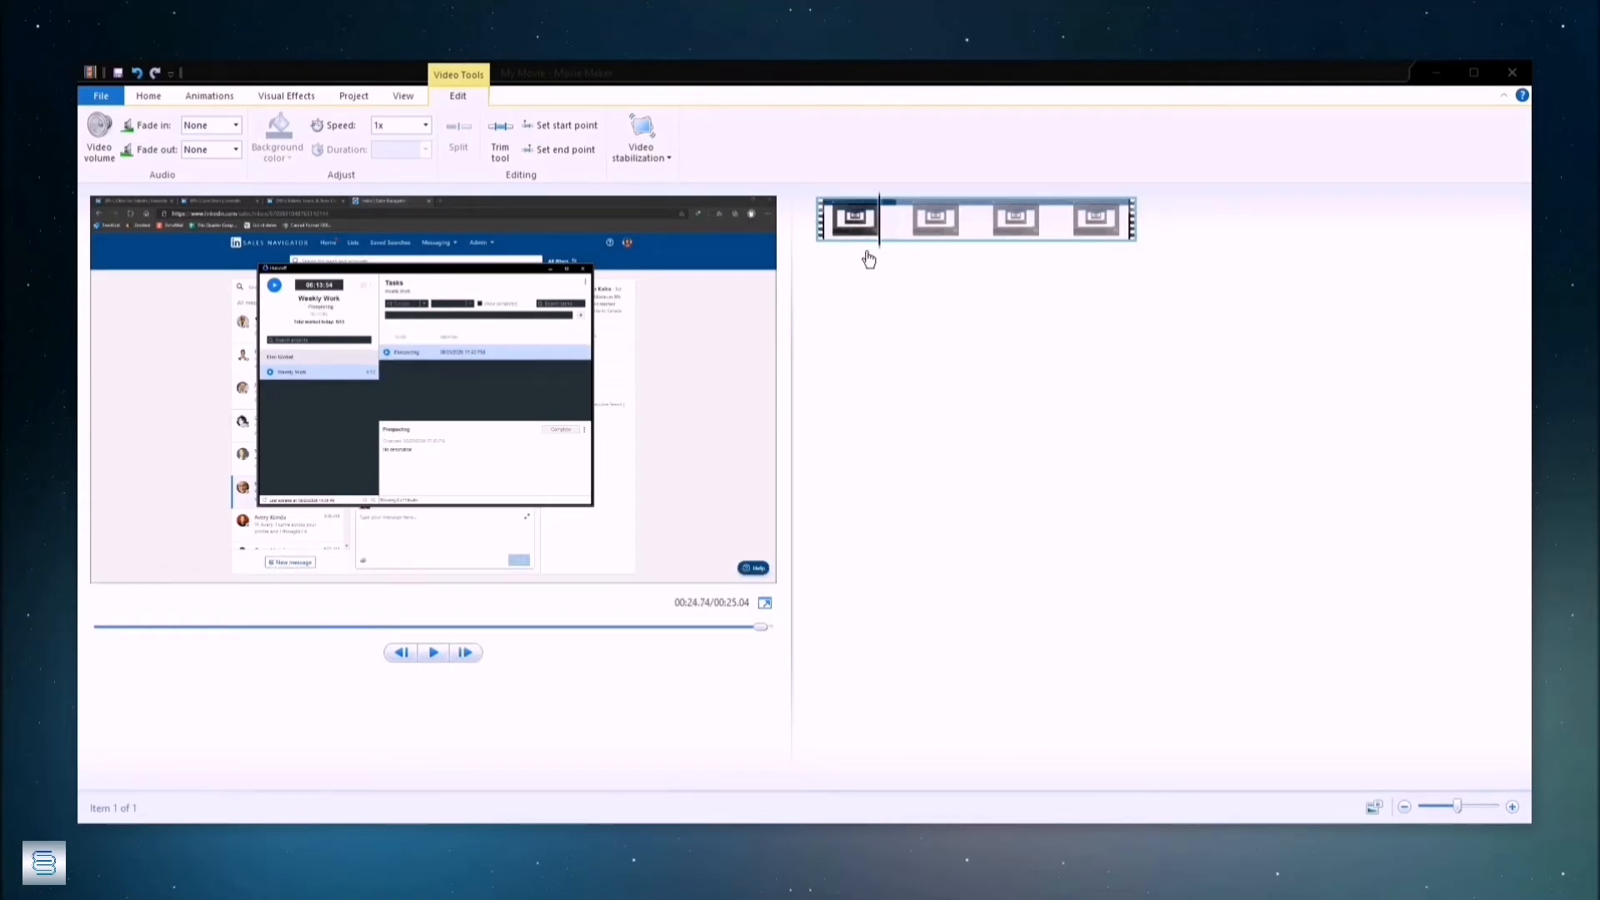
{"action": "left_click", "coordinate": [825, 250]}
{"action": "left_click_drag", "start_coordinate": [980, 260], "coordinate": [901, 281]}
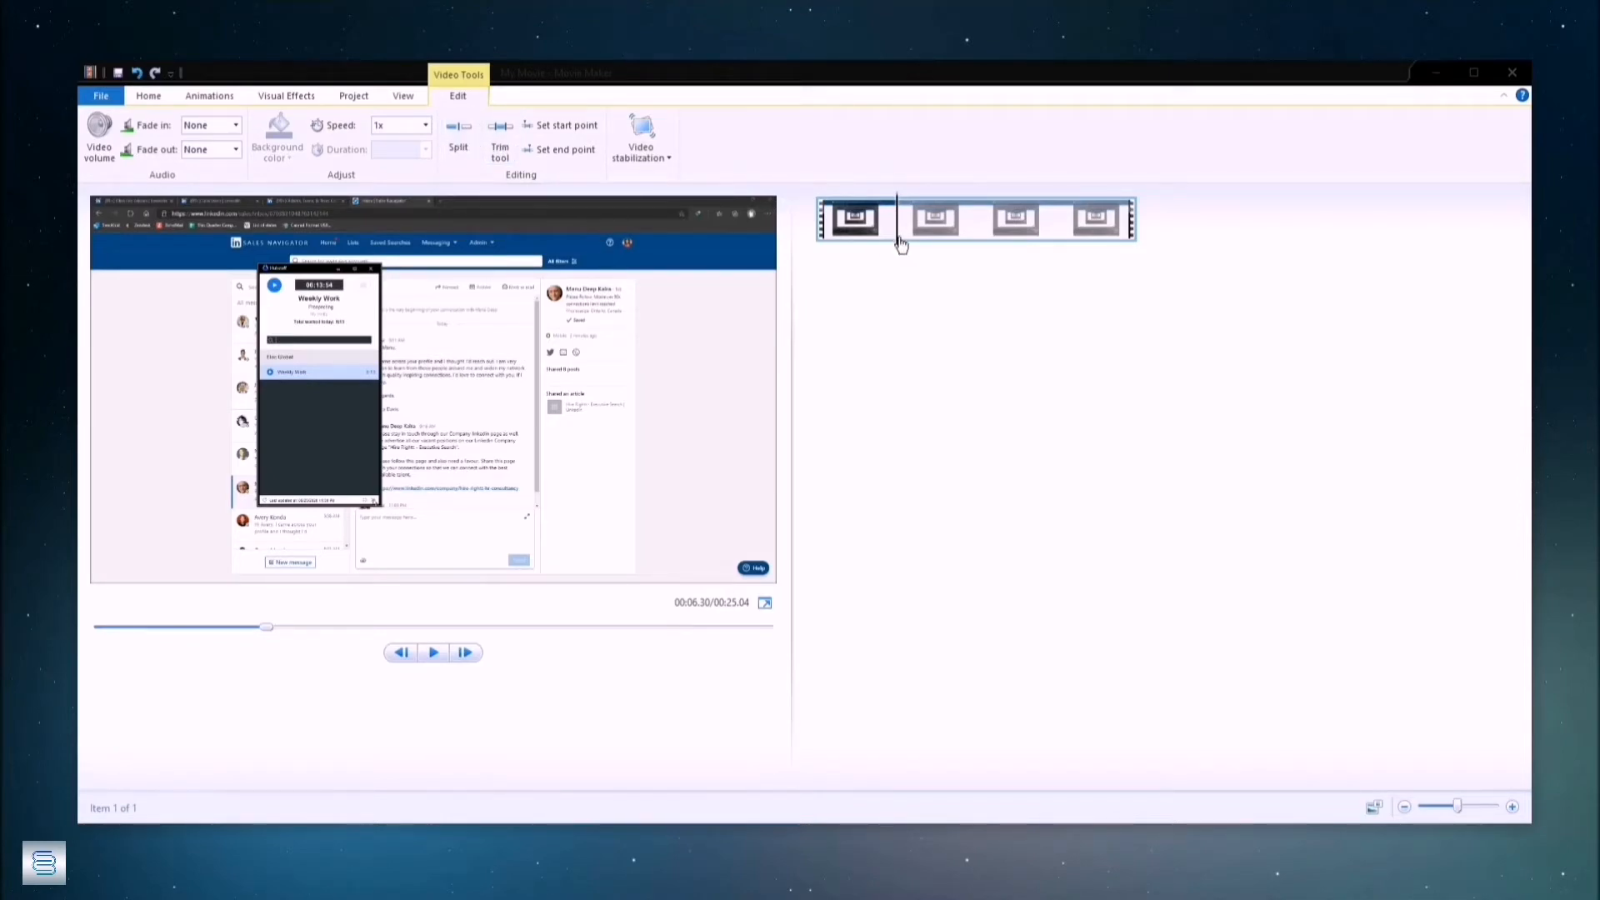
{"action": "mouse_move", "coordinate": [898, 243]}
{"action": "left_mouse_down"}
{"action": "mouse_move", "coordinate": [939, 241]}
{"action": "mouse_move", "coordinate": [908, 257]}
{"action": "left_mouse_up"}
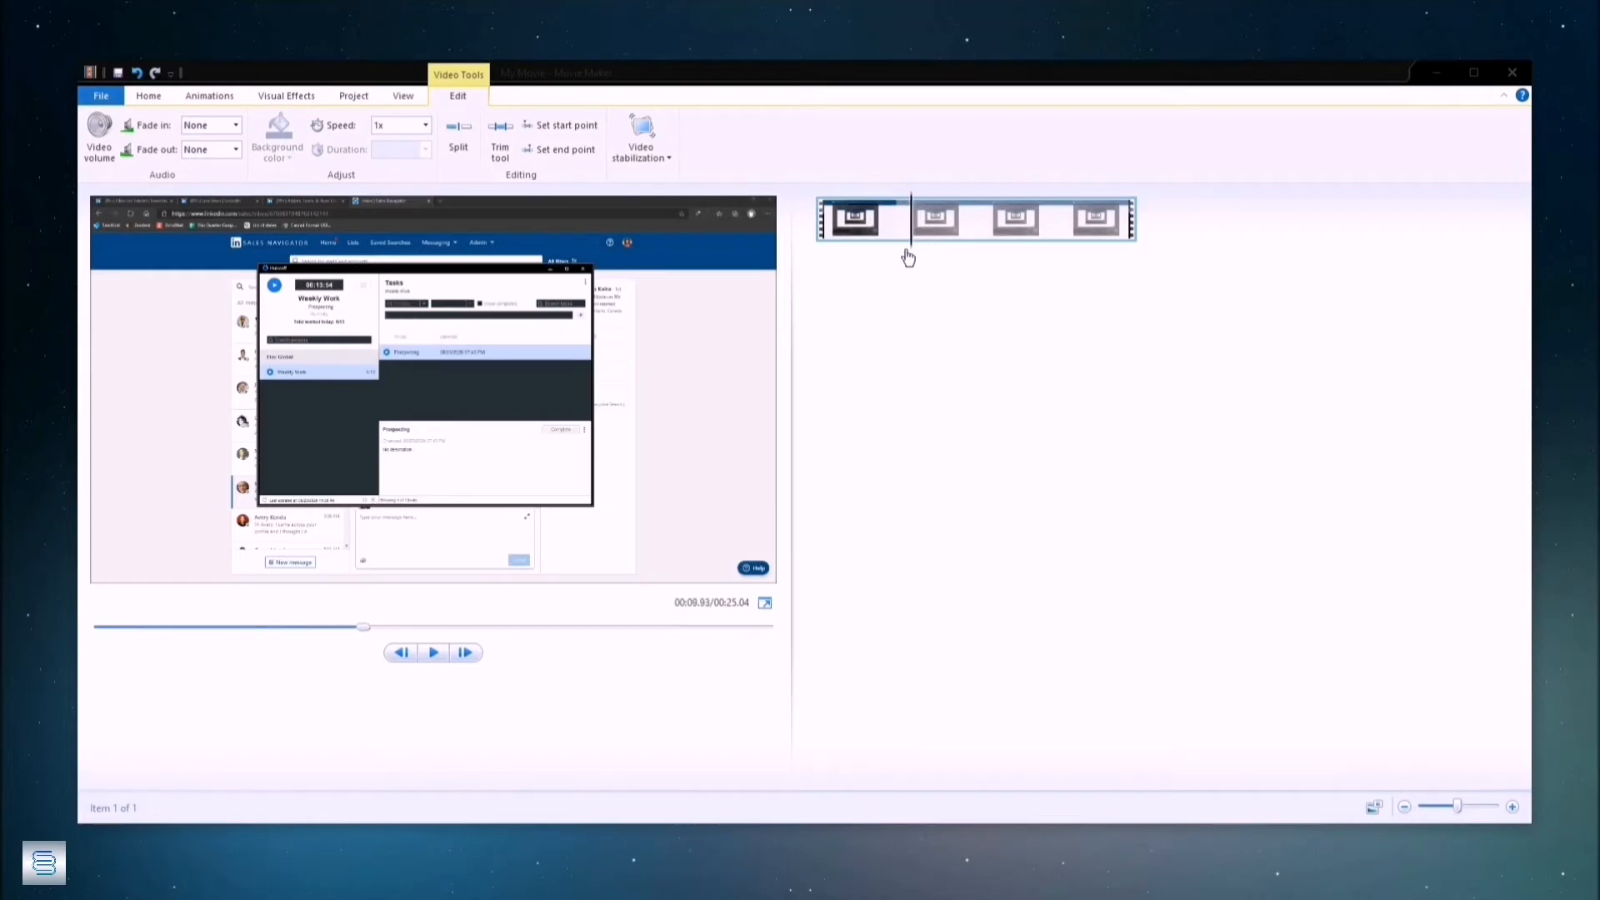
{"action": "left_click", "coordinate": [850, 253]}
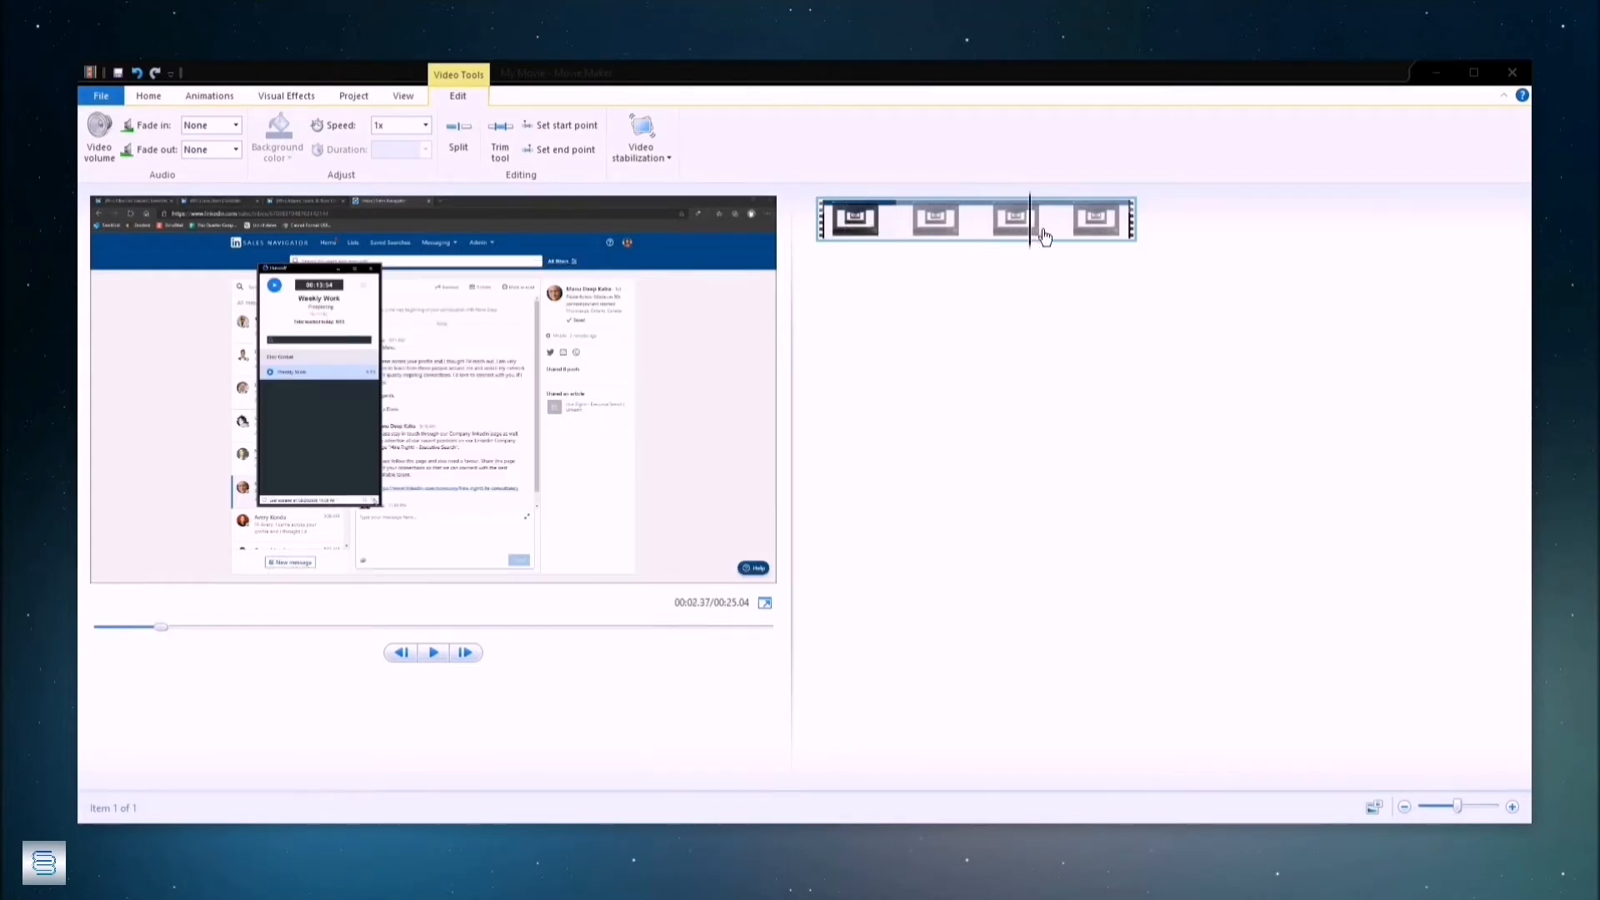
{"action": "left_click_drag", "start_coordinate": [1044, 239], "coordinate": [896, 248]}
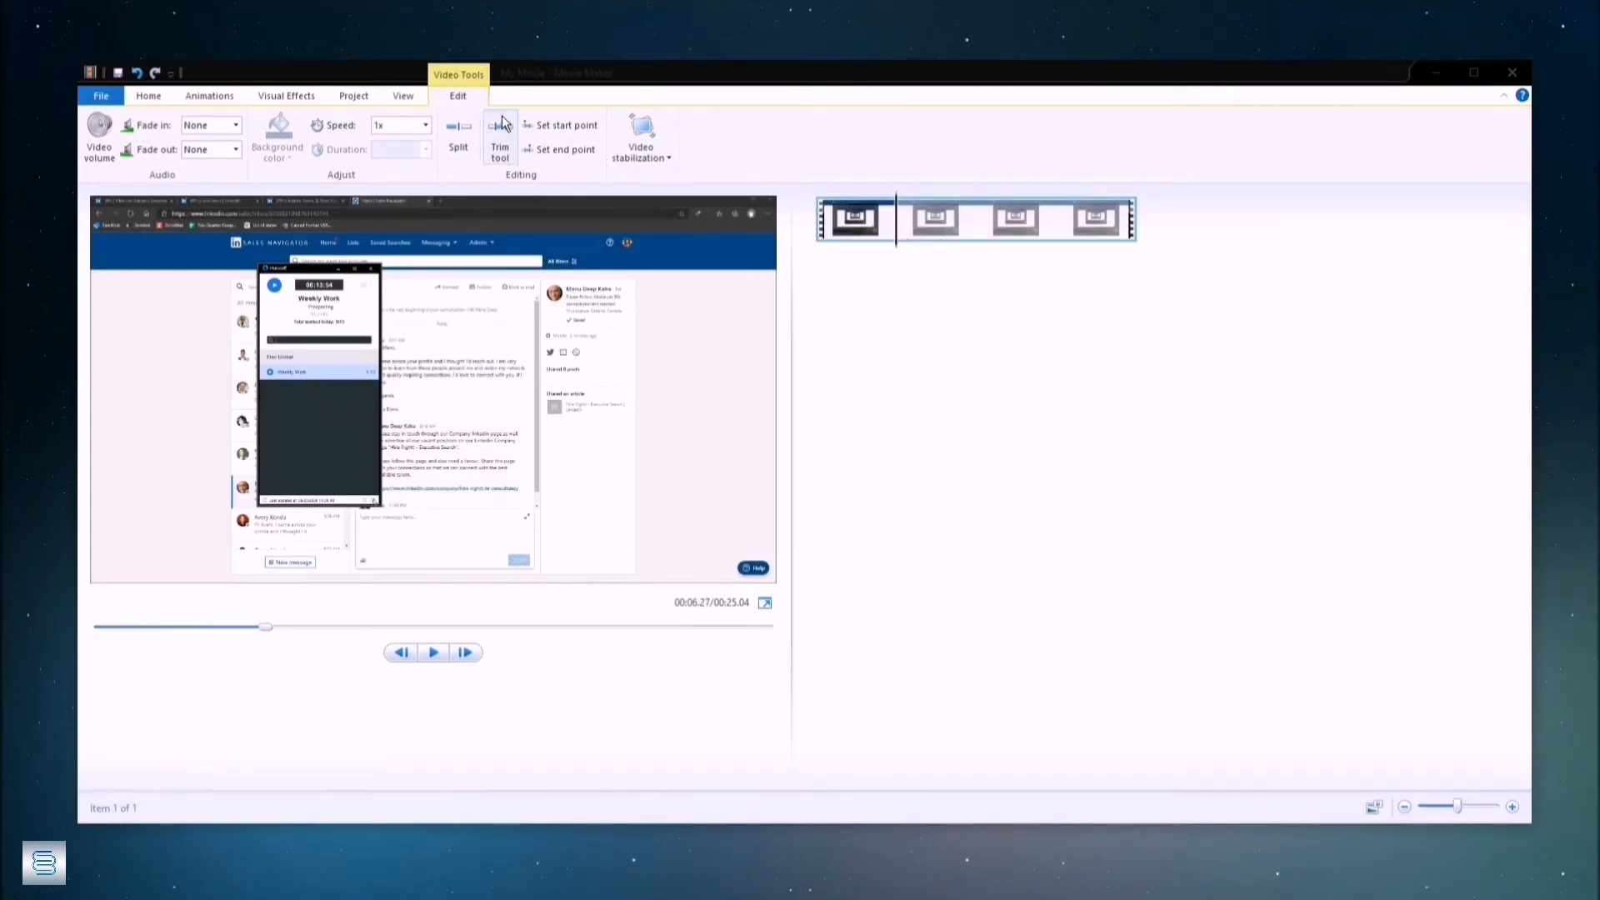
{"action": "left_click", "coordinate": [461, 138]}
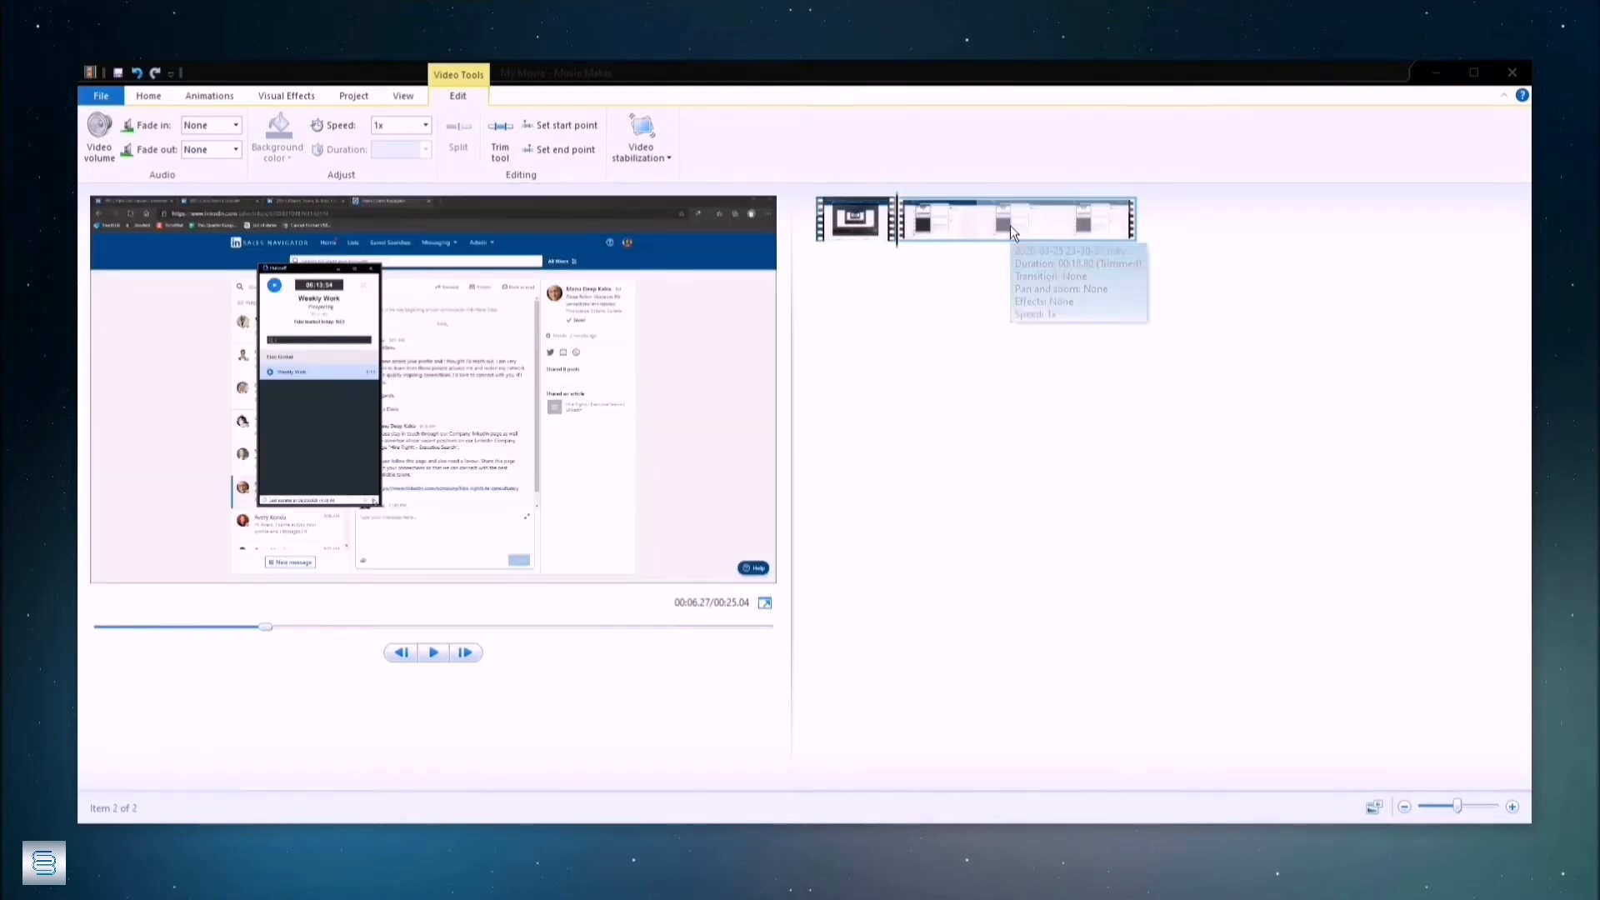
Step: Scrub across the split point to inspect the two resulting clips
{"action": "left_click", "coordinate": [881, 220]}
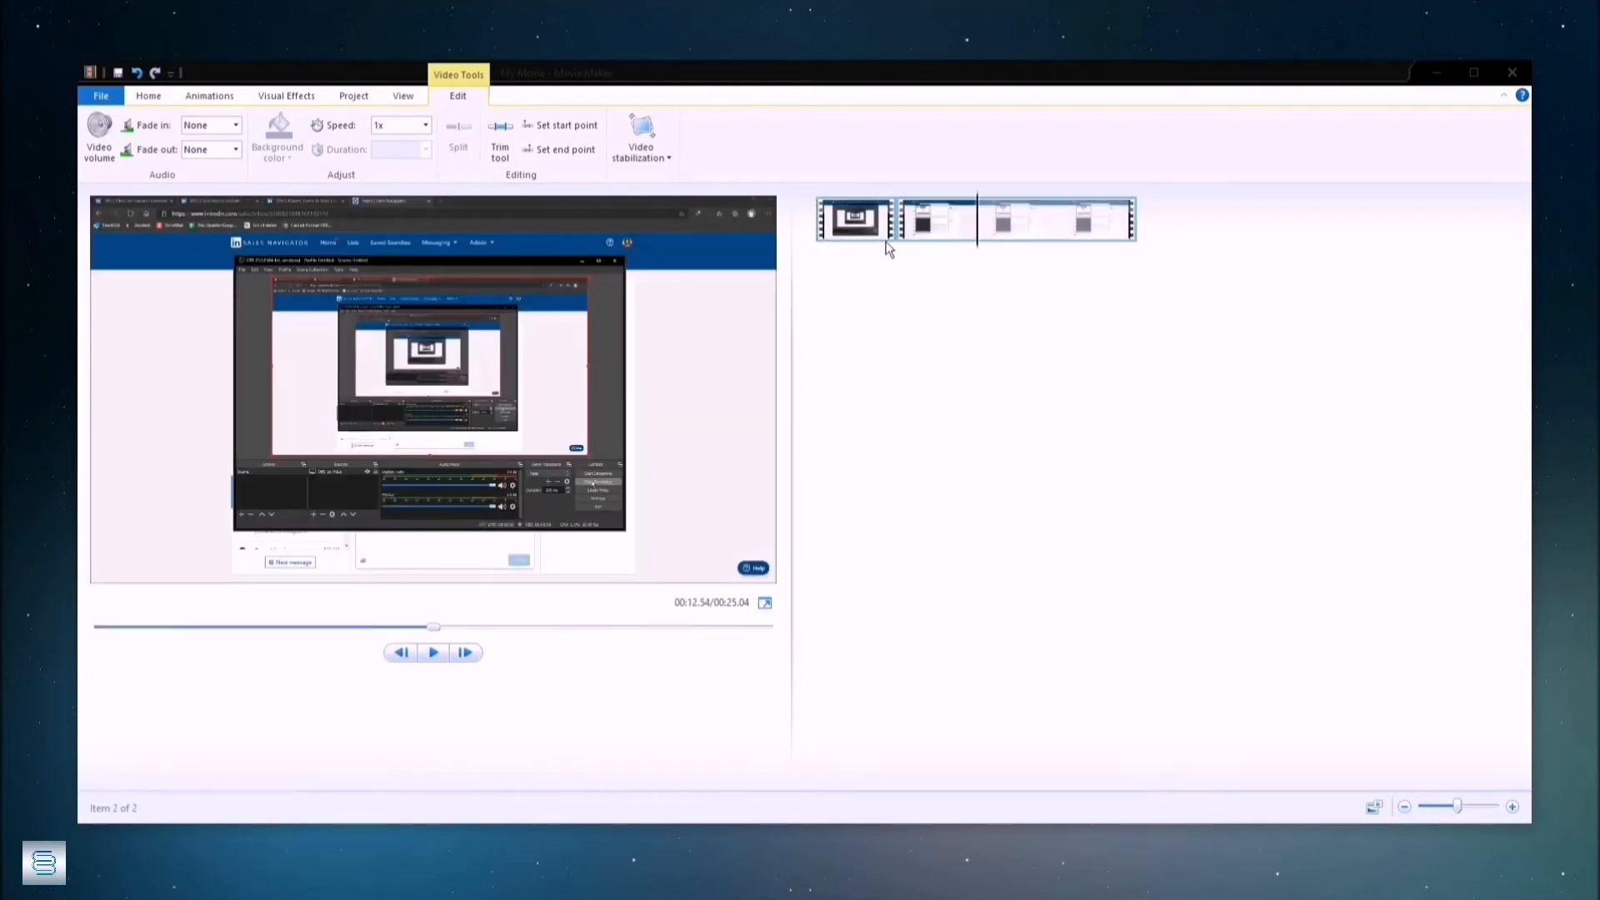
{"action": "left_click", "coordinate": [897, 232]}
{"action": "left_click_drag", "start_coordinate": [899, 235], "coordinate": [986, 236]}
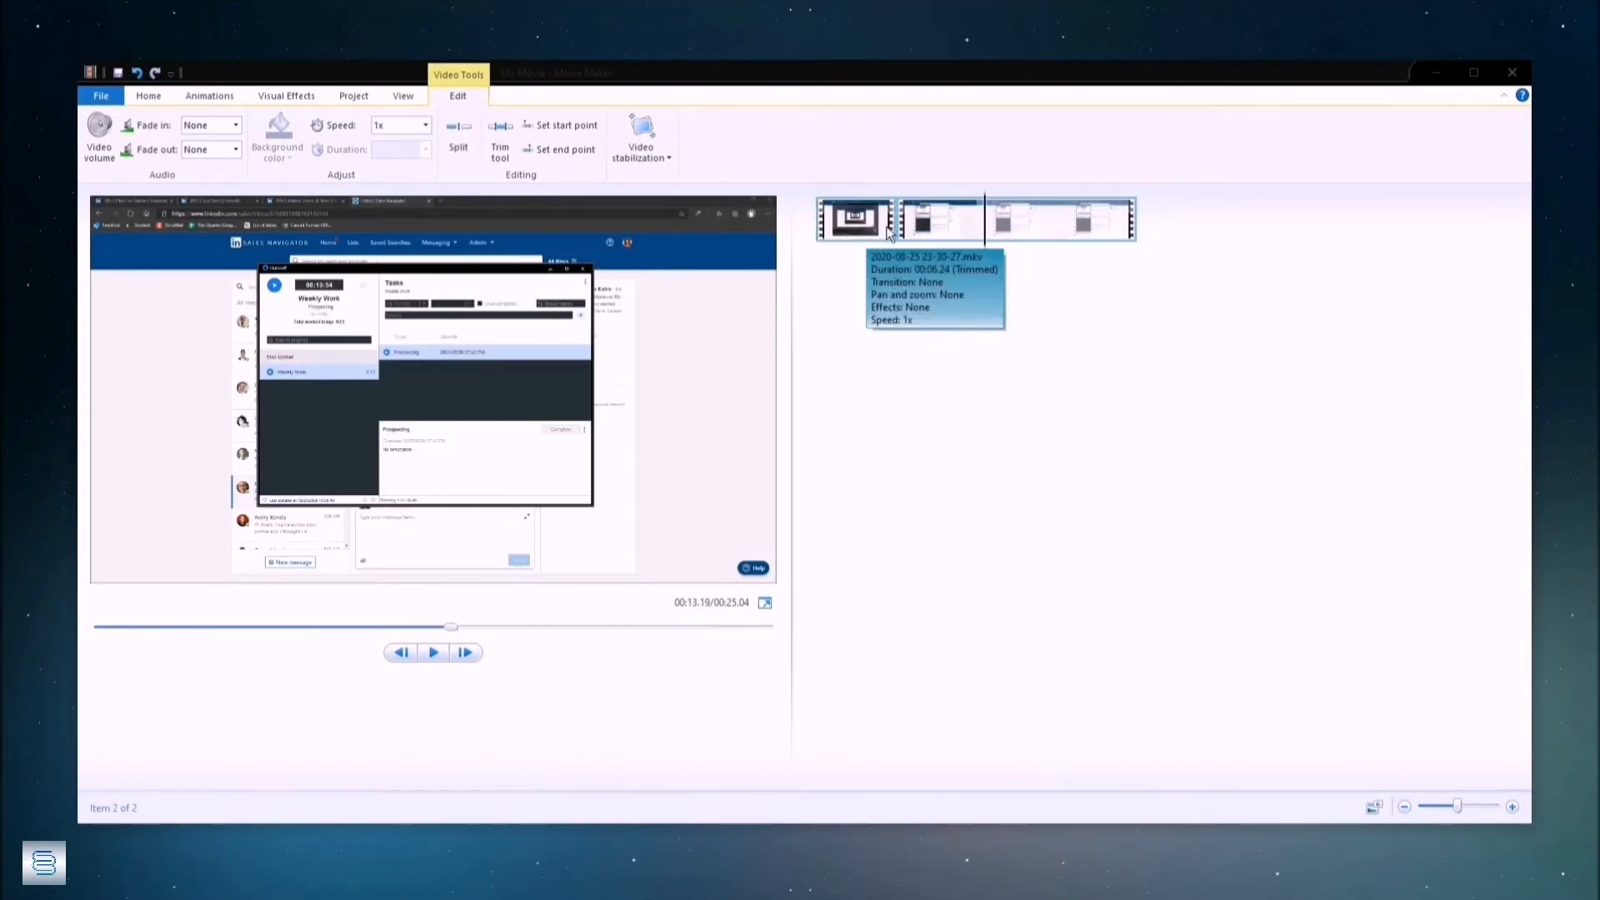
Step: Lower the video volume of the first clip
{"action": "left_click", "coordinate": [846, 234]}
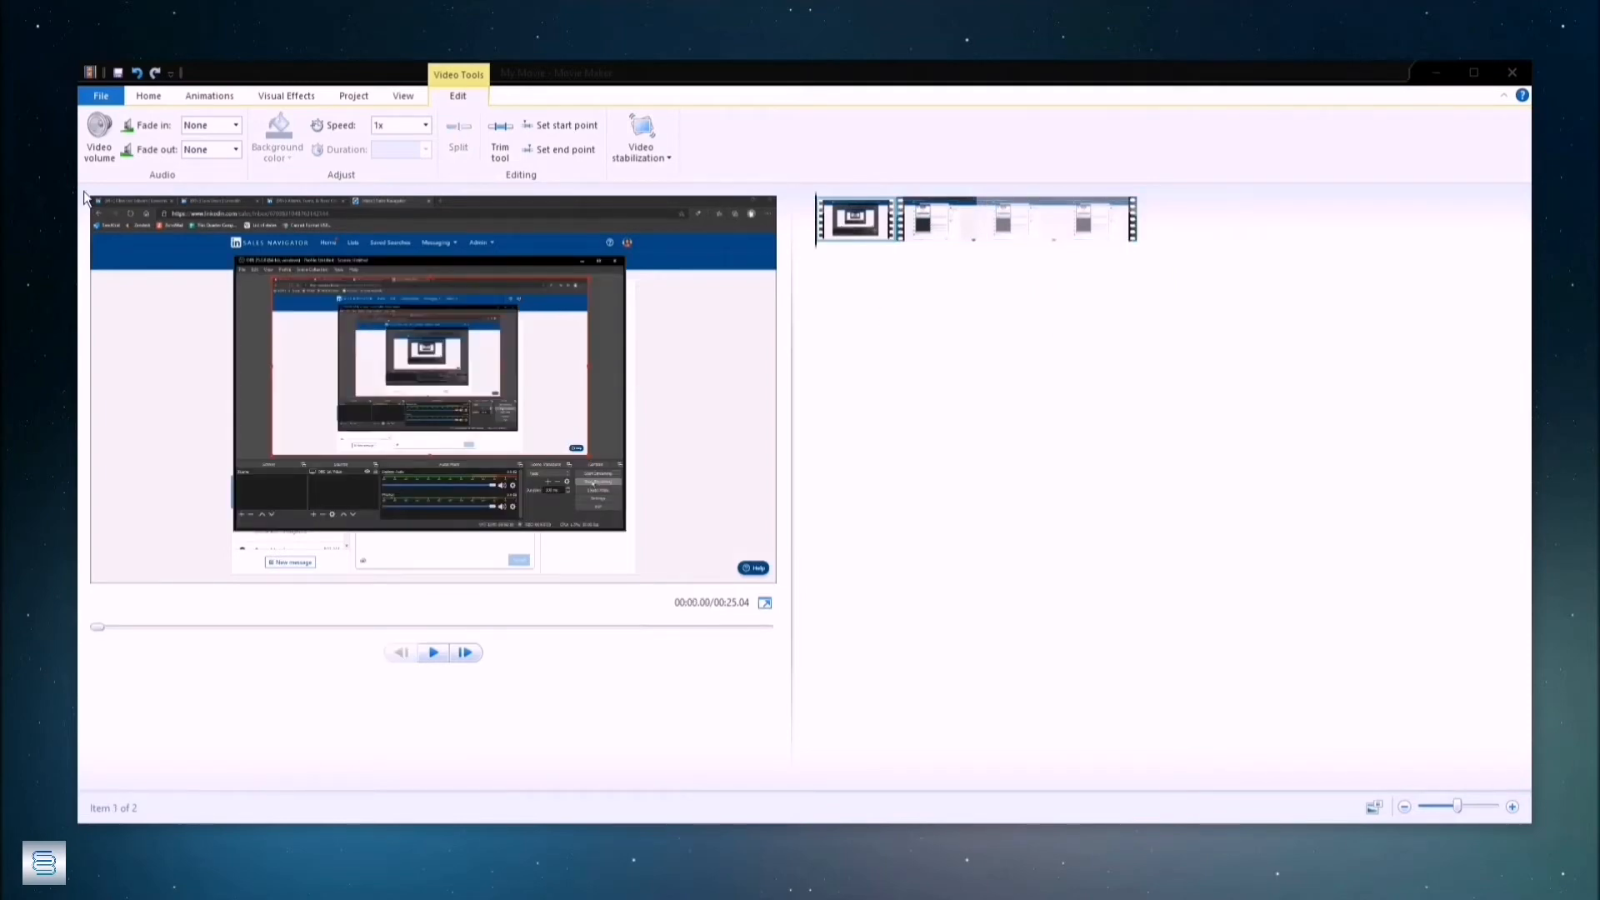
{"action": "left_click", "coordinate": [98, 143]}
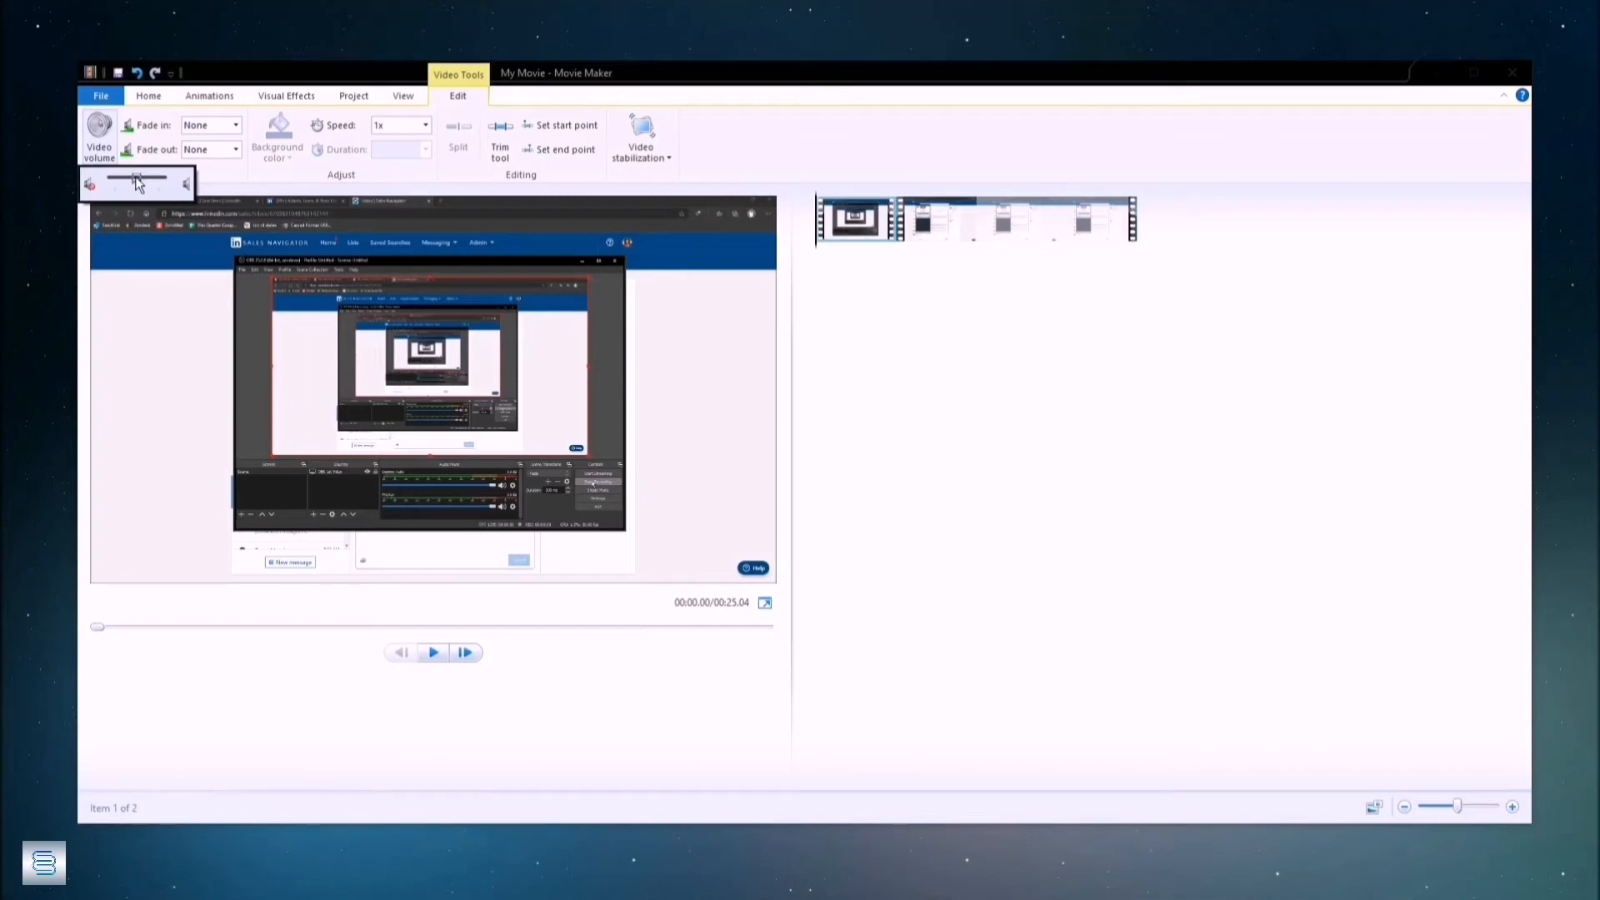
{"action": "left_click_drag", "start_coordinate": [137, 184], "coordinate": [118, 185]}
{"action": "left_click", "coordinate": [1104, 319]}
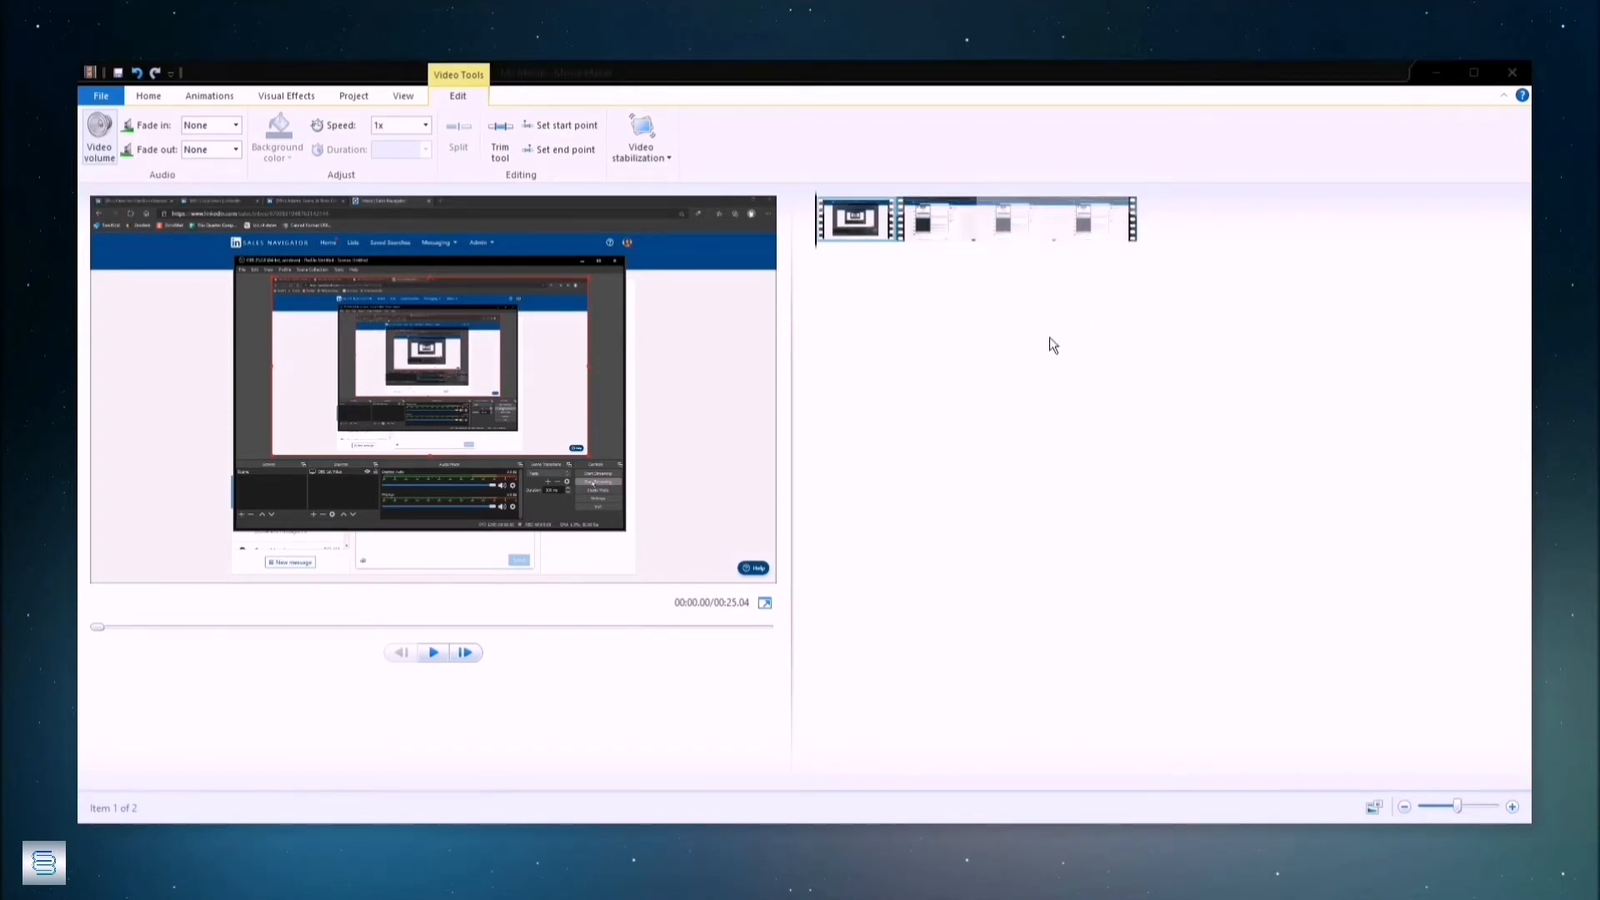
Step: Lower the video volume of both clips to the minimum and briefly preview playback from the beginning
{"action": "key", "text": "ctrl+a"}
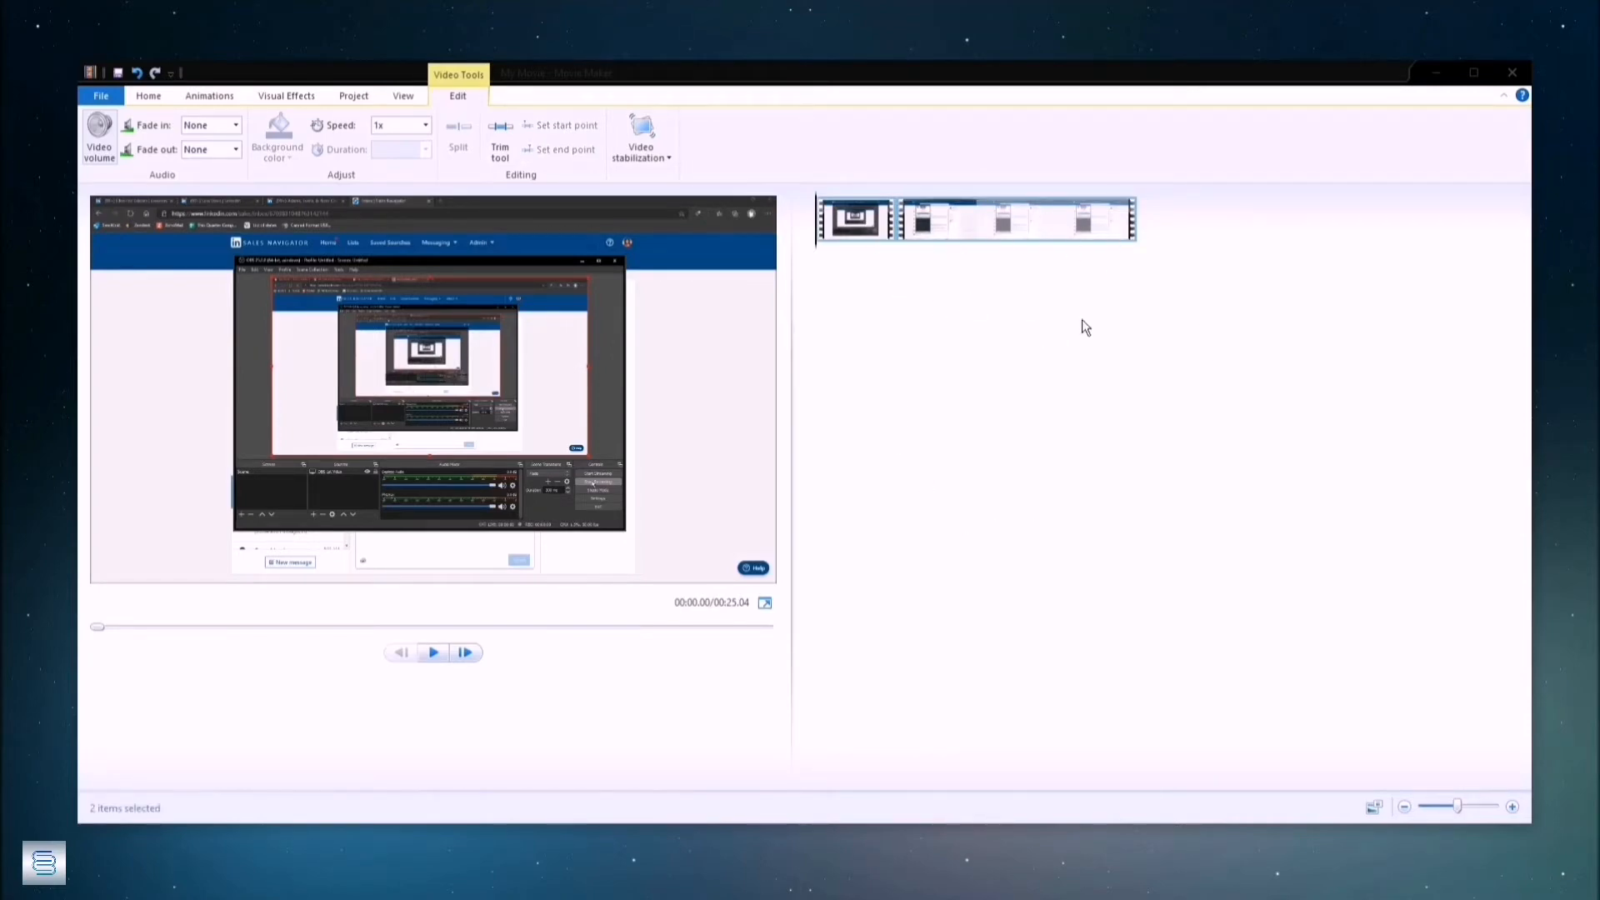
{"action": "left_click", "coordinate": [101, 141]}
{"action": "left_click_drag", "start_coordinate": [125, 177], "coordinate": [93, 180]}
{"action": "left_click", "coordinate": [930, 370]}
{"action": "key", "text": "space"}
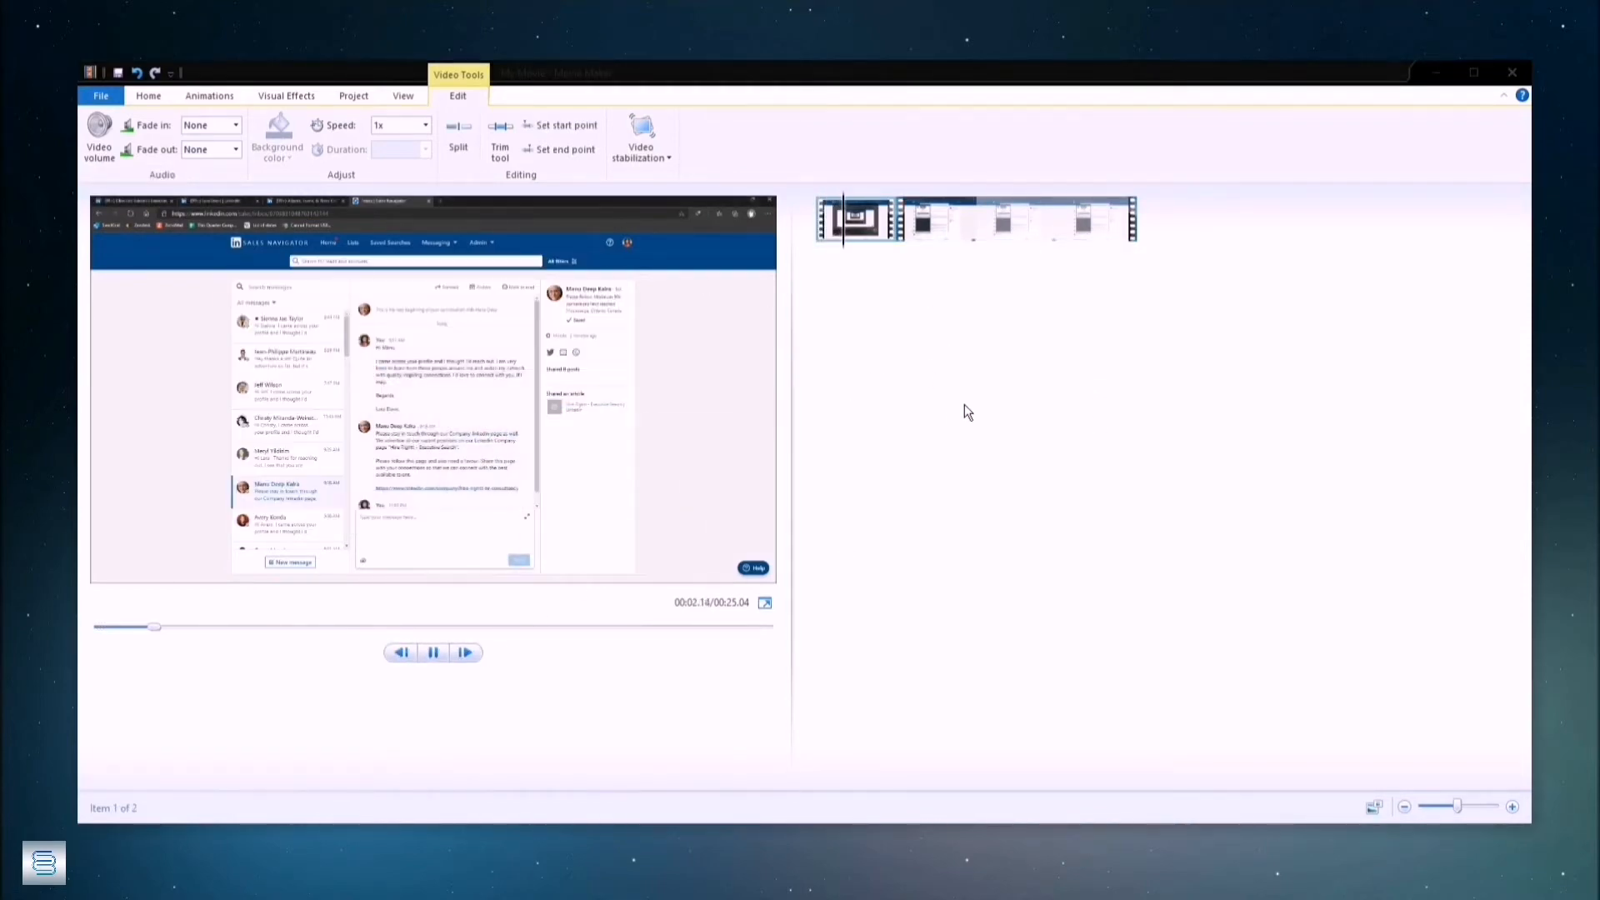
{"action": "key", "text": "space"}
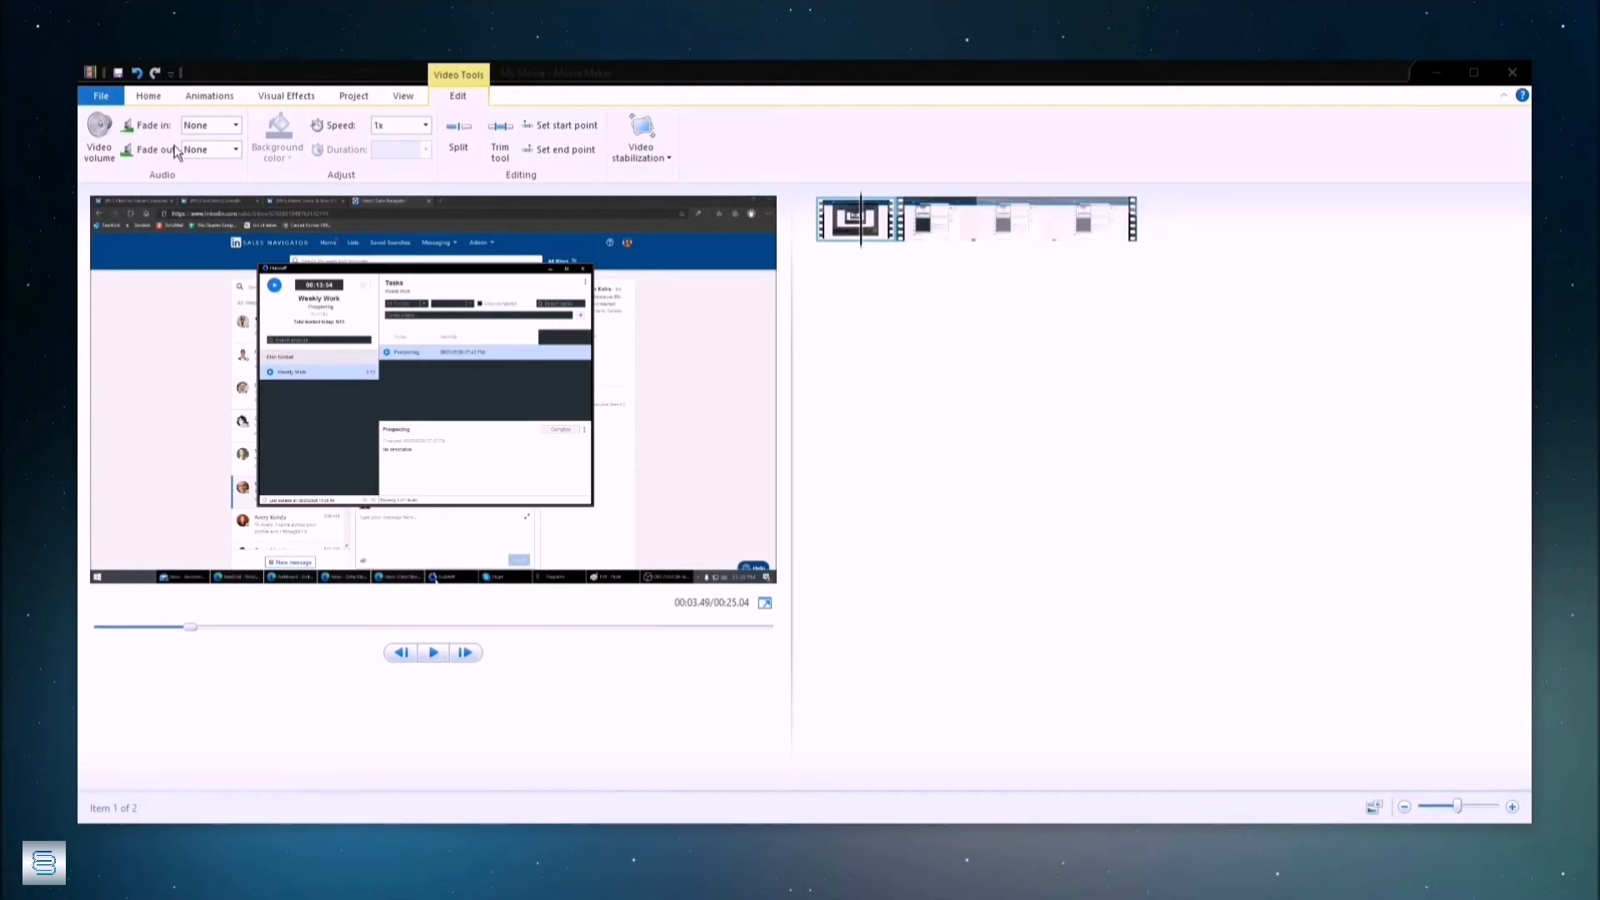
Step: View the audio fade-in and fade-out speed options available for the first clip
{"action": "left_click", "coordinate": [237, 128]}
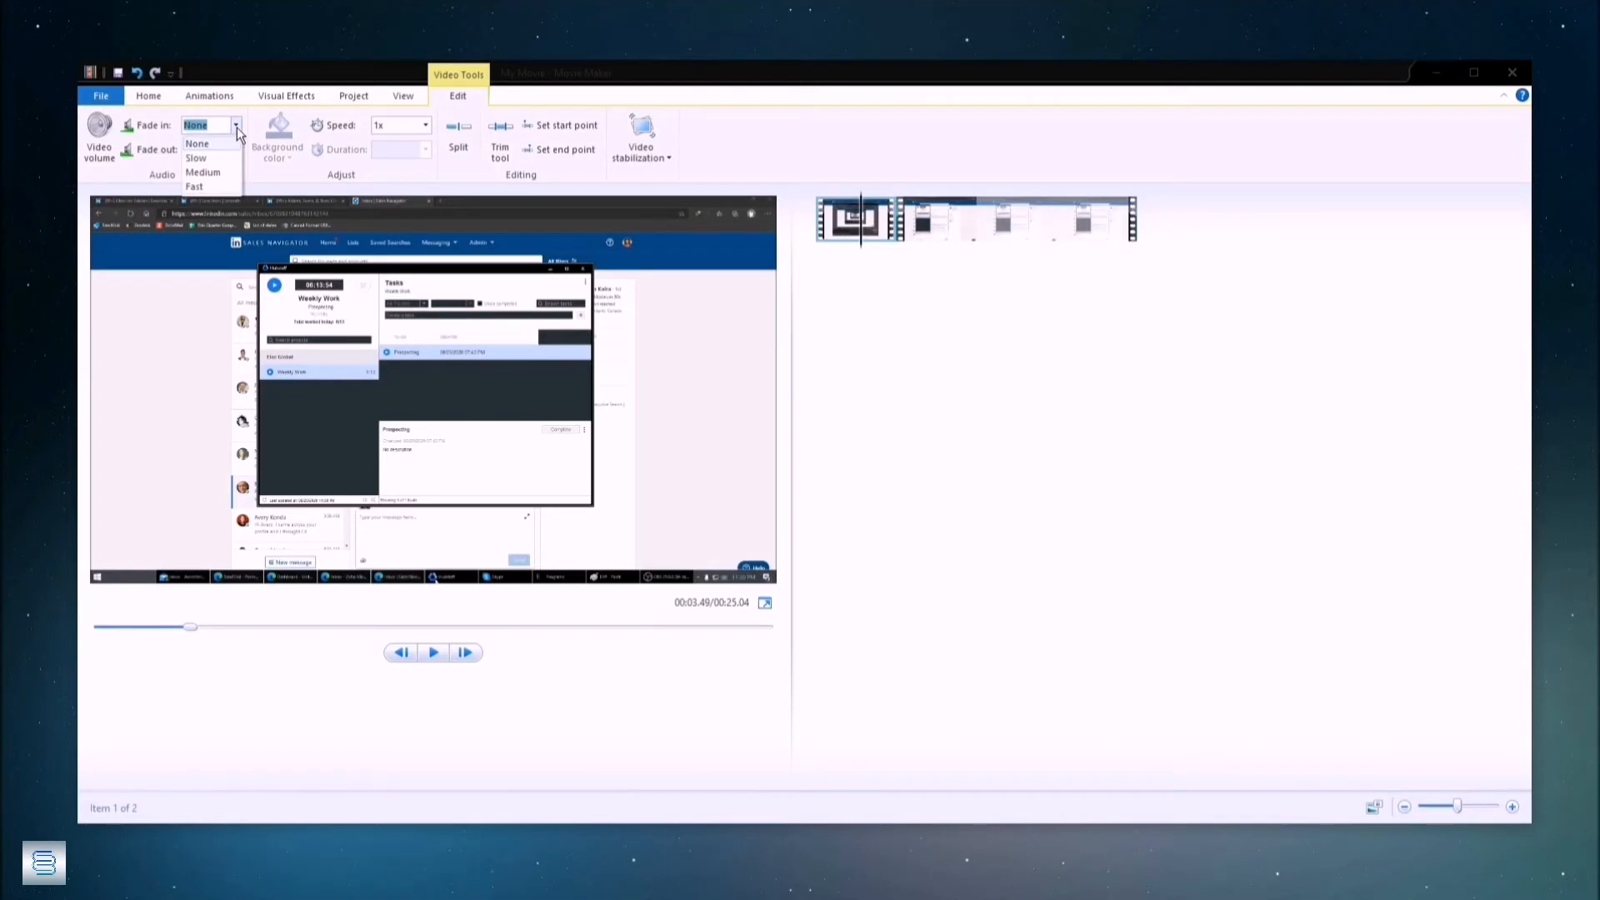
{"action": "left_click", "coordinate": [237, 127]}
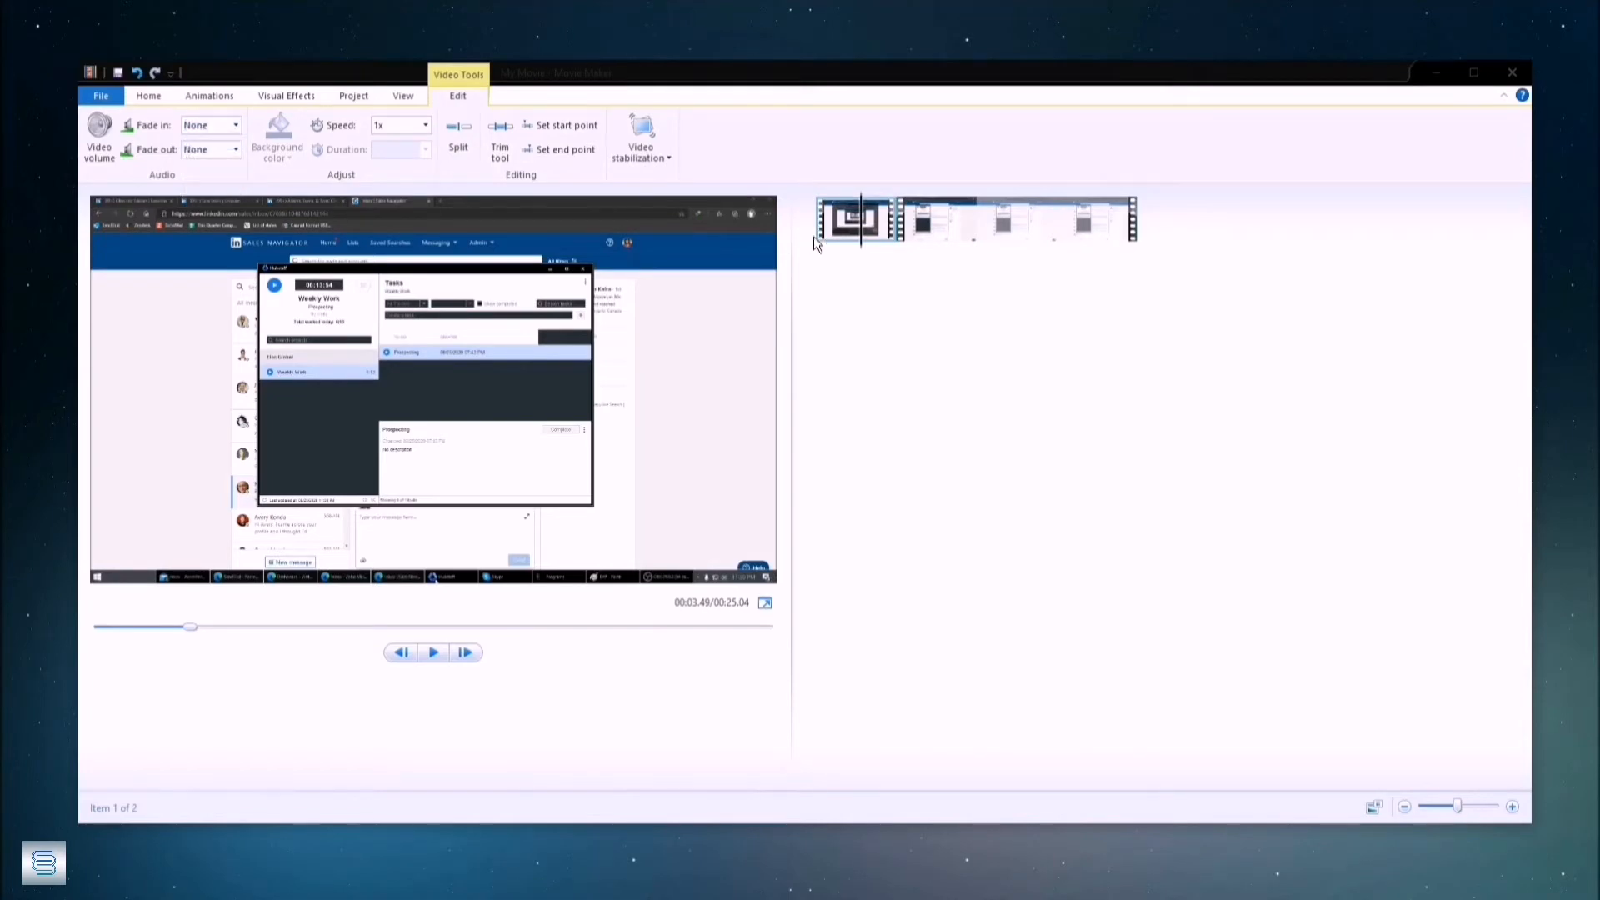
{"action": "left_click", "coordinate": [237, 149]}
{"action": "left_click", "coordinate": [237, 149]}
{"action": "left_click", "coordinate": [842, 218]}
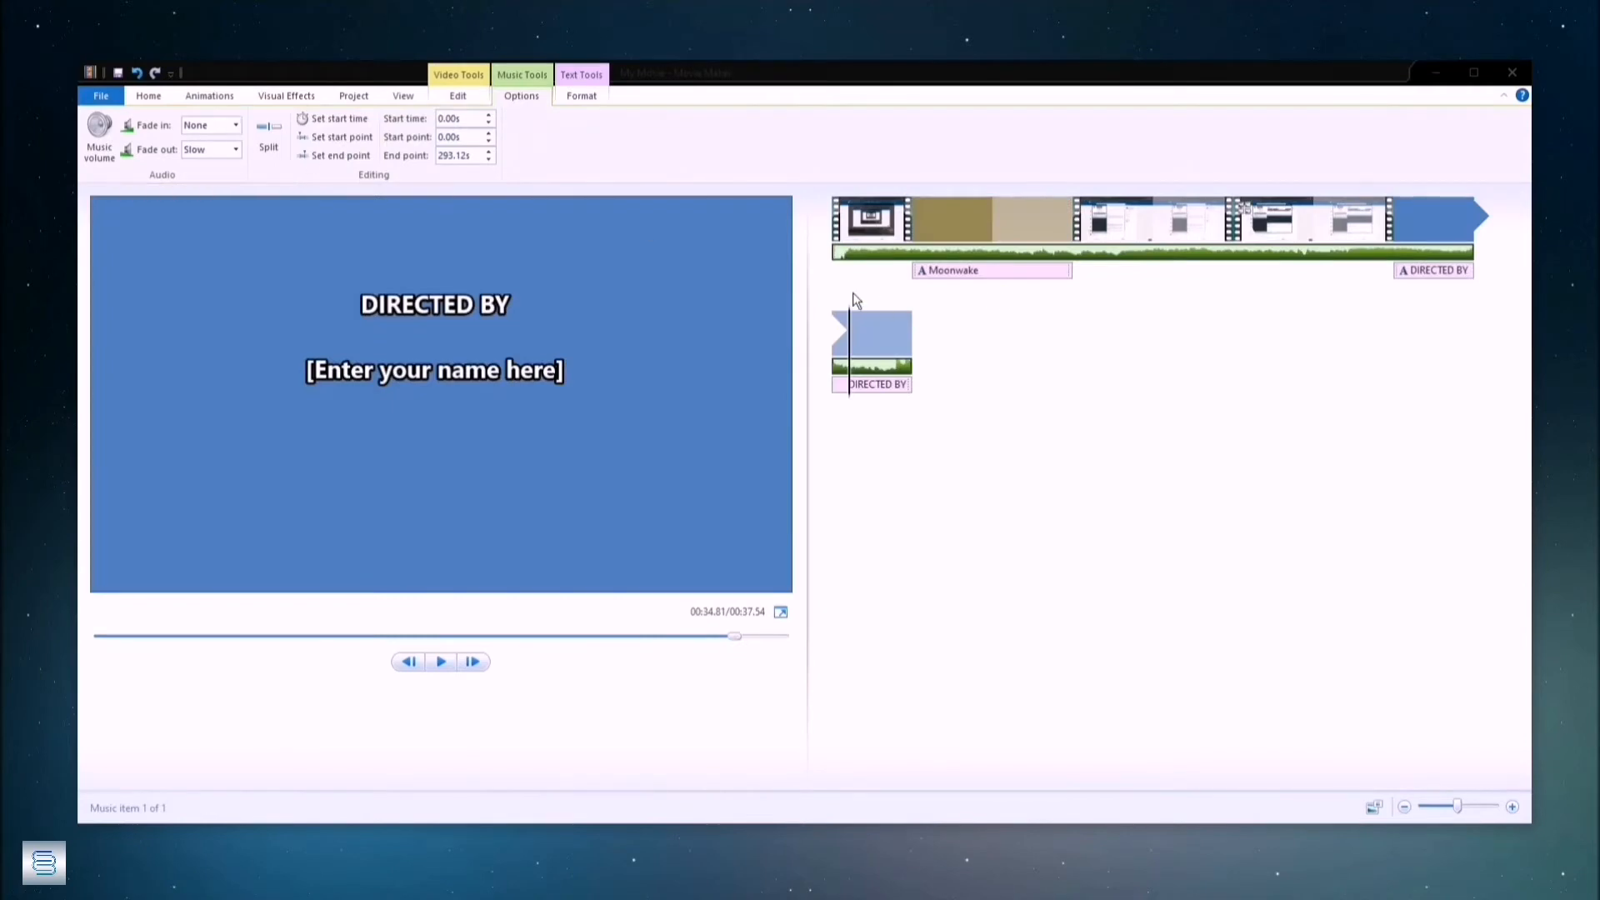
Step: Set the background music's fade out to None and preview the music during the closing credits
{"action": "left_click", "coordinate": [837, 250]}
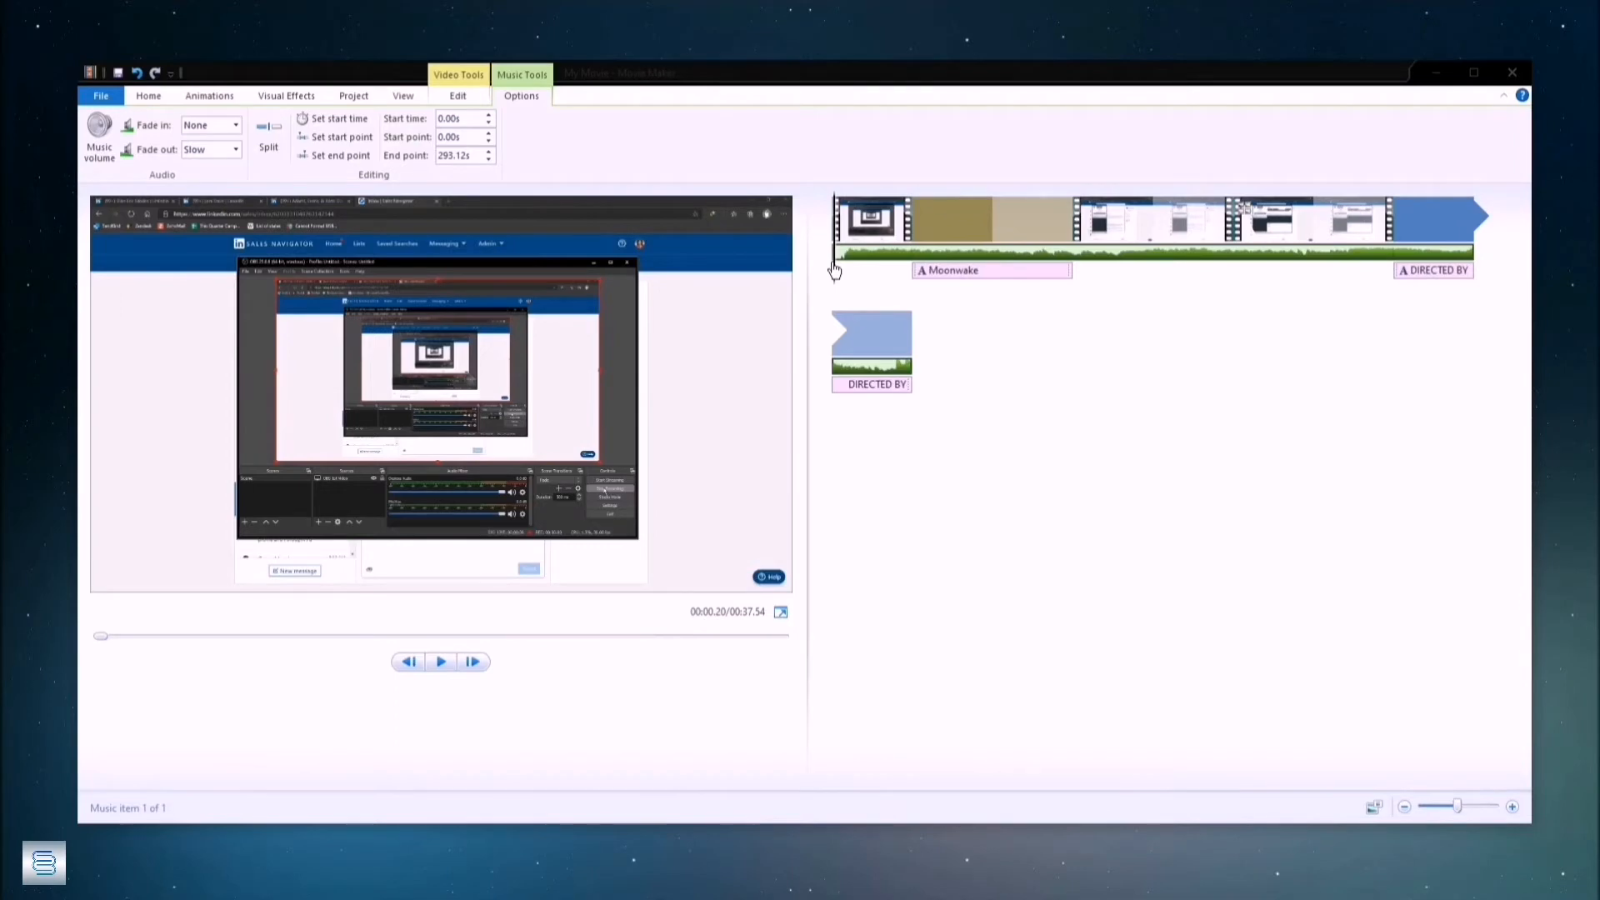
{"action": "left_click", "coordinate": [860, 338]}
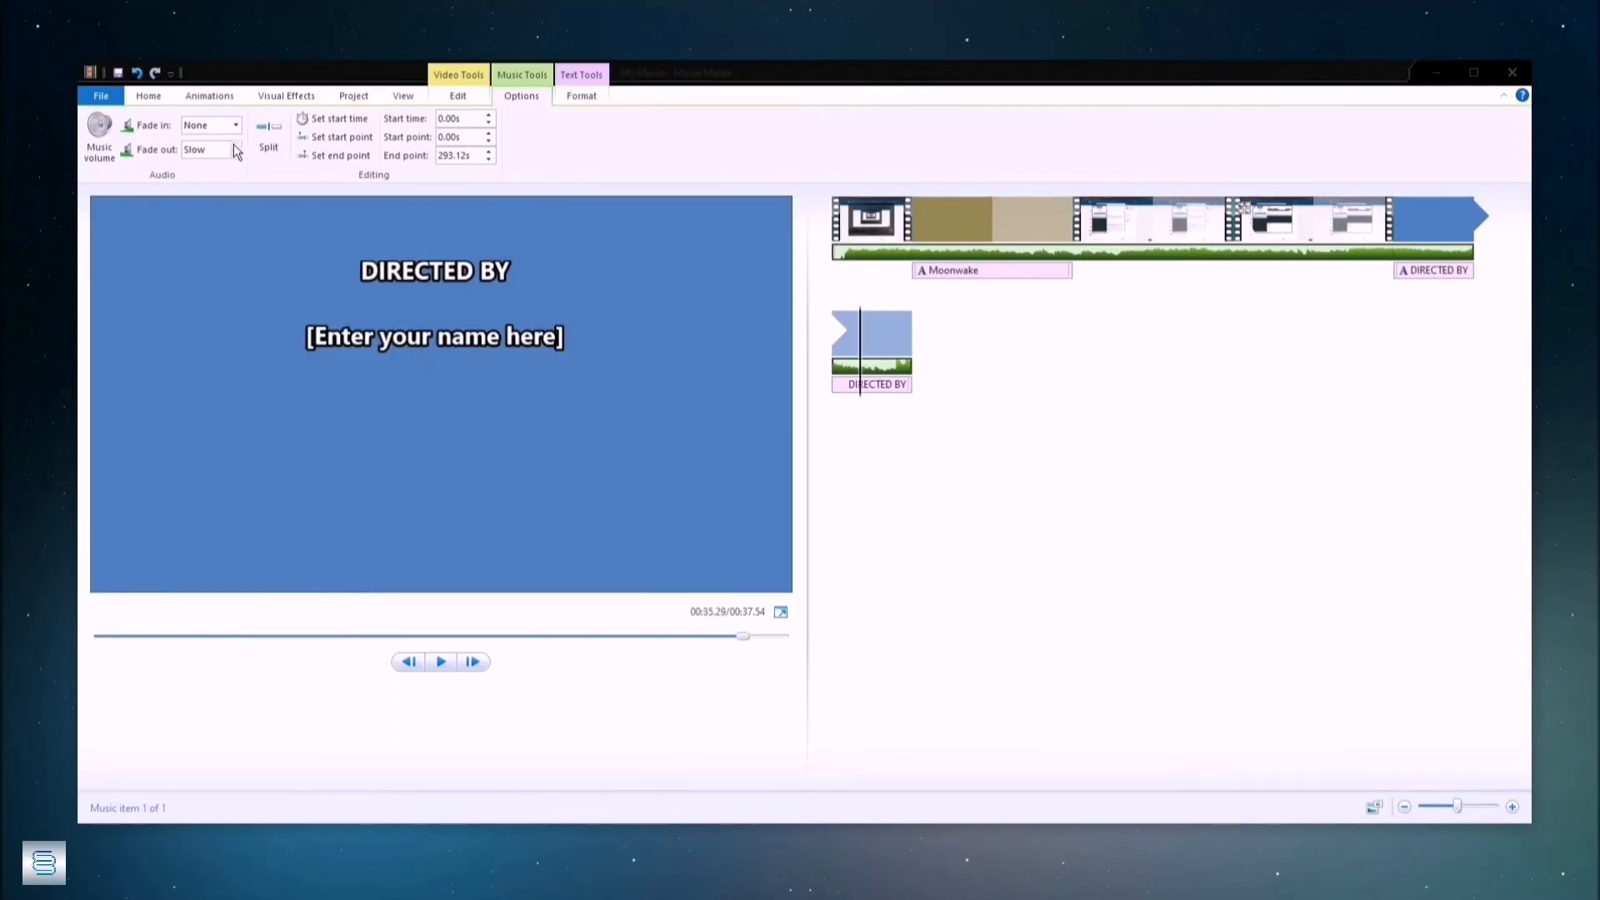
{"action": "left_click", "coordinate": [235, 149]}
{"action": "left_click", "coordinate": [223, 161]}
{"action": "left_click_drag", "start_coordinate": [859, 368], "coordinate": [868, 368]}
{"action": "left_click", "coordinate": [444, 659]}
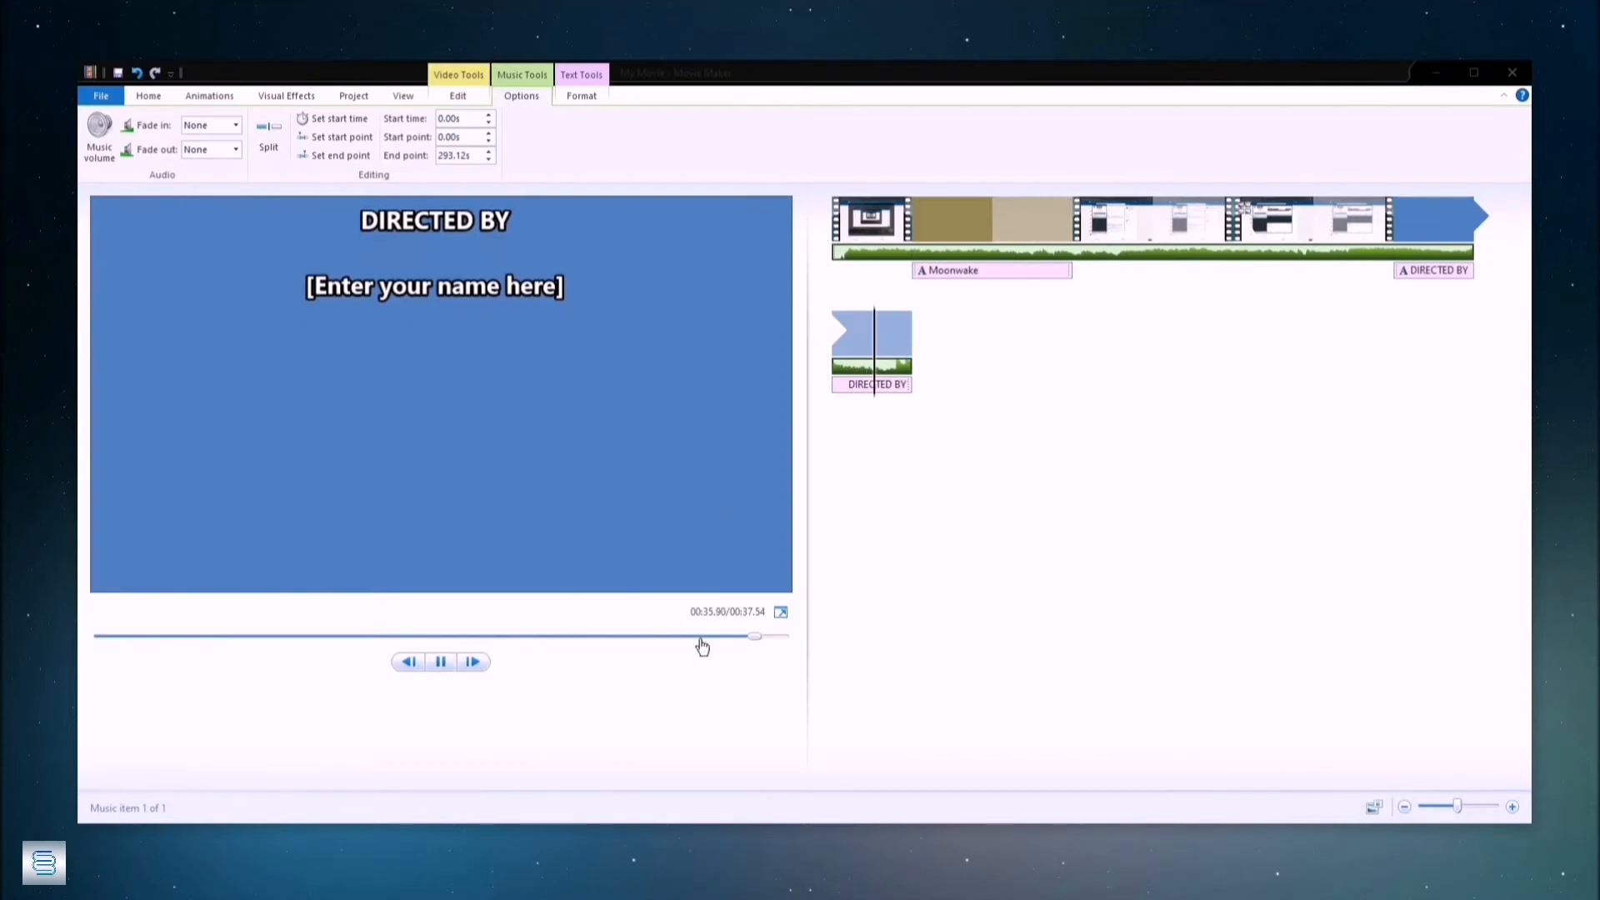
{"action": "left_click", "coordinate": [441, 662]}
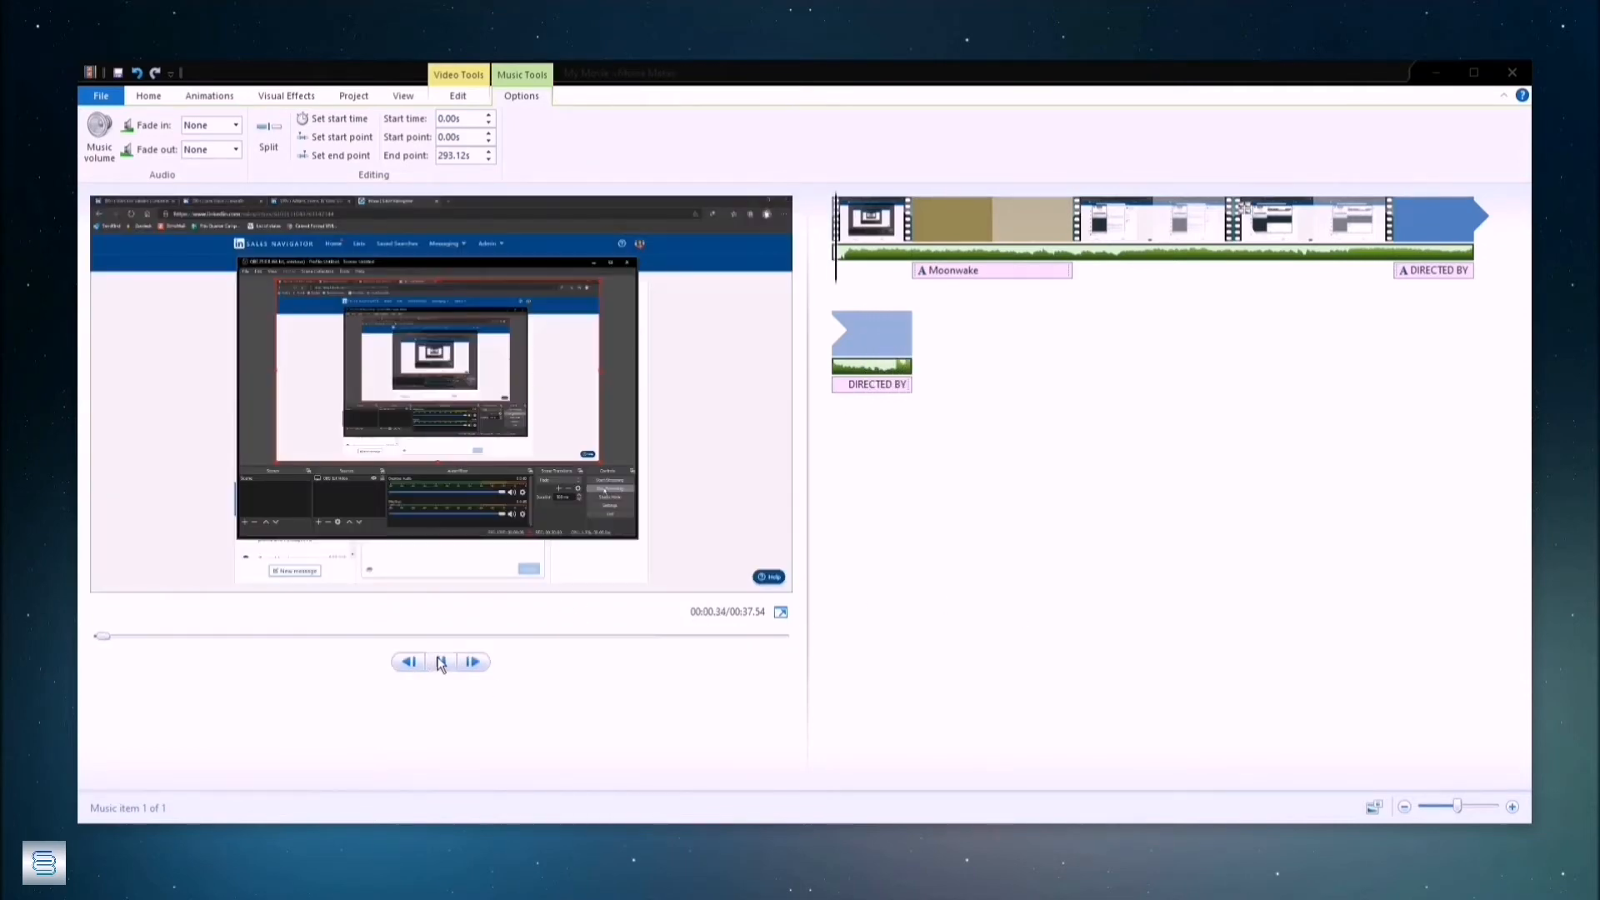
Step: Set the background music's fade out to Slow and play the closing credits to hear the fade
{"action": "left_click", "coordinate": [873, 366]}
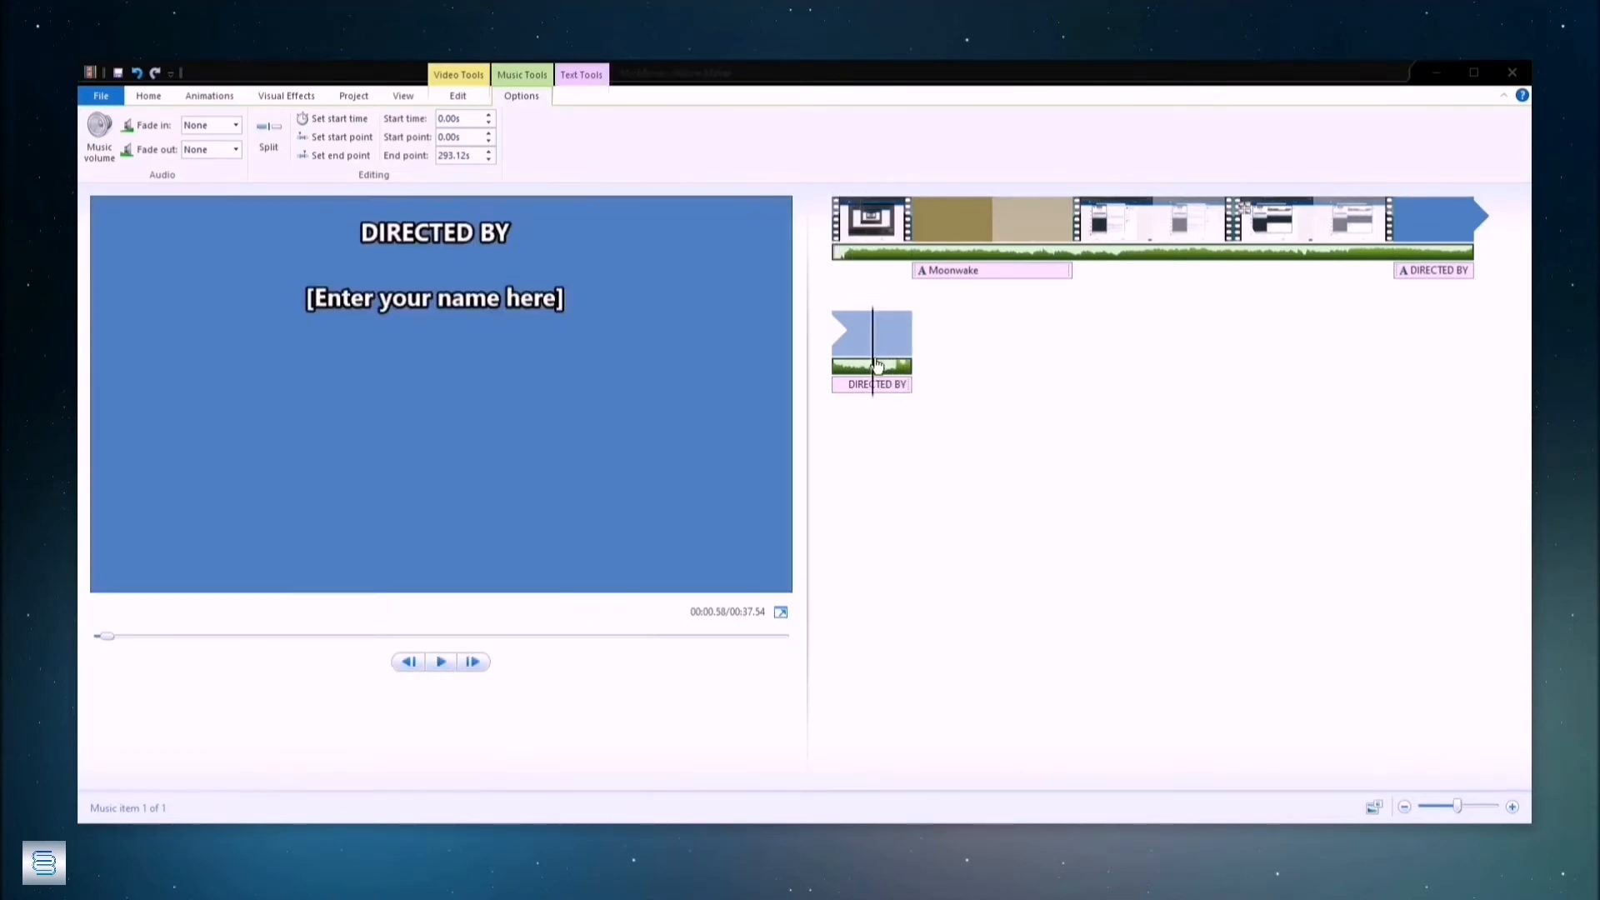
{"action": "left_click_drag", "start_coordinate": [874, 365], "coordinate": [869, 366]}
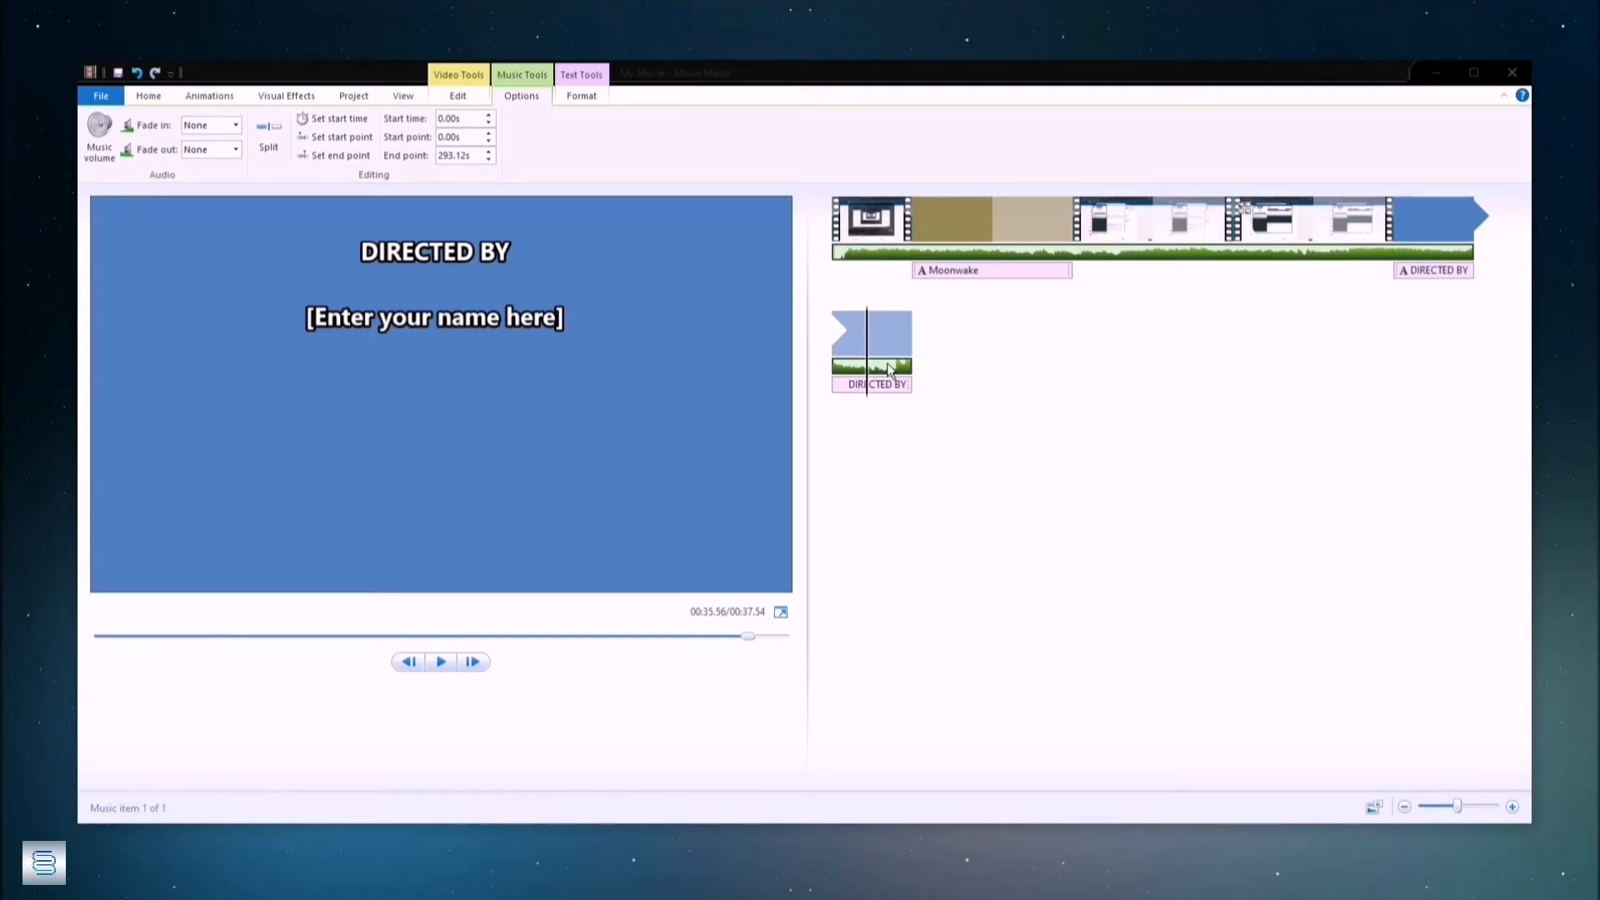
{"action": "left_click", "coordinate": [860, 379]}
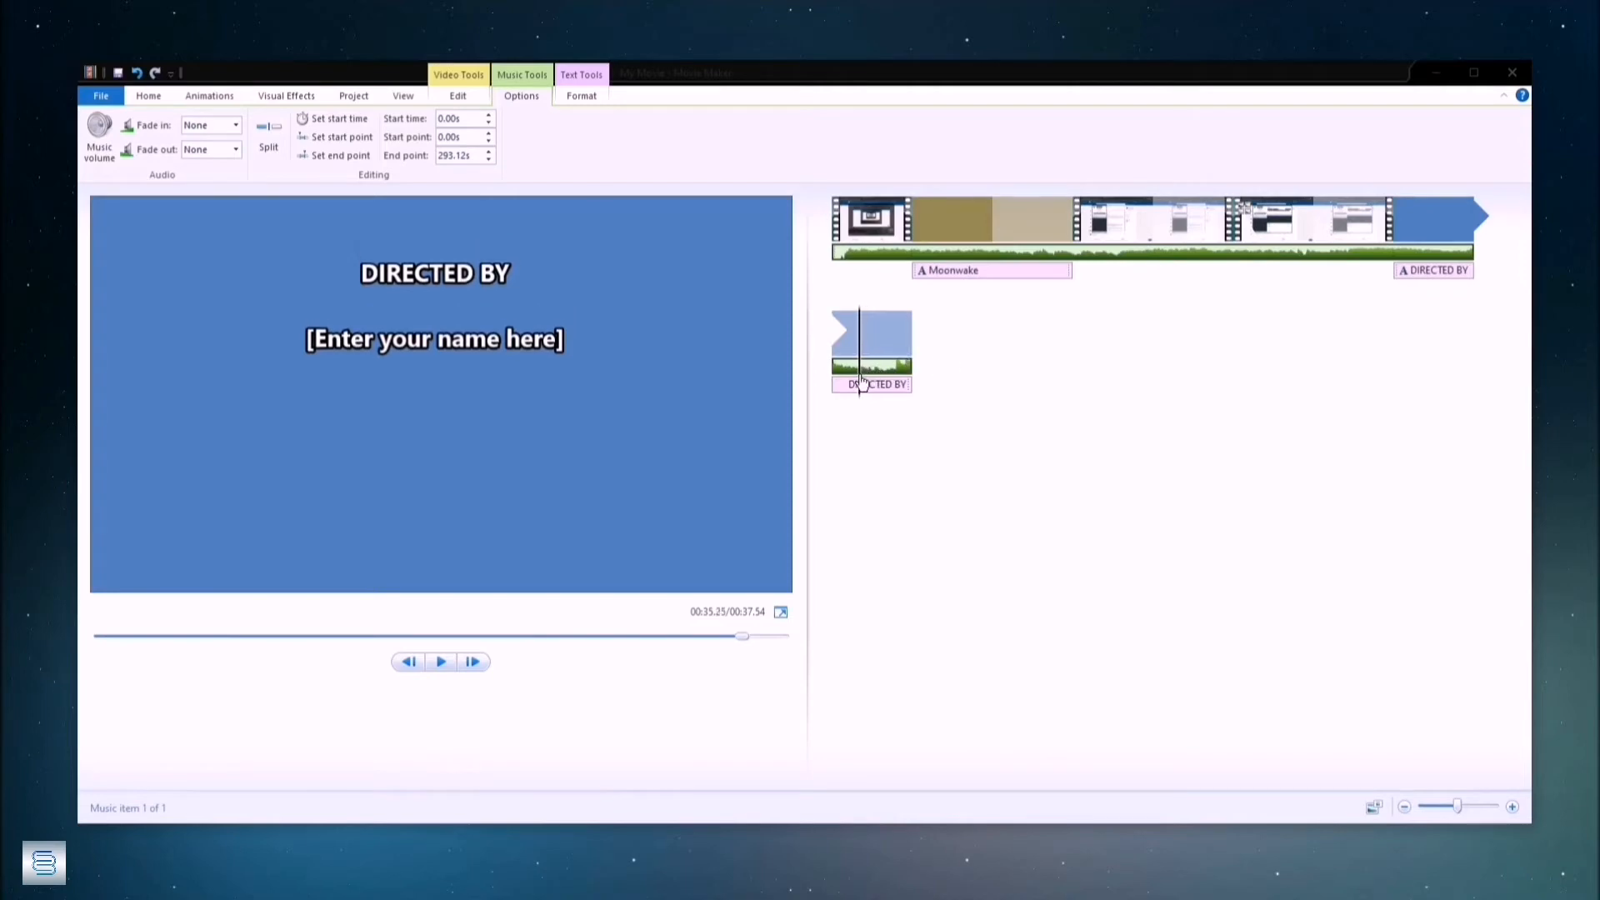
{"action": "left_click_drag", "start_coordinate": [860, 378], "coordinate": [862, 378]}
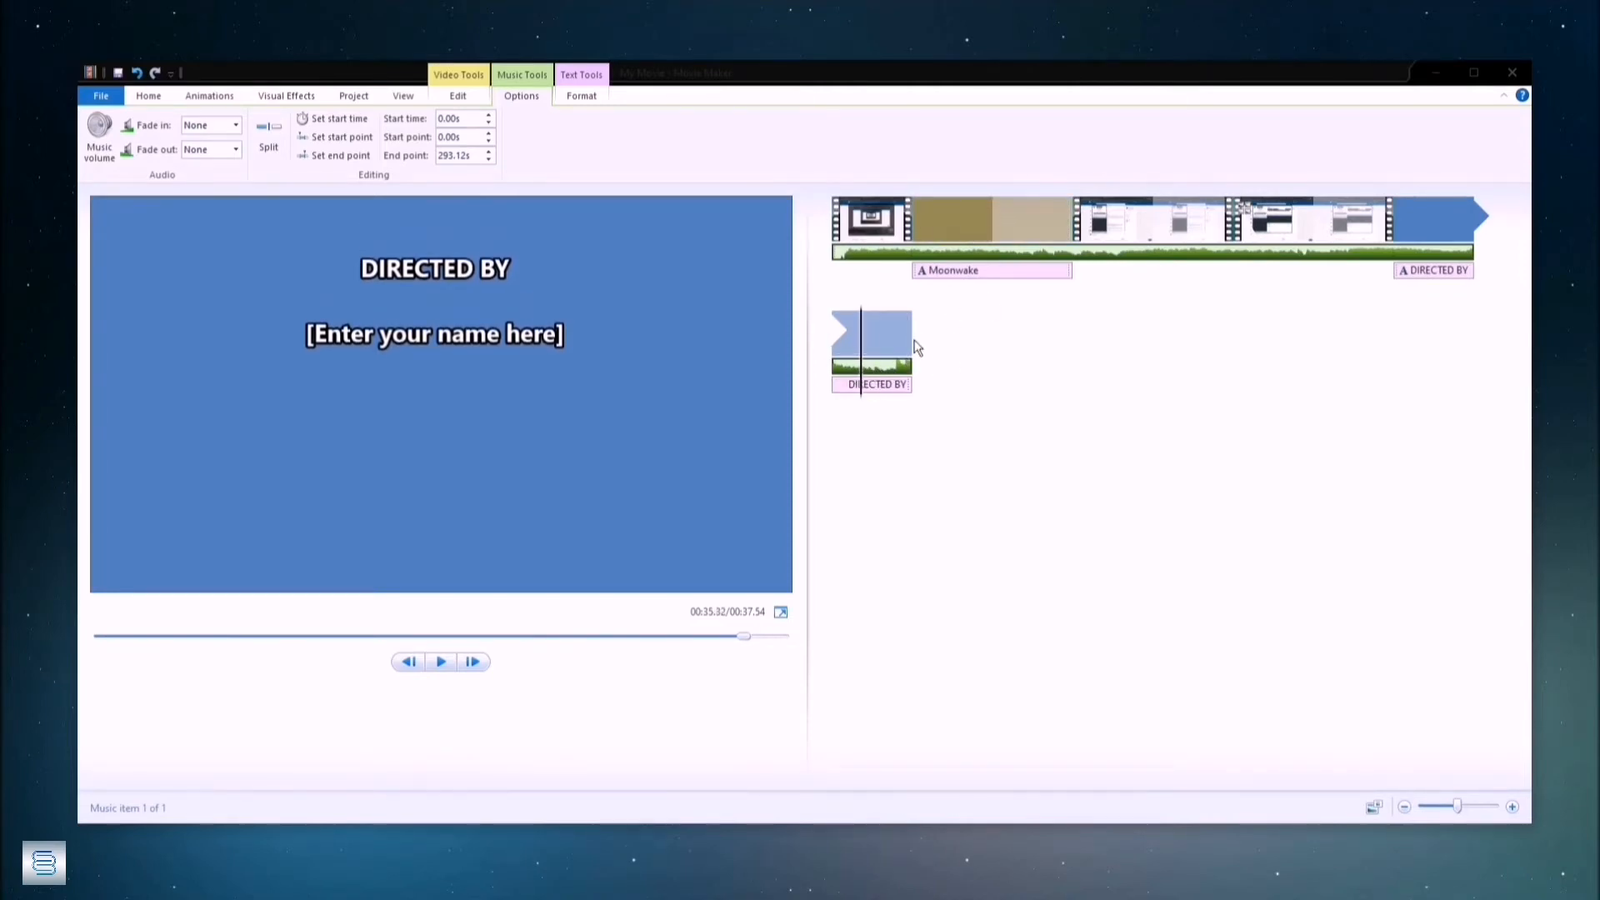
{"action": "left_click", "coordinate": [236, 150]}
{"action": "left_click", "coordinate": [441, 661]}
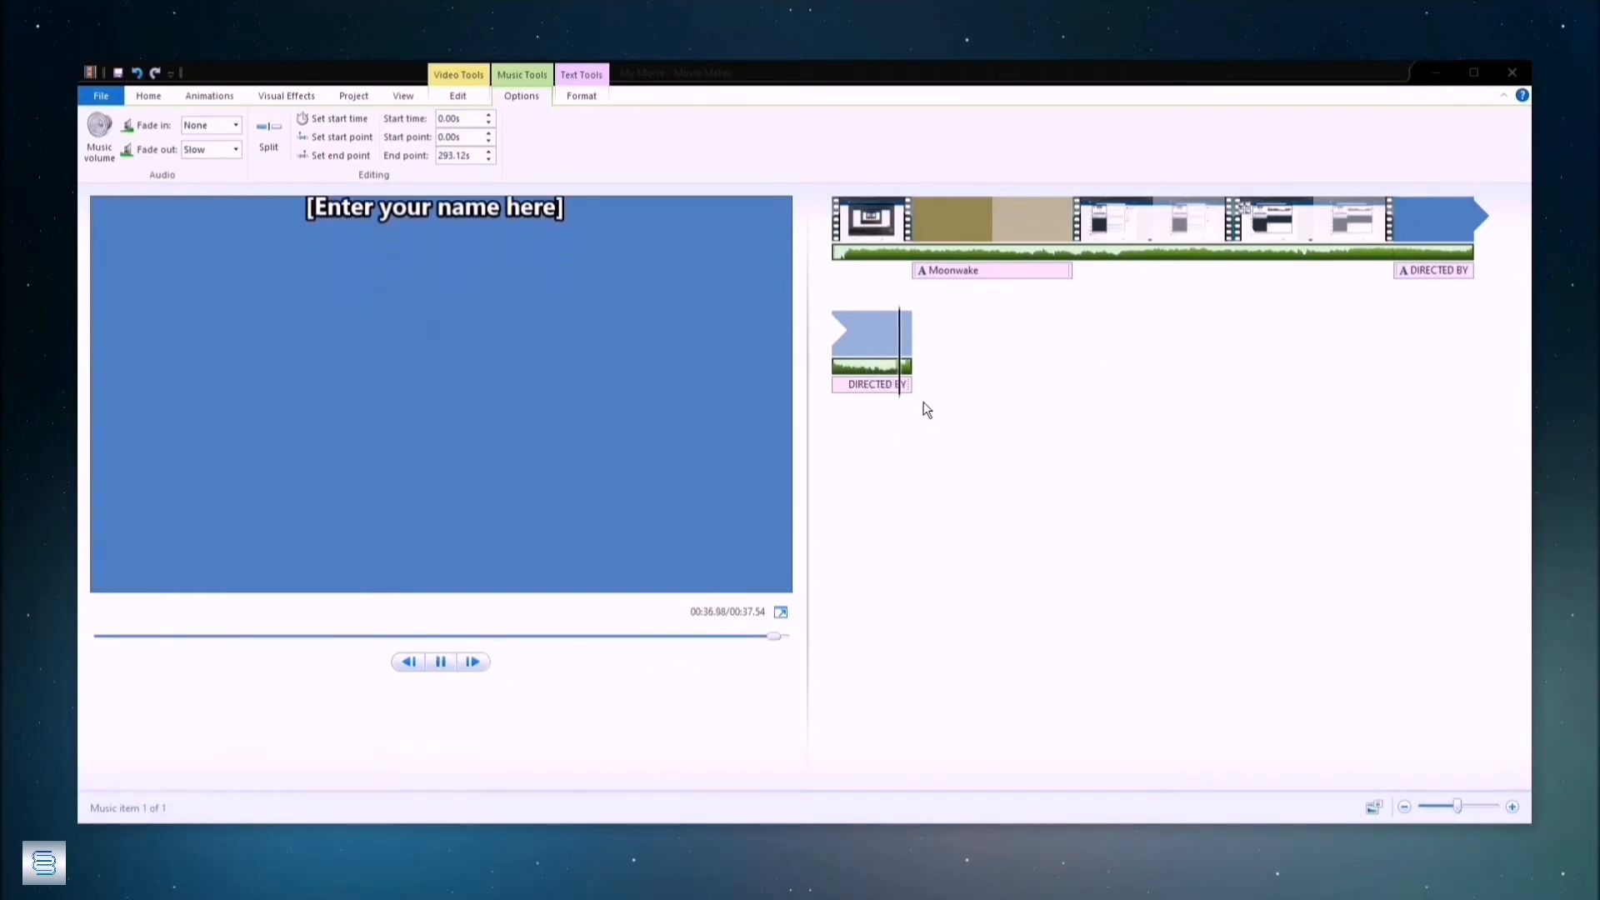
{"action": "left_click_drag", "start_coordinate": [914, 387], "coordinate": [1397, 277]}
{"action": "left_click", "coordinate": [1400, 283]}
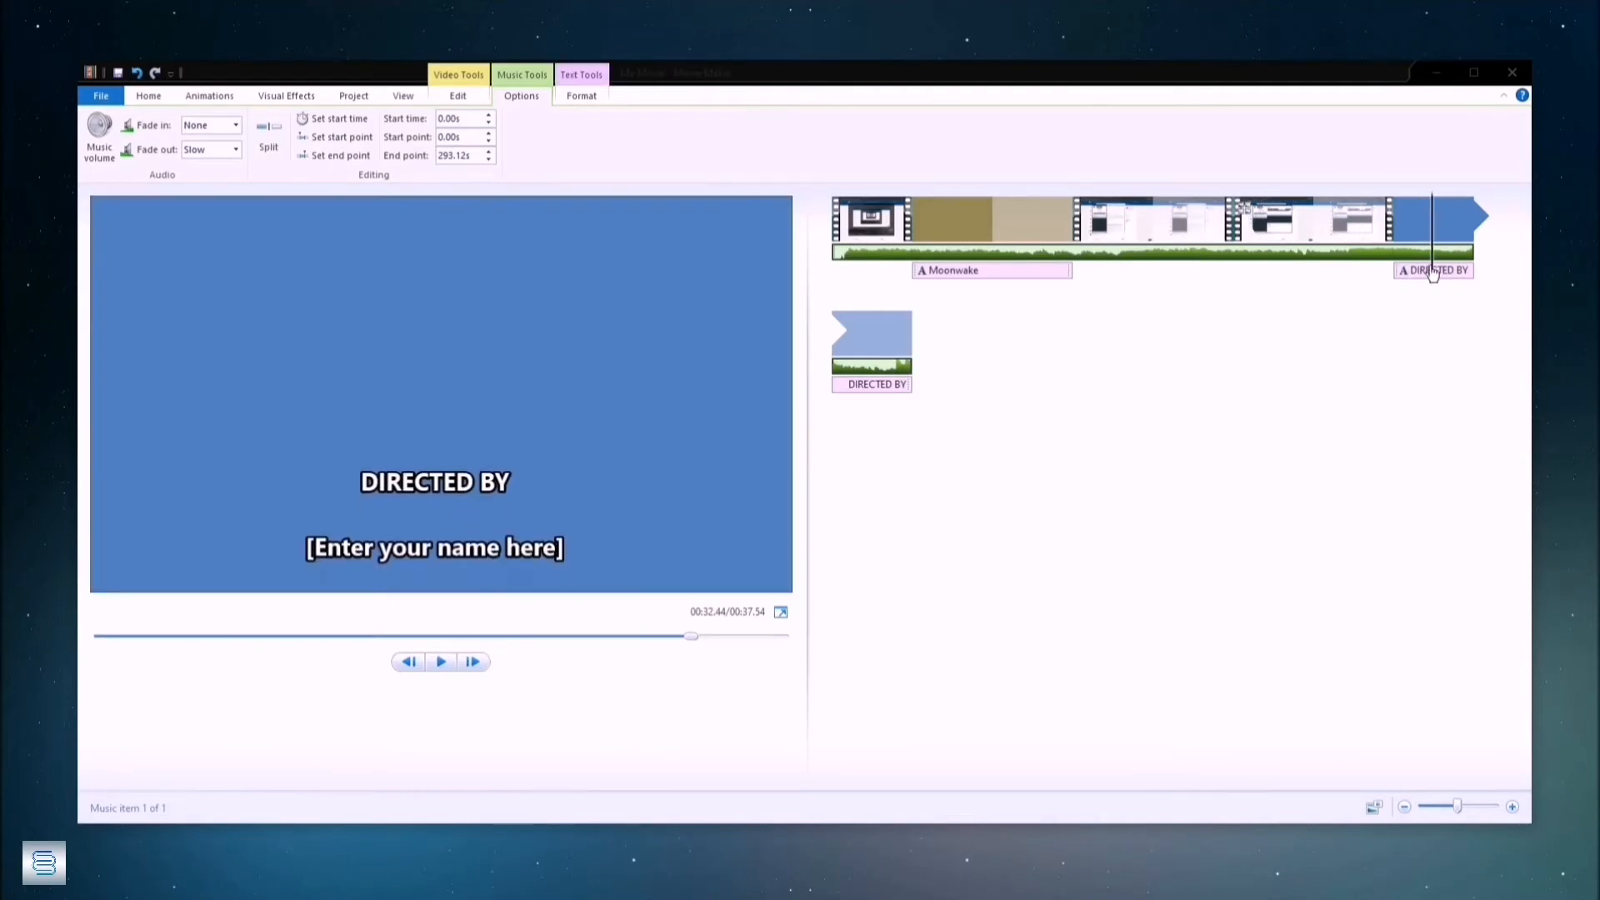
{"action": "left_click", "coordinate": [441, 661]}
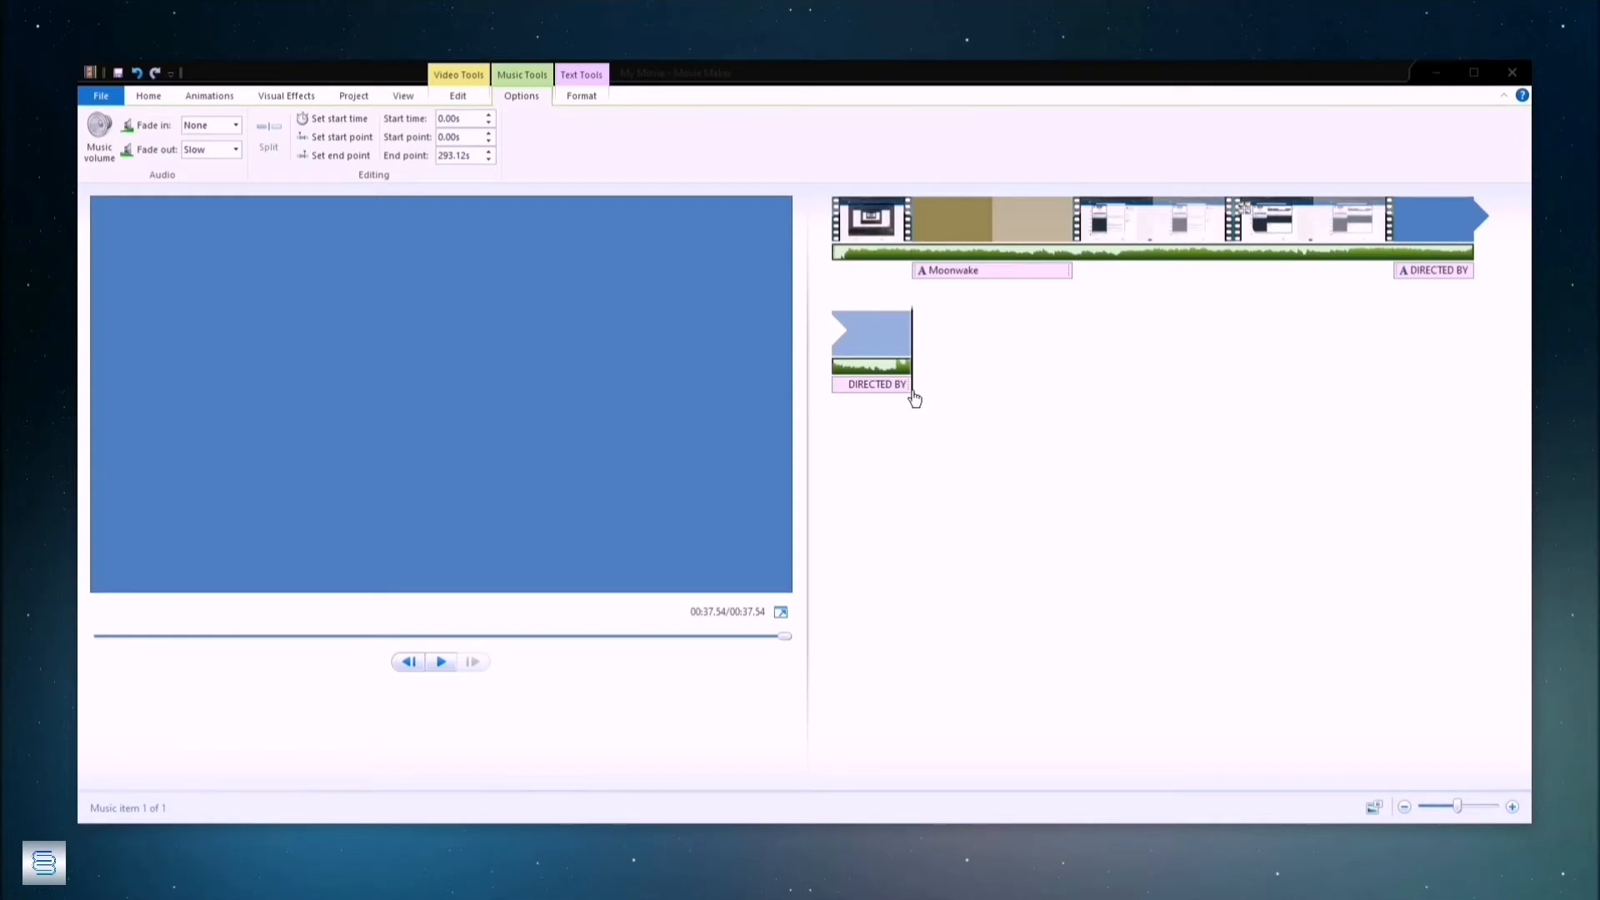
Step: Set the background music's fade out back to None and play the ending from about 35.29 seconds
{"action": "left_click", "coordinate": [236, 150]}
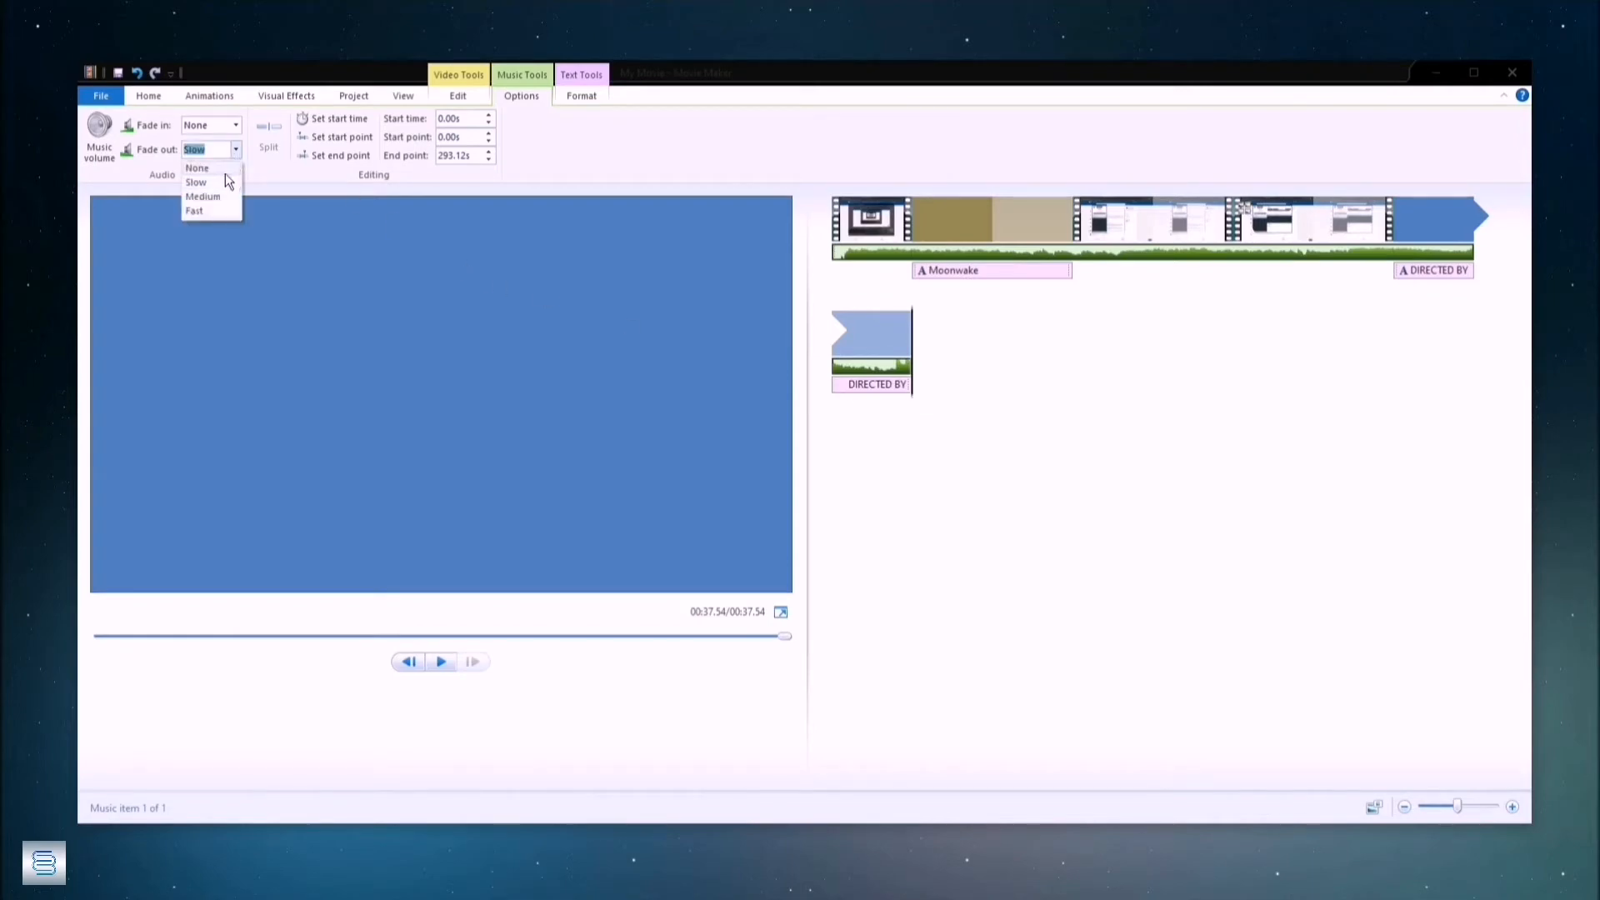
{"action": "left_click", "coordinate": [225, 171]}
{"action": "left_click", "coordinate": [887, 393]}
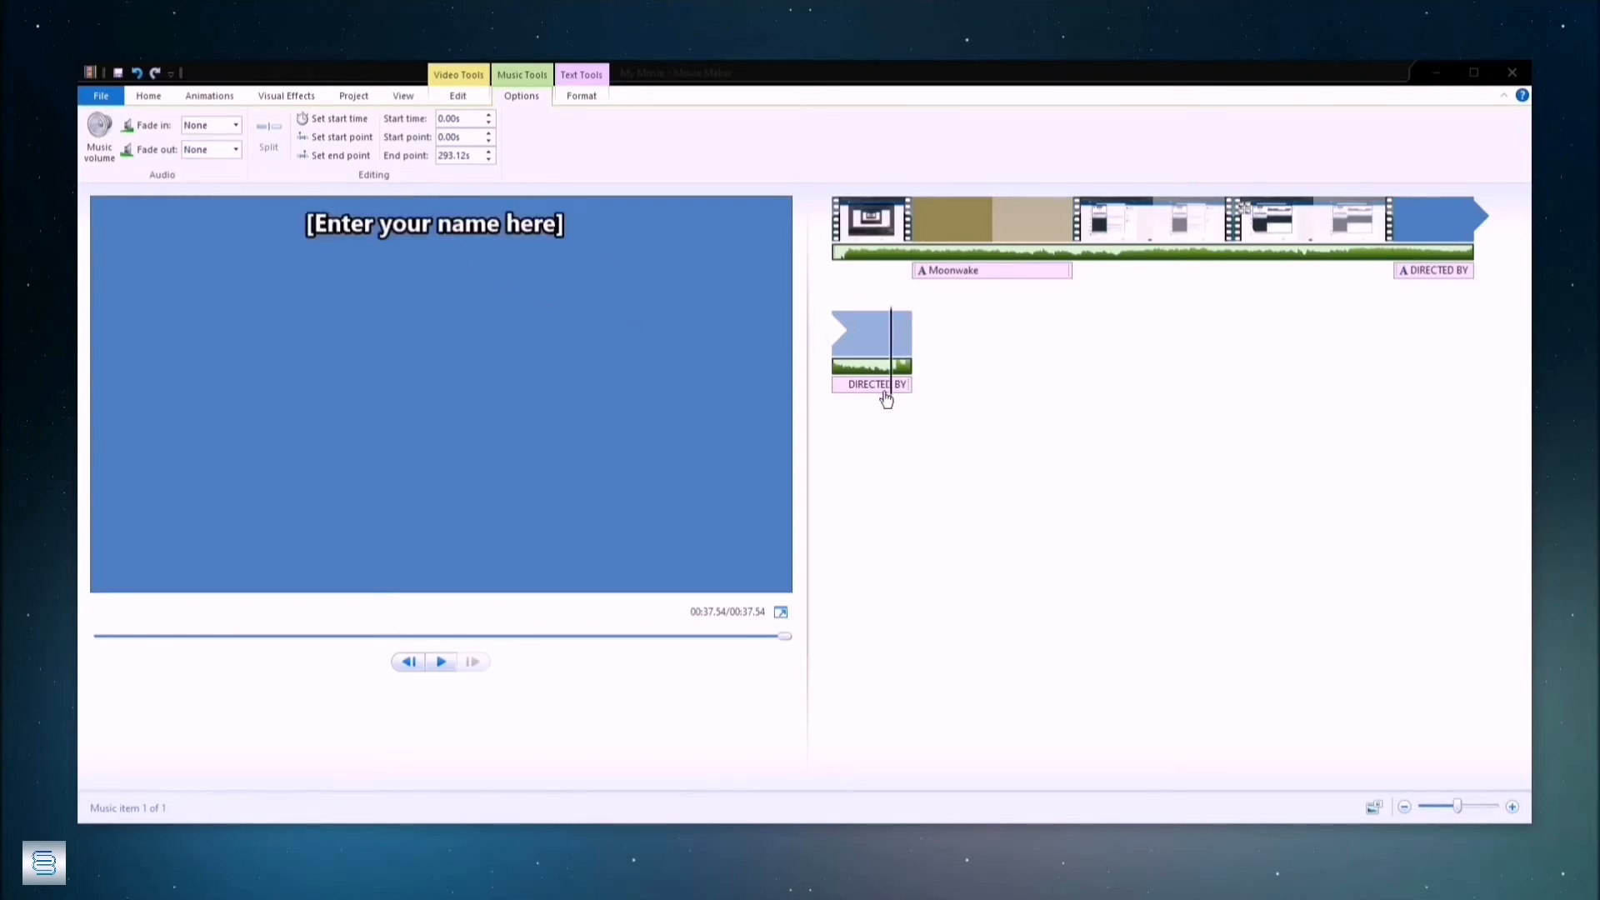
{"action": "left_click", "coordinate": [860, 385]}
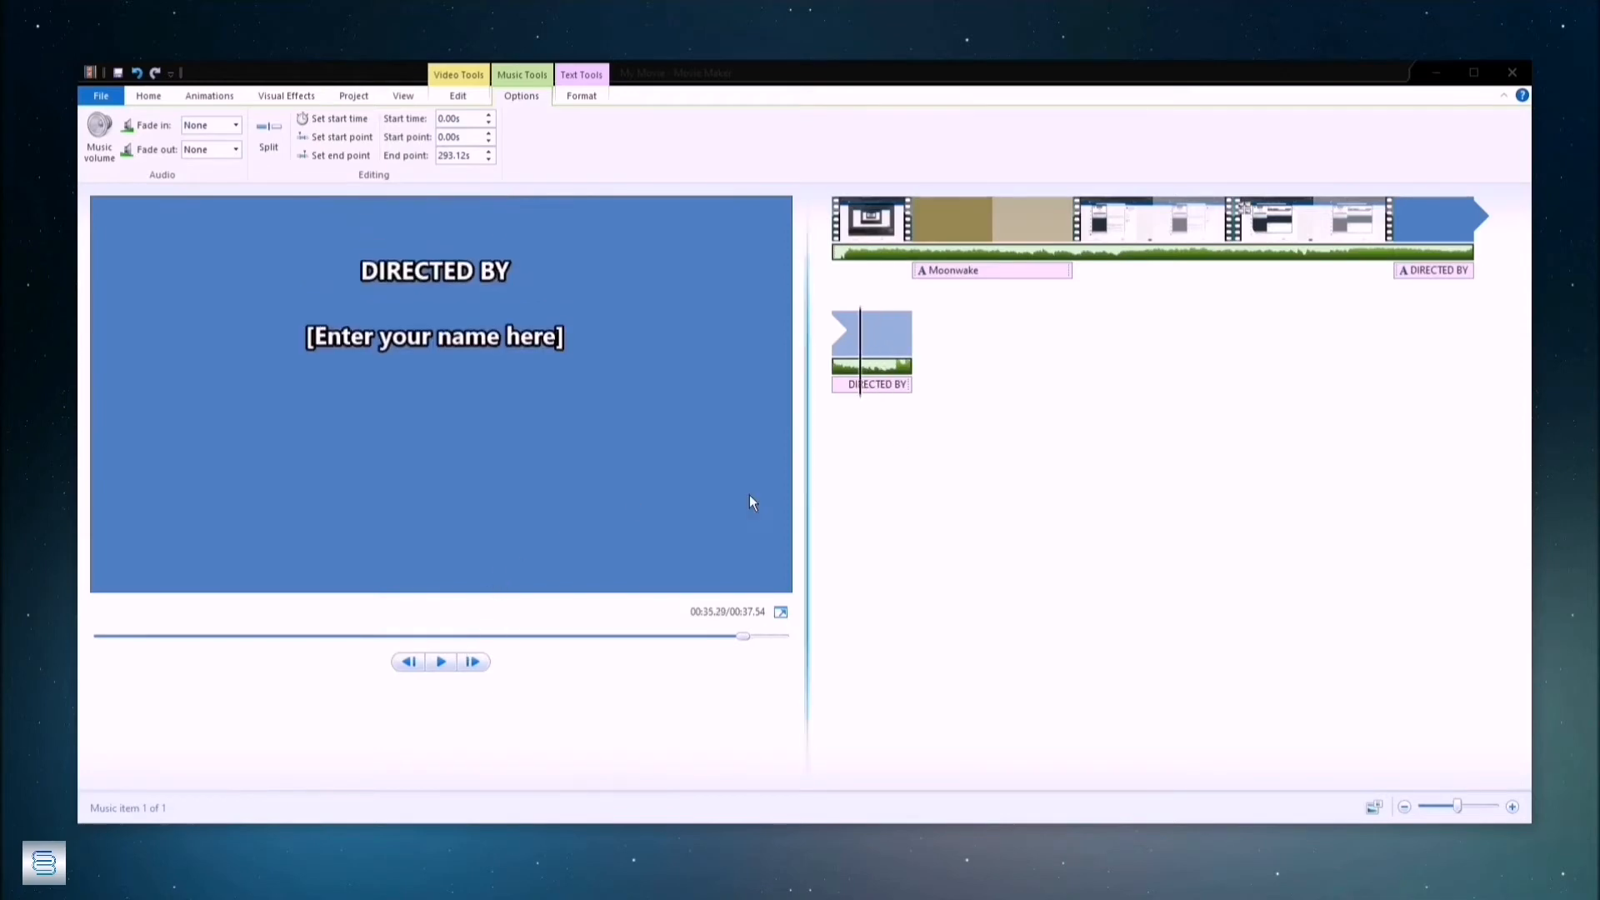
{"action": "left_click", "coordinate": [445, 660]}
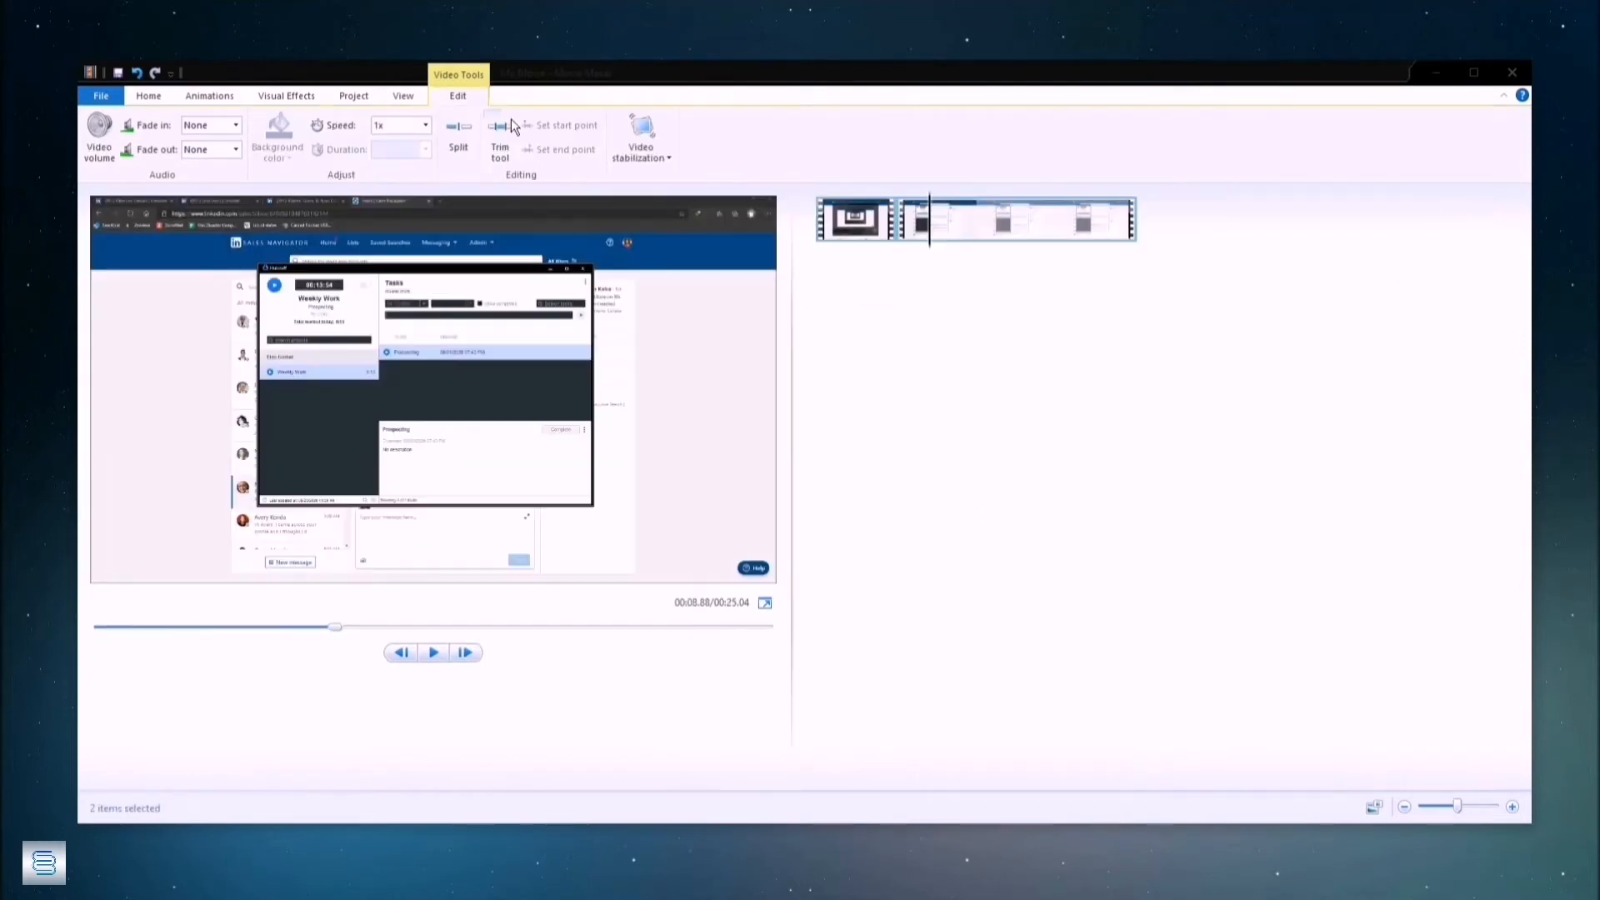
Step: Select the first clip and view its available playback speed options
{"action": "left_click", "coordinate": [879, 224]}
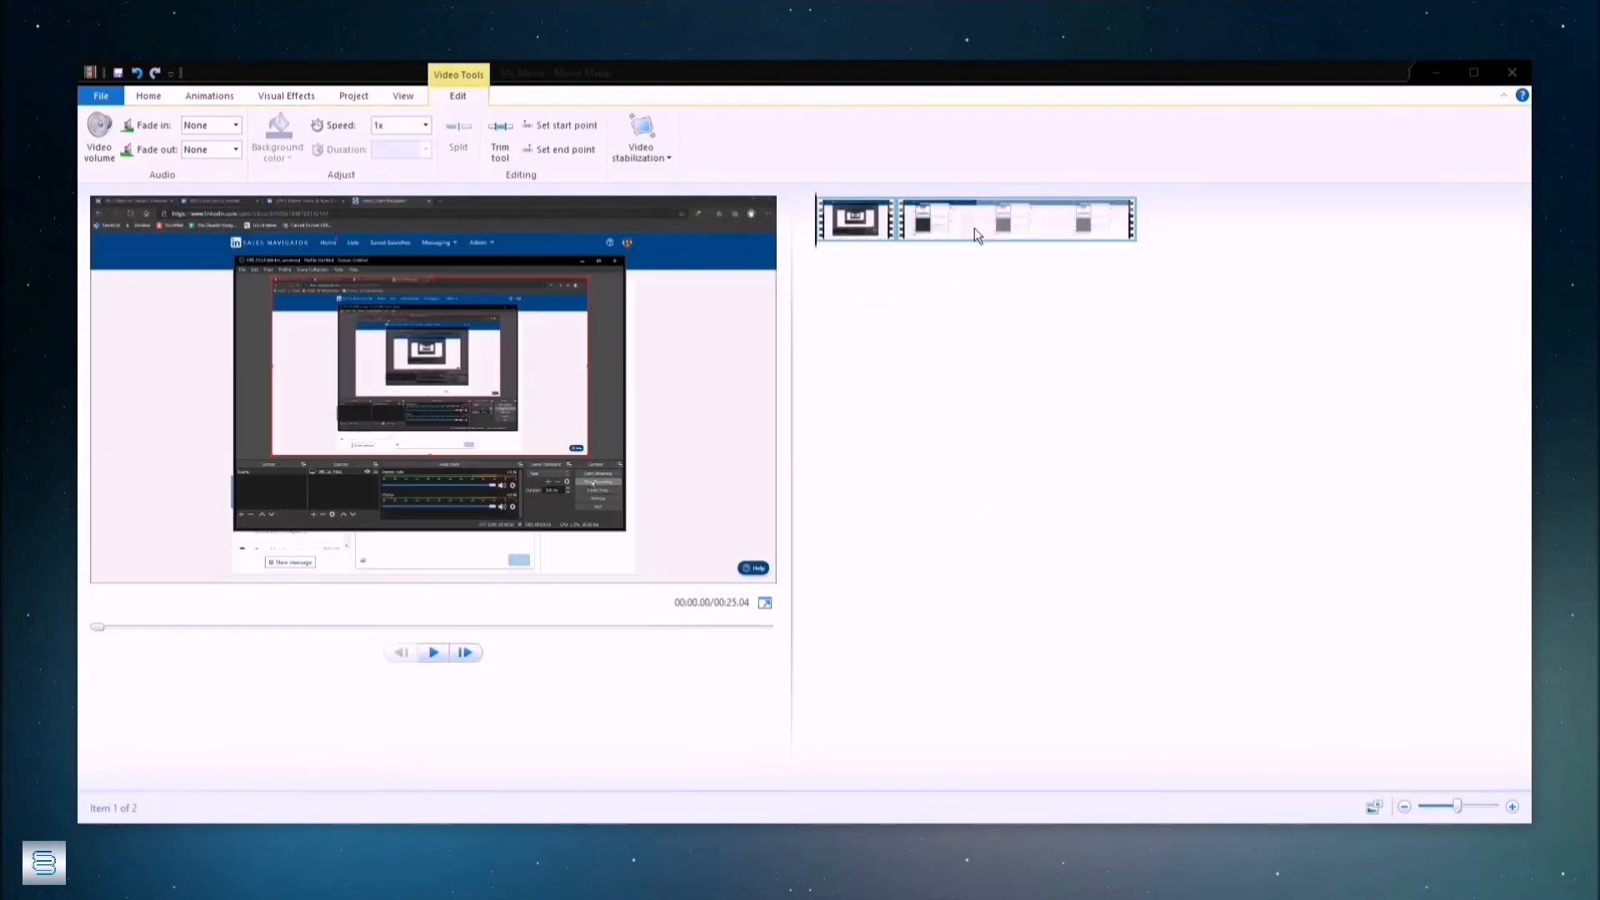
{"action": "left_click", "coordinate": [426, 125]}
{"action": "left_click", "coordinate": [427, 125]}
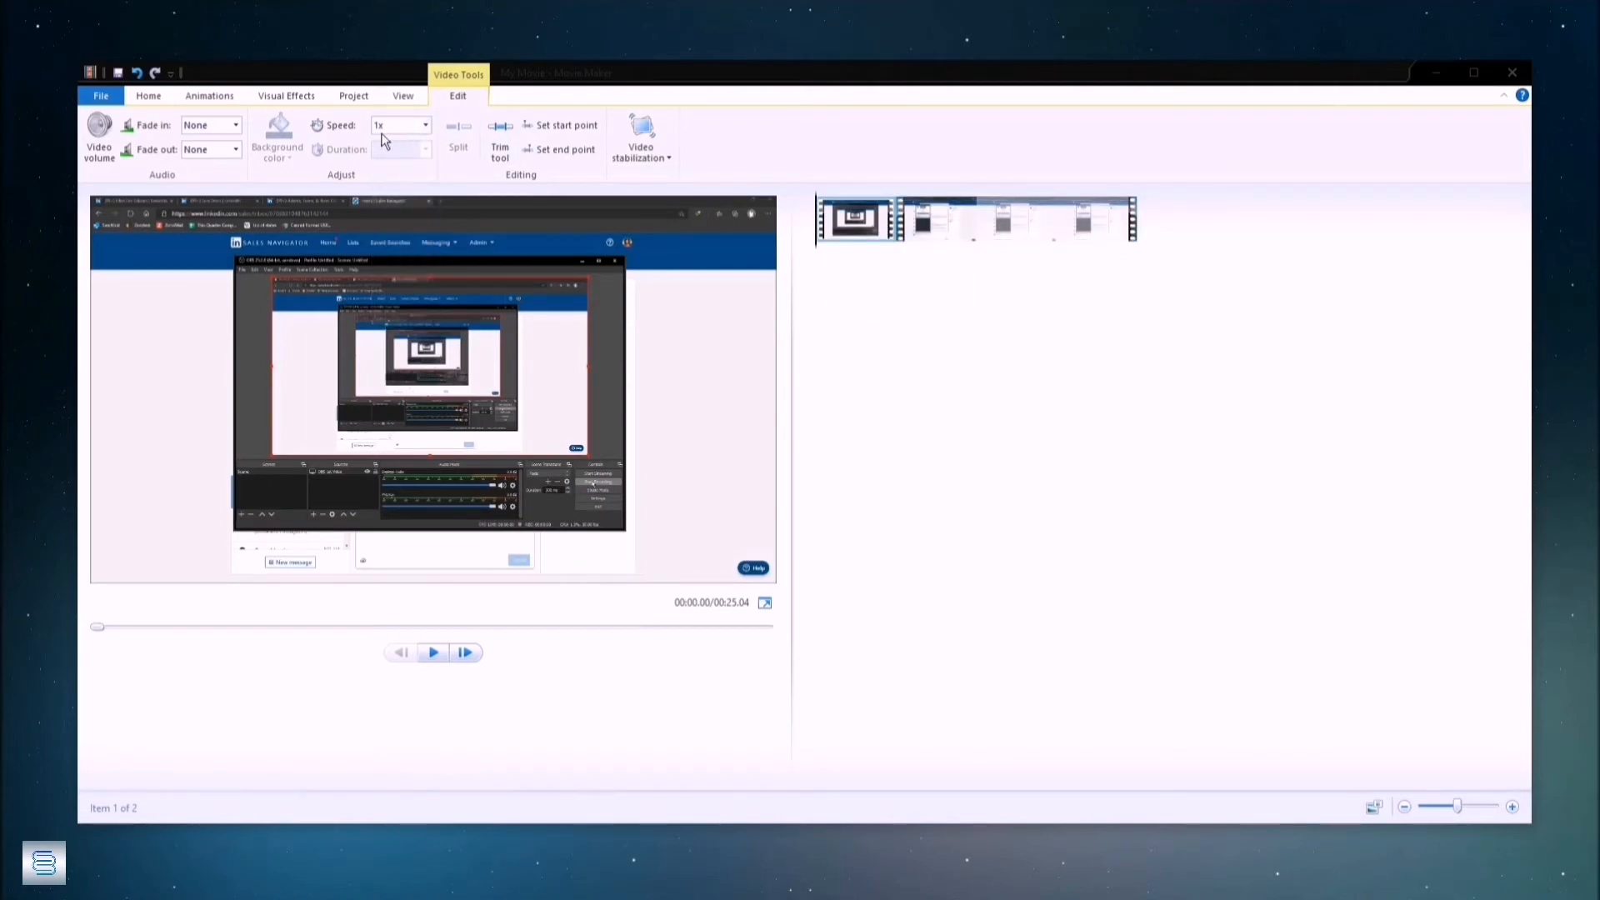
Step: Try the Large icons thumbnail size for the timeline clips and return to Small icons
{"action": "left_click", "coordinate": [414, 97]}
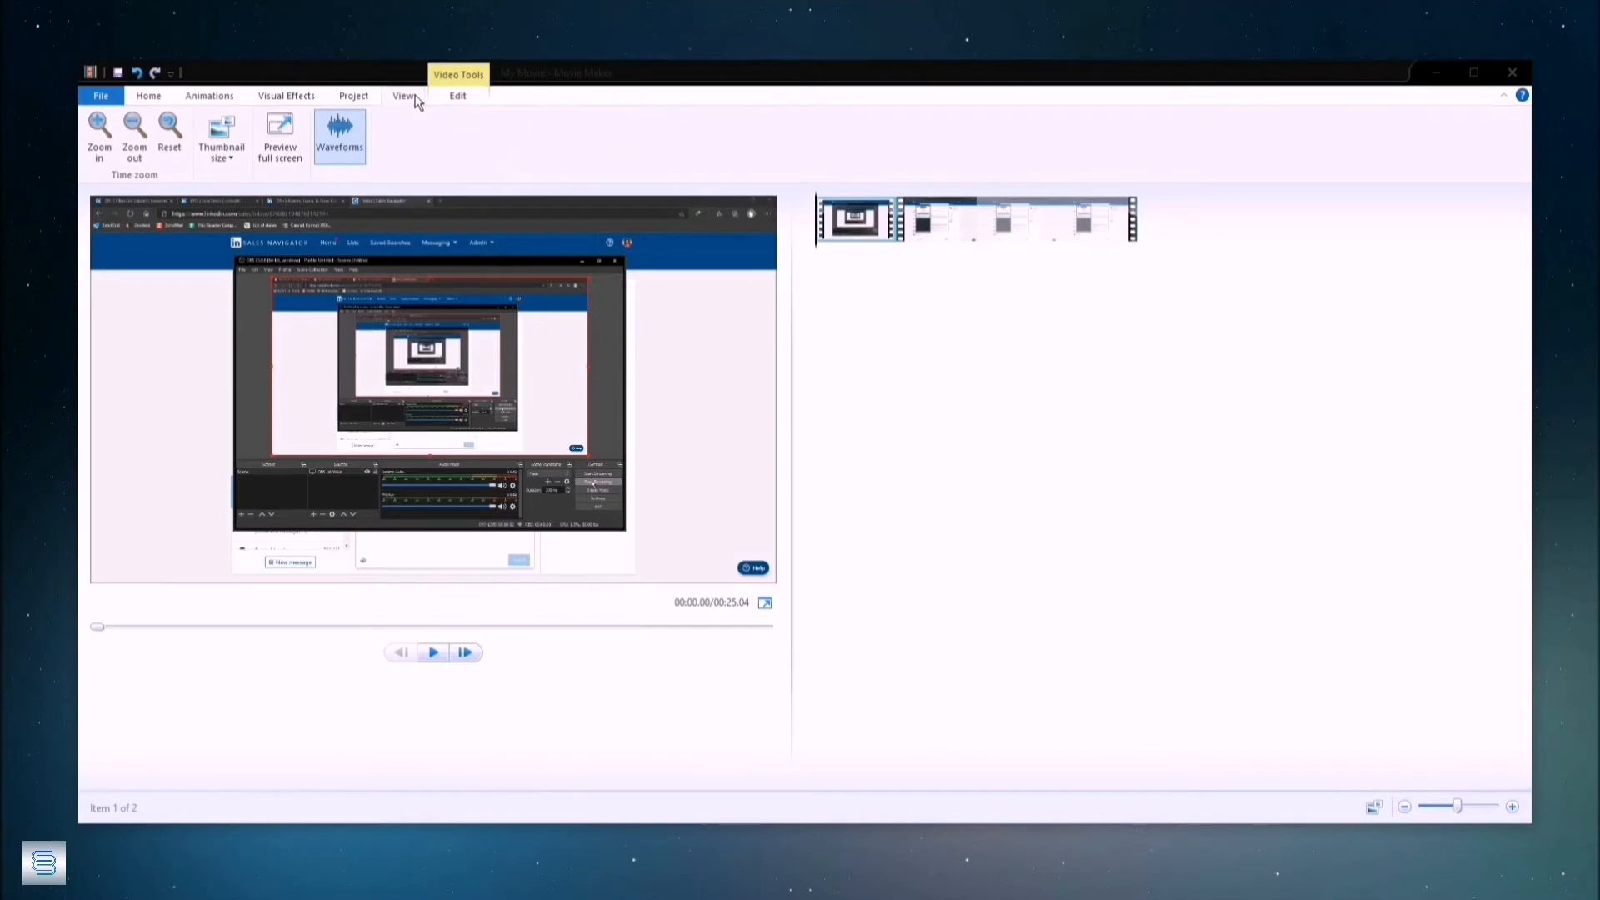
{"action": "left_click", "coordinate": [234, 157]}
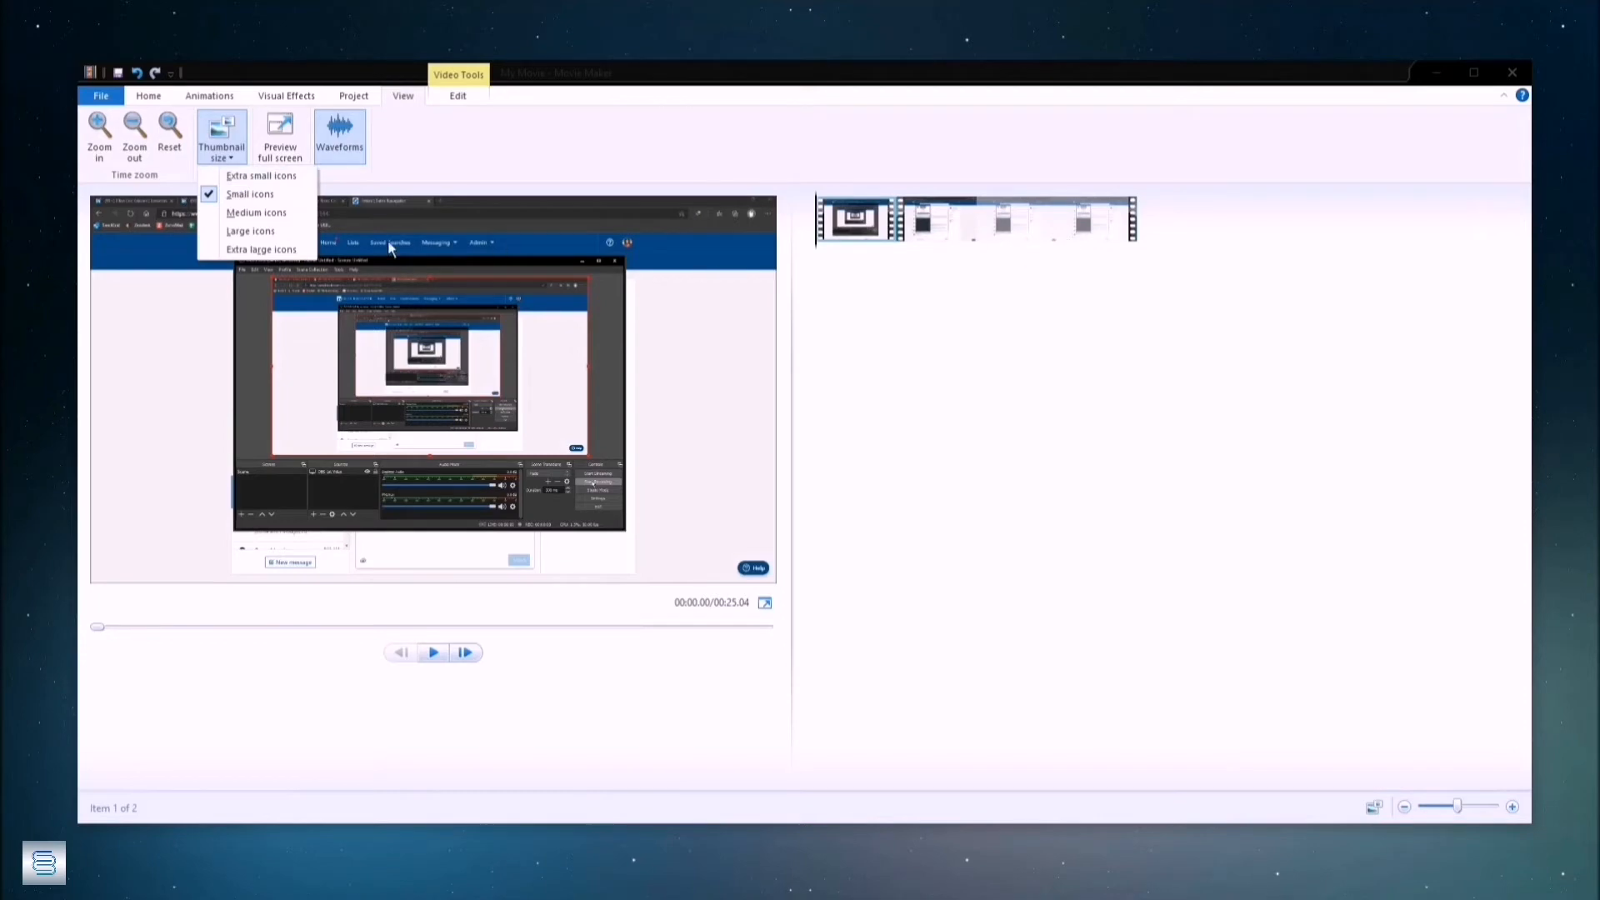
{"action": "left_click", "coordinate": [257, 230]}
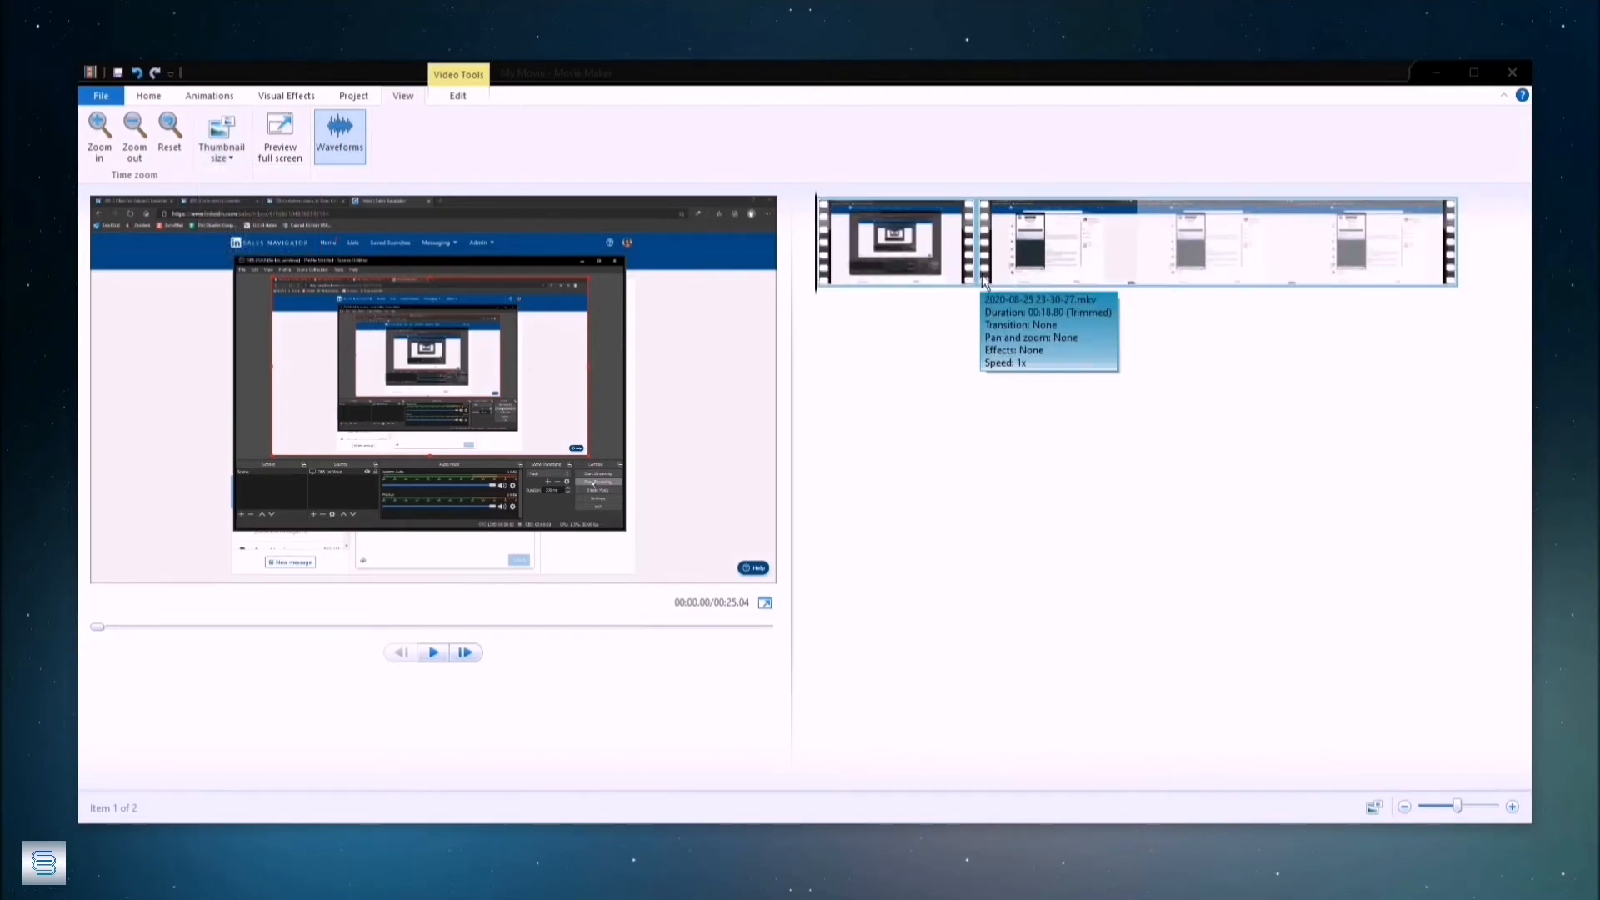
{"action": "left_click", "coordinate": [242, 157]}
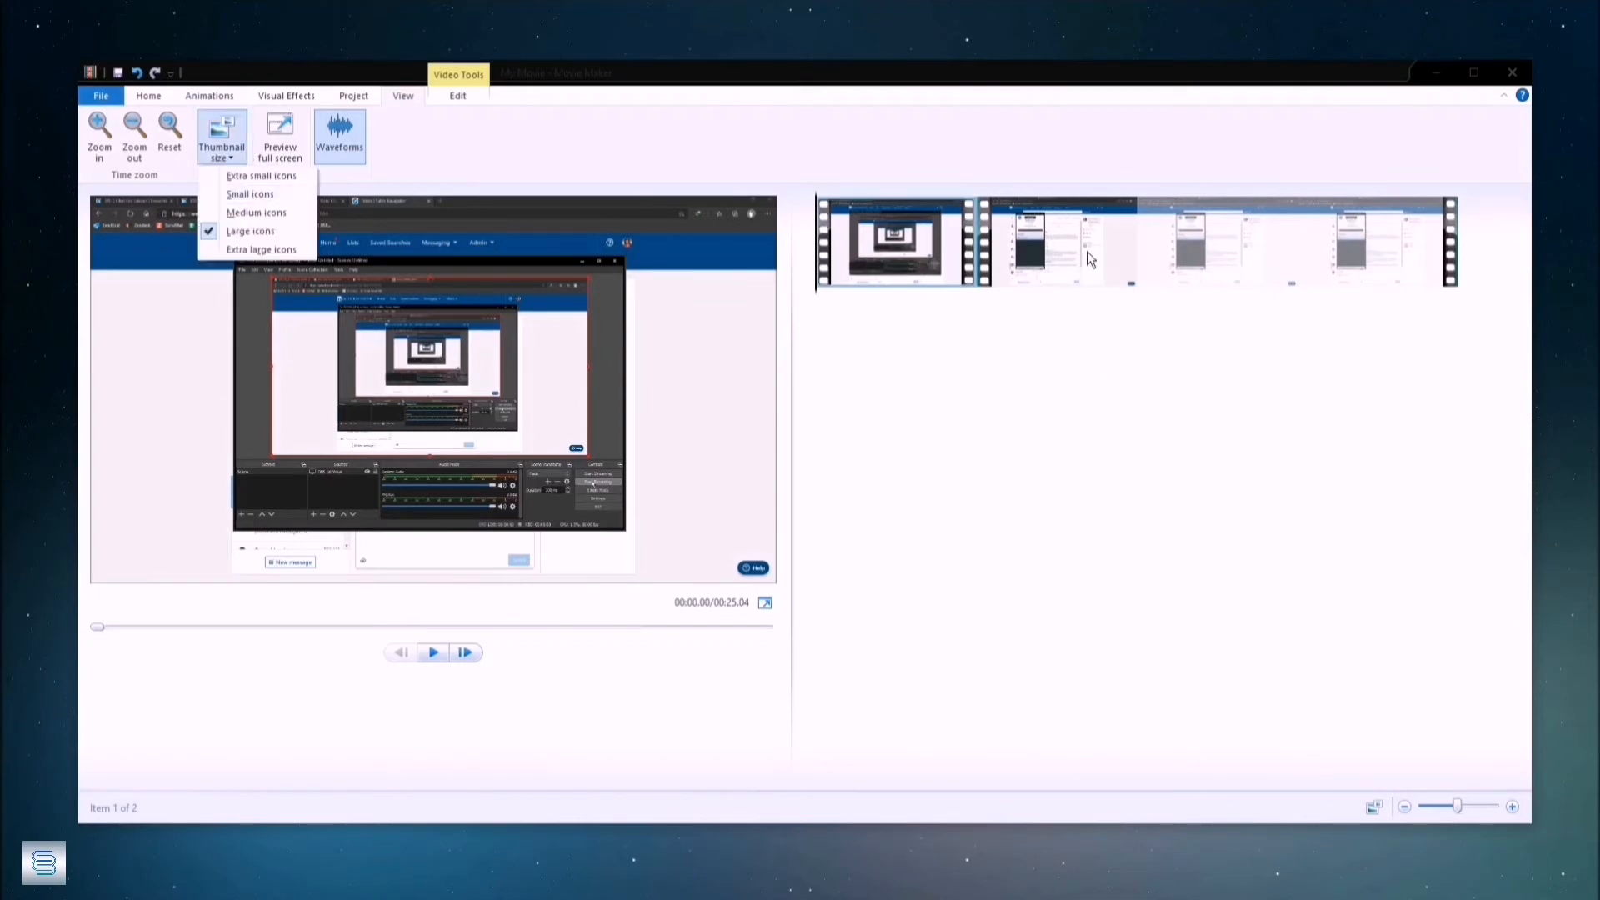
{"action": "left_click", "coordinate": [276, 197]}
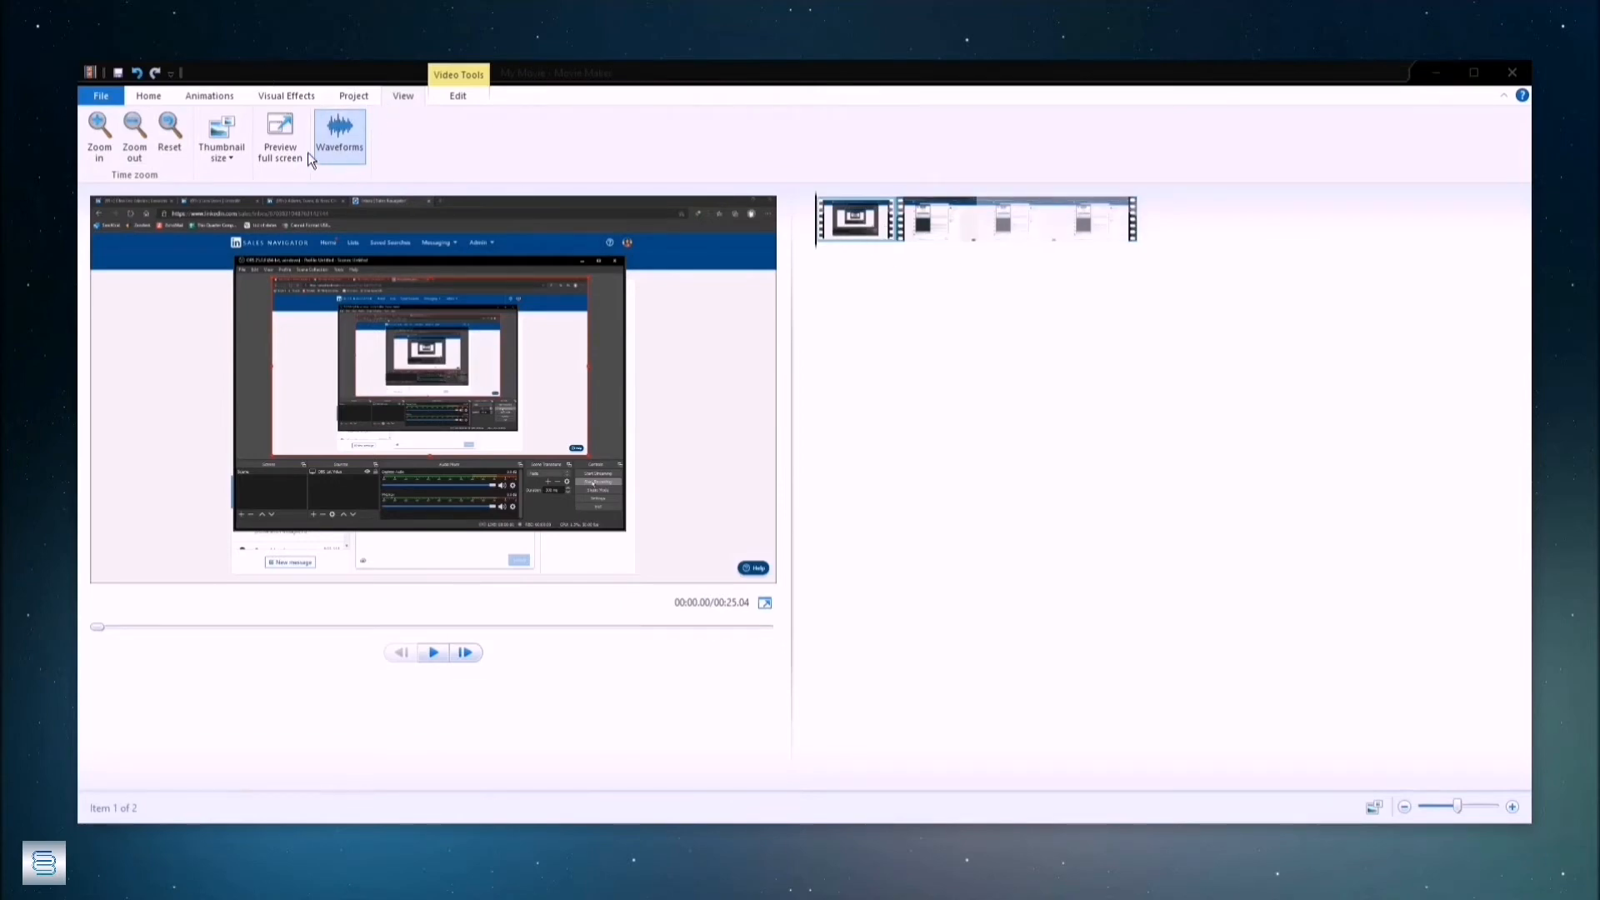
Step: Split the second clip at about 15.86 seconds
{"action": "left_click", "coordinate": [360, 99]}
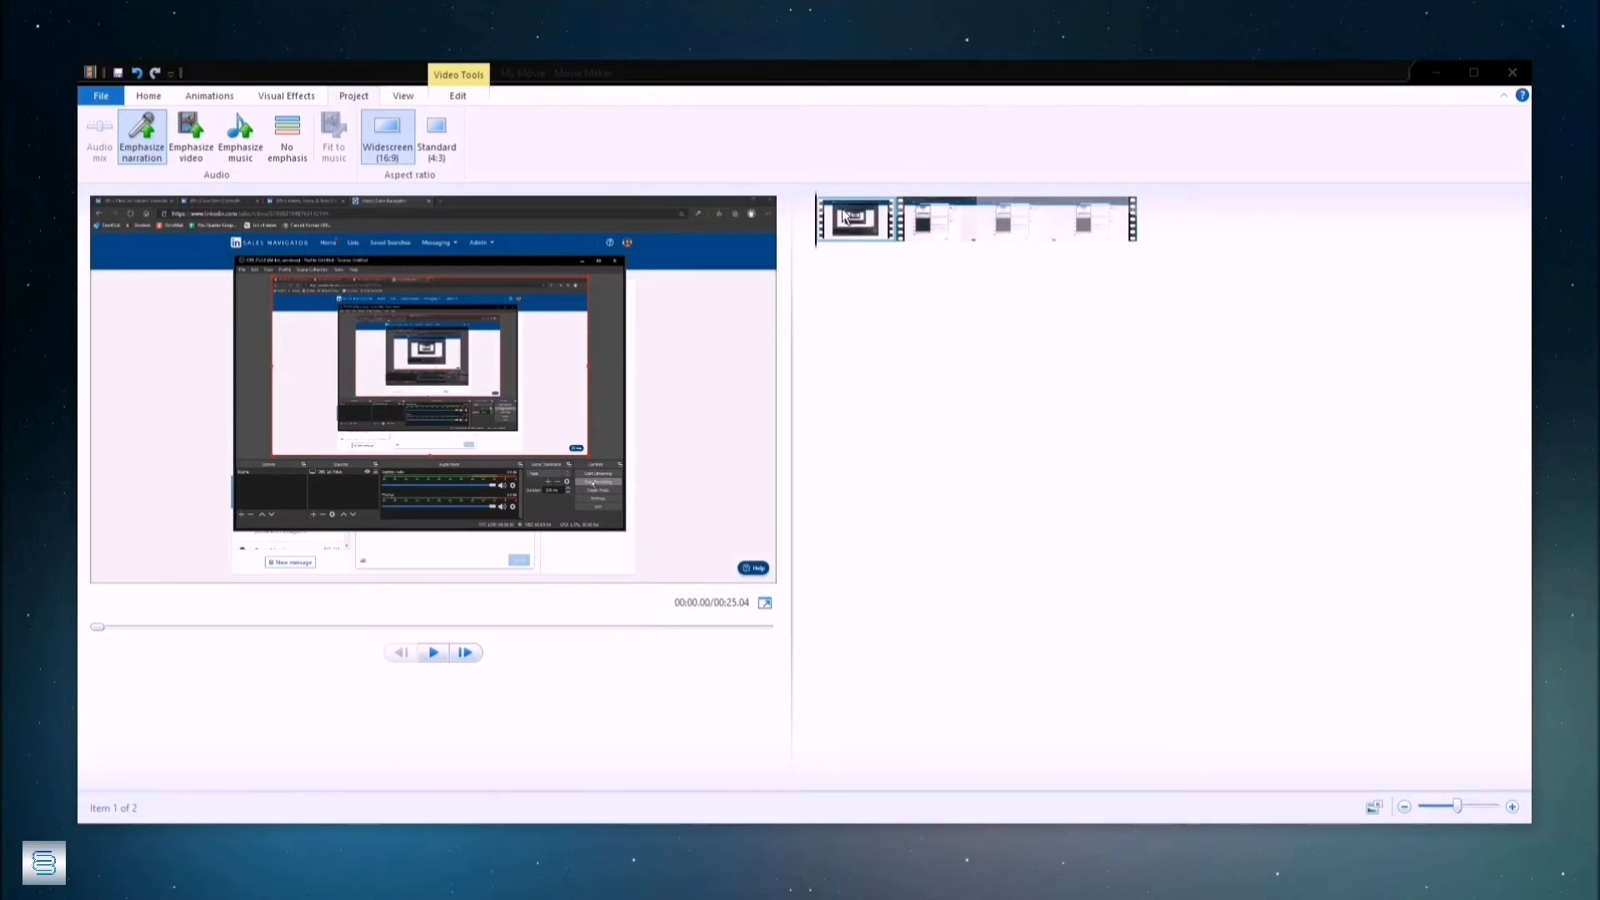
{"action": "left_click", "coordinate": [322, 97]}
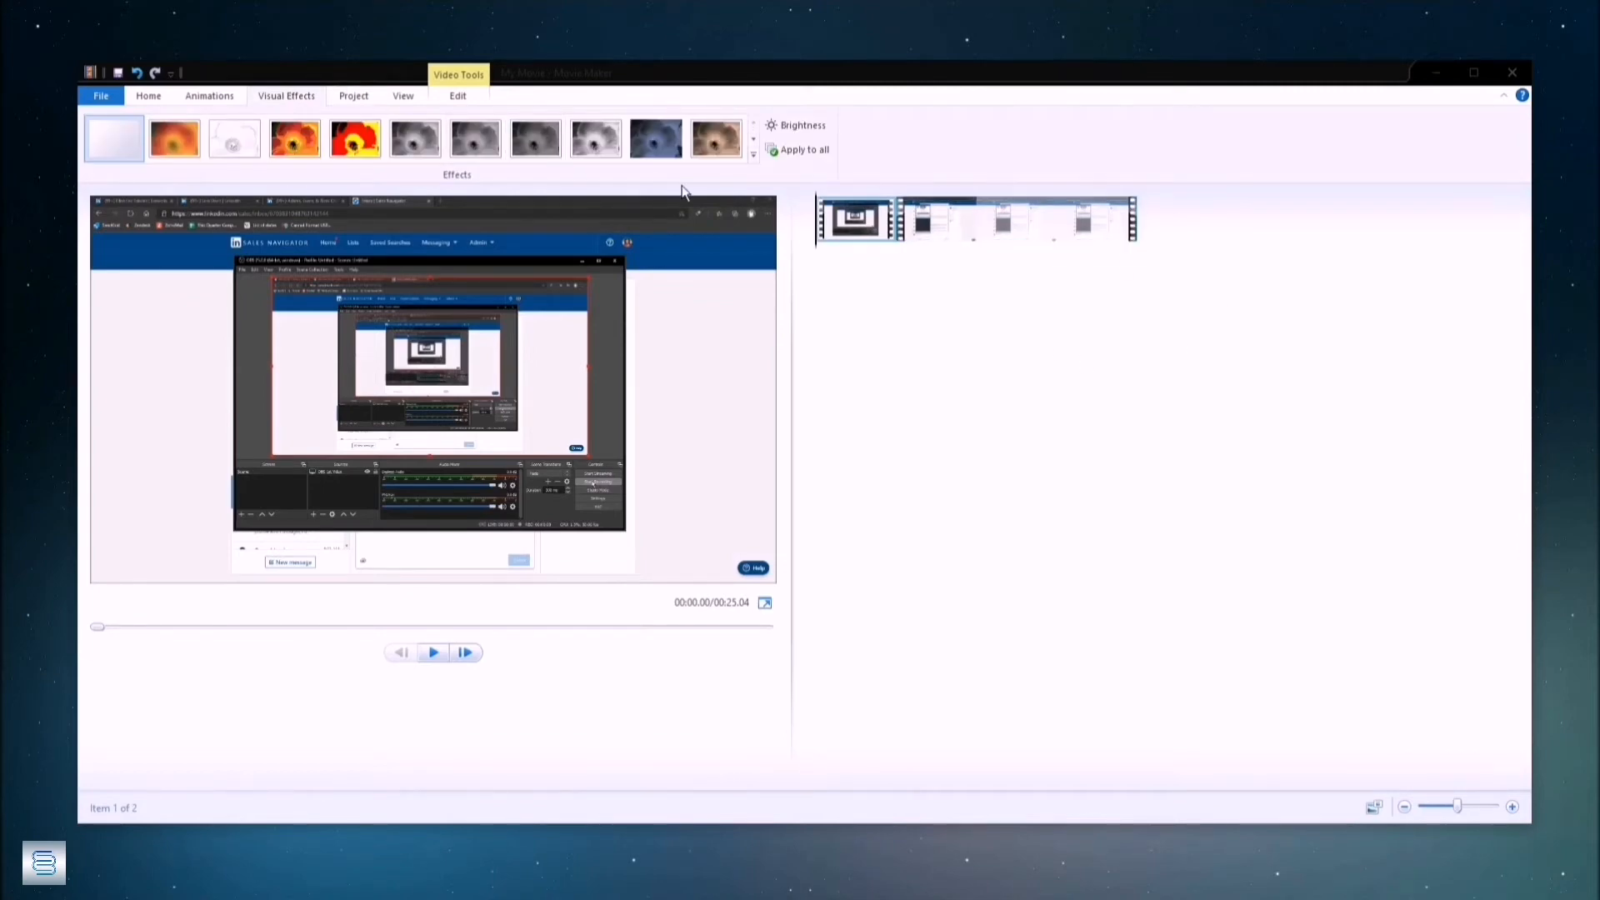
{"action": "left_click", "coordinate": [1018, 229]}
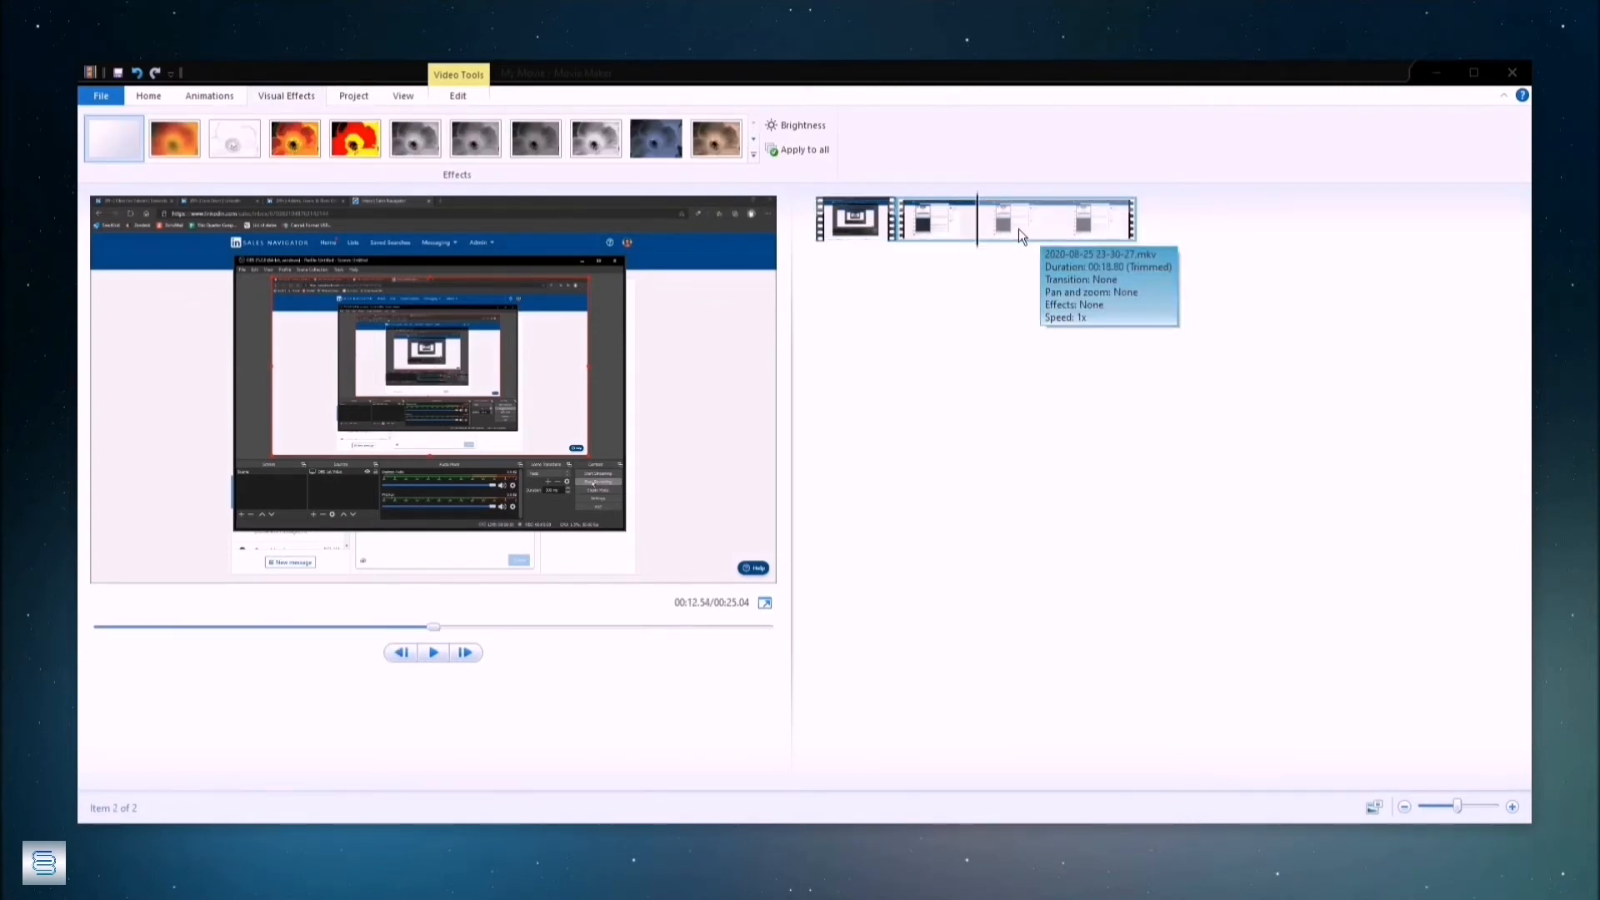
{"action": "left_click_drag", "start_coordinate": [994, 230], "coordinate": [1019, 228]}
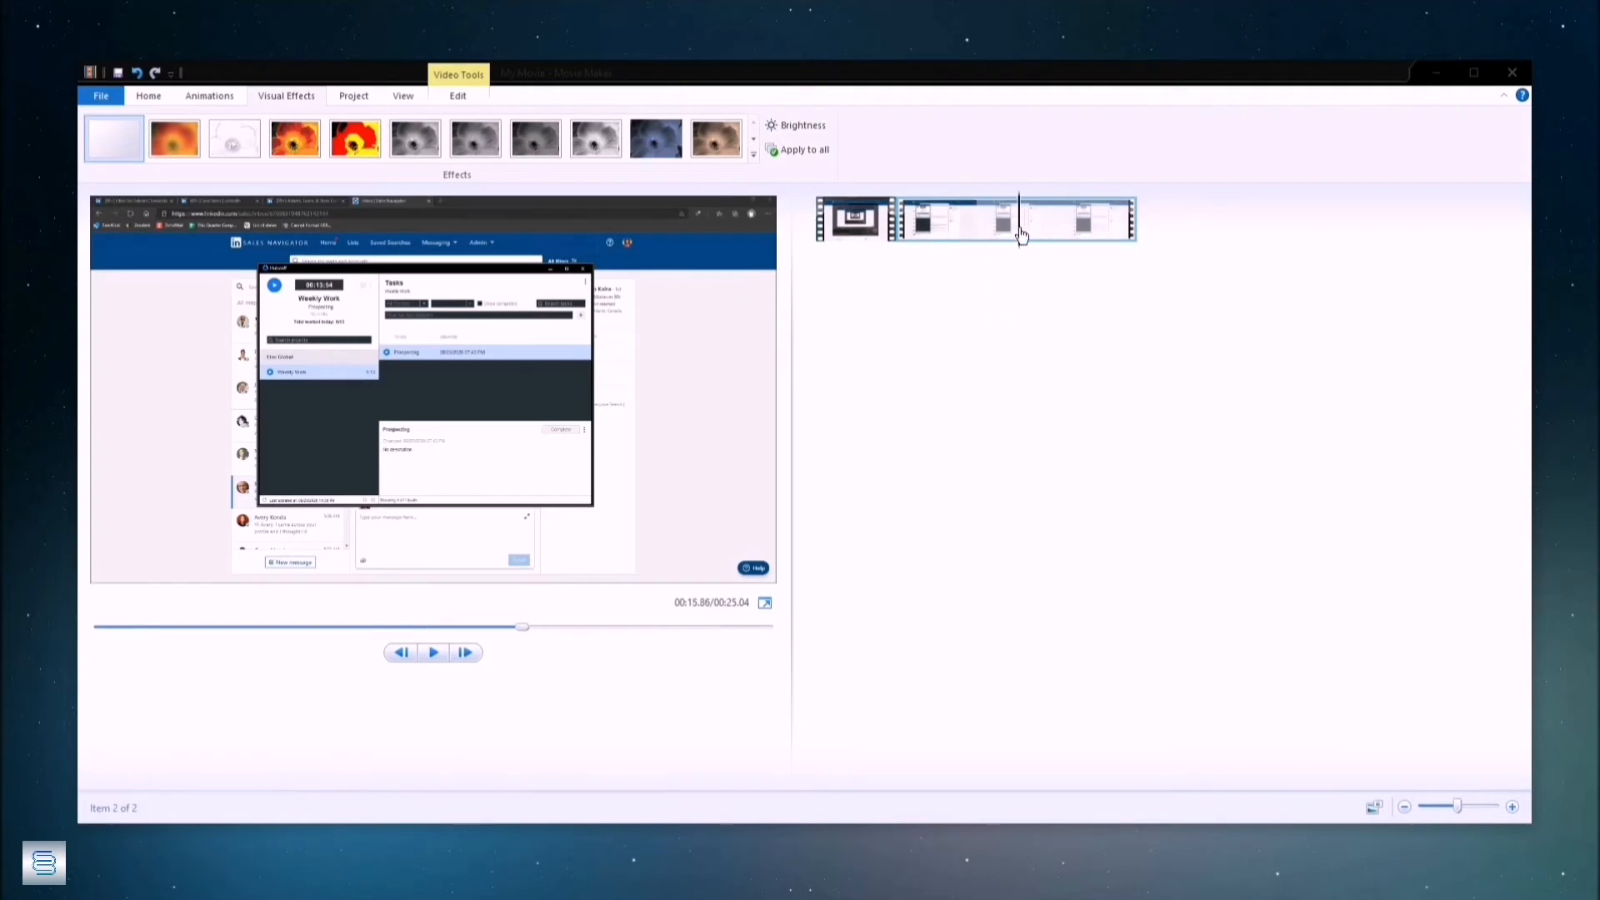
{"action": "left_click", "coordinate": [458, 95]}
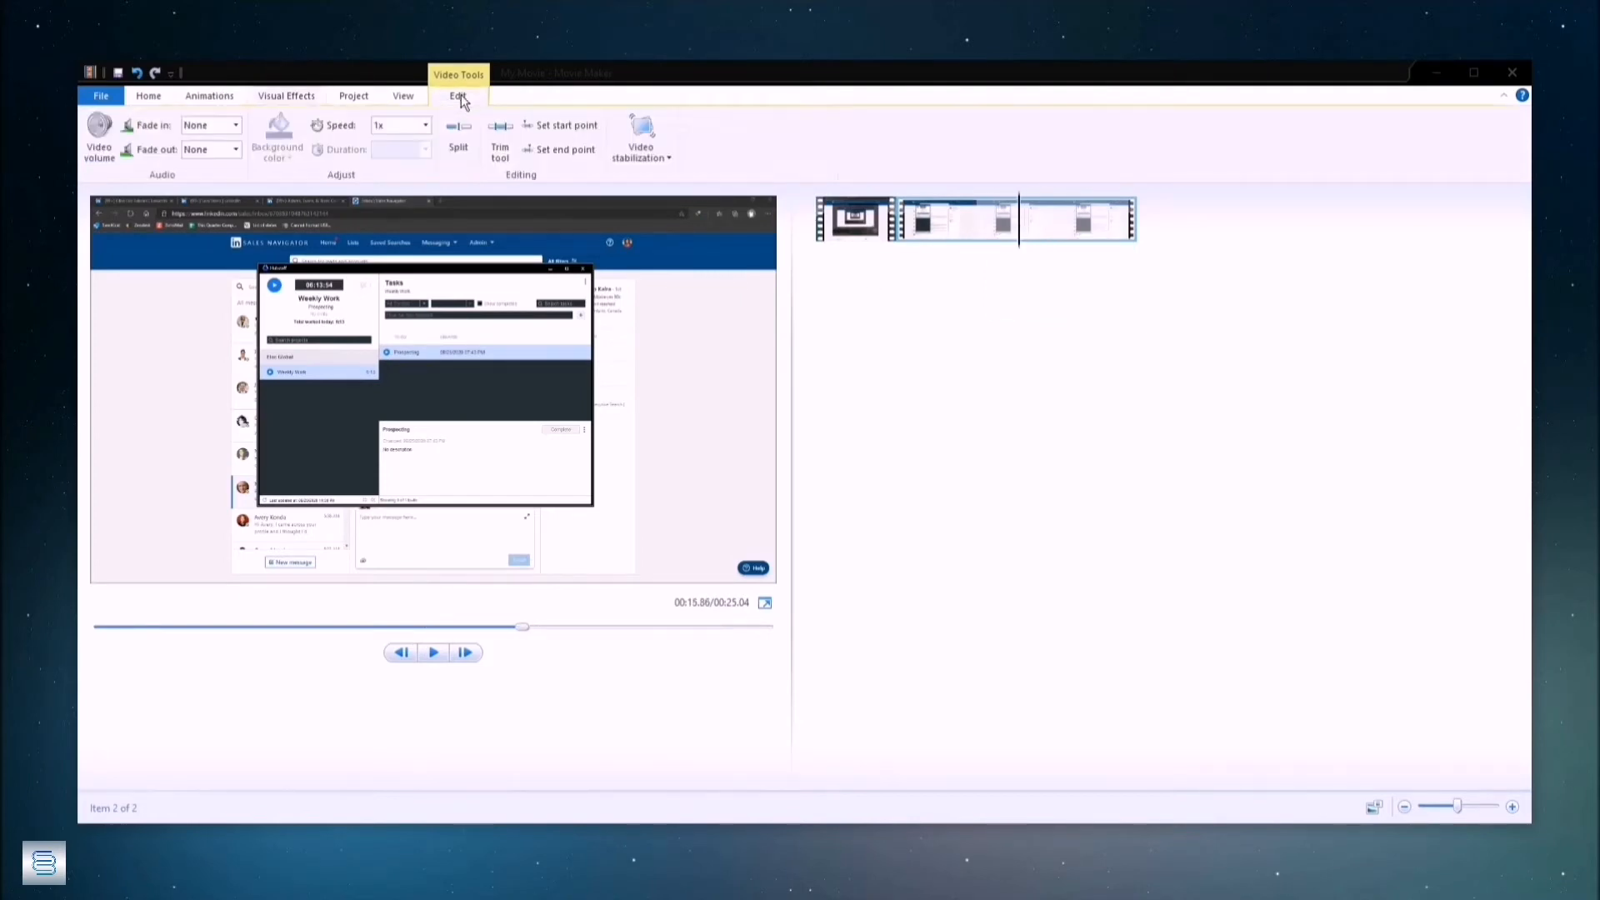
{"action": "key", "text": "m"}
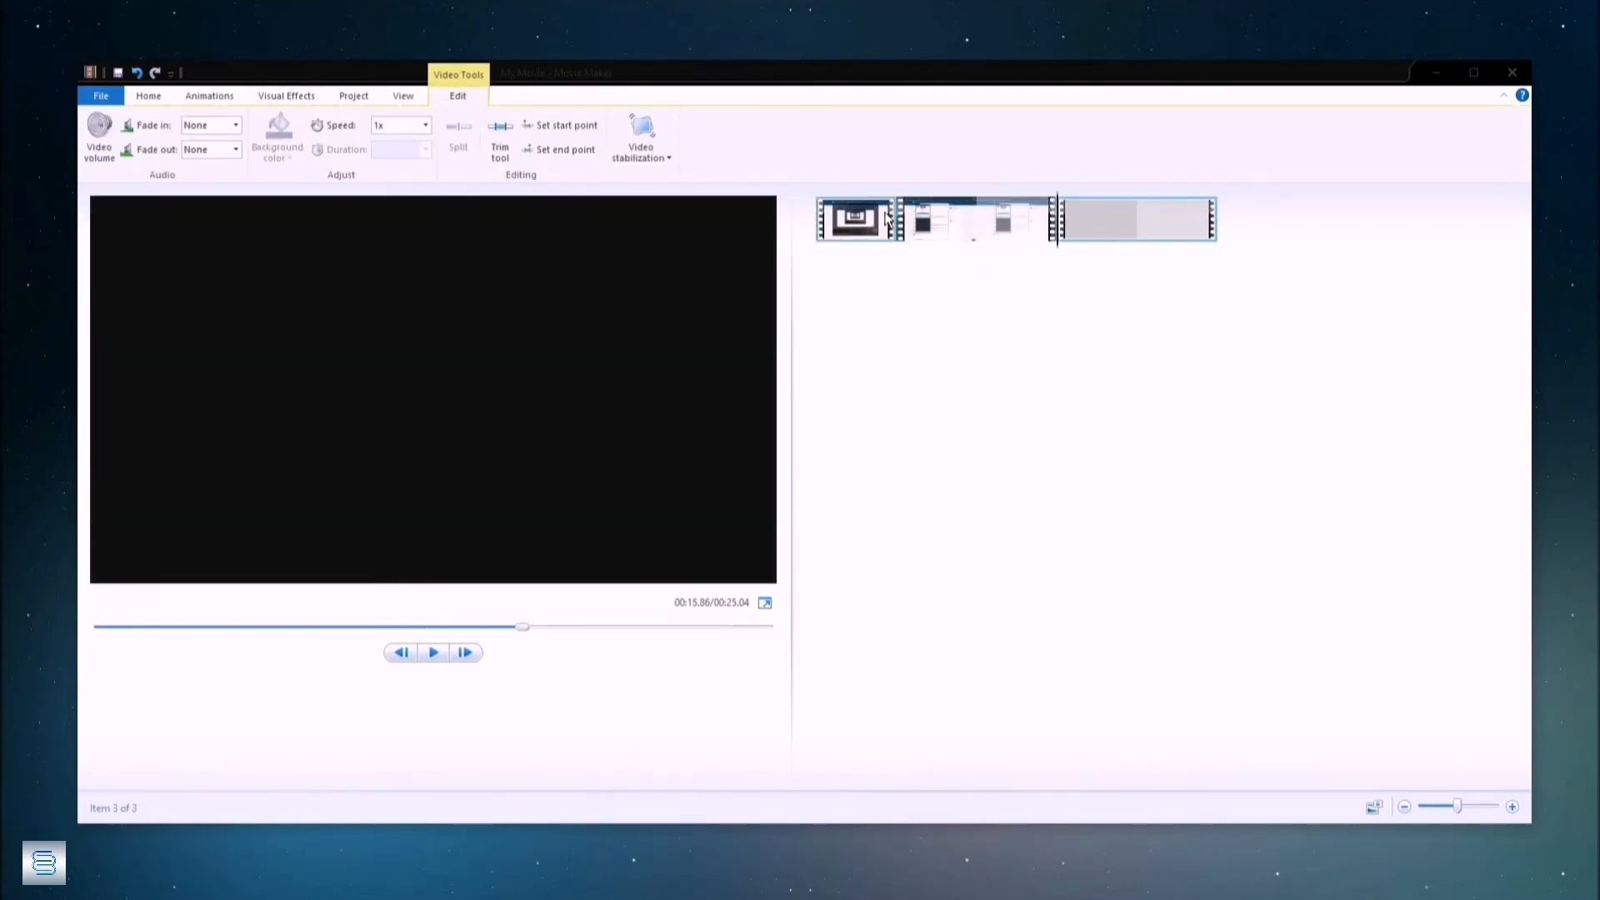
Step: Apply the Pixelate visual effect from the Motions and Fades group to the third clip
{"action": "left_click", "coordinate": [350, 98]}
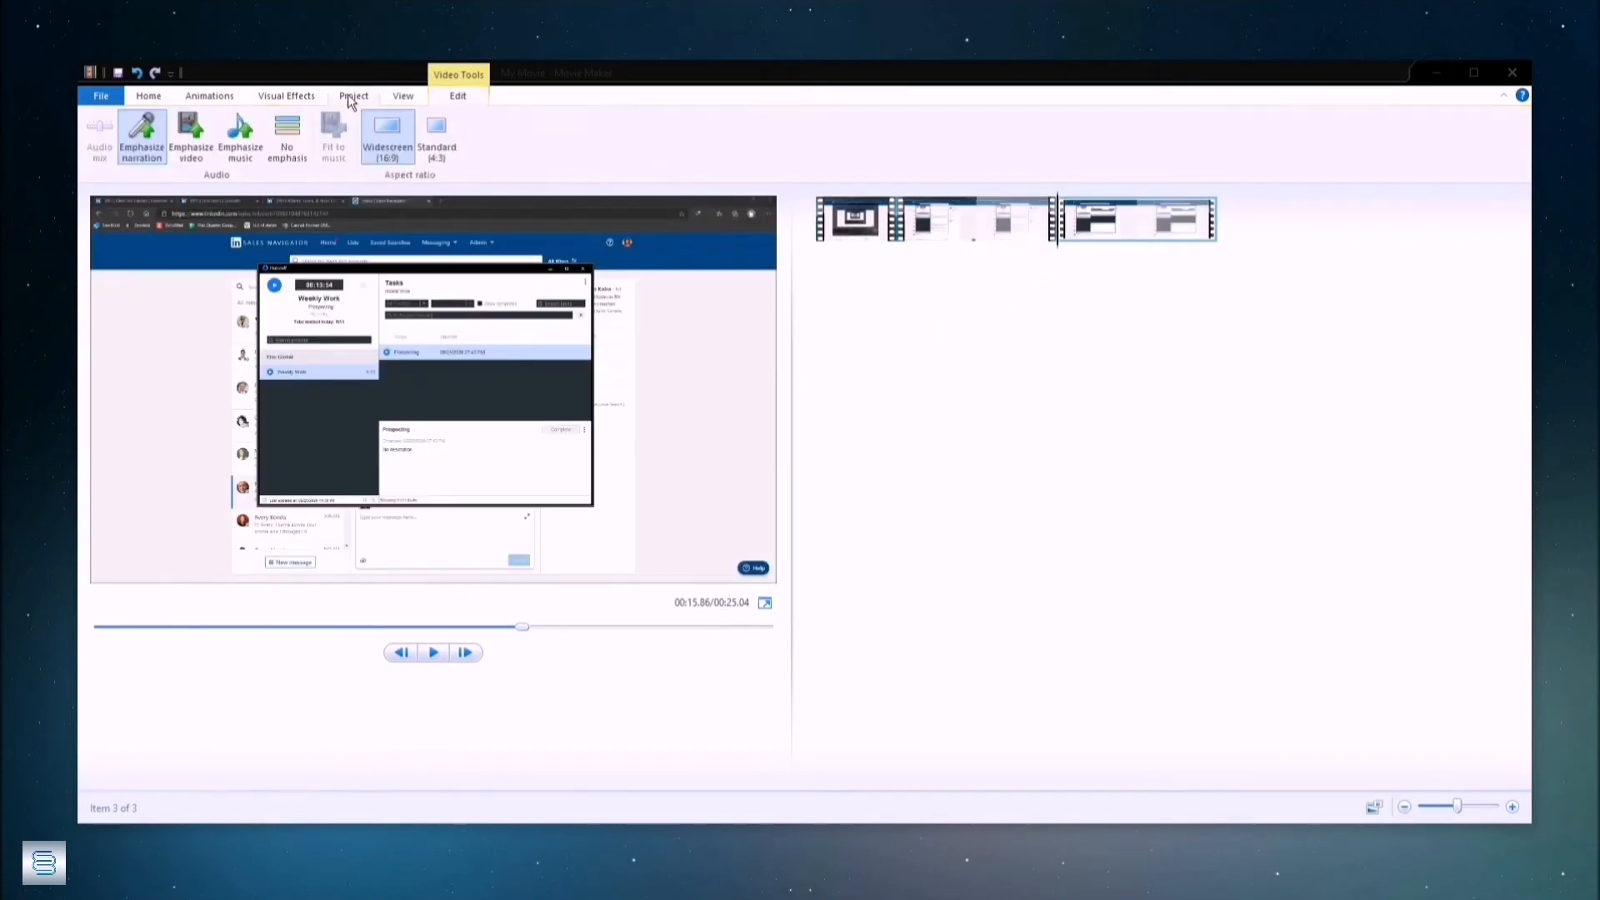
{"action": "left_click", "coordinate": [291, 98]}
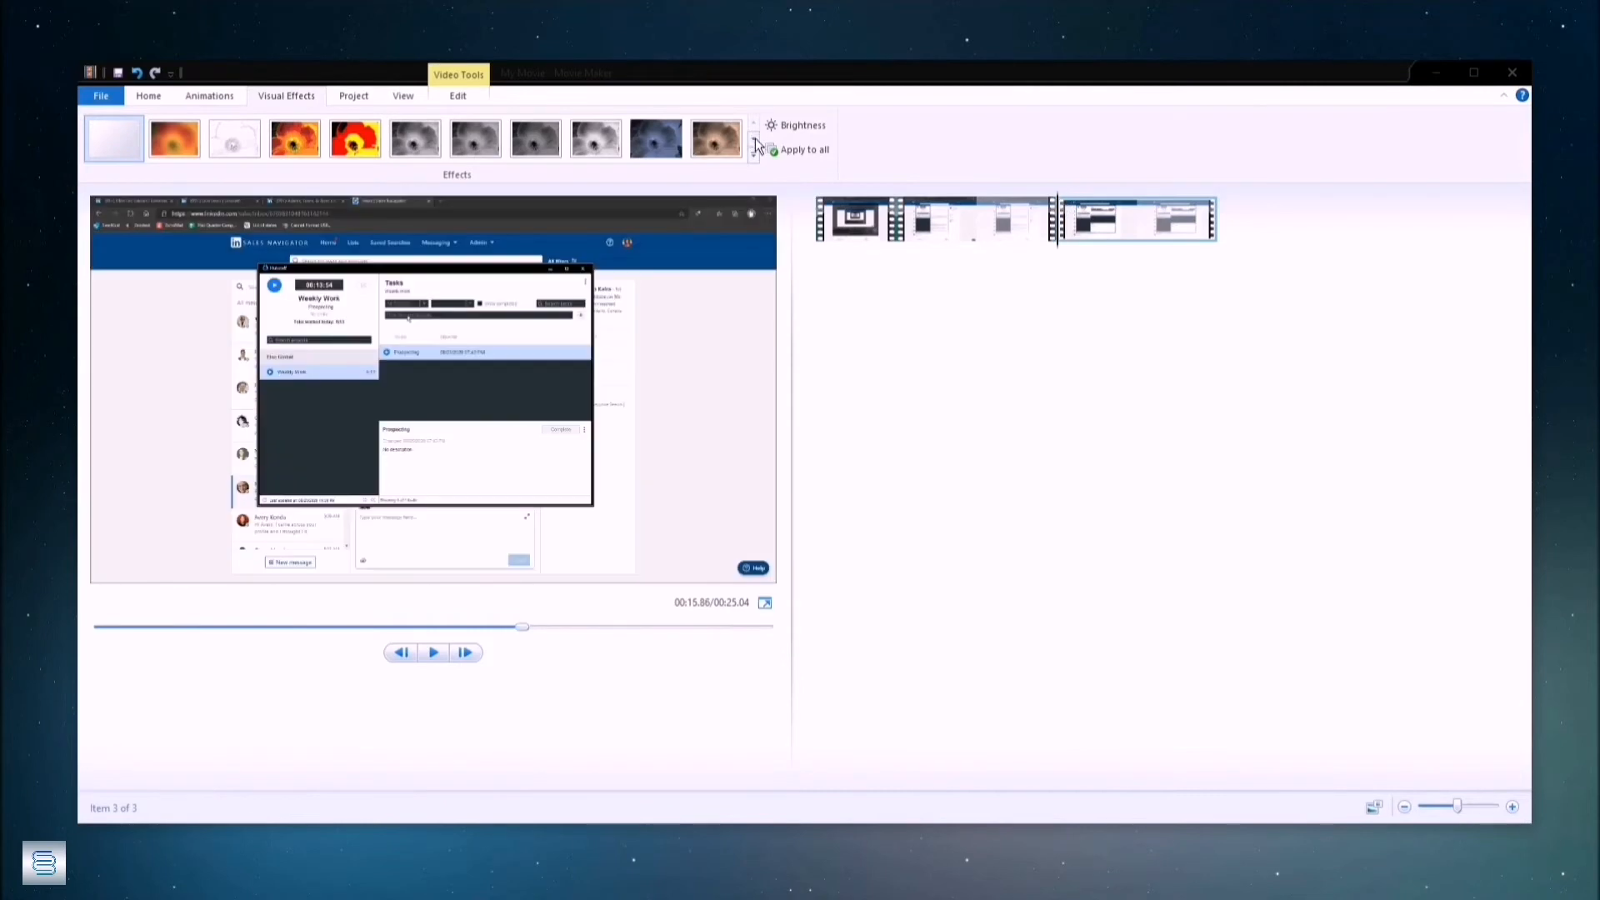
{"action": "left_click", "coordinate": [753, 155]}
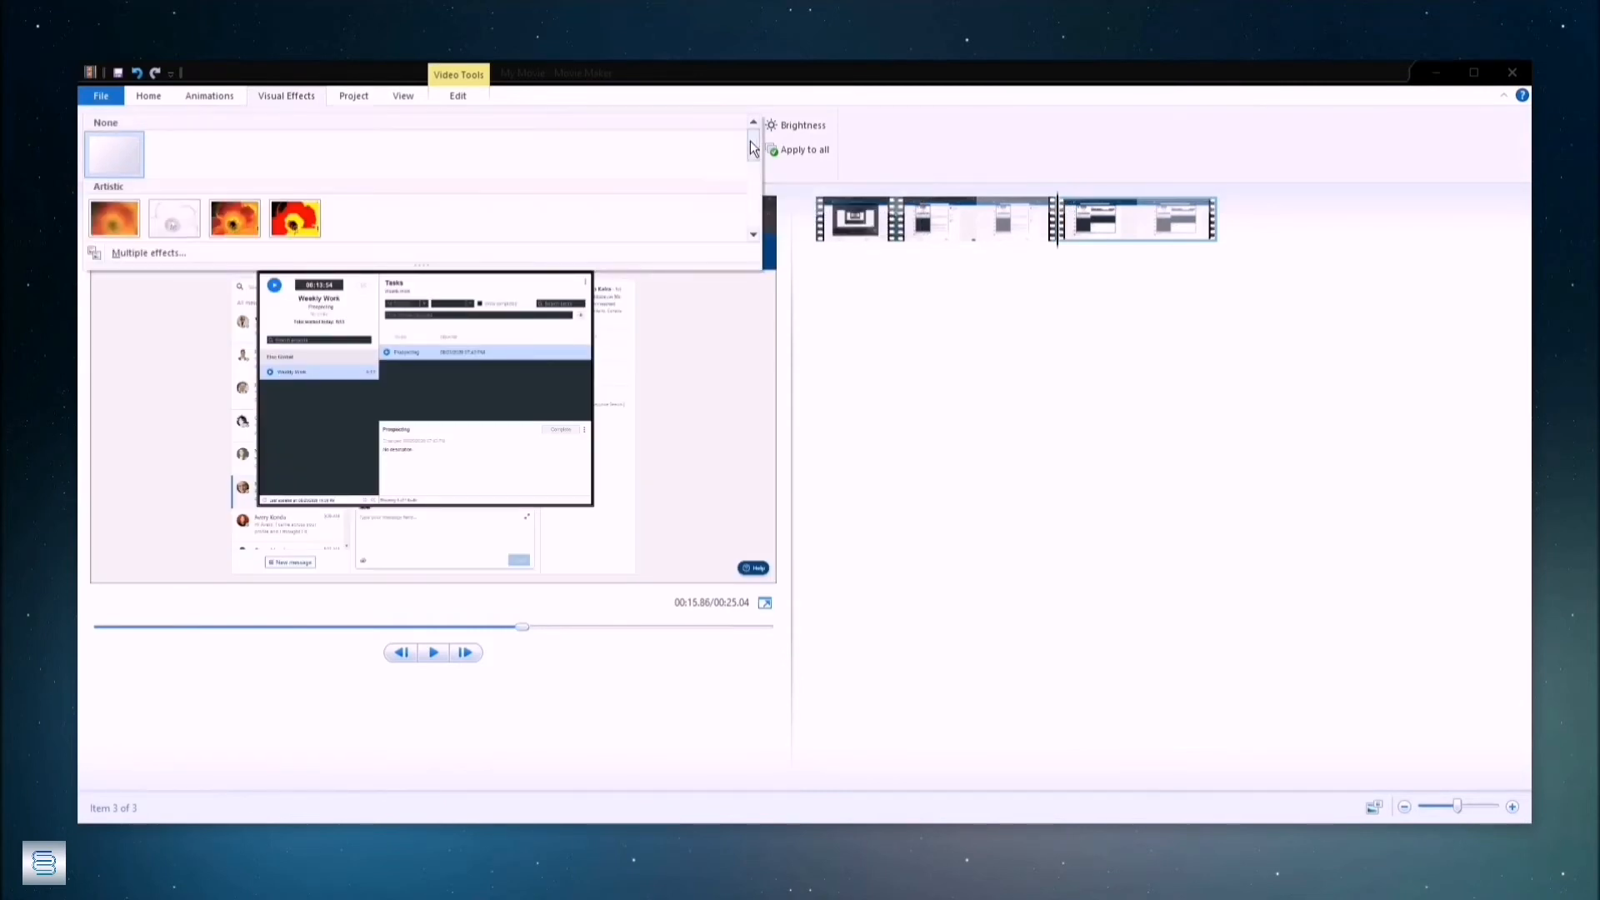
{"action": "left_click_drag", "start_coordinate": [755, 139], "coordinate": [753, 208]}
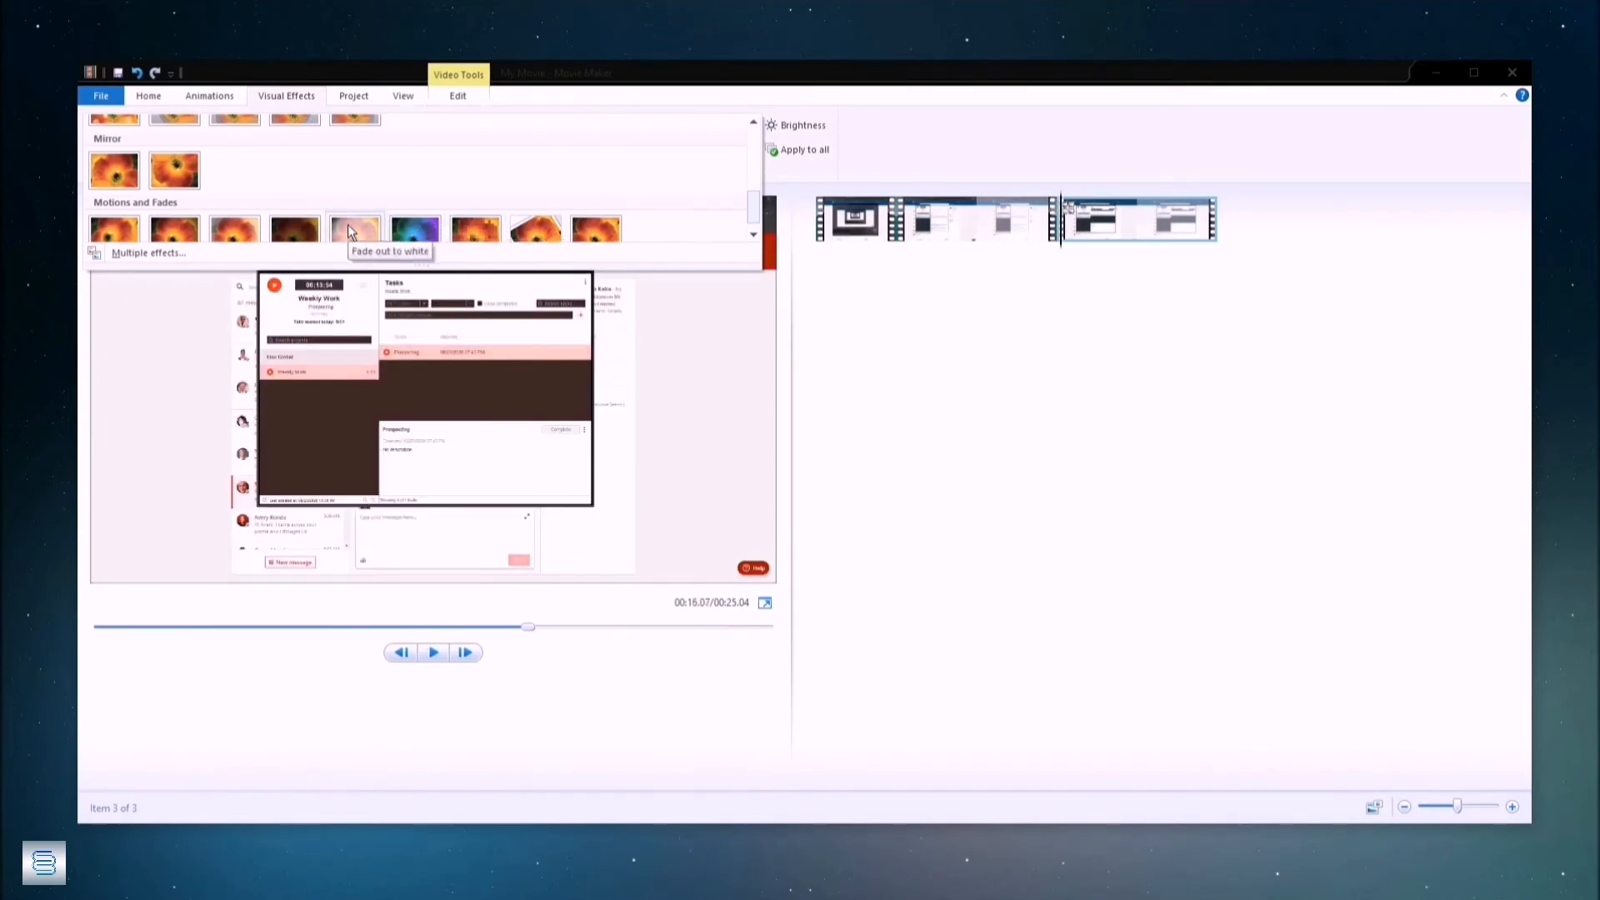
{"action": "scroll", "coordinate": [218, 160], "scroll_direction": "down", "scroll_amount": 1}
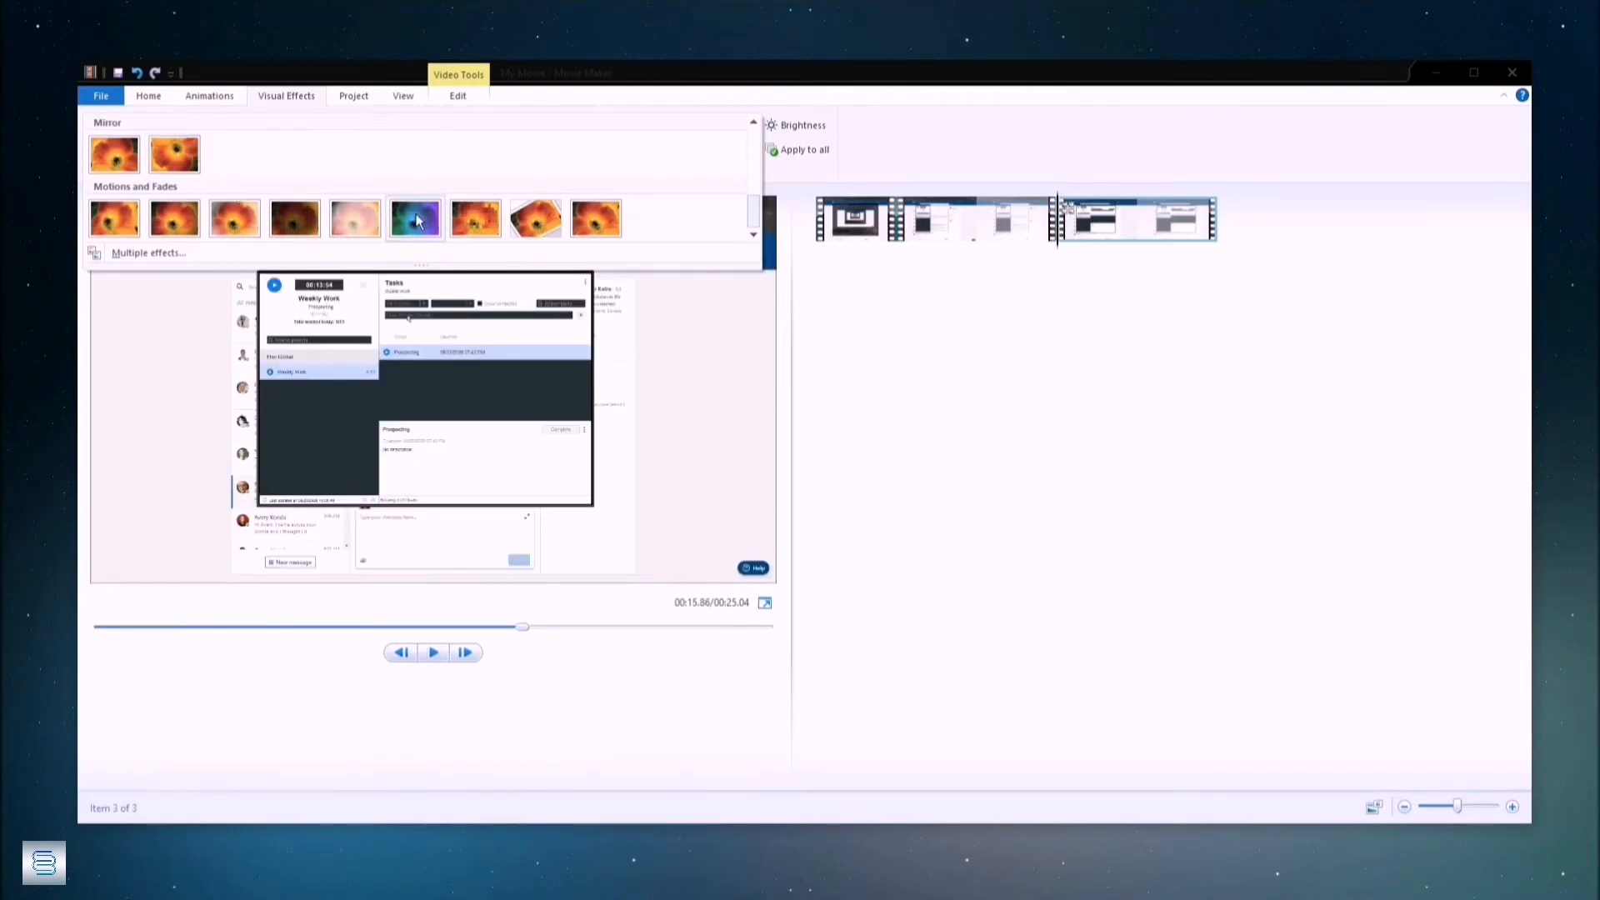
{"action": "left_click", "coordinate": [485, 214]}
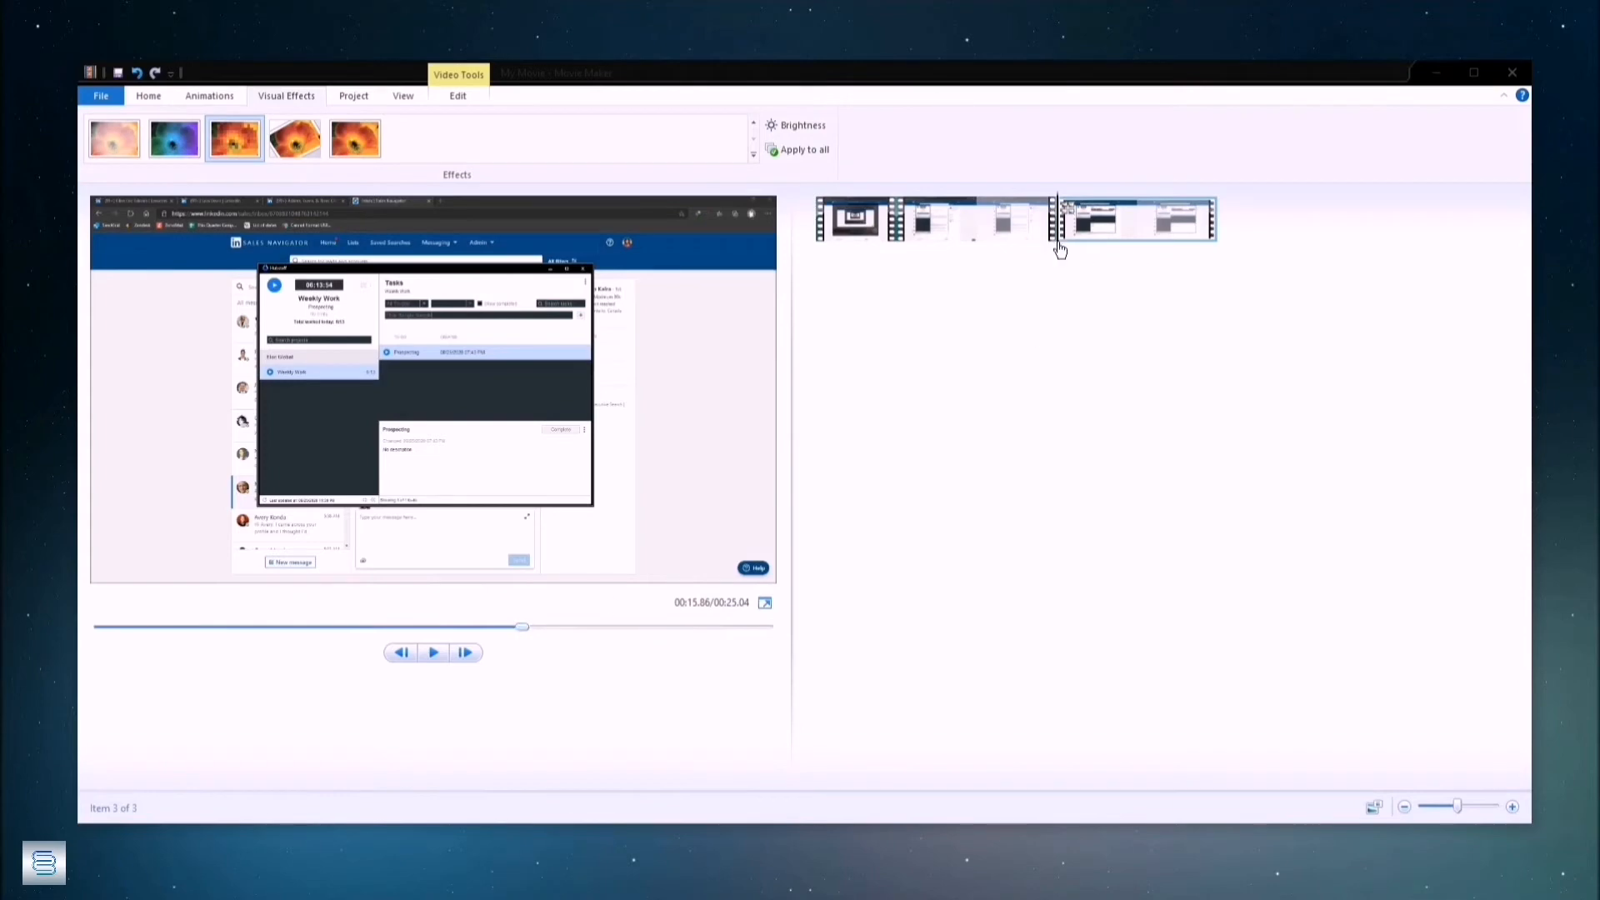
Step: Play the movie from about 14.74 seconds to preview the Pixelate effect on the third clip
{"action": "left_click", "coordinate": [1039, 243]}
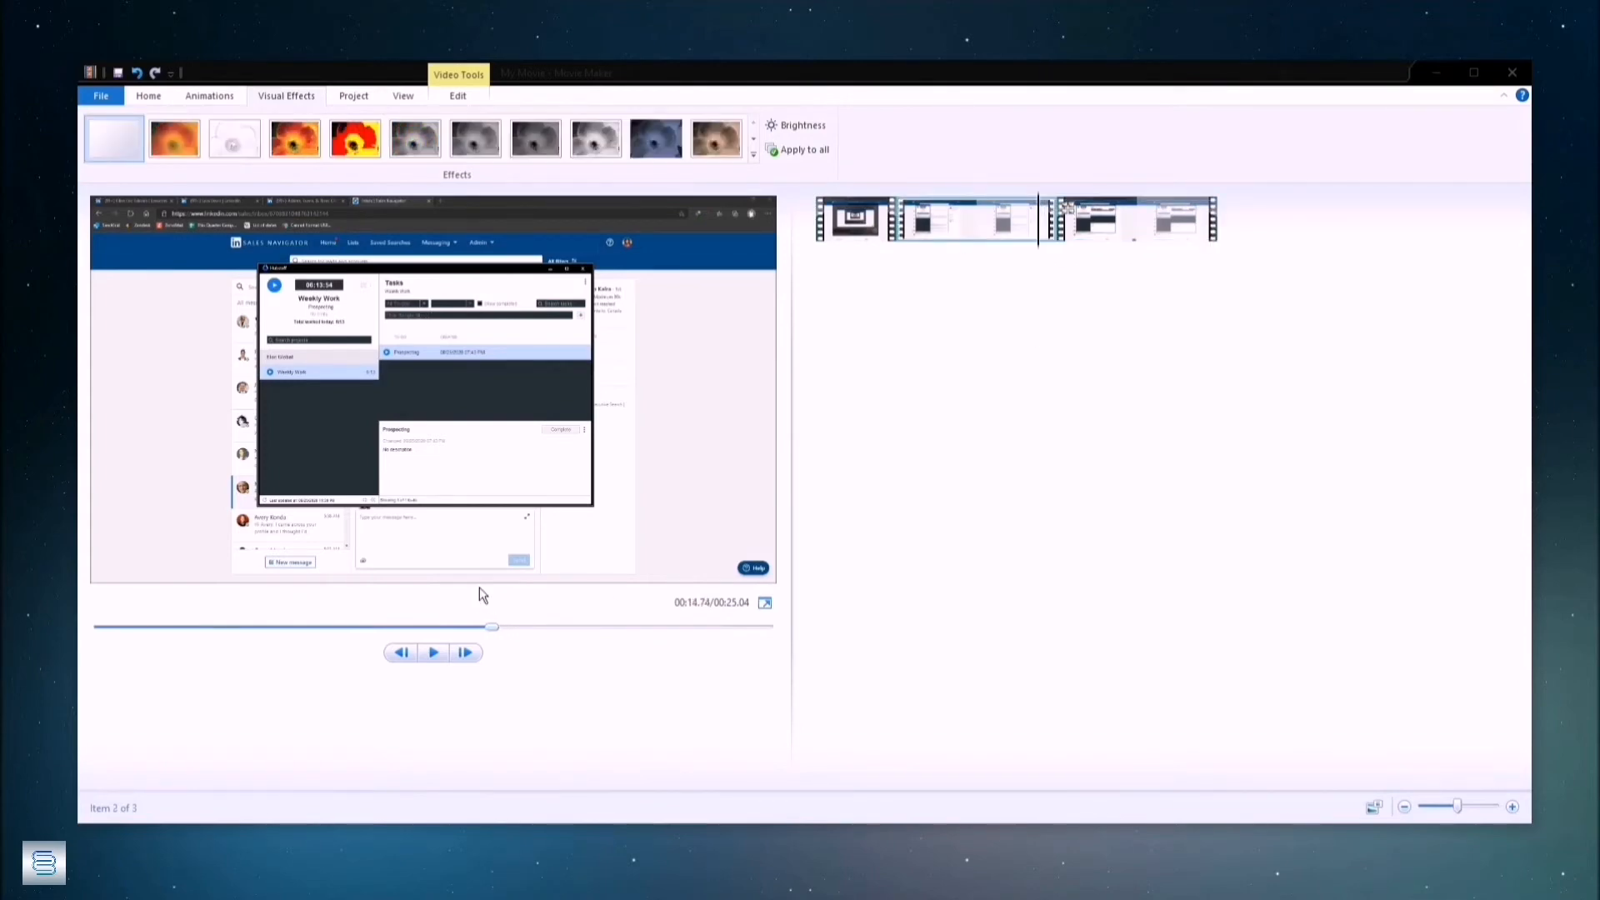
{"action": "left_click", "coordinate": [434, 653]}
{"action": "left_click", "coordinate": [1071, 223]}
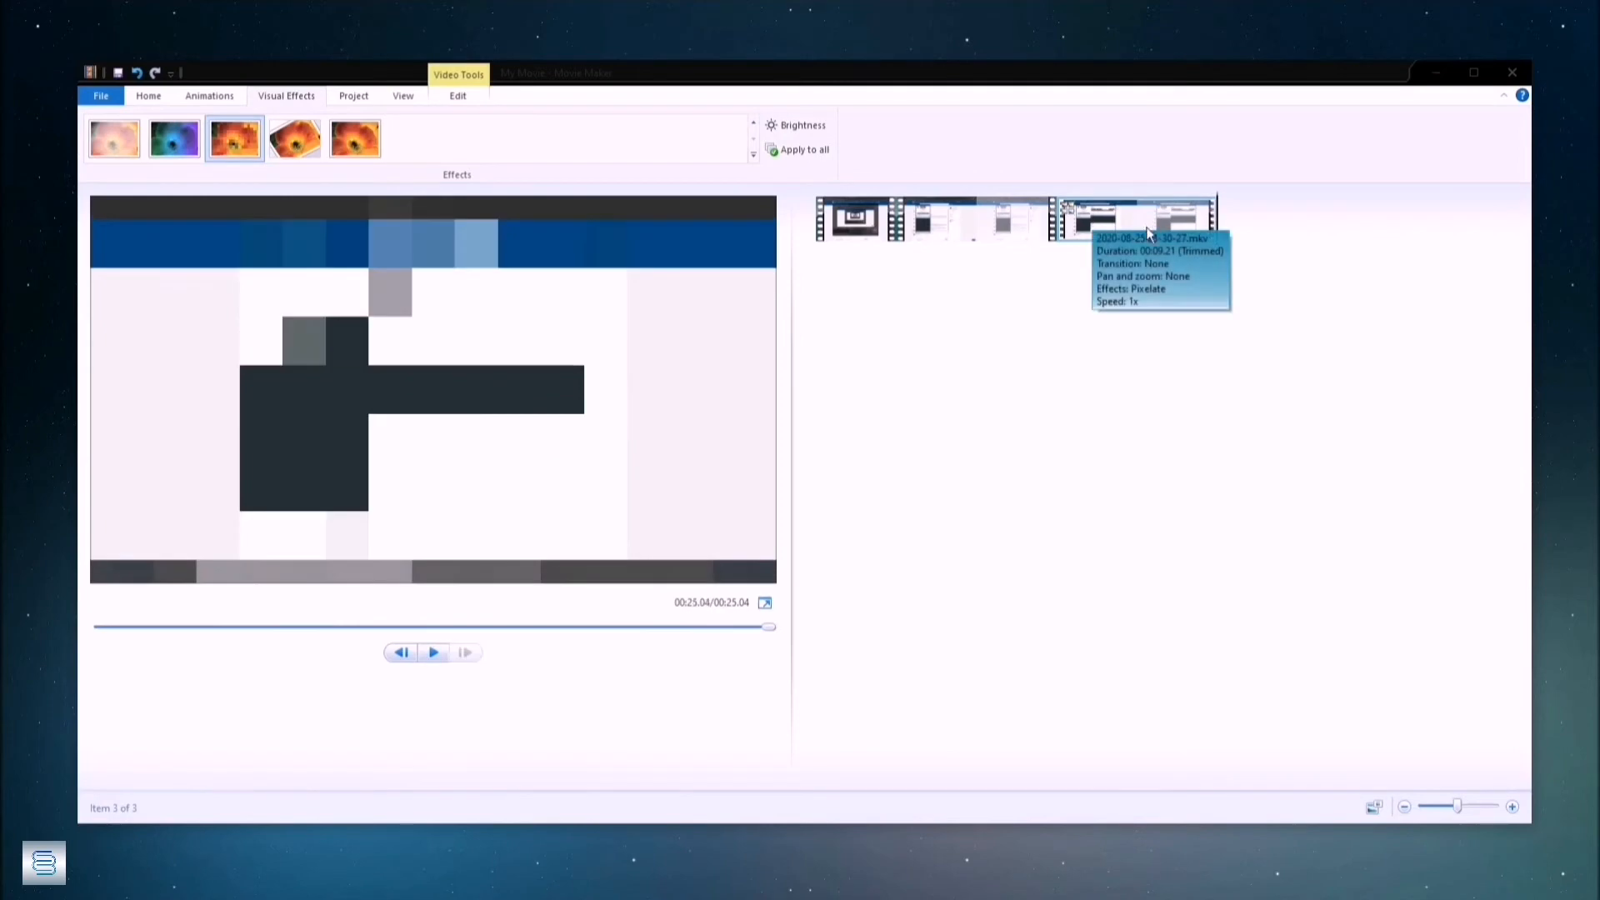
Step: Apply the fourth transition of the Shatters group to the start of the third clip
{"action": "left_click", "coordinate": [1127, 235]}
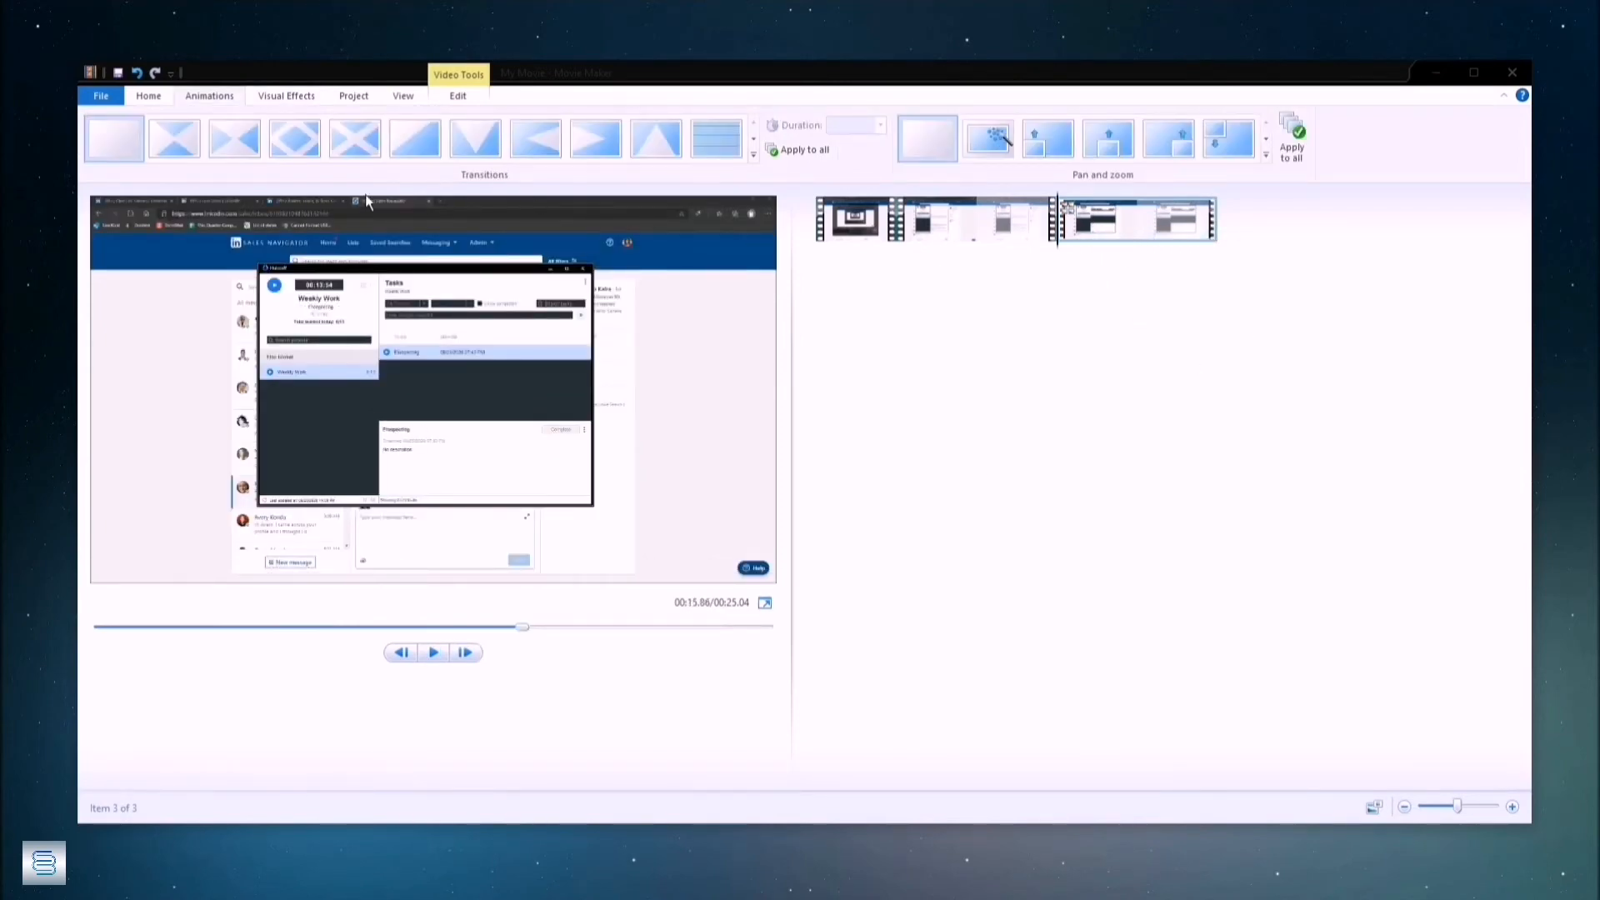
{"action": "left_click", "coordinate": [755, 158]}
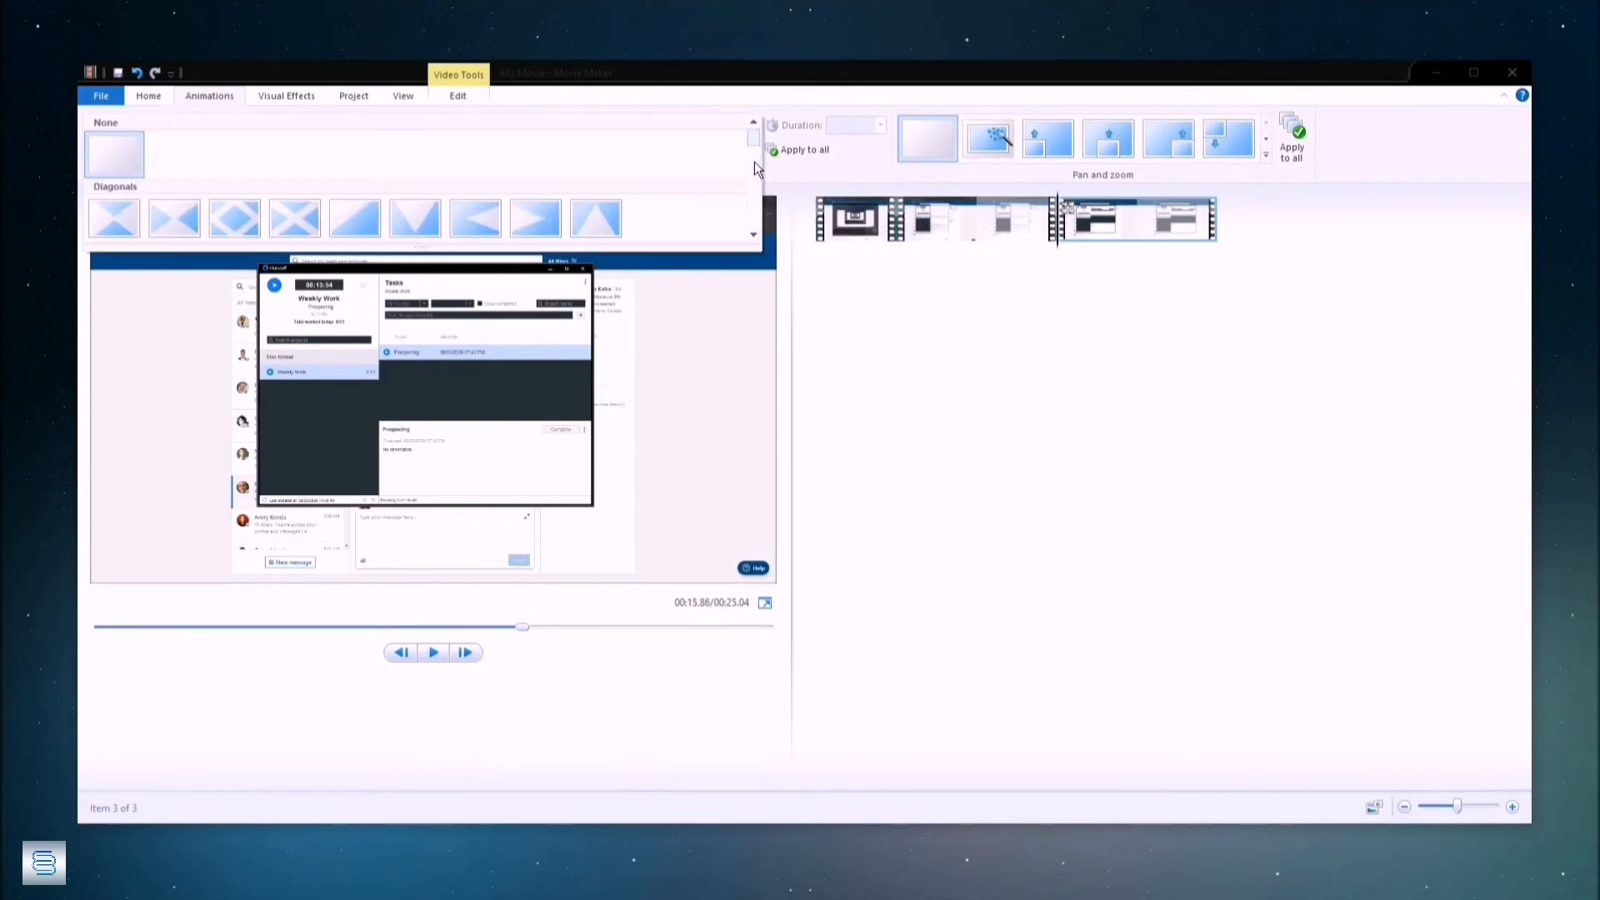
{"action": "left_click_drag", "start_coordinate": [752, 138], "coordinate": [748, 221]}
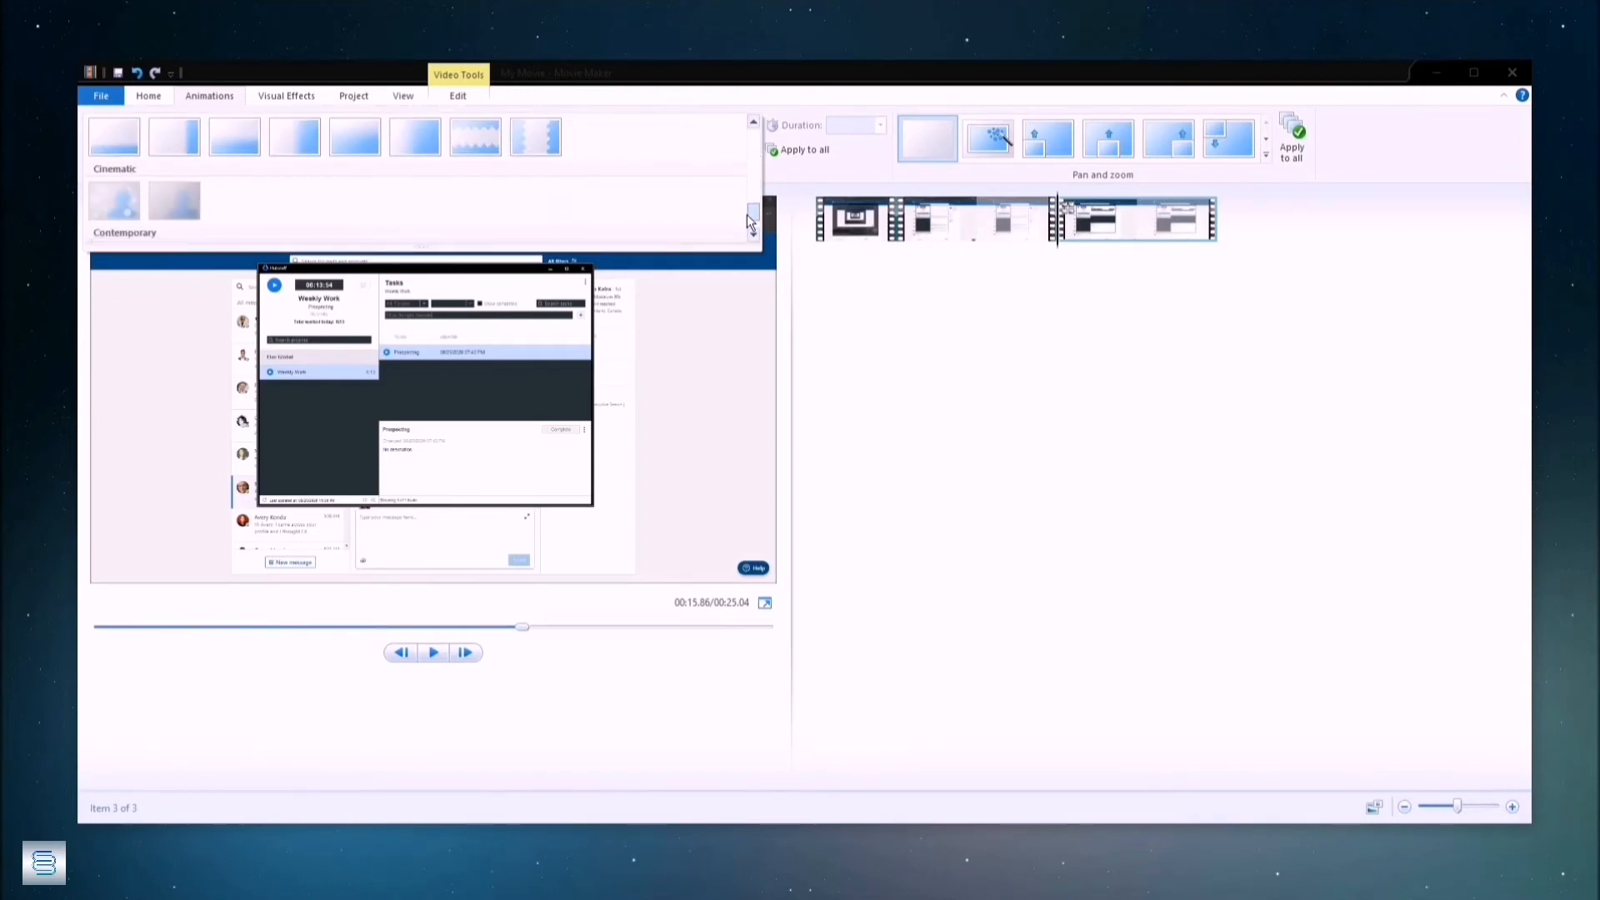
{"action": "scroll", "coordinate": [483, 164], "scroll_direction": "down", "scroll_amount": 5}
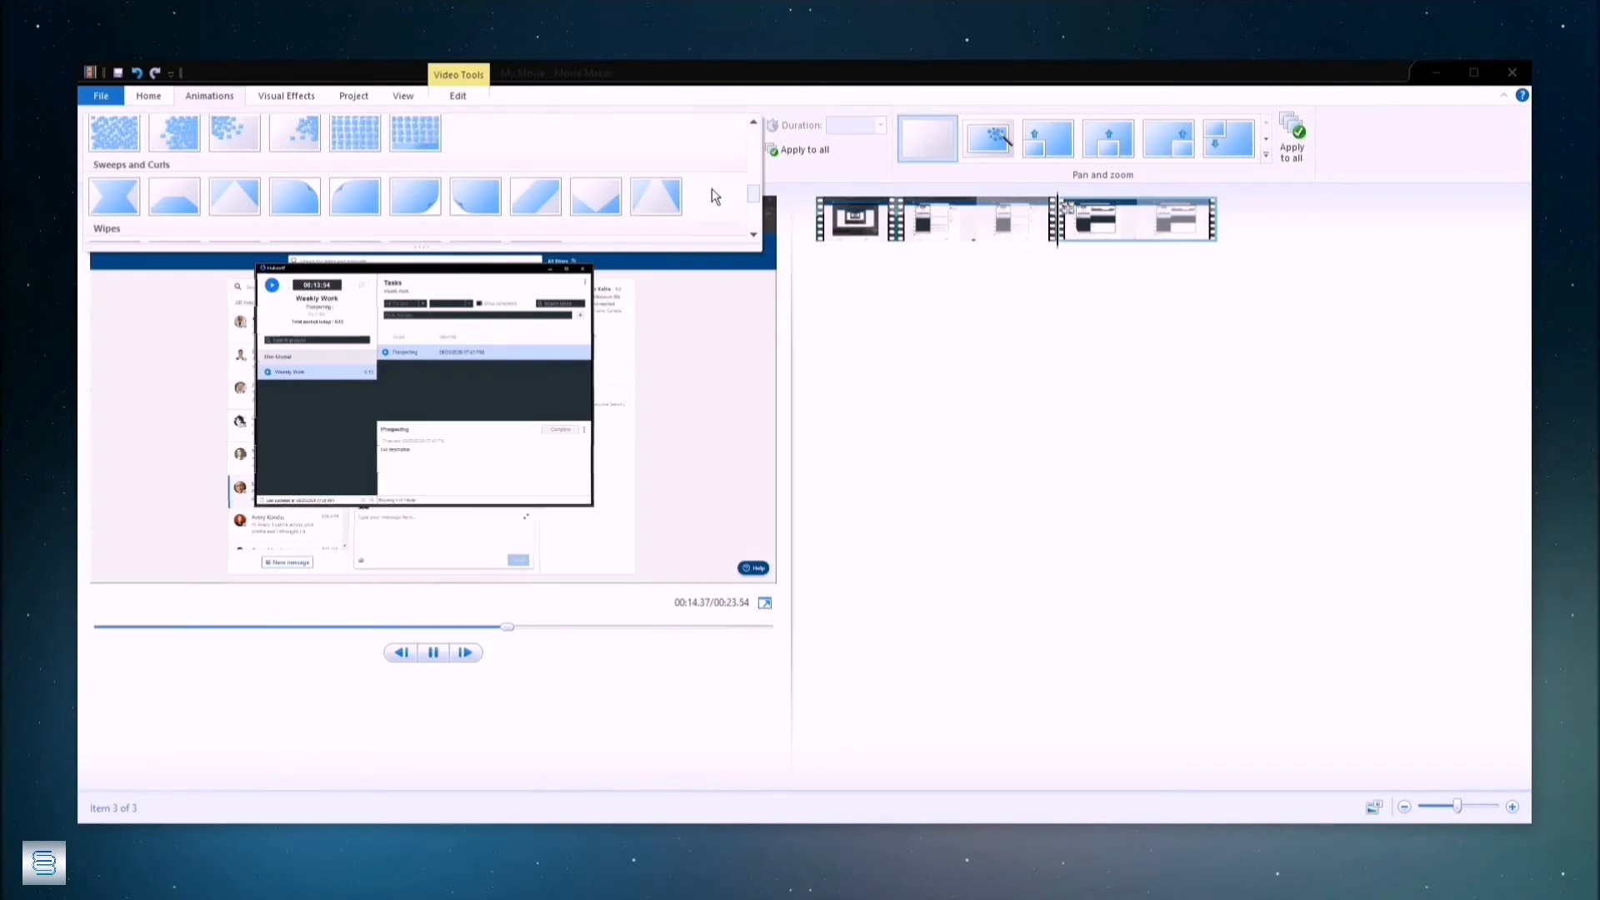
{"action": "left_click_drag", "start_coordinate": [751, 199], "coordinate": [750, 190]}
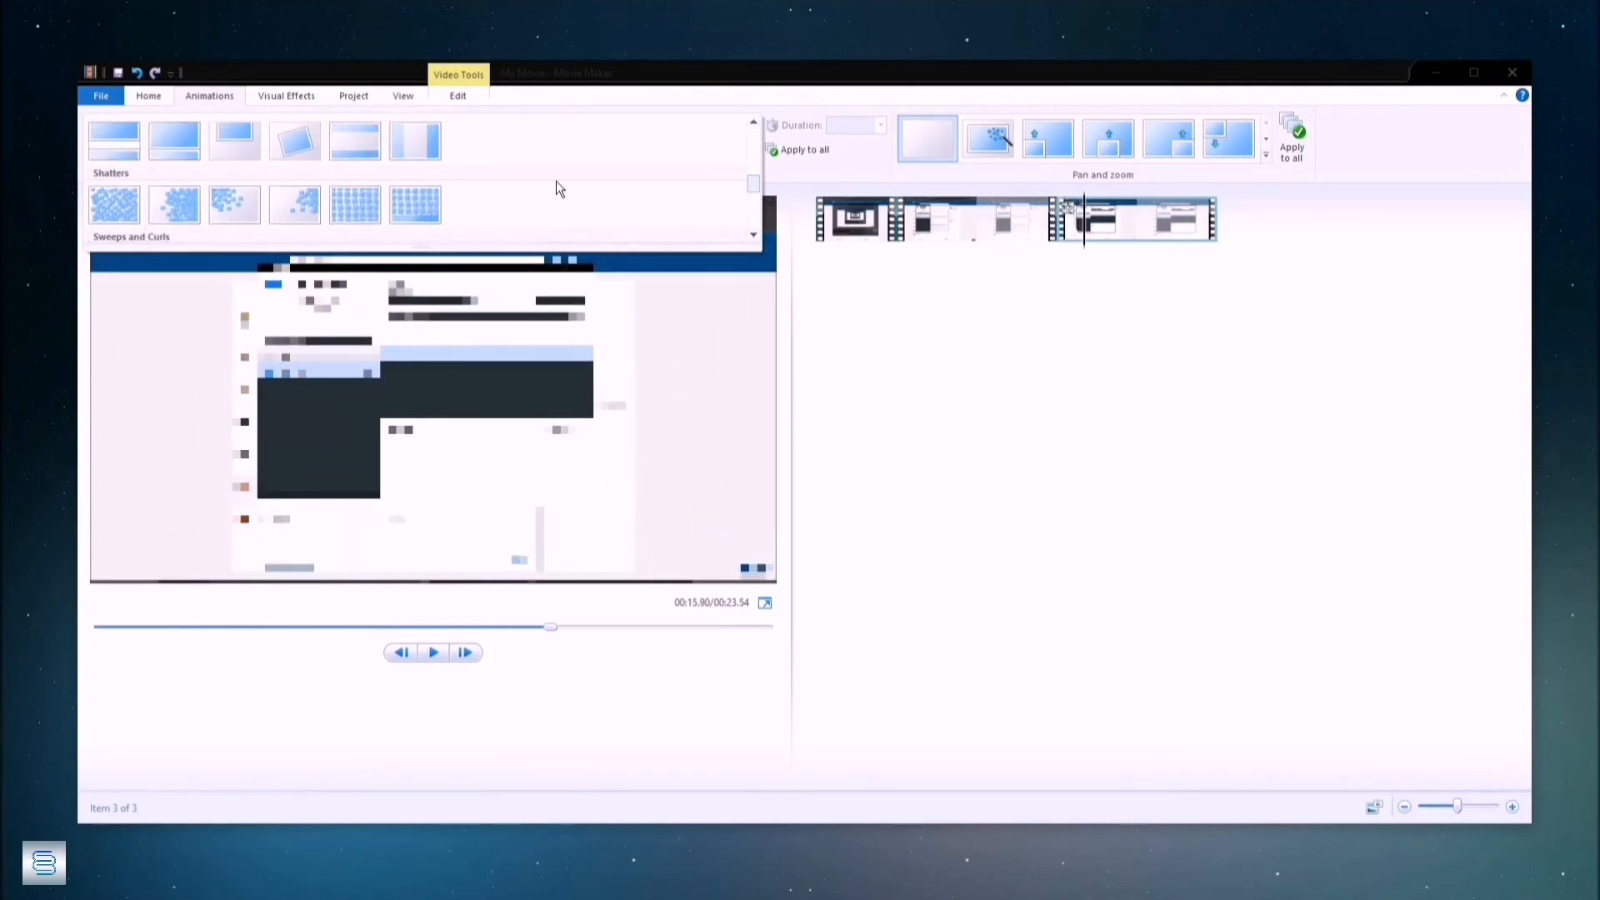
{"action": "left_click", "coordinate": [297, 204]}
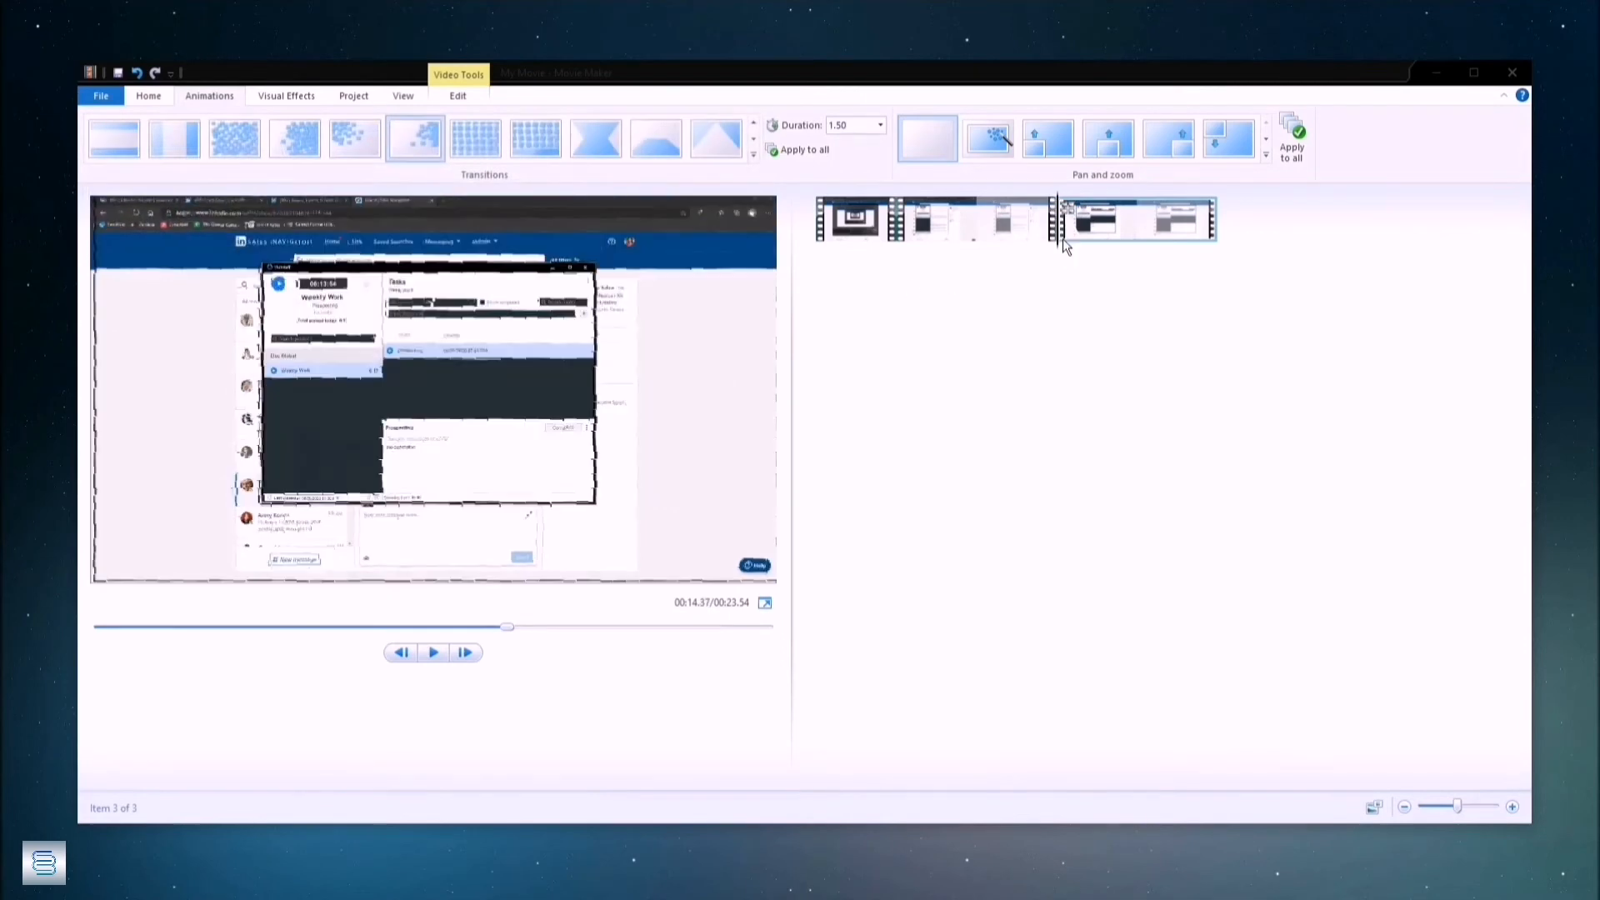
Step: Play the movie from about 13.25 seconds to preview the shatter transition into the third clip
{"action": "left_click_drag", "start_coordinate": [1055, 245], "coordinate": [1035, 248]}
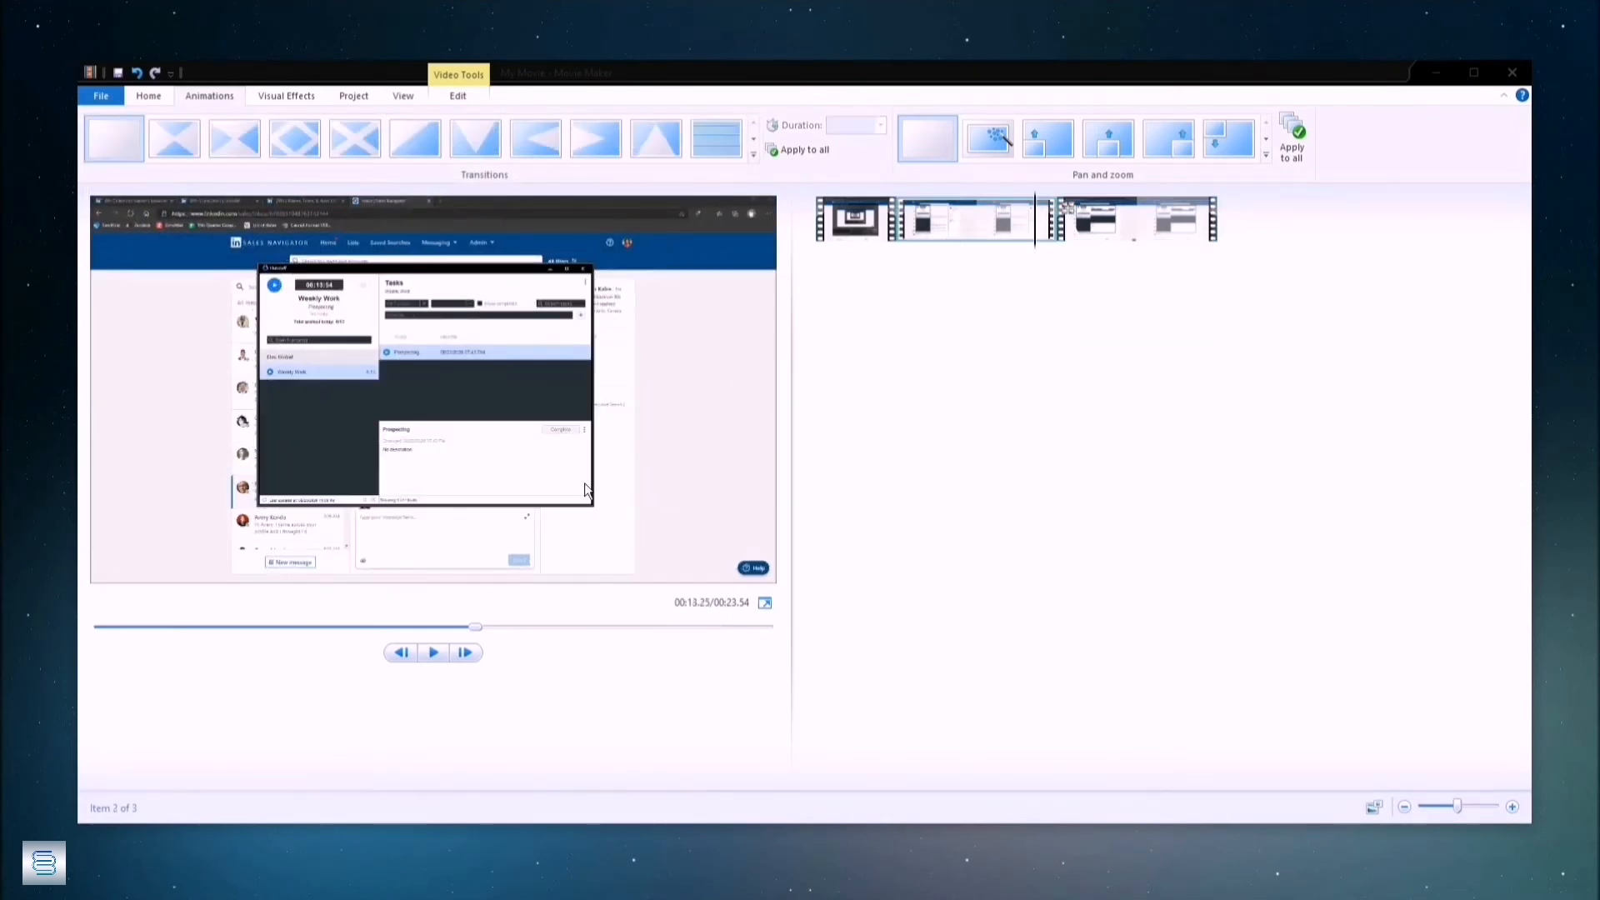
{"action": "left_click", "coordinate": [433, 652]}
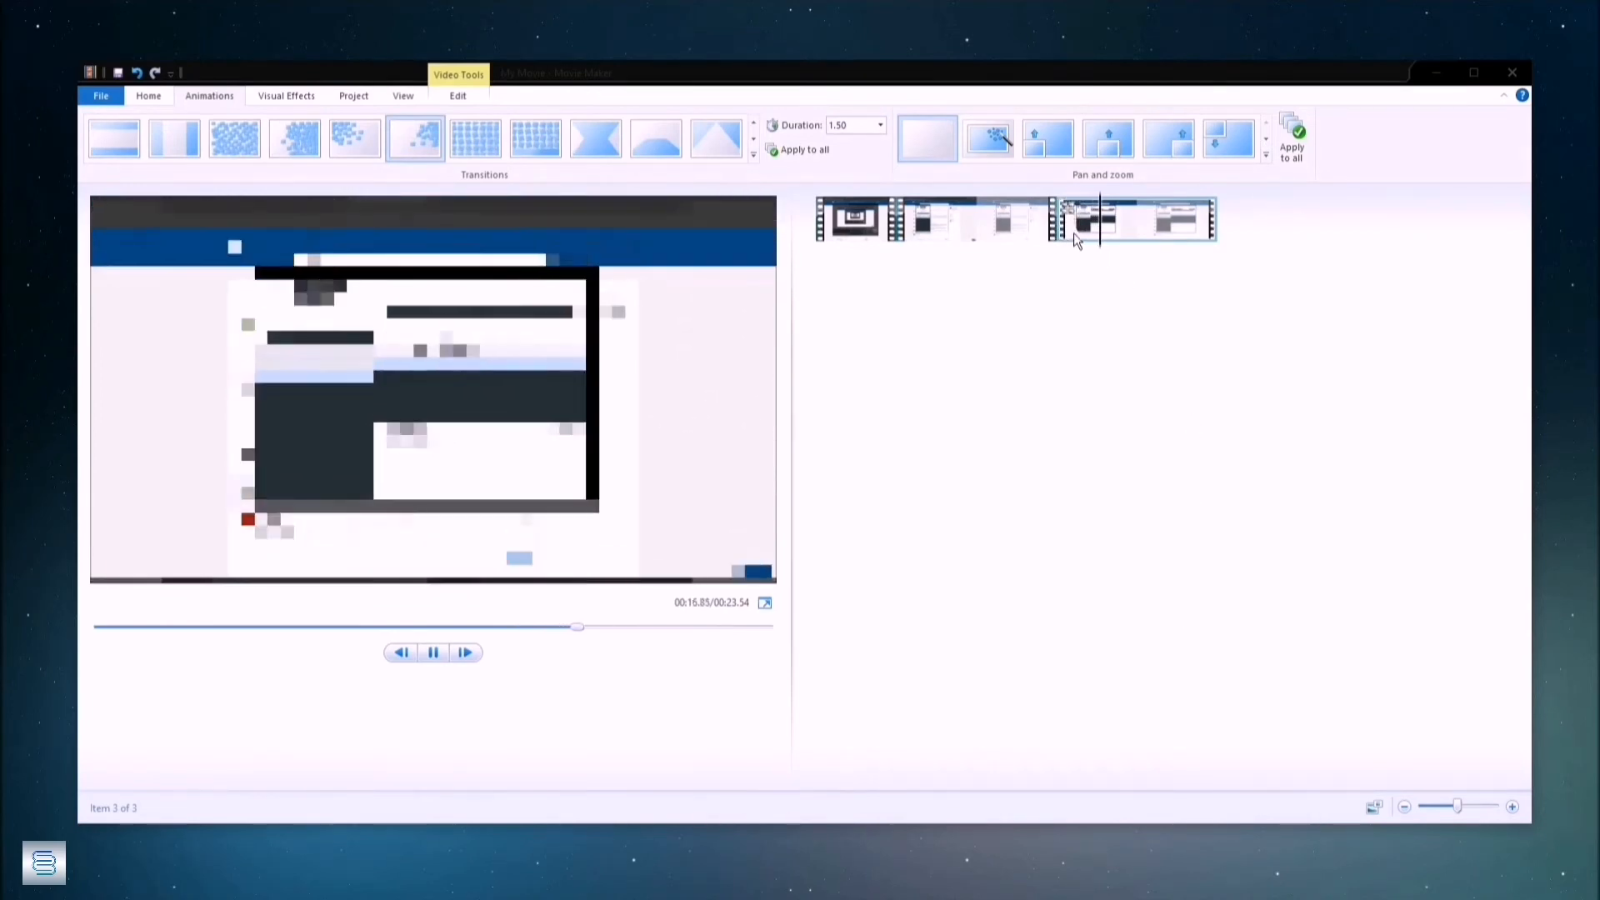
{"action": "left_click", "coordinate": [444, 660]}
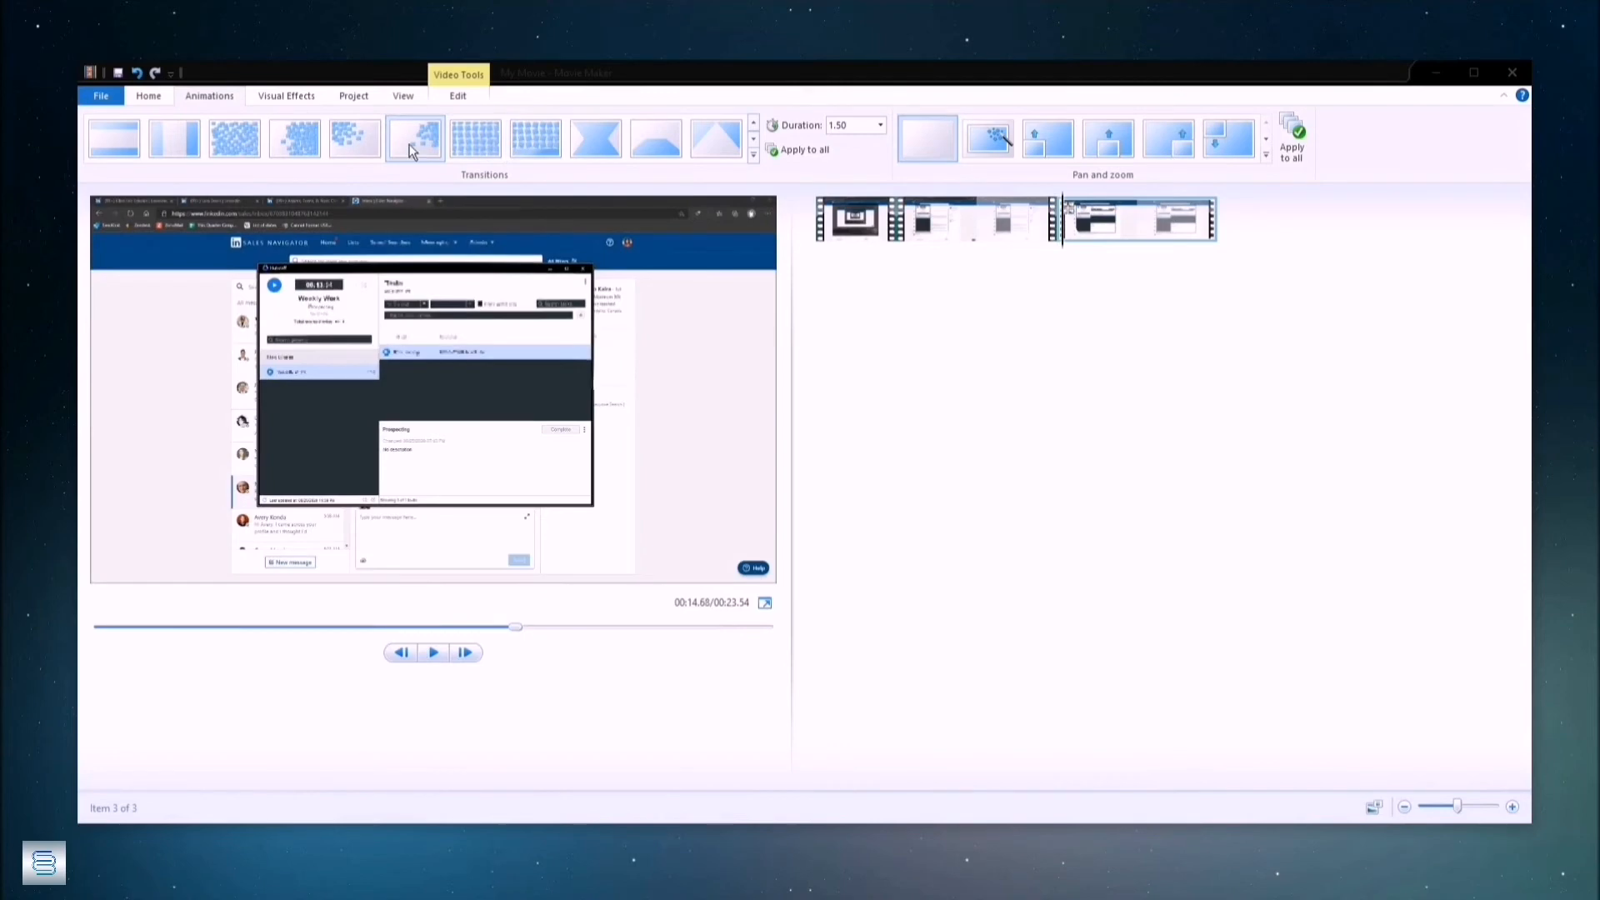
Step: Review the third clip's visual effect and transition, and view the duration options available for the transition
{"action": "left_click", "coordinate": [268, 94]}
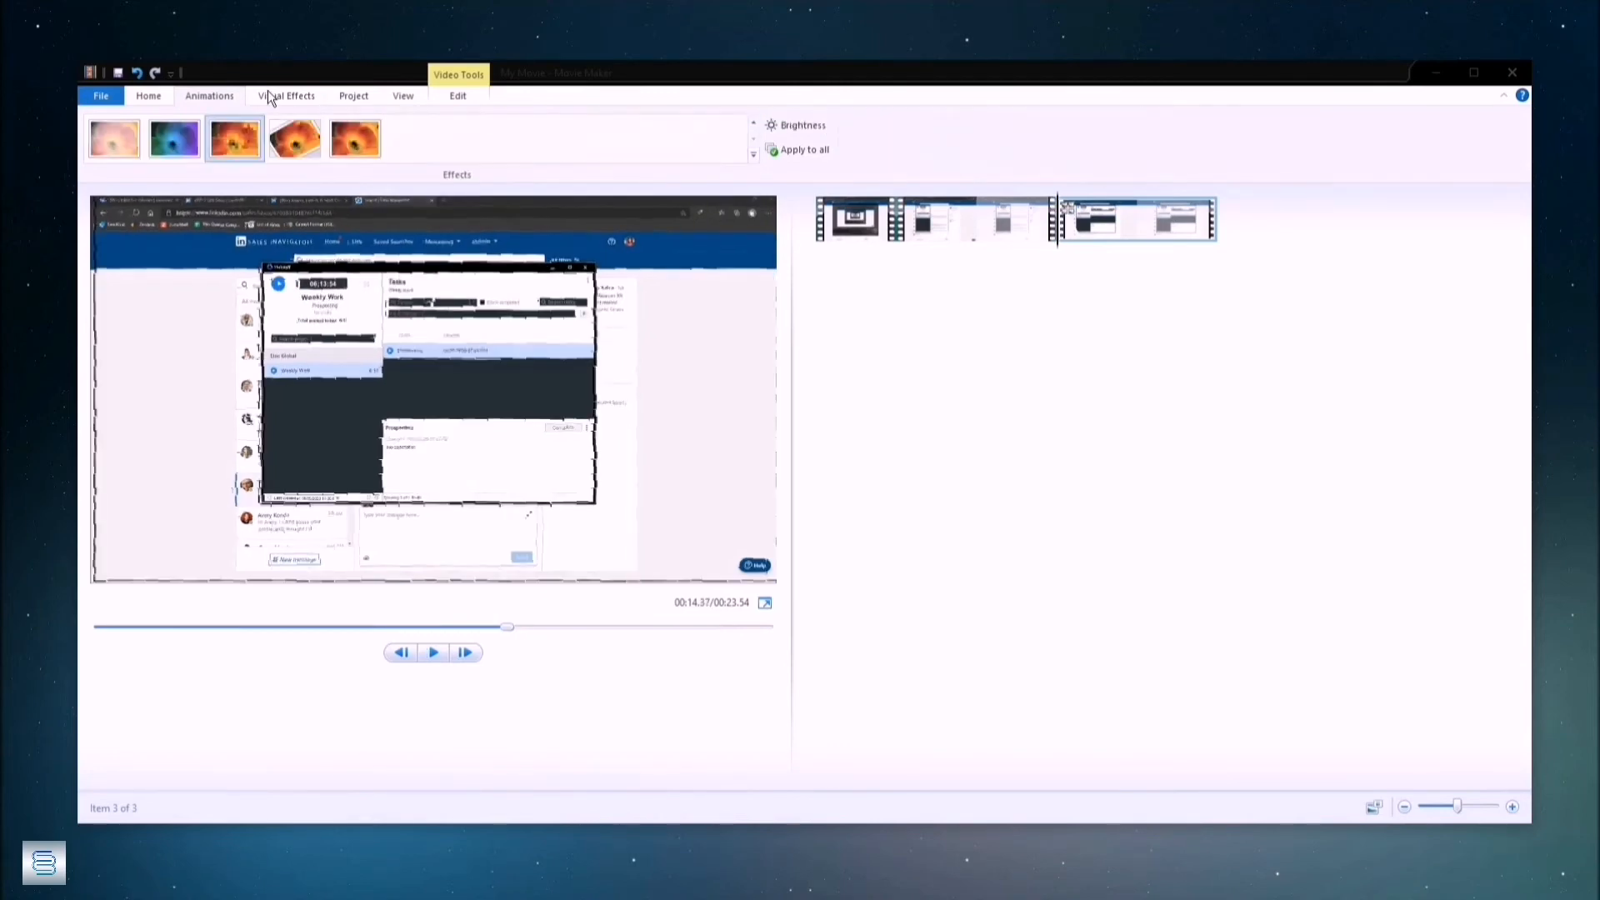
{"action": "left_click", "coordinate": [212, 97]}
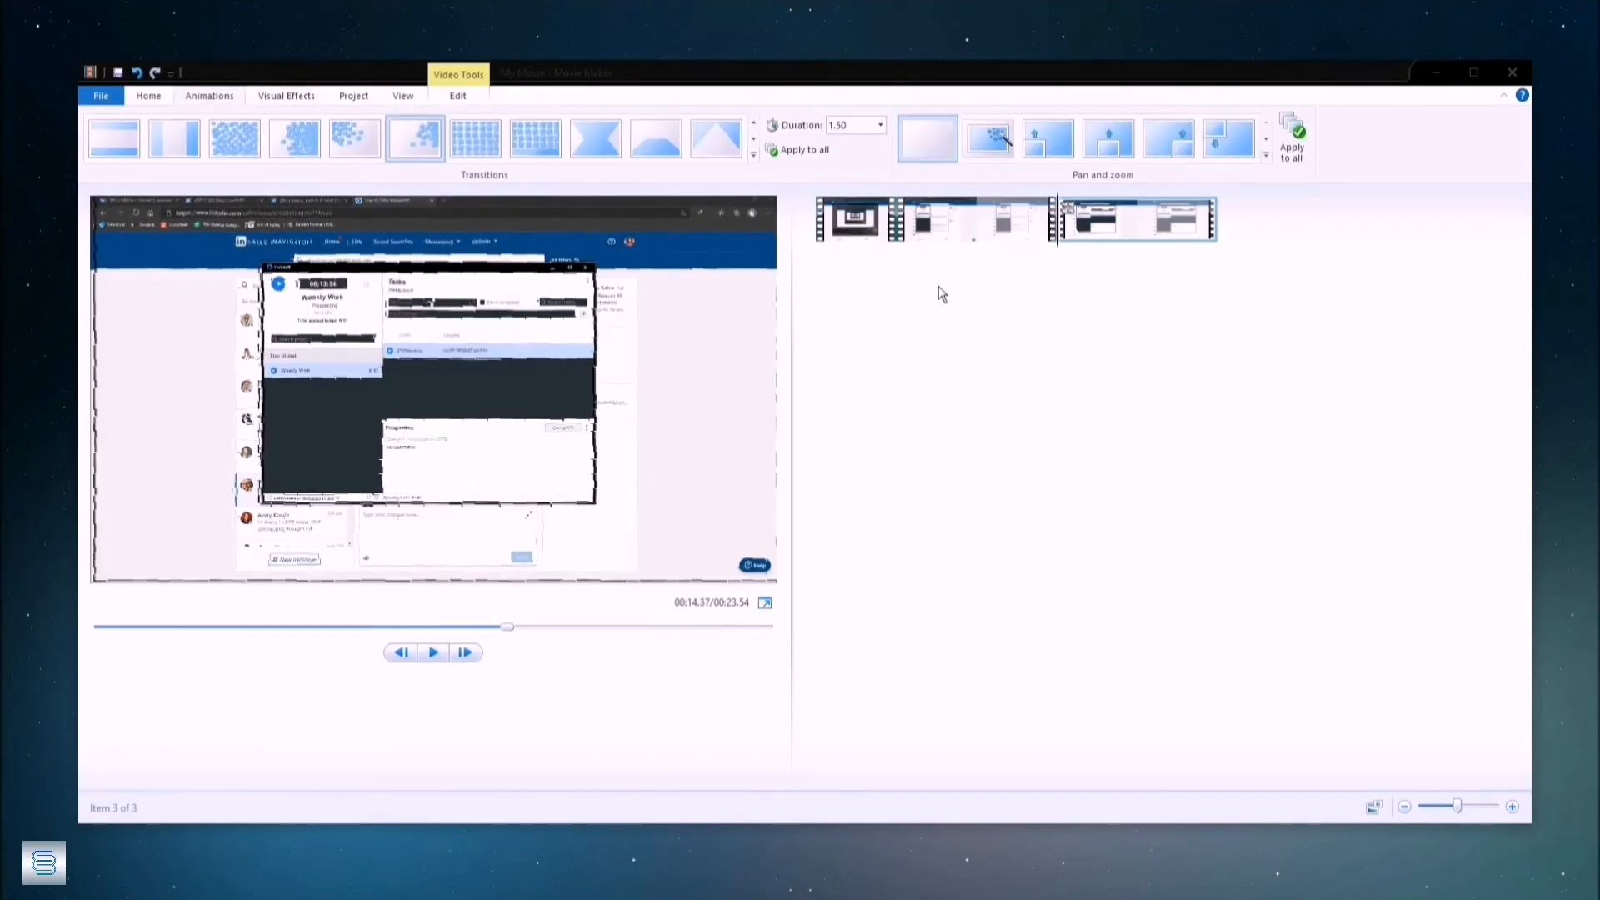
{"action": "left_click", "coordinate": [883, 130]}
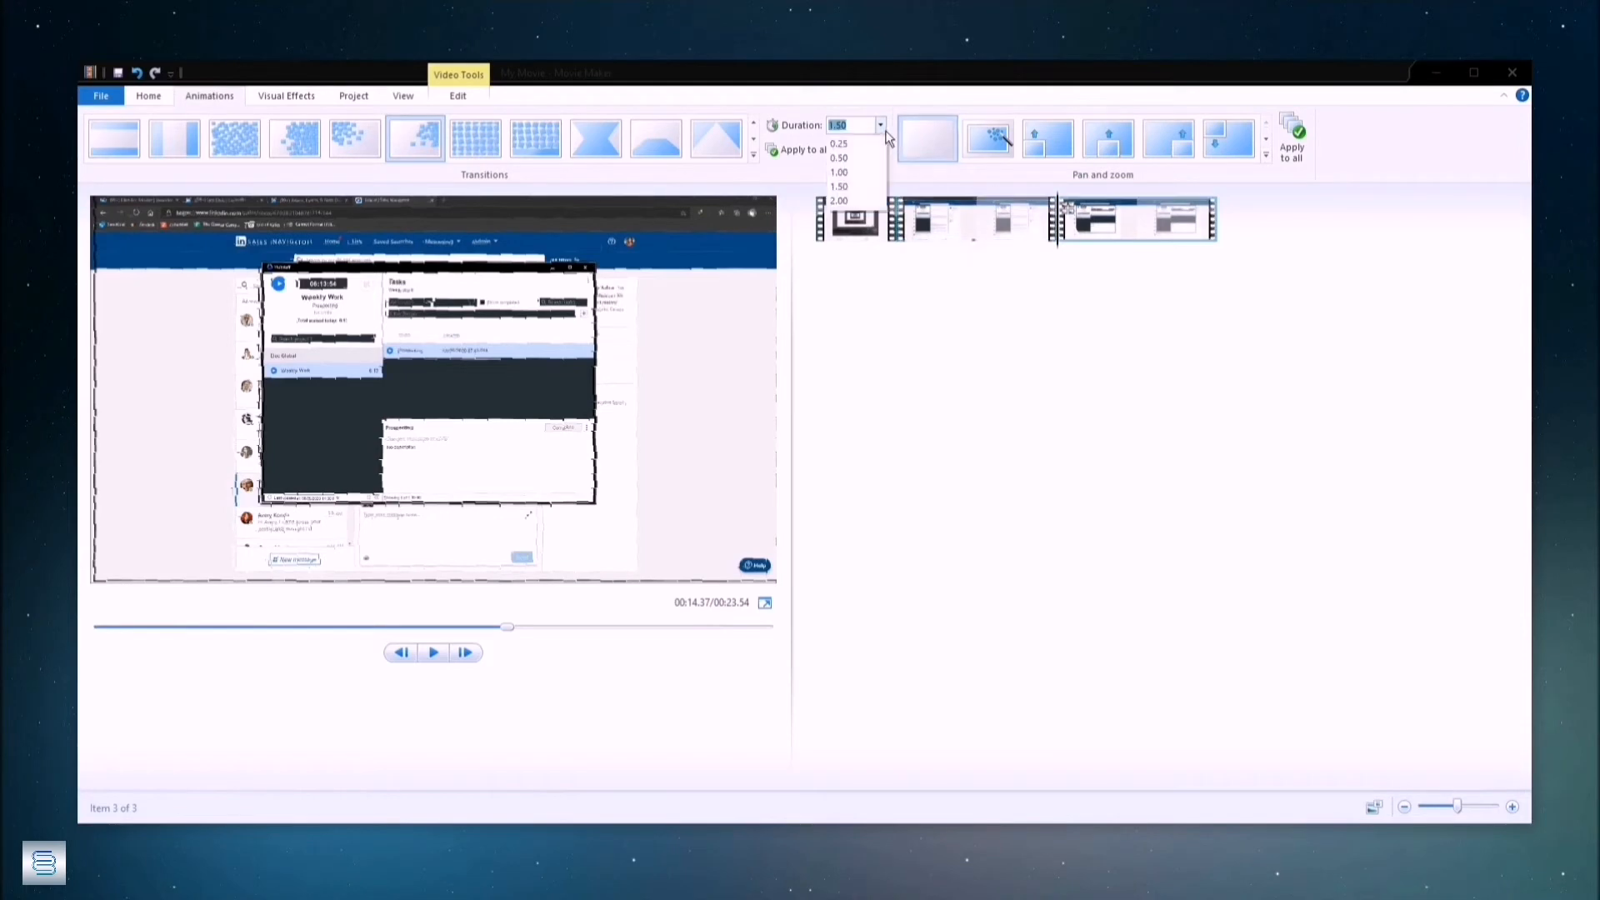
{"action": "left_click", "coordinate": [883, 131]}
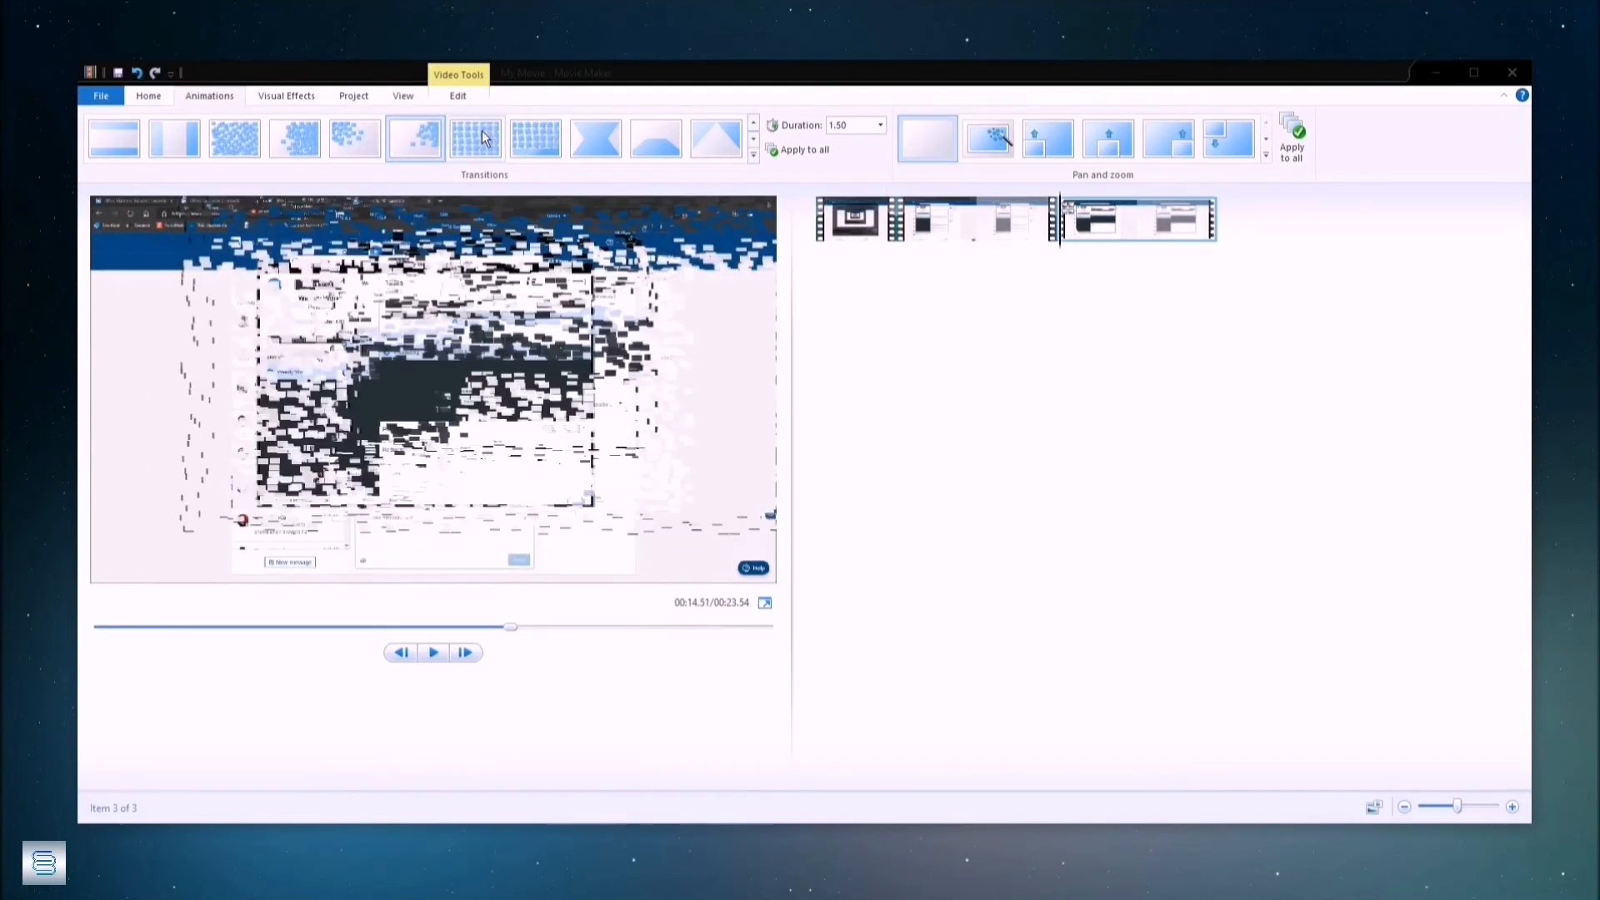
{"action": "left_click", "coordinate": [882, 127]}
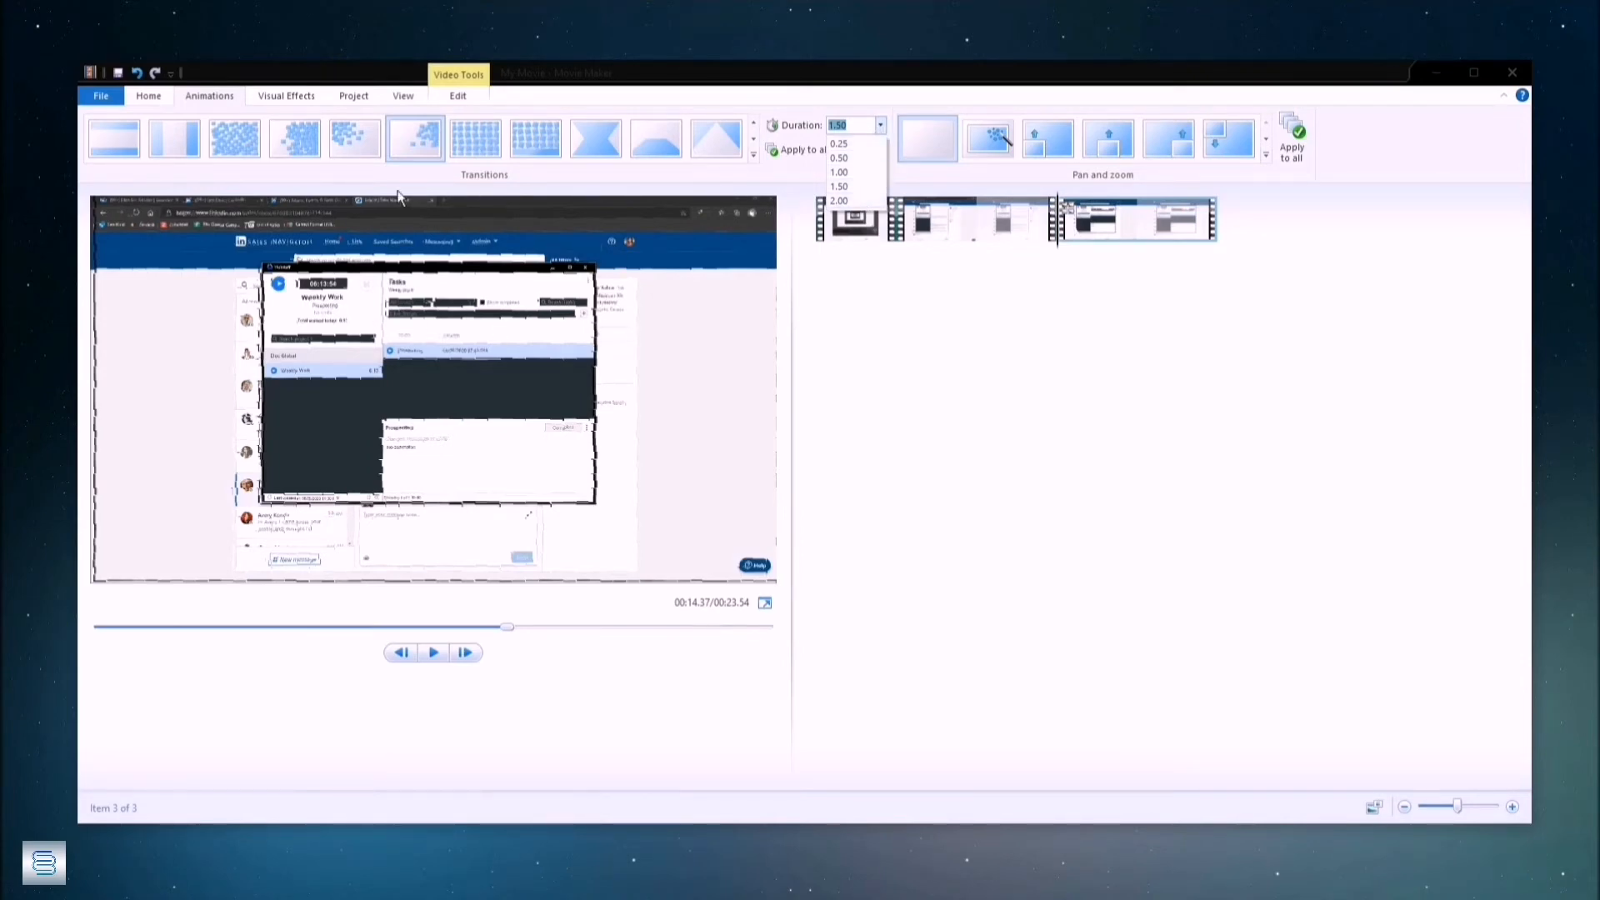
Step: Insert a title before the second clip, at about 6.3 seconds in the movie
{"action": "left_click", "coordinate": [875, 346]}
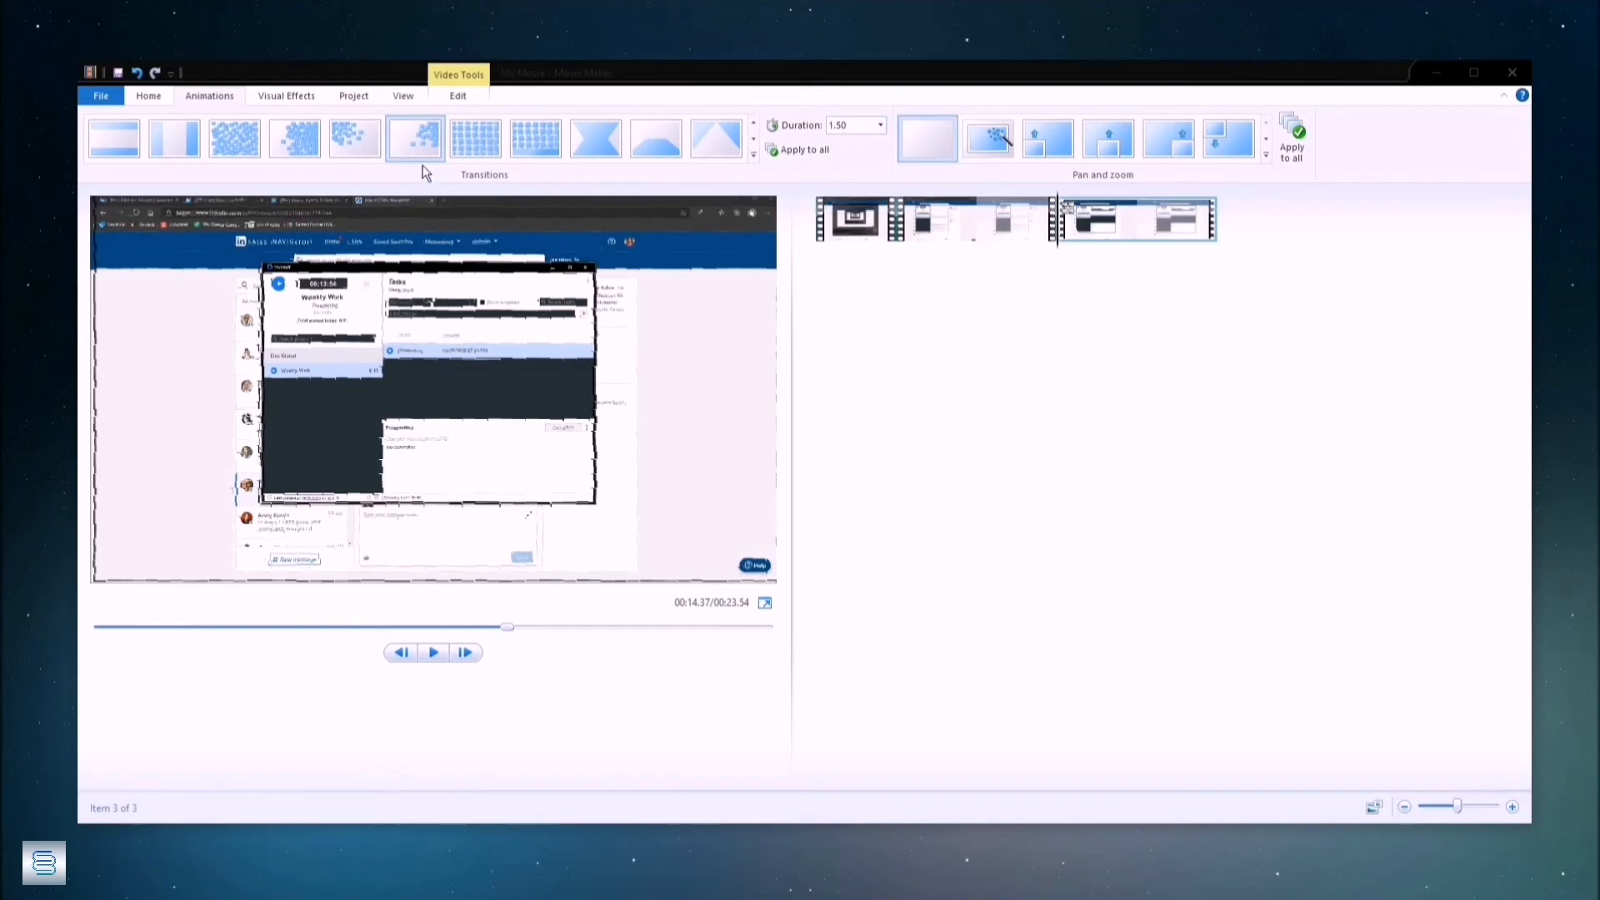
{"action": "left_click", "coordinate": [151, 97]}
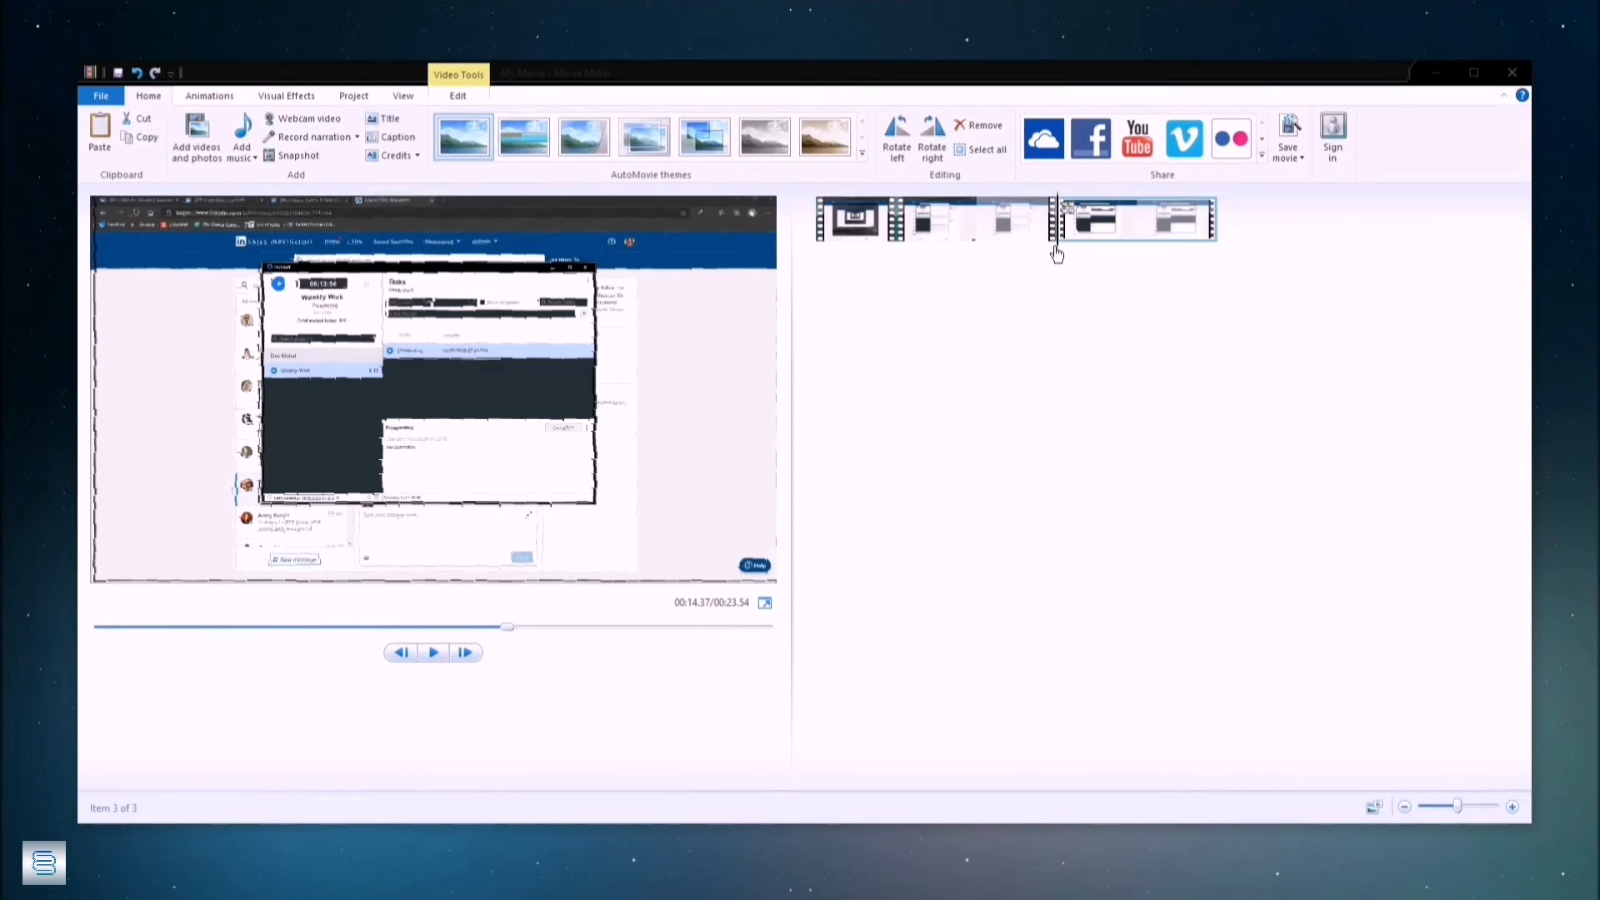
{"action": "left_click", "coordinate": [1225, 273]}
{"action": "left_click_drag", "start_coordinate": [1254, 270], "coordinate": [1056, 269]}
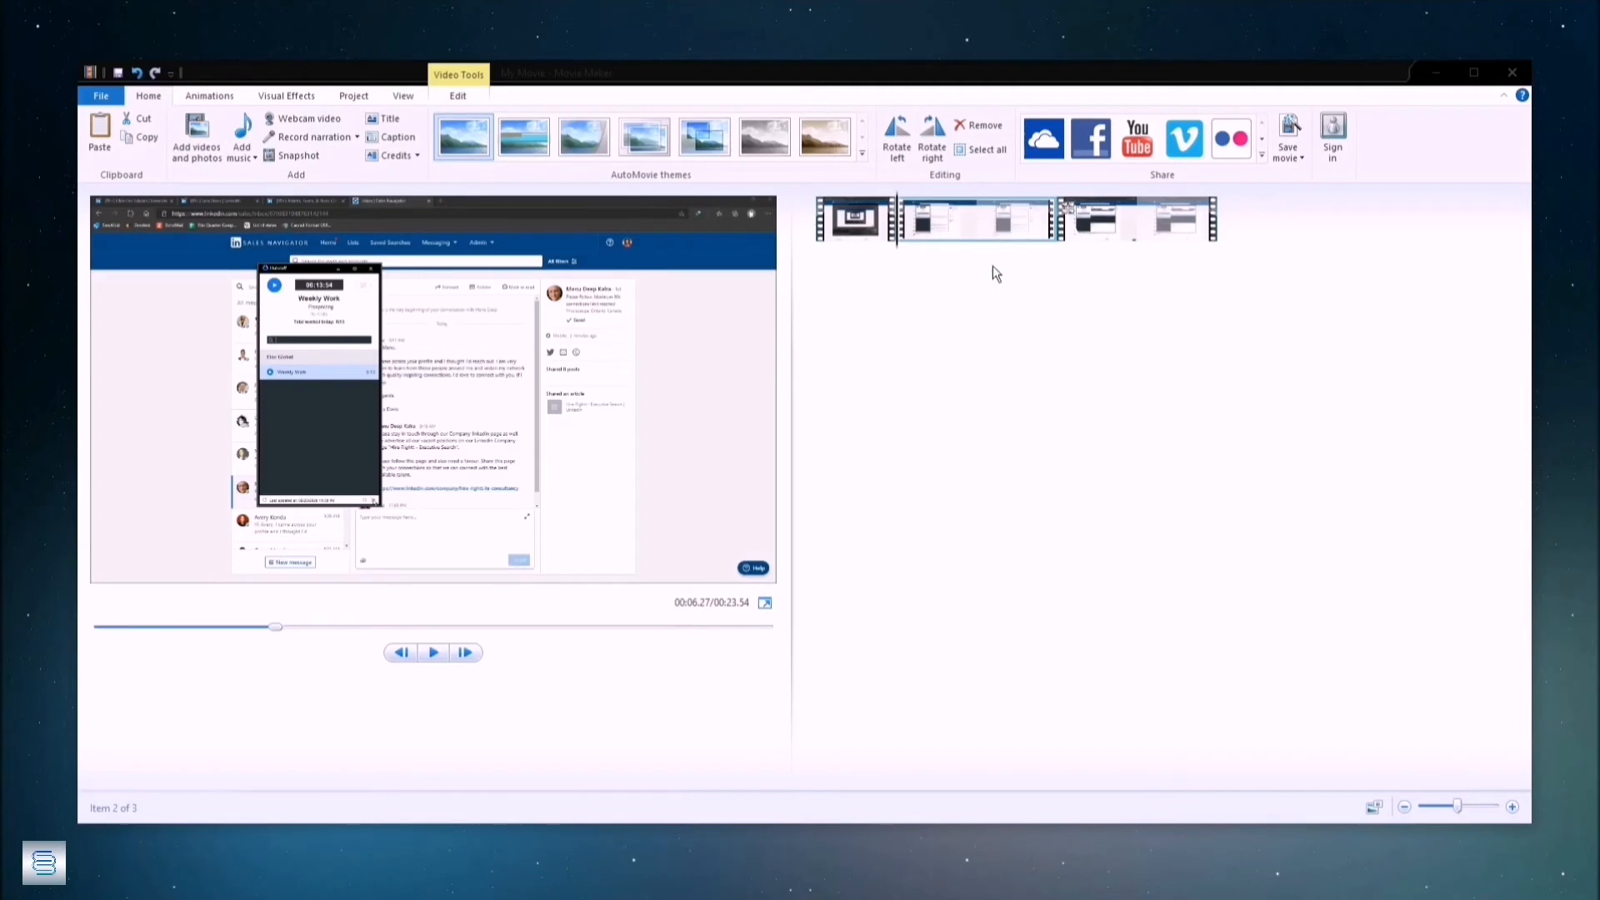
{"action": "left_click", "coordinate": [990, 218]}
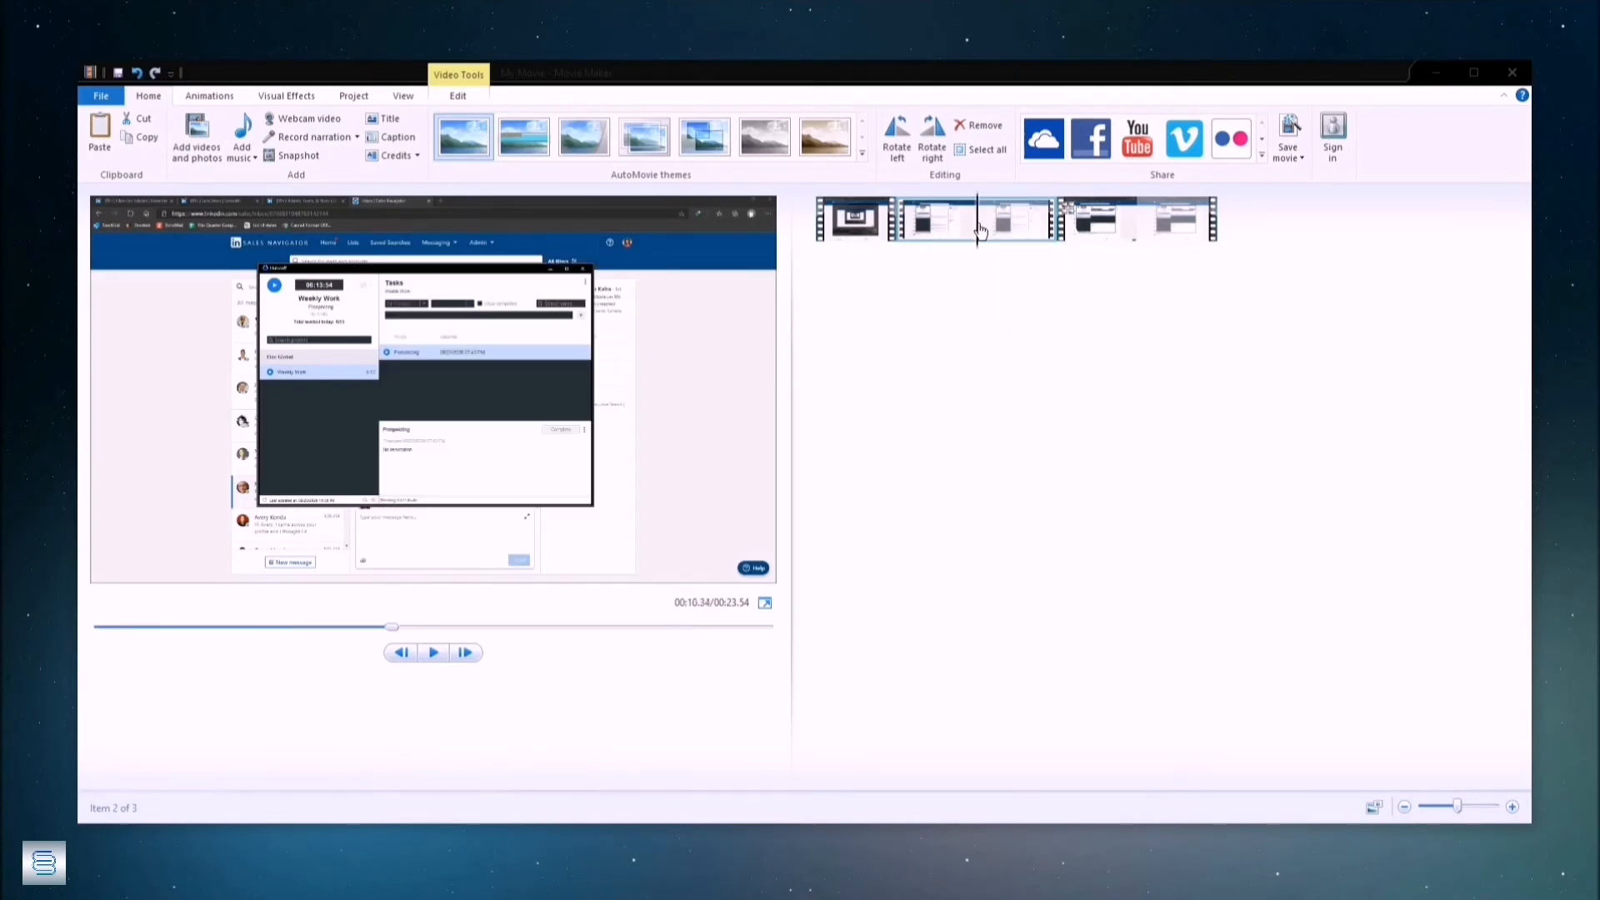
{"action": "left_click_drag", "start_coordinate": [990, 218], "coordinate": [899, 248]}
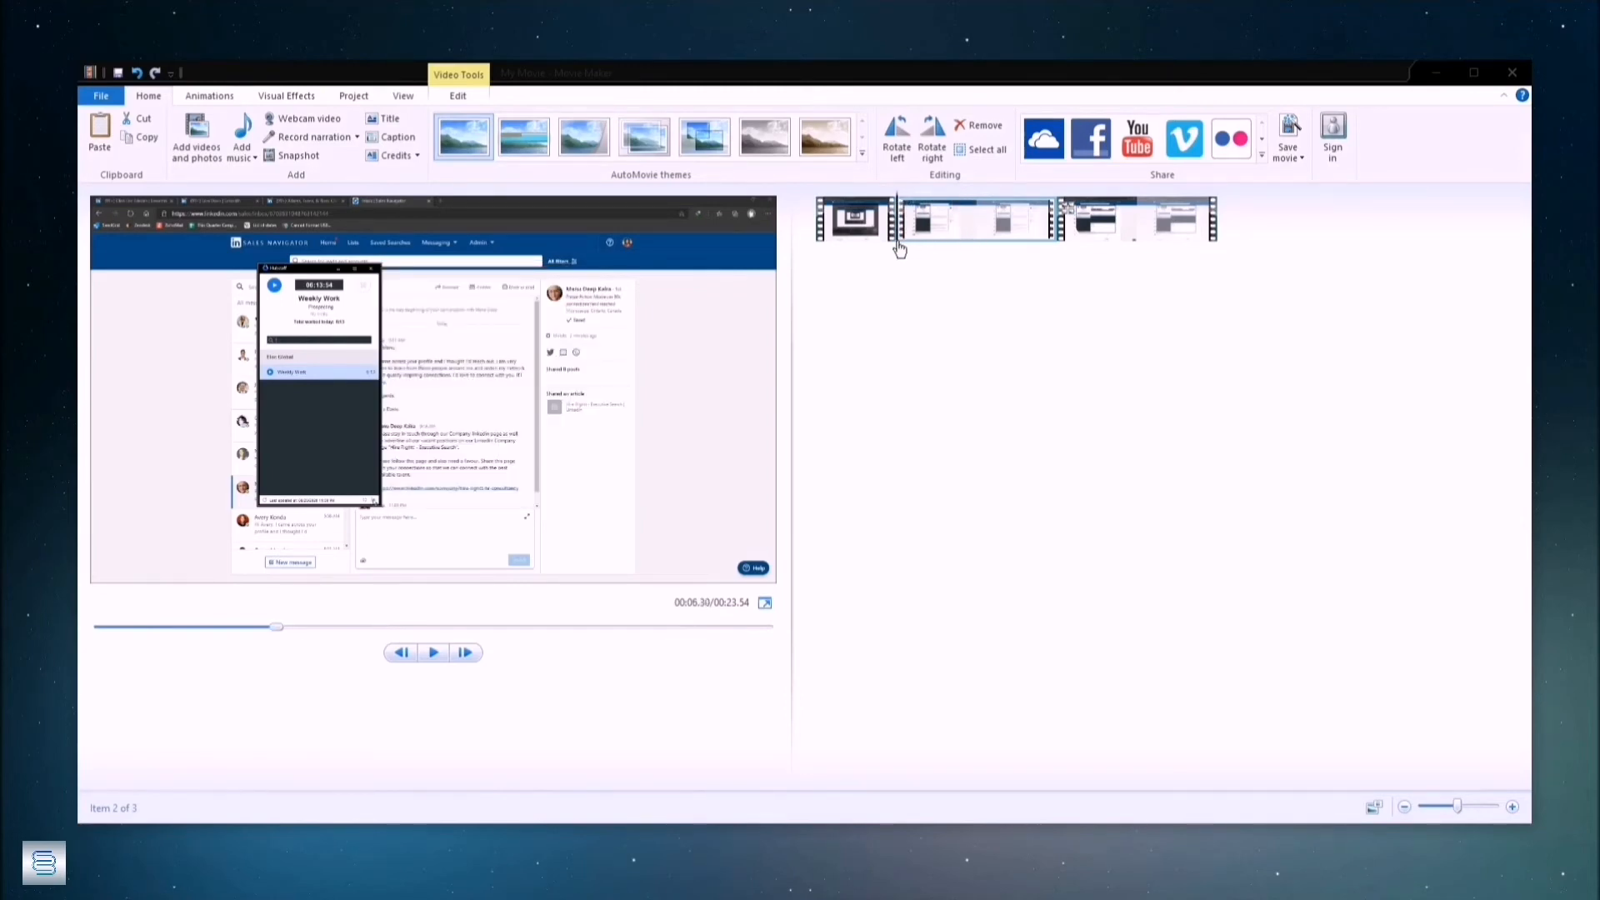
{"action": "left_click", "coordinate": [385, 119]}
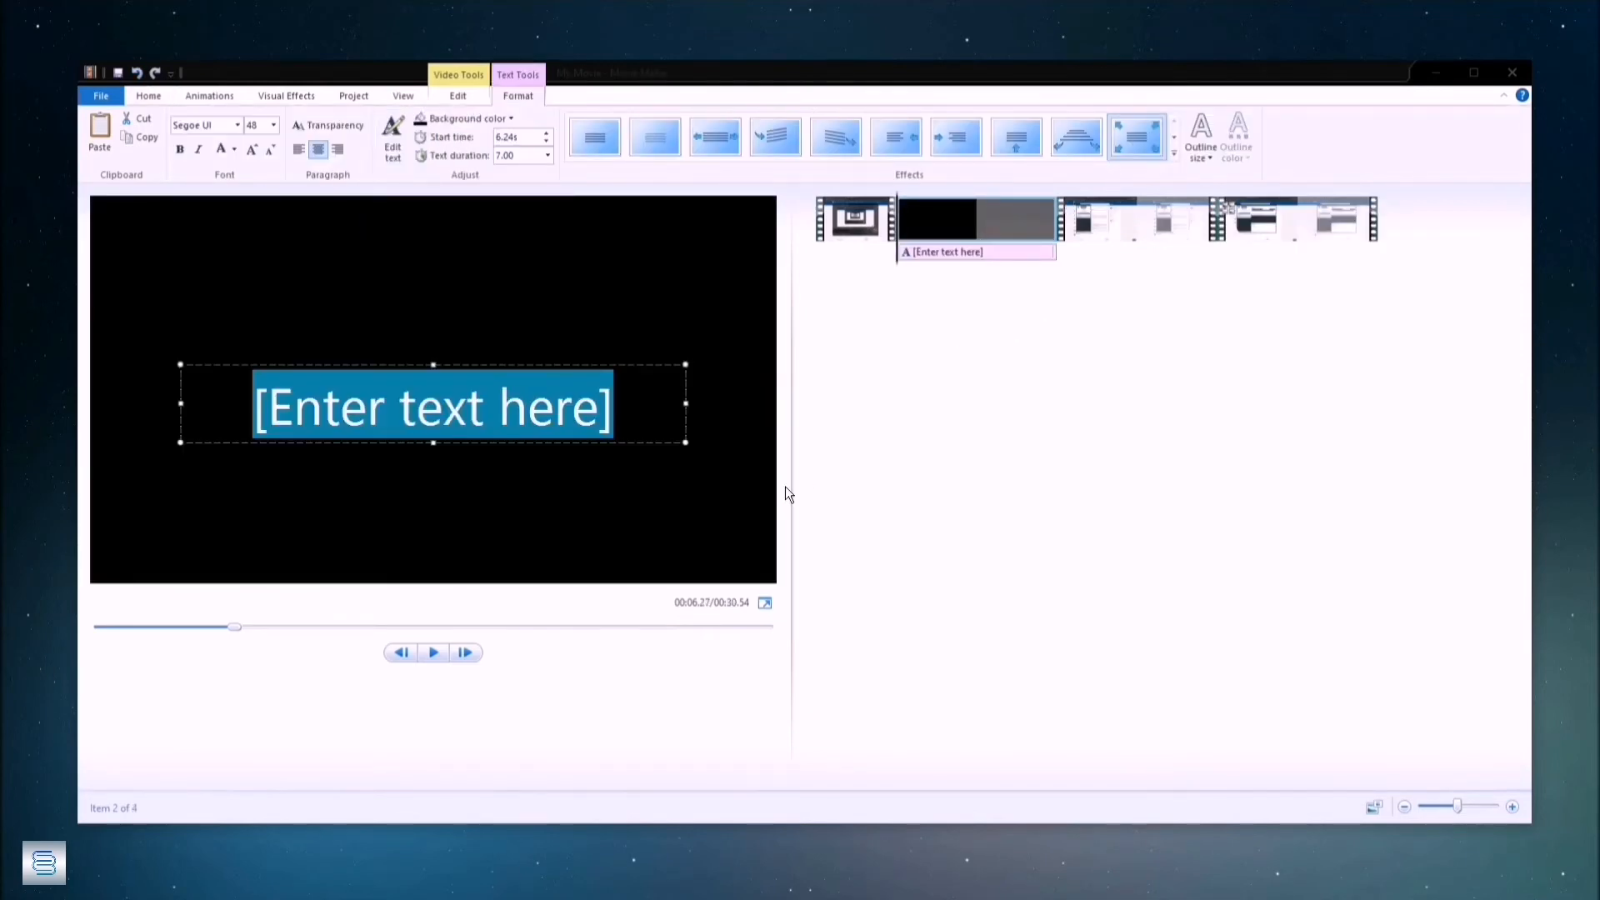
Step: Move the title's text box slightly upward and replace its placeholder text with Moonwake
{"action": "mouse_move", "coordinate": [522, 365]}
{"action": "left_mouse_down"}
{"action": "mouse_move", "coordinate": [524, 312]}
{"action": "mouse_move", "coordinate": [523, 335]}
{"action": "left_mouse_up"}
{"action": "left_click", "coordinate": [487, 375]}
{"action": "triple_click", "coordinate": [476, 376]}
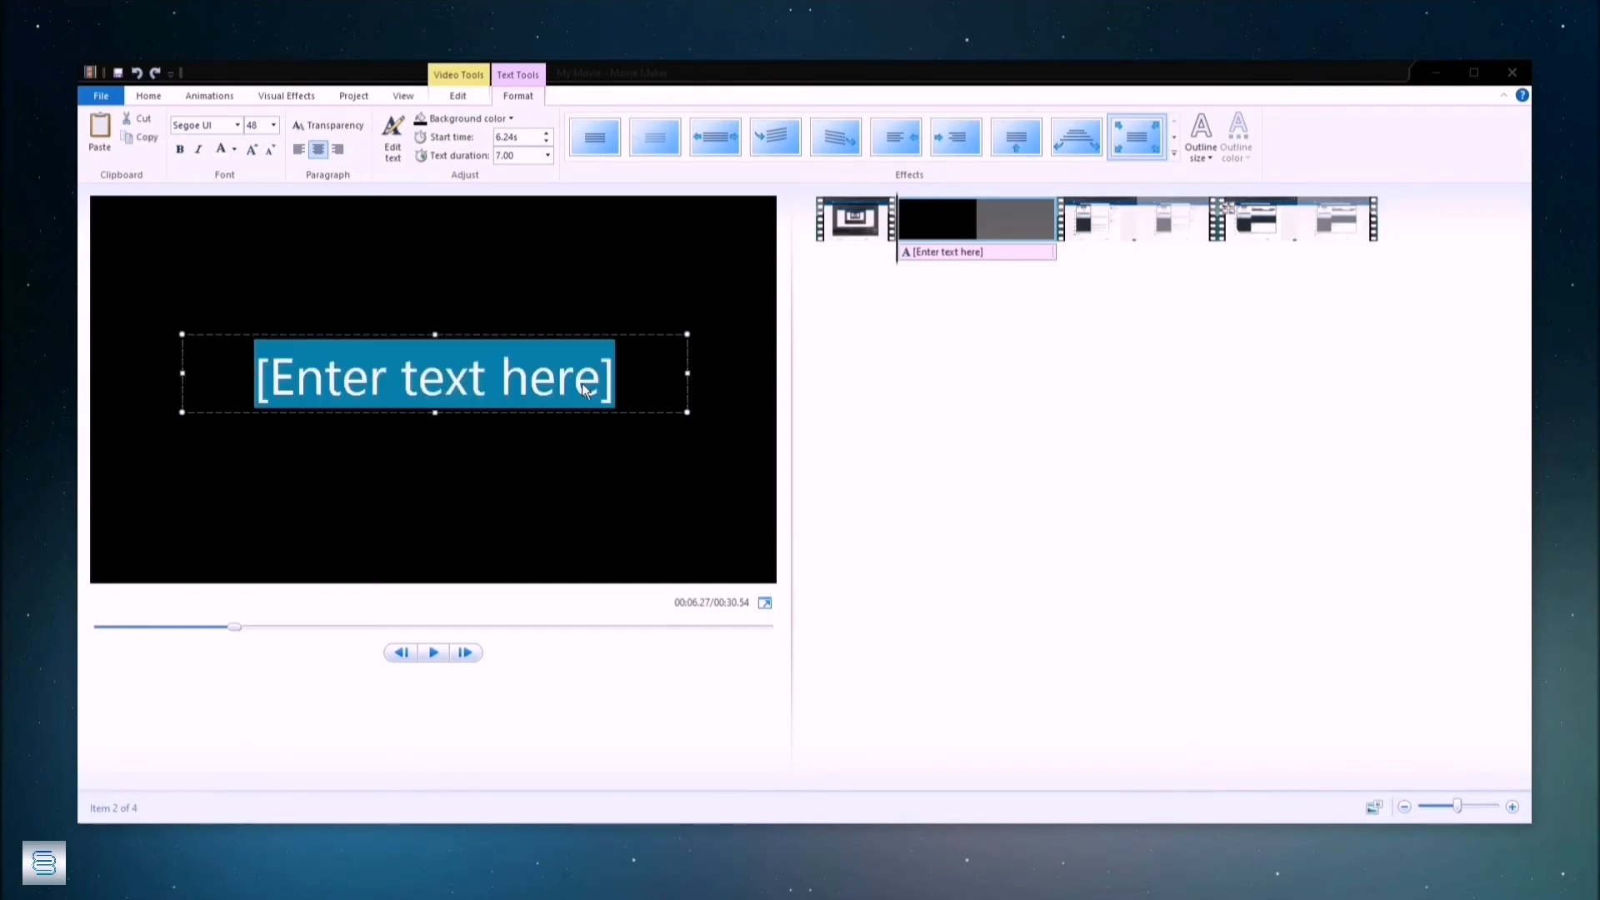
{"action": "type", "text": "Moonwake"}
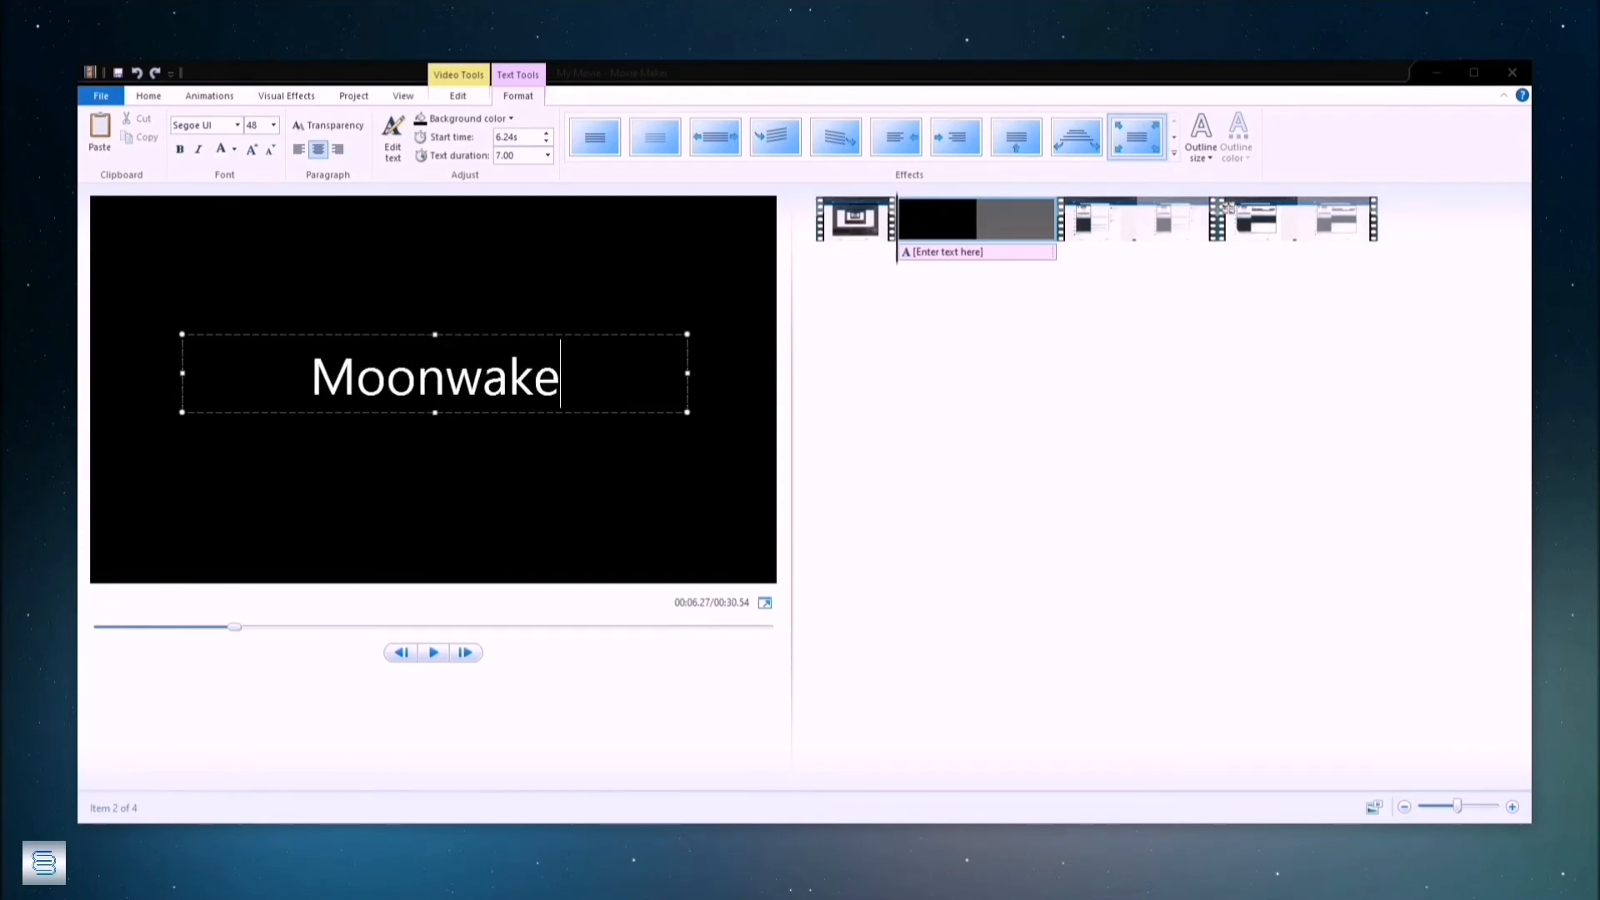
Step: Apply the second Emphasis effect to the Moonwake title and play the title from its start
{"action": "left_click", "coordinate": [1174, 153]}
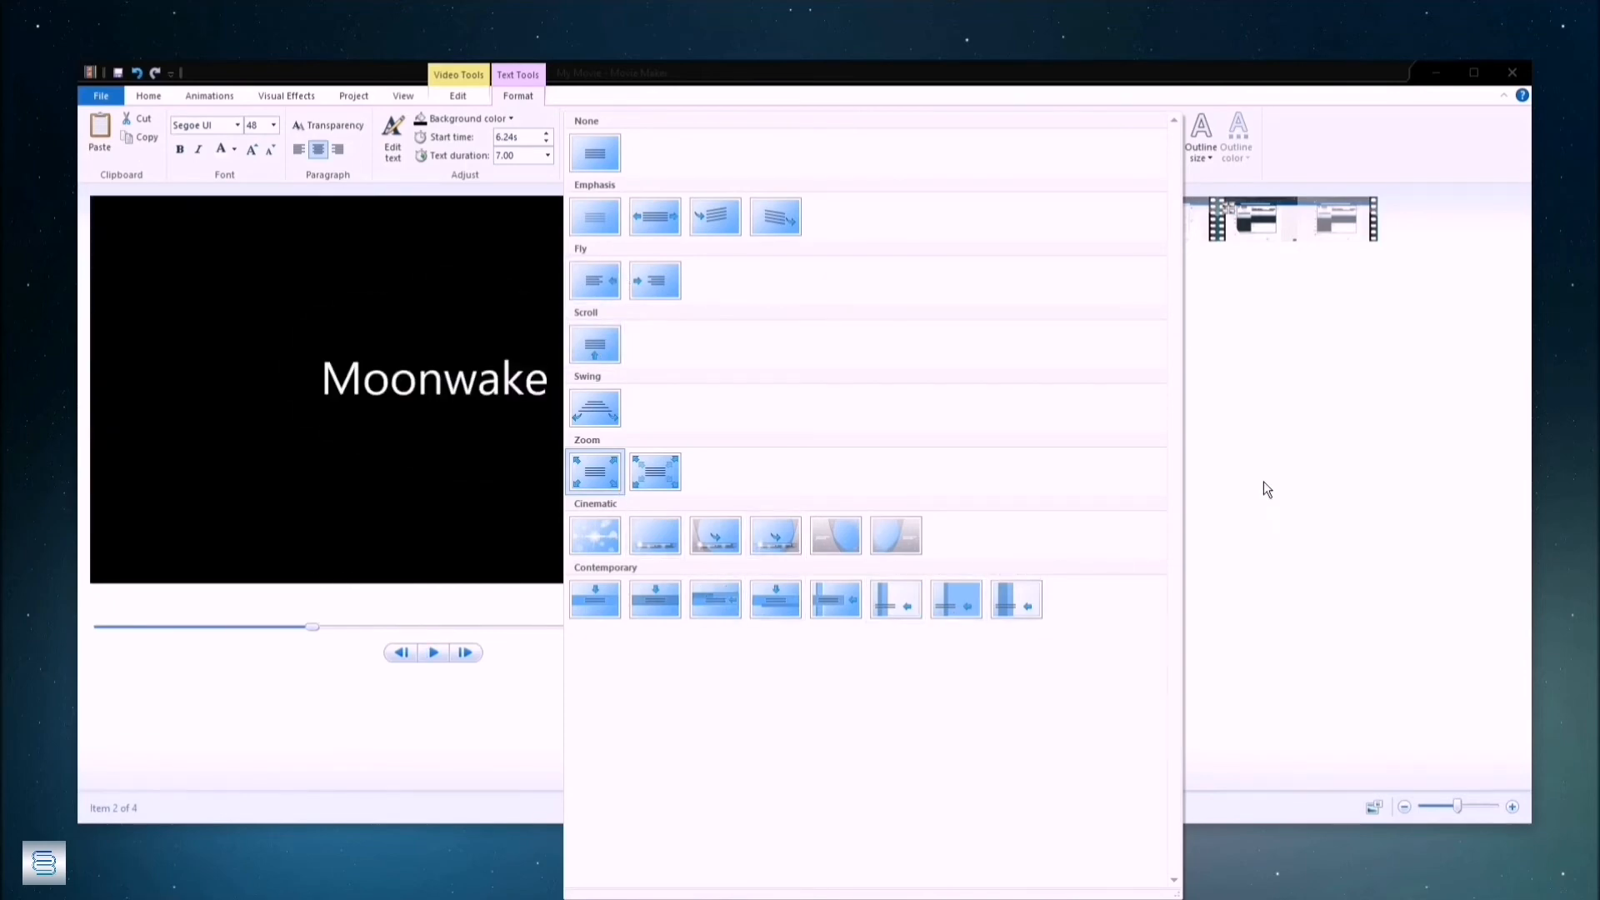
{"action": "left_click", "coordinate": [656, 218]}
{"action": "left_click_drag", "start_coordinate": [979, 267], "coordinate": [887, 265]}
{"action": "left_click", "coordinate": [433, 652]}
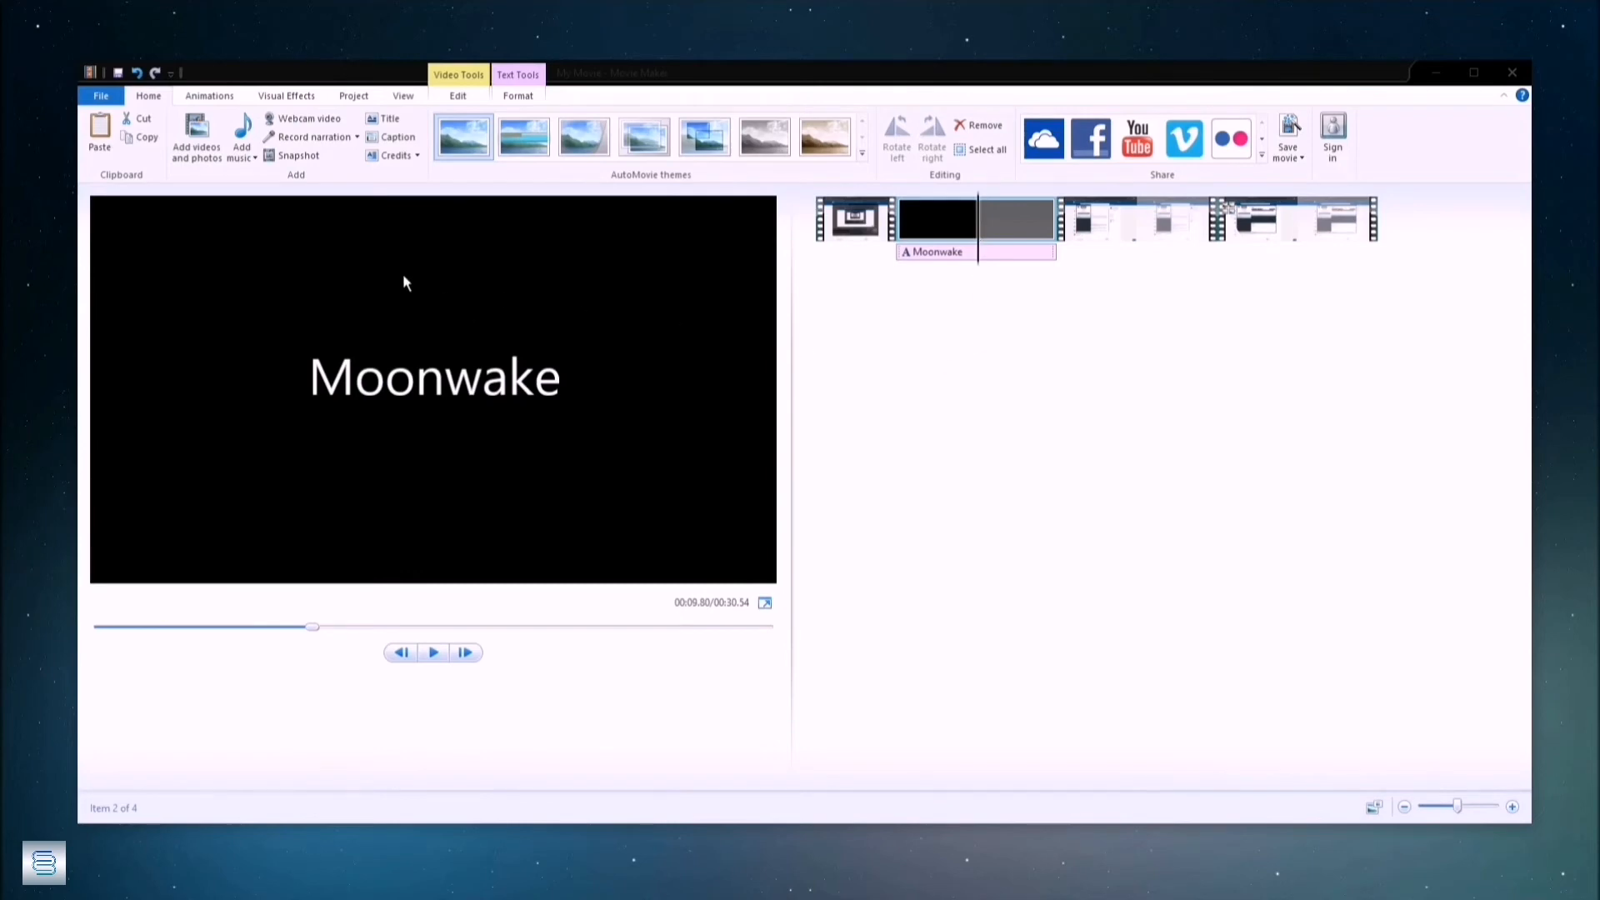
Step: Set the Moonwake title's font to Bahnschrift Light
{"action": "left_click", "coordinate": [392, 370]}
{"action": "left_click", "coordinate": [239, 127]}
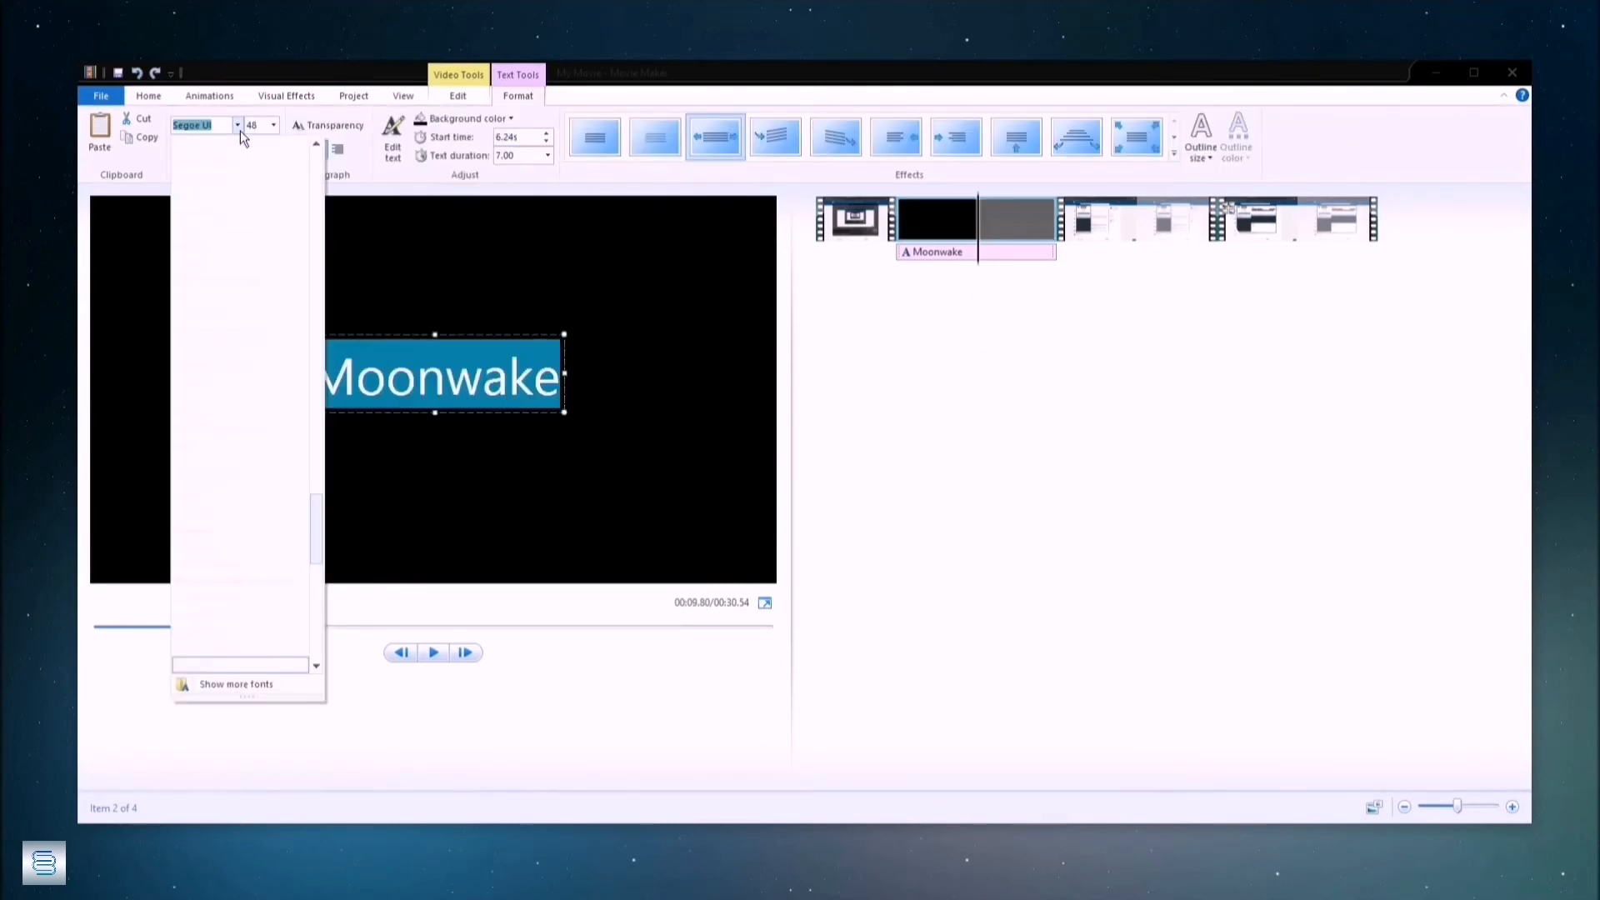
{"action": "left_click_drag", "start_coordinate": [312, 527], "coordinate": [216, 353]}
{"action": "scroll", "coordinate": [248, 358], "scroll_direction": "up", "scroll_amount": 3}
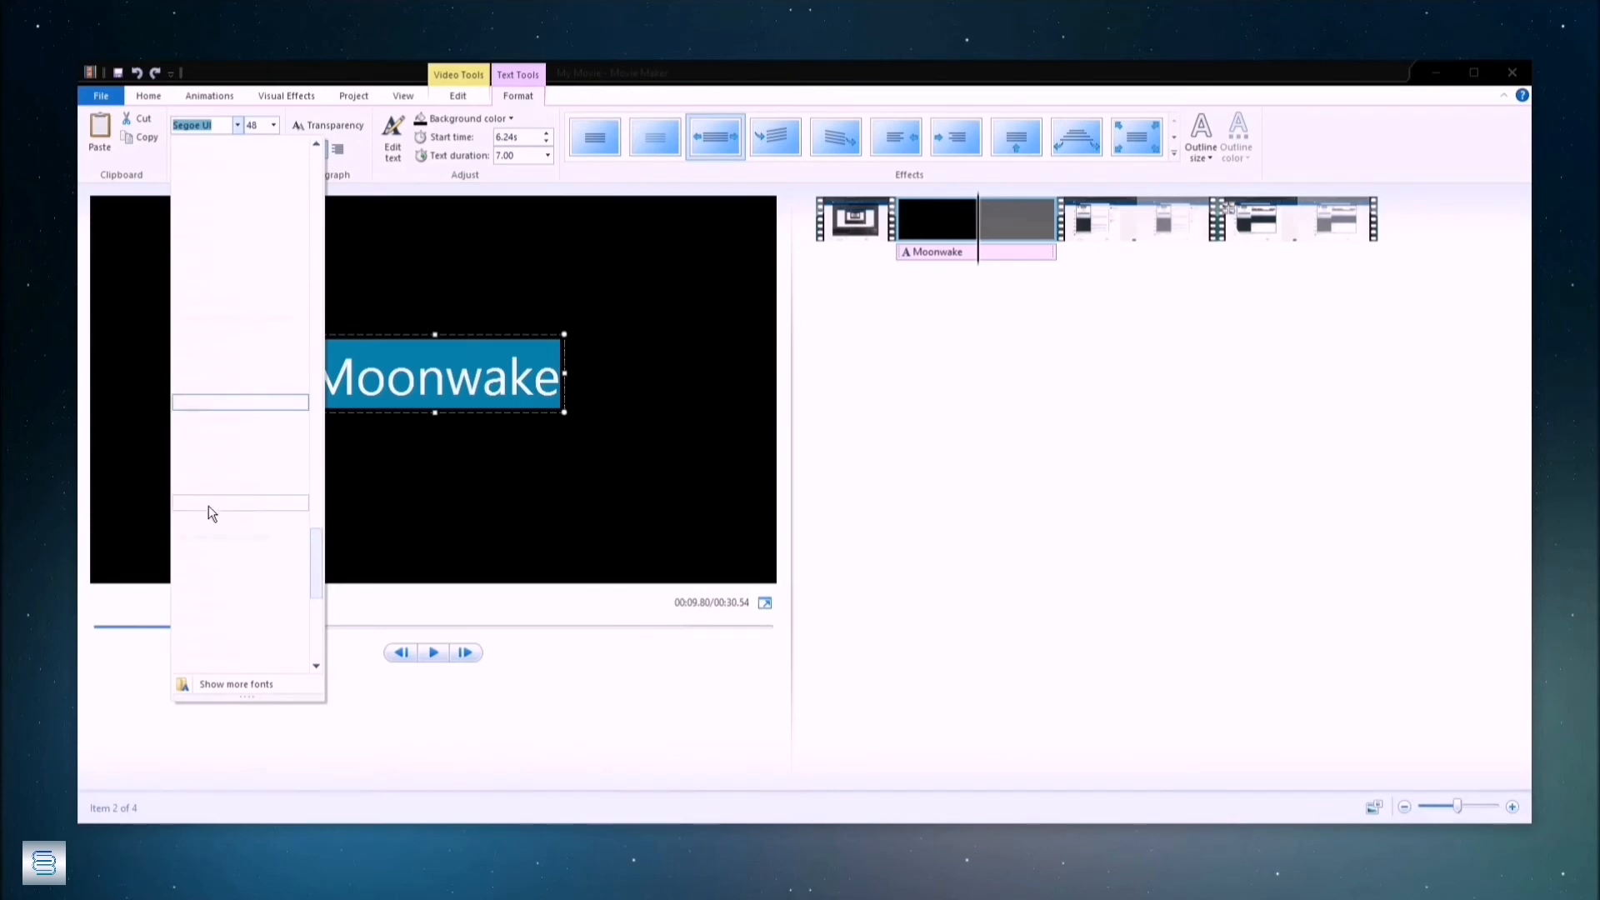
{"action": "left_click_drag", "start_coordinate": [315, 561], "coordinate": [302, 287]}
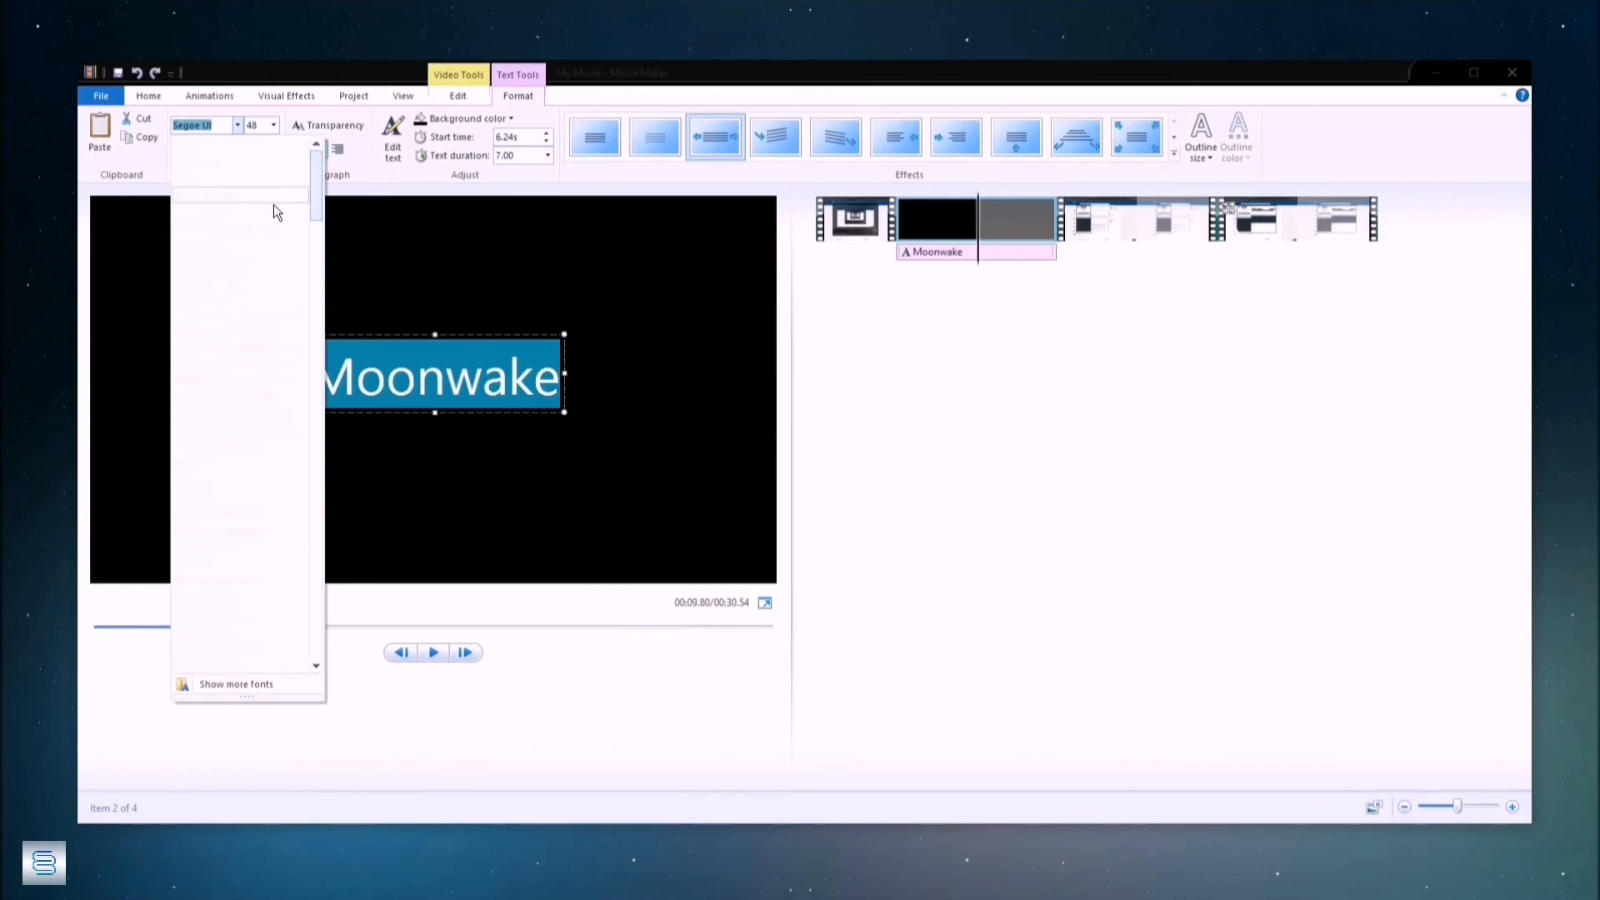
{"action": "left_click", "coordinate": [243, 280]}
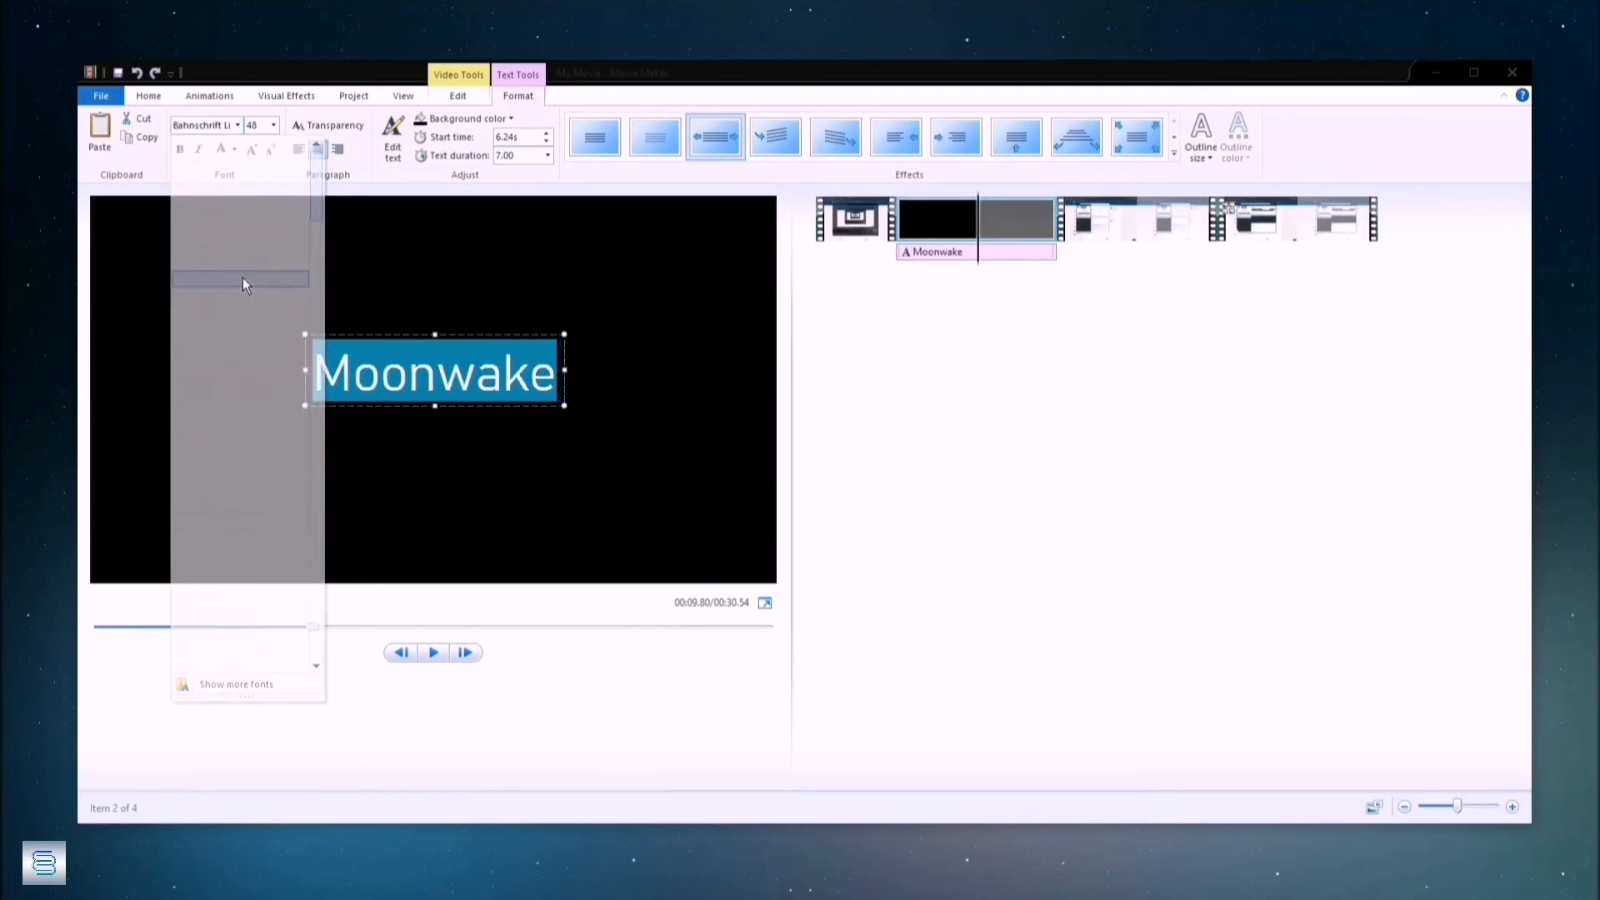
Step: Set the Moonwake title's font to Algerian and widen its text box so the word fits on one line
{"action": "left_click", "coordinate": [464, 382]}
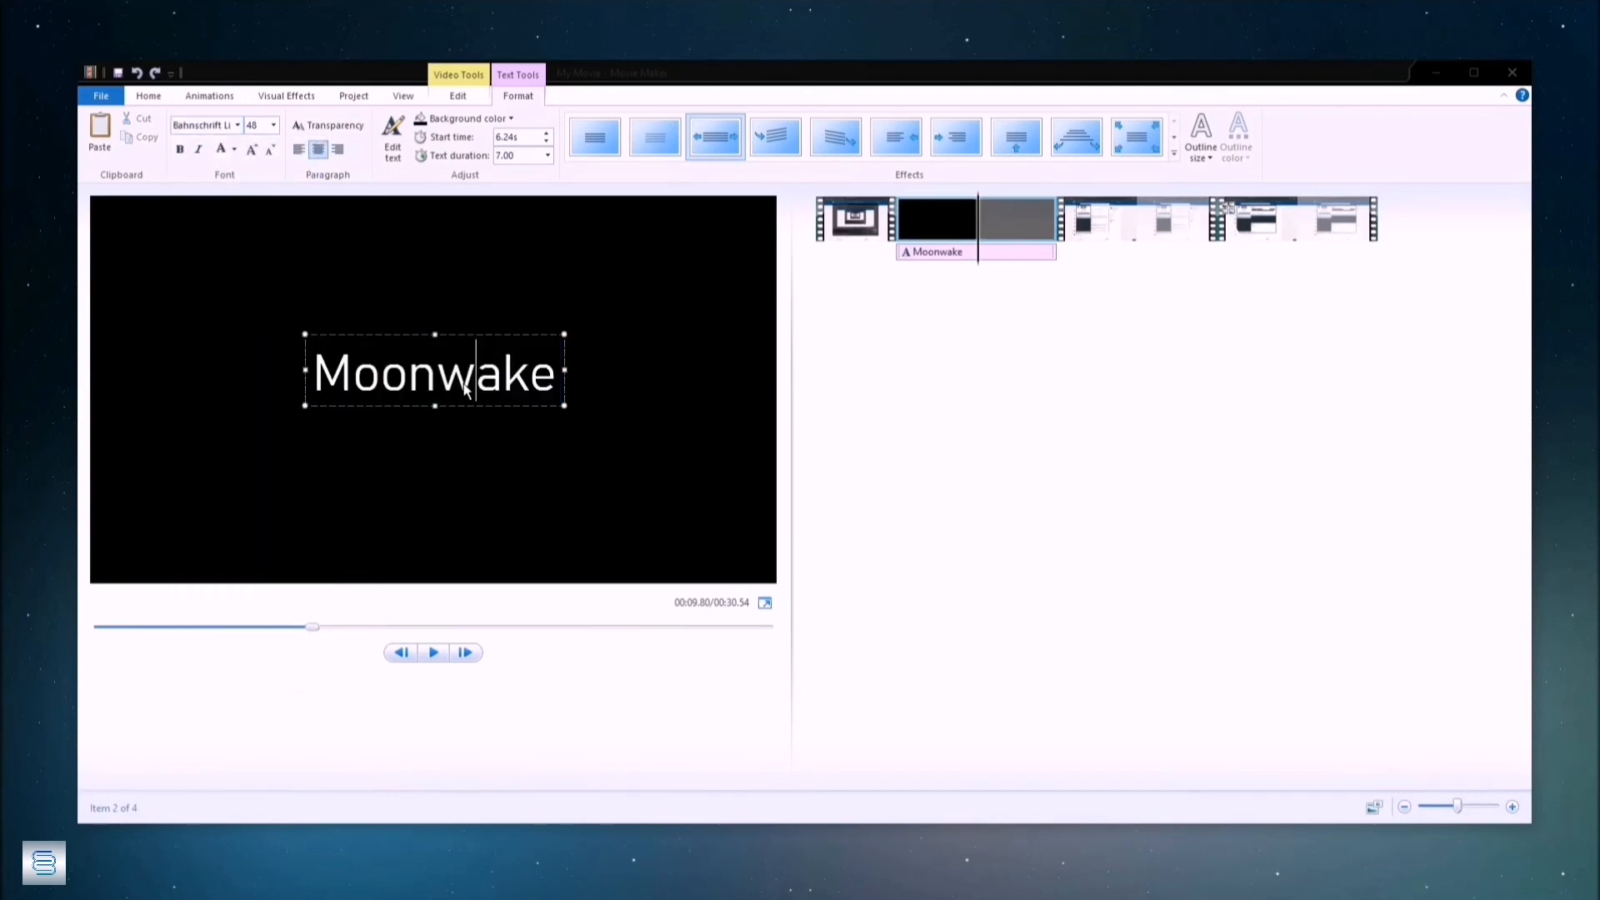
{"action": "left_click_drag", "start_coordinate": [325, 379], "coordinate": [528, 378]}
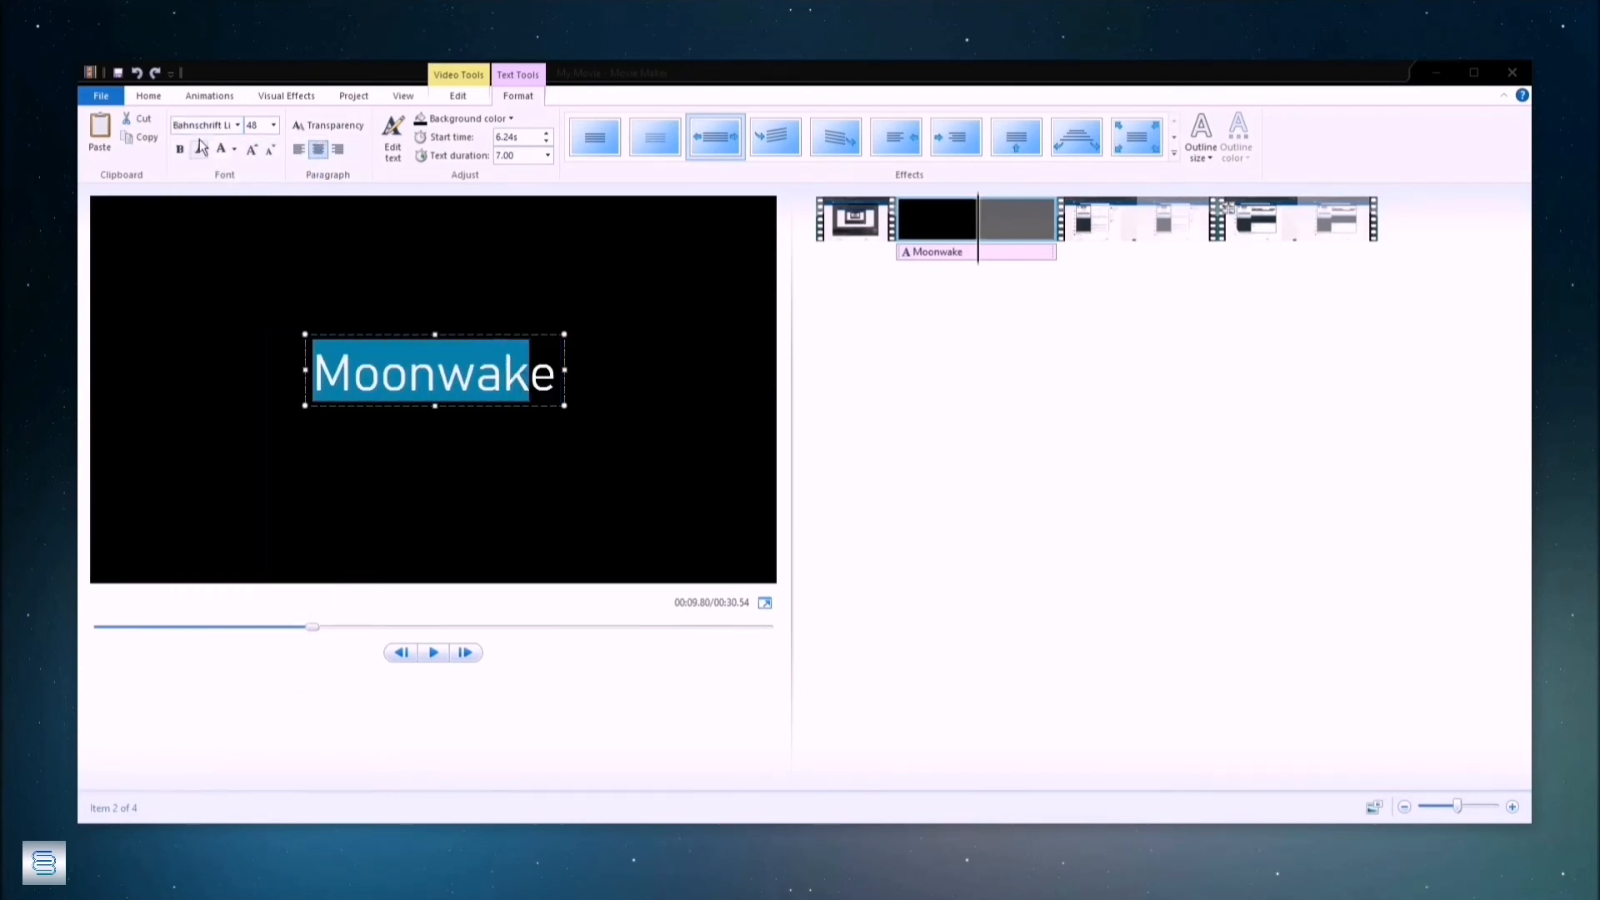
{"action": "left_click", "coordinate": [239, 126]}
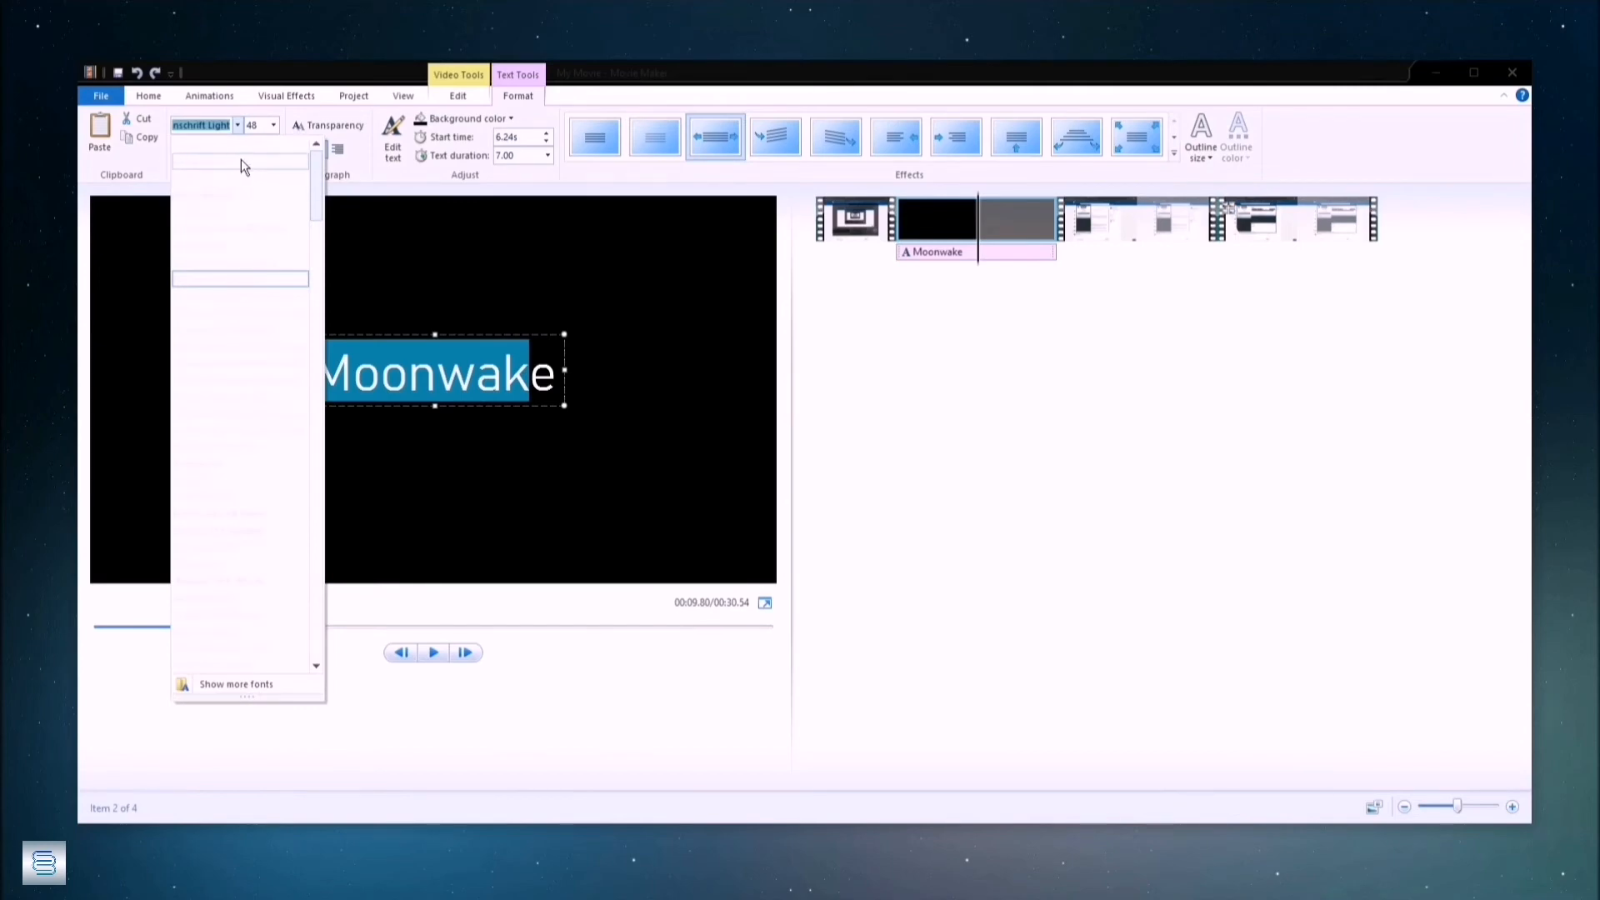
{"action": "left_click", "coordinate": [242, 158]}
{"action": "left_click", "coordinate": [564, 395]}
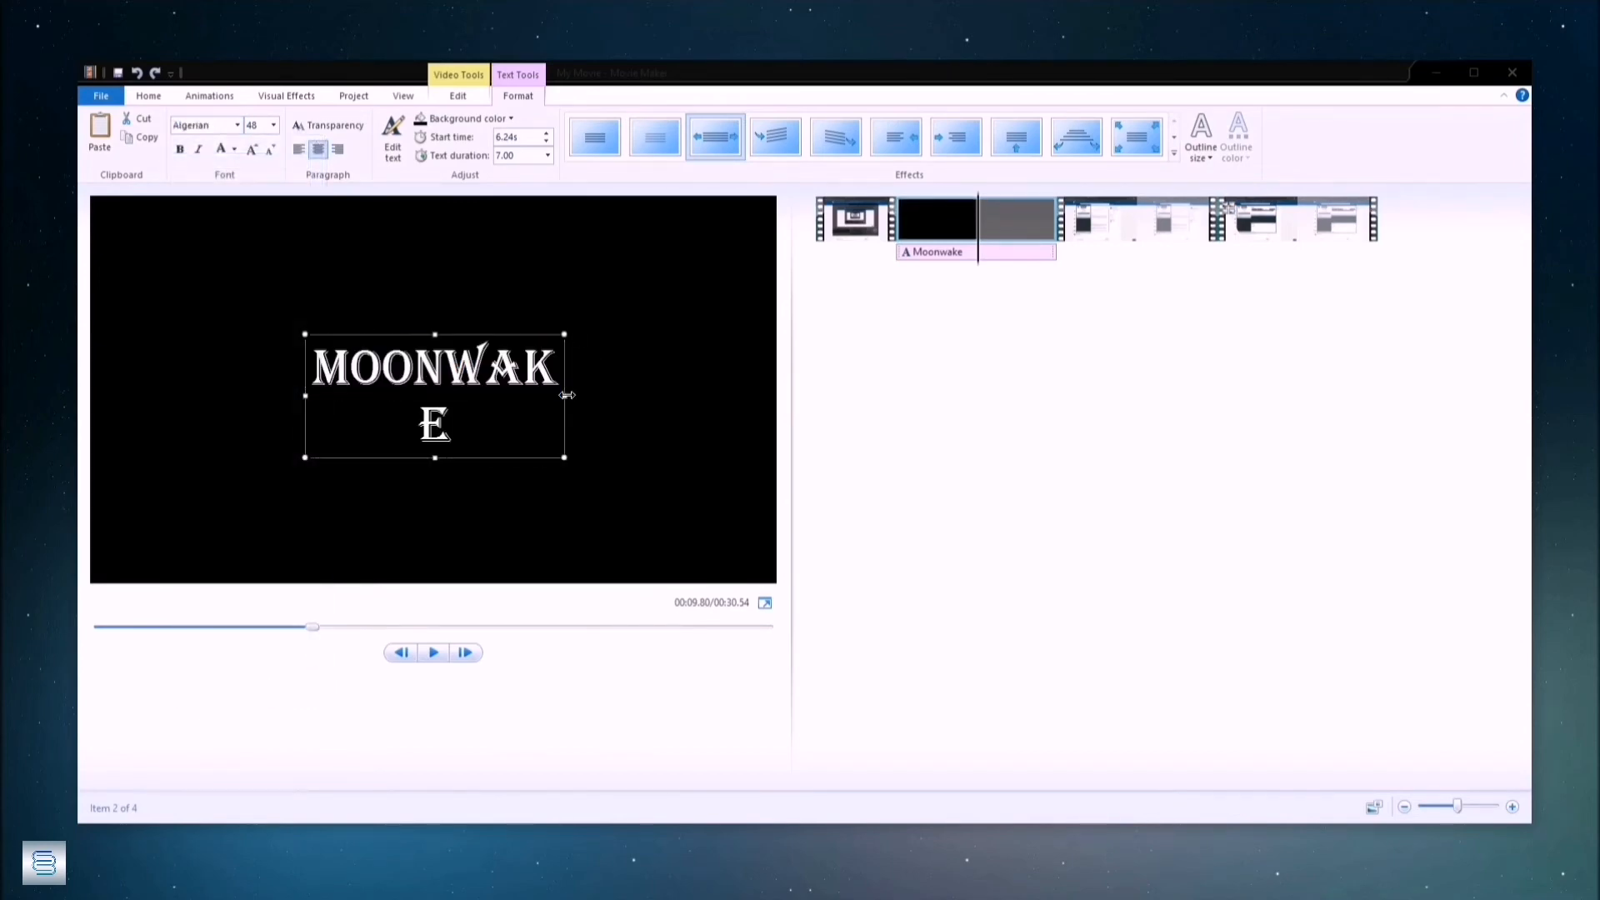
{"action": "left_click_drag", "start_coordinate": [564, 396], "coordinate": [662, 395]}
Step: Increase the title's font size to 72, widen its text box and reposition it nearer the frame's centre
{"action": "left_click", "coordinate": [274, 125]}
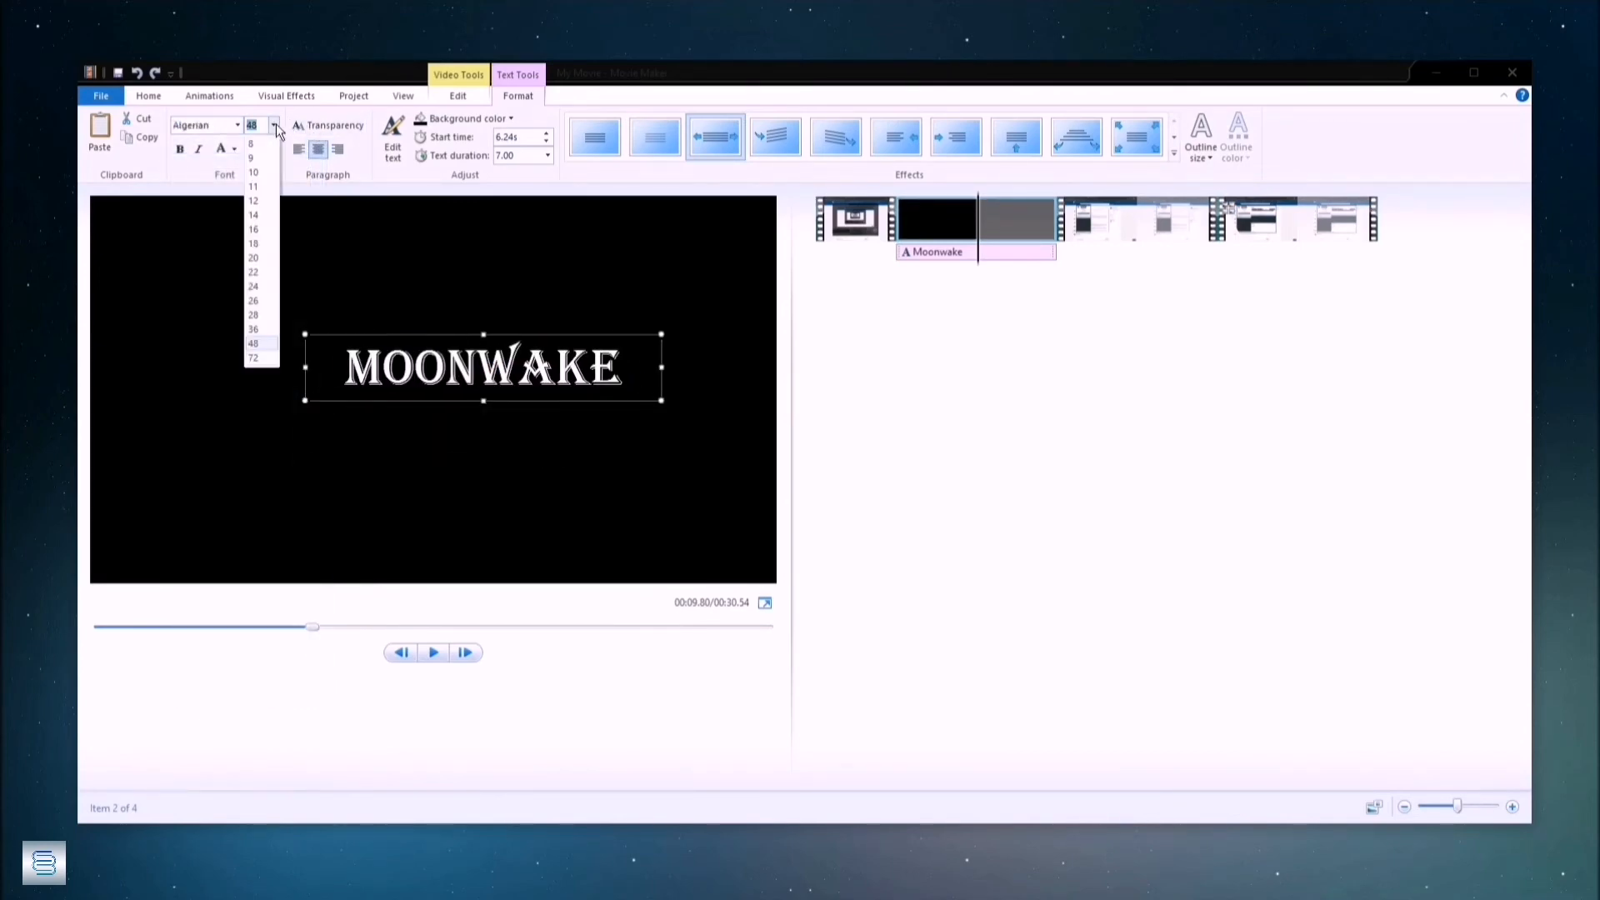
{"action": "left_click", "coordinate": [254, 357]}
{"action": "left_click_drag", "start_coordinate": [305, 427], "coordinate": [101, 427]}
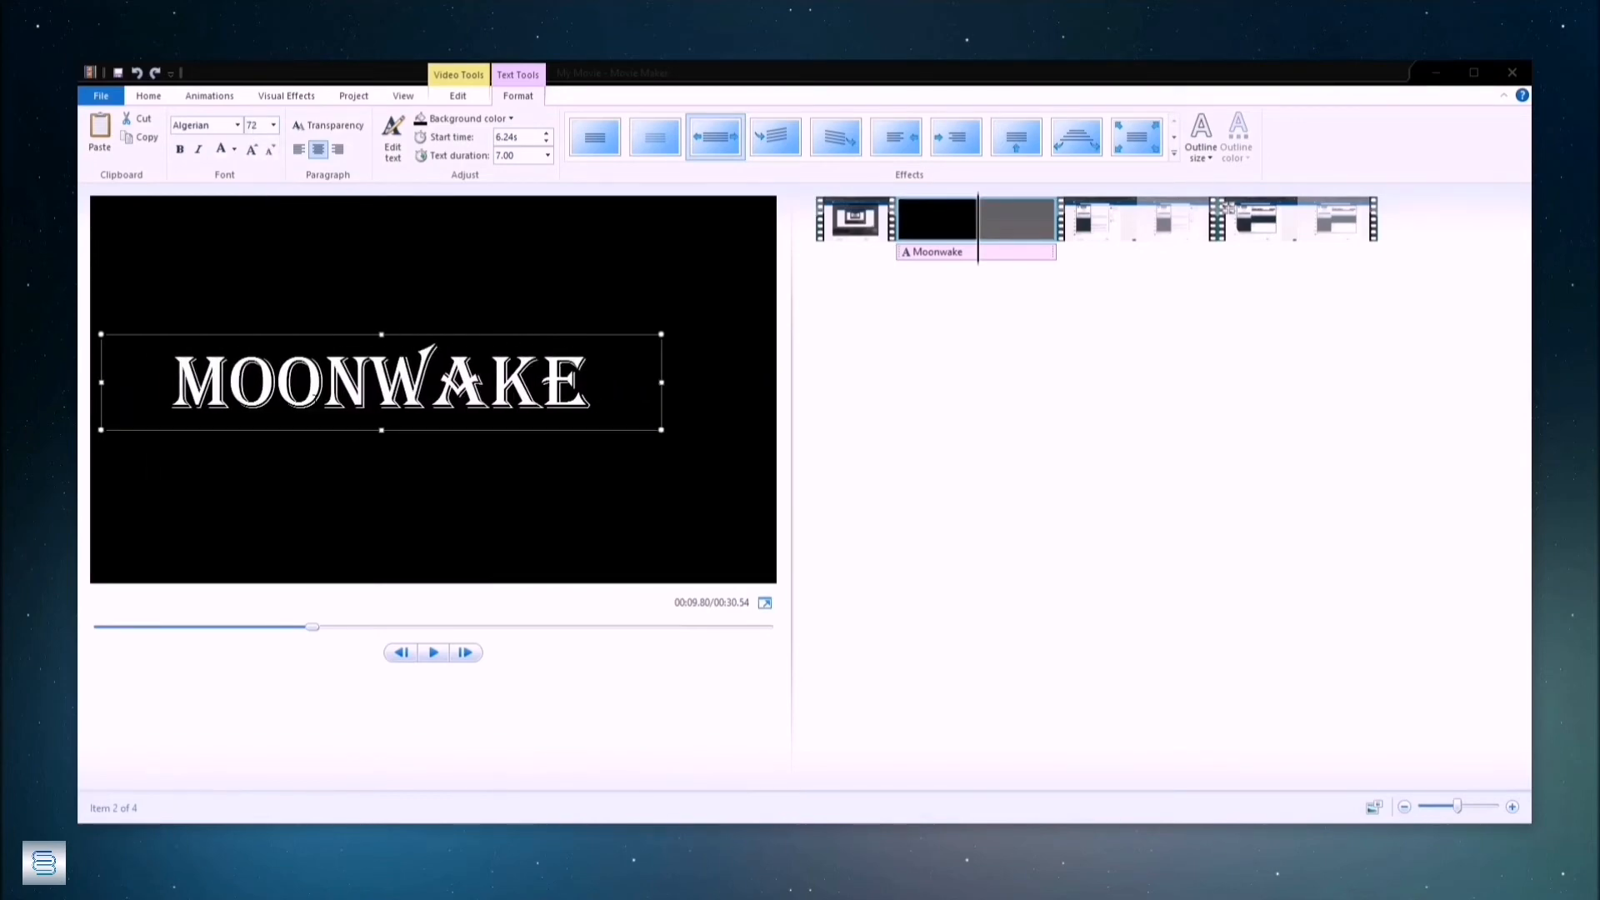
{"action": "left_click_drag", "start_coordinate": [450, 333], "coordinate": [540, 325]}
Step: Try adjusting the transparency of the Moonwake title text
{"action": "left_click", "coordinate": [328, 125]}
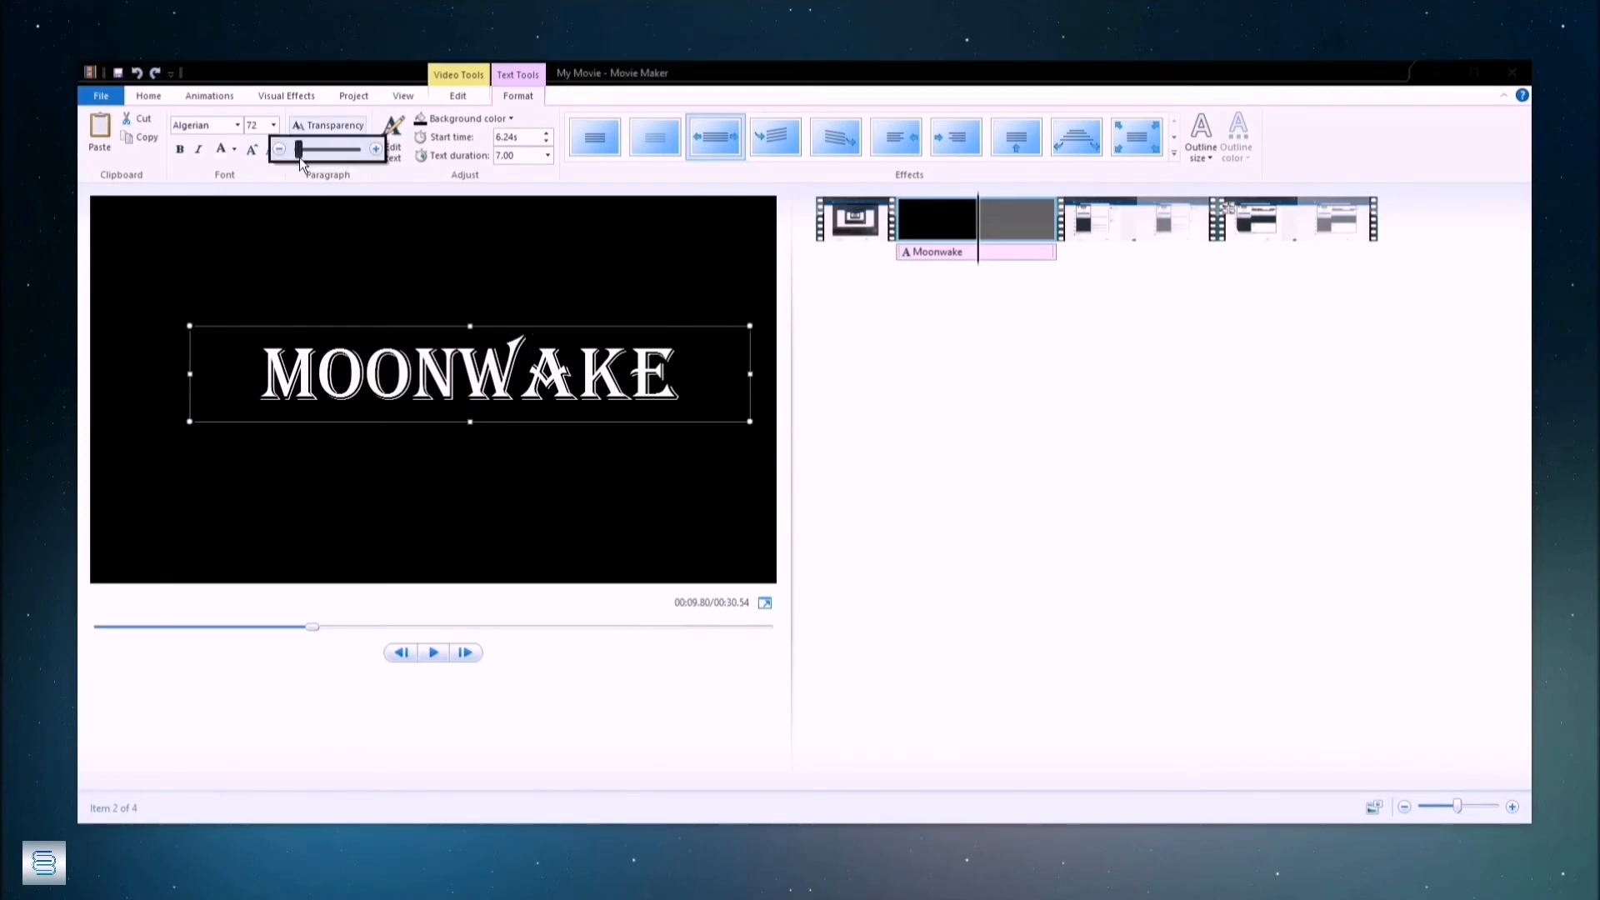
{"action": "mouse_move", "coordinate": [292, 154]}
{"action": "left_mouse_down"}
{"action": "mouse_move", "coordinate": [337, 153]}
{"action": "mouse_move", "coordinate": [267, 152]}
{"action": "left_mouse_up"}
{"action": "left_click", "coordinate": [611, 288]}
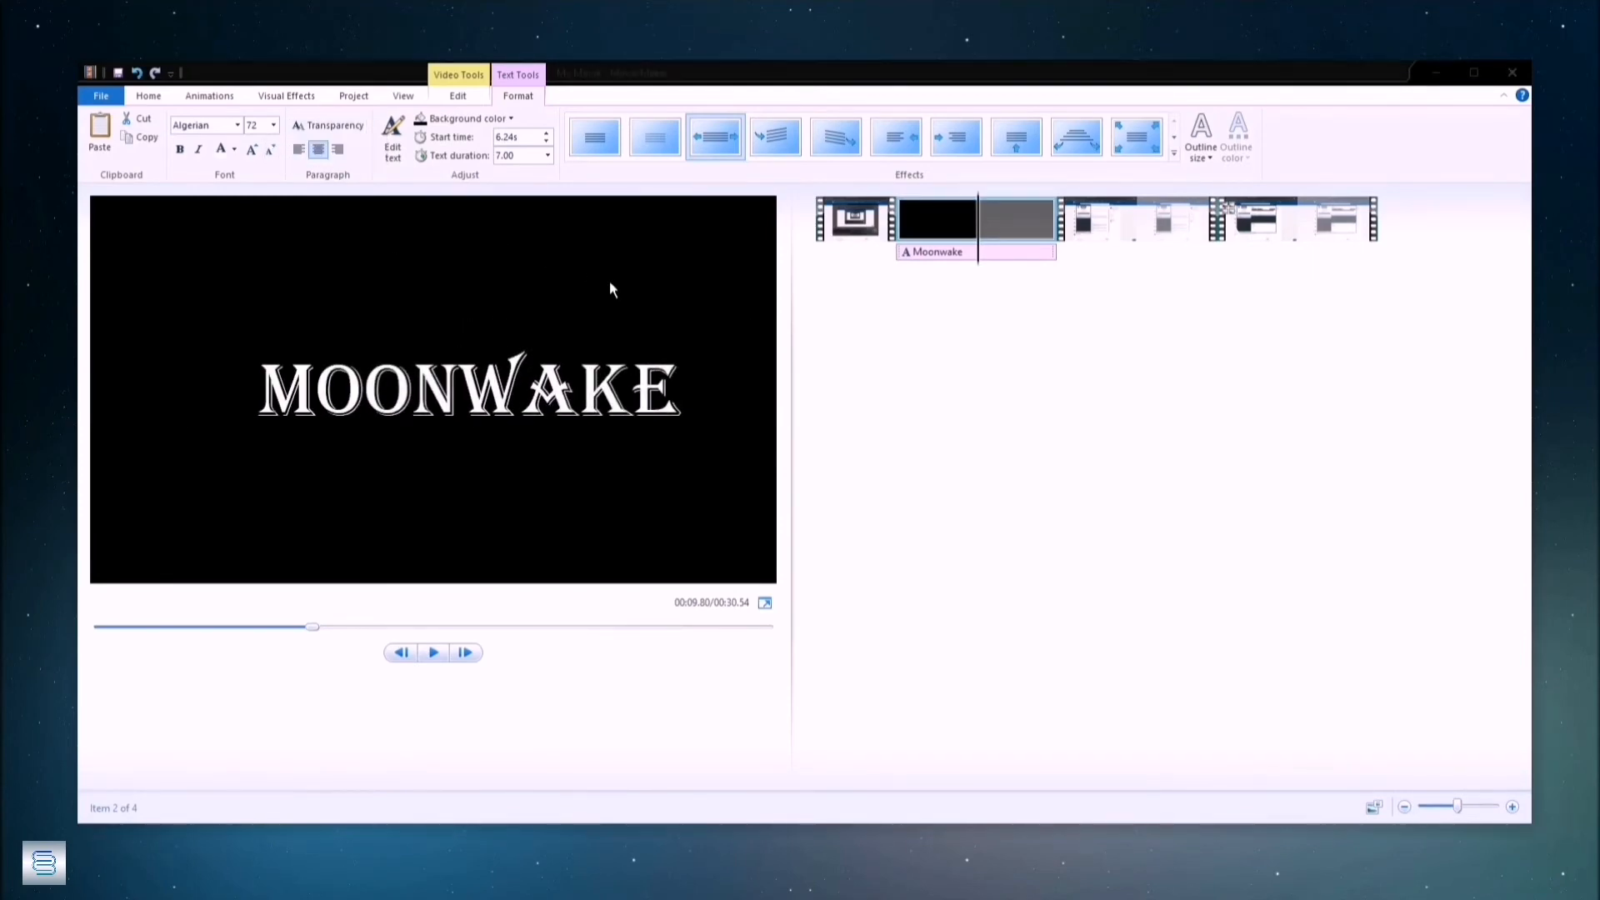
{"action": "left_click", "coordinate": [498, 396]}
{"action": "left_click", "coordinate": [697, 424]}
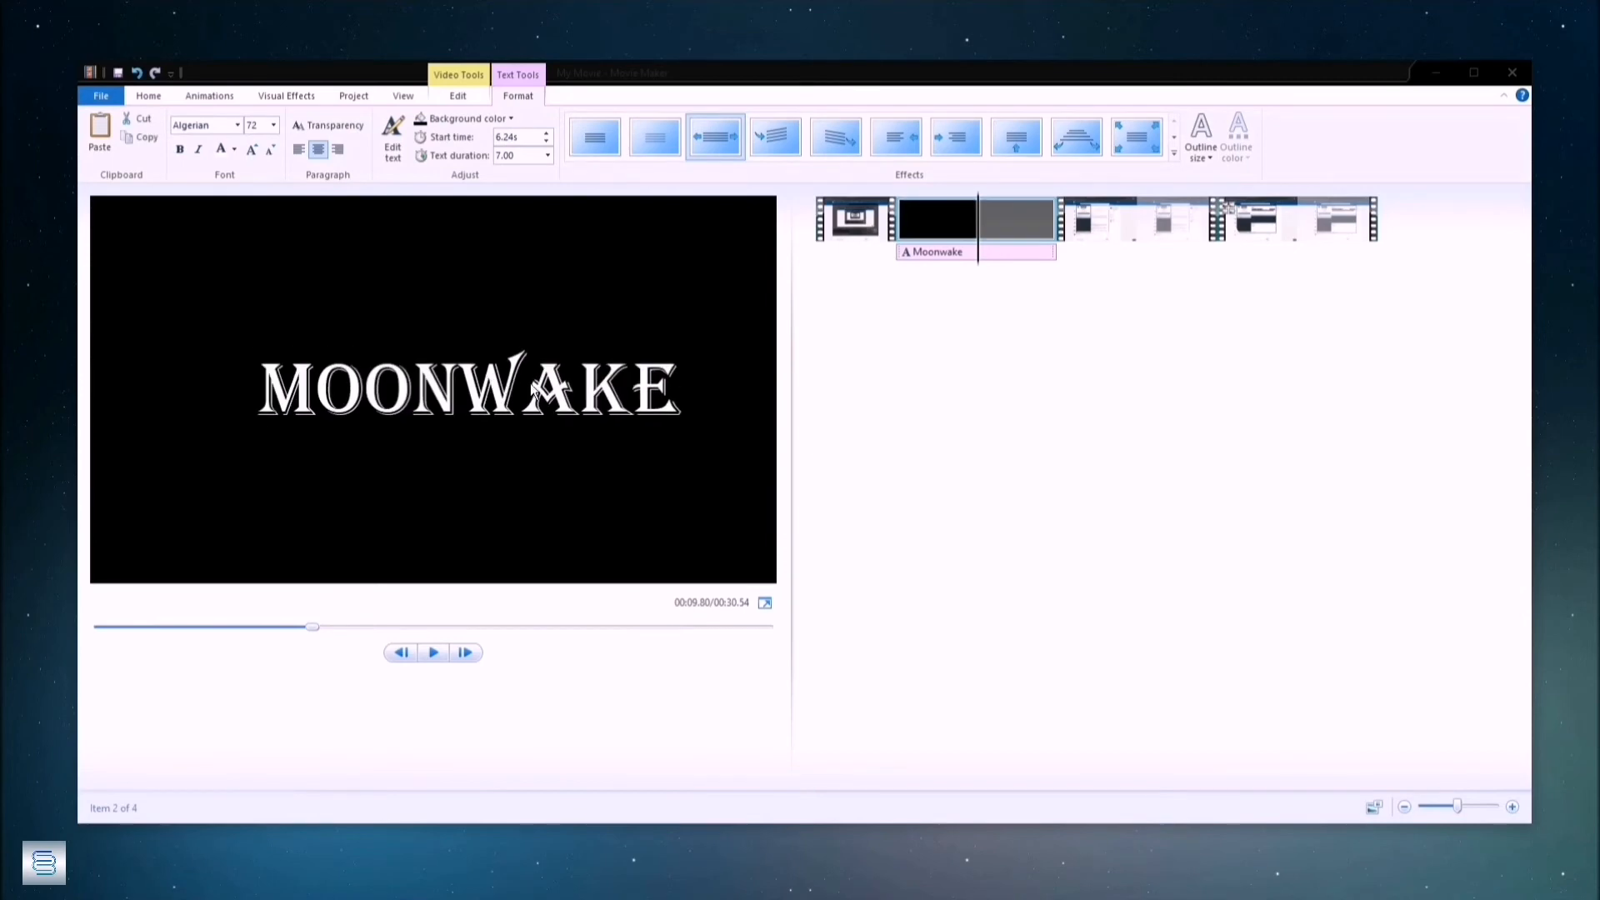
{"action": "left_click", "coordinate": [534, 390]}
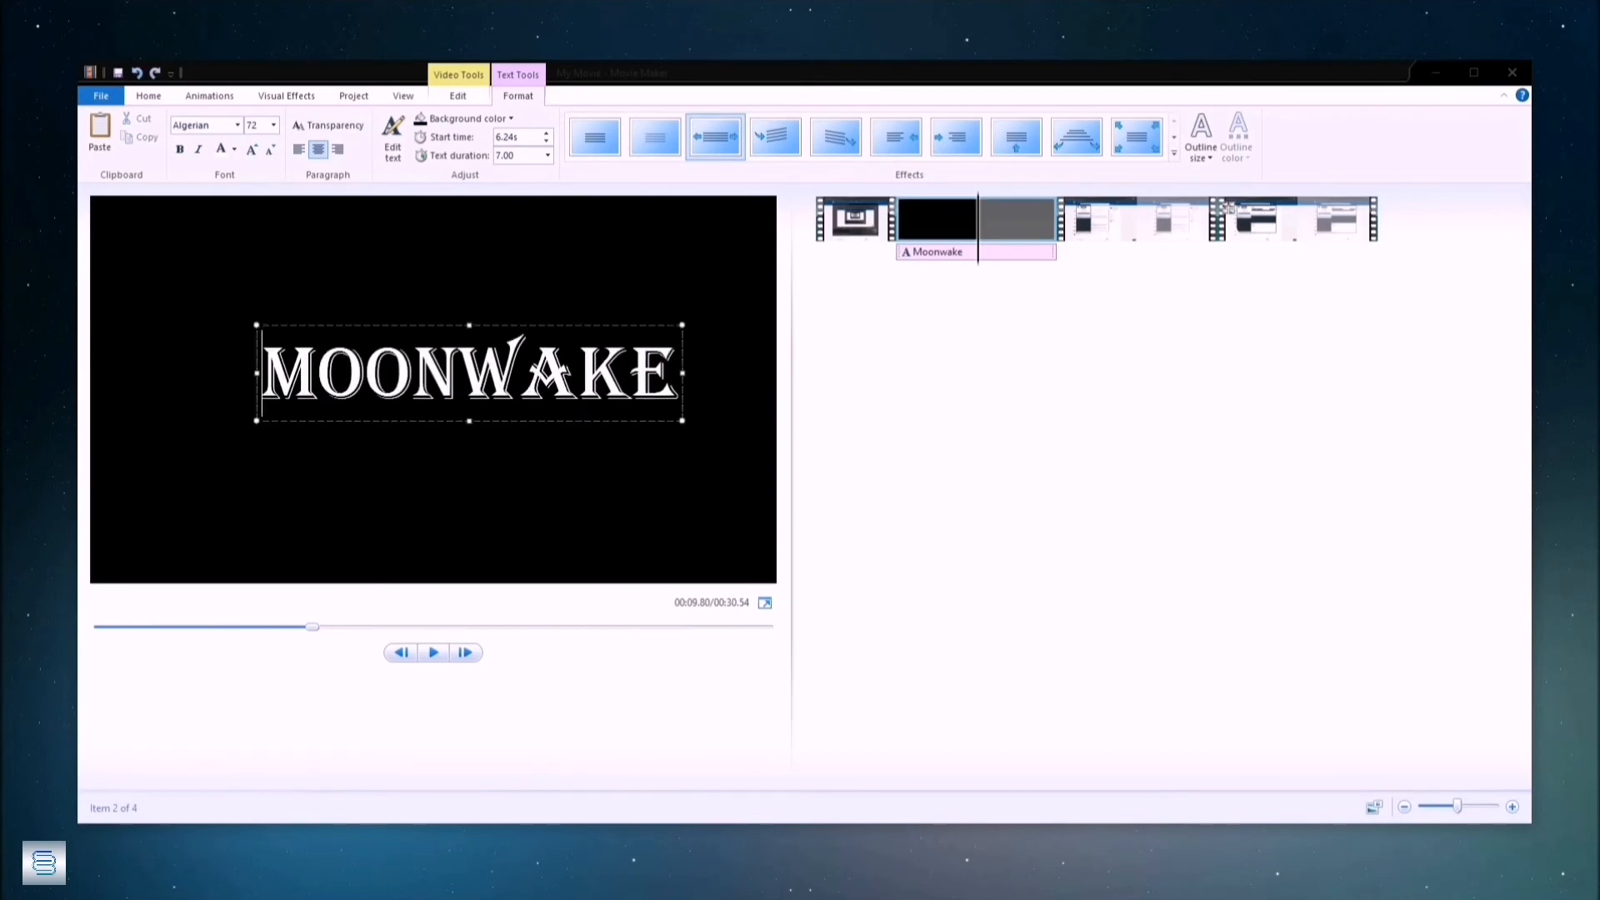
{"action": "left_click", "coordinate": [334, 127]}
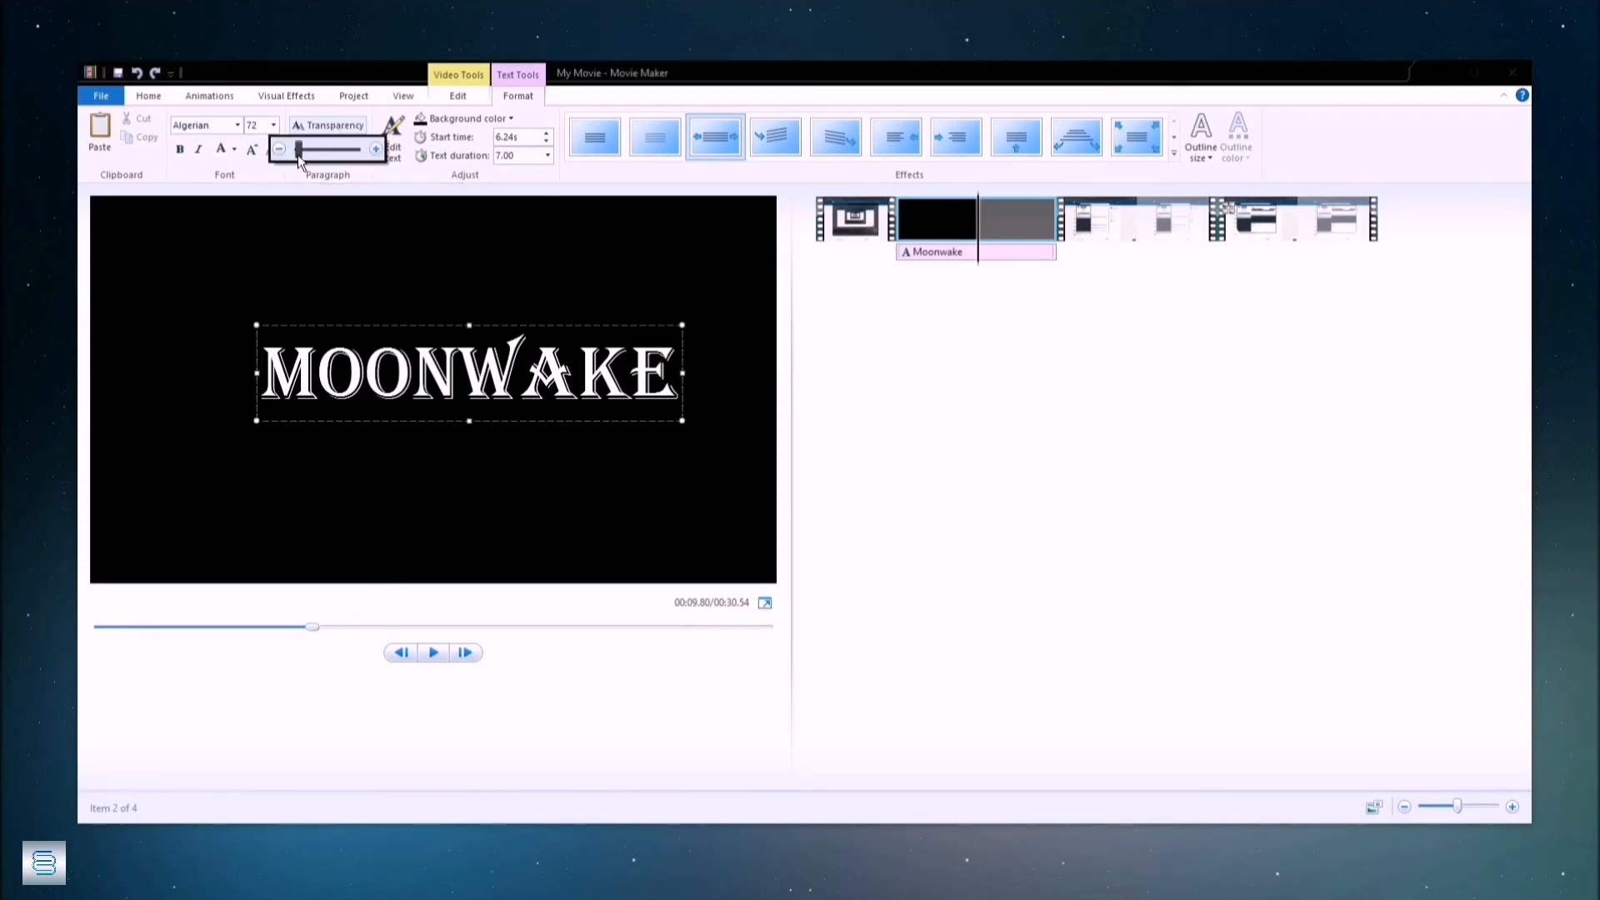
{"action": "mouse_move", "coordinate": [301, 150]}
{"action": "left_mouse_down"}
{"action": "mouse_move", "coordinate": [321, 158]}
{"action": "mouse_move", "coordinate": [299, 155]}
{"action": "left_mouse_up"}
Step: Set the Moonwake title's background to the dark tan theme colour
{"action": "left_click", "coordinate": [500, 122]}
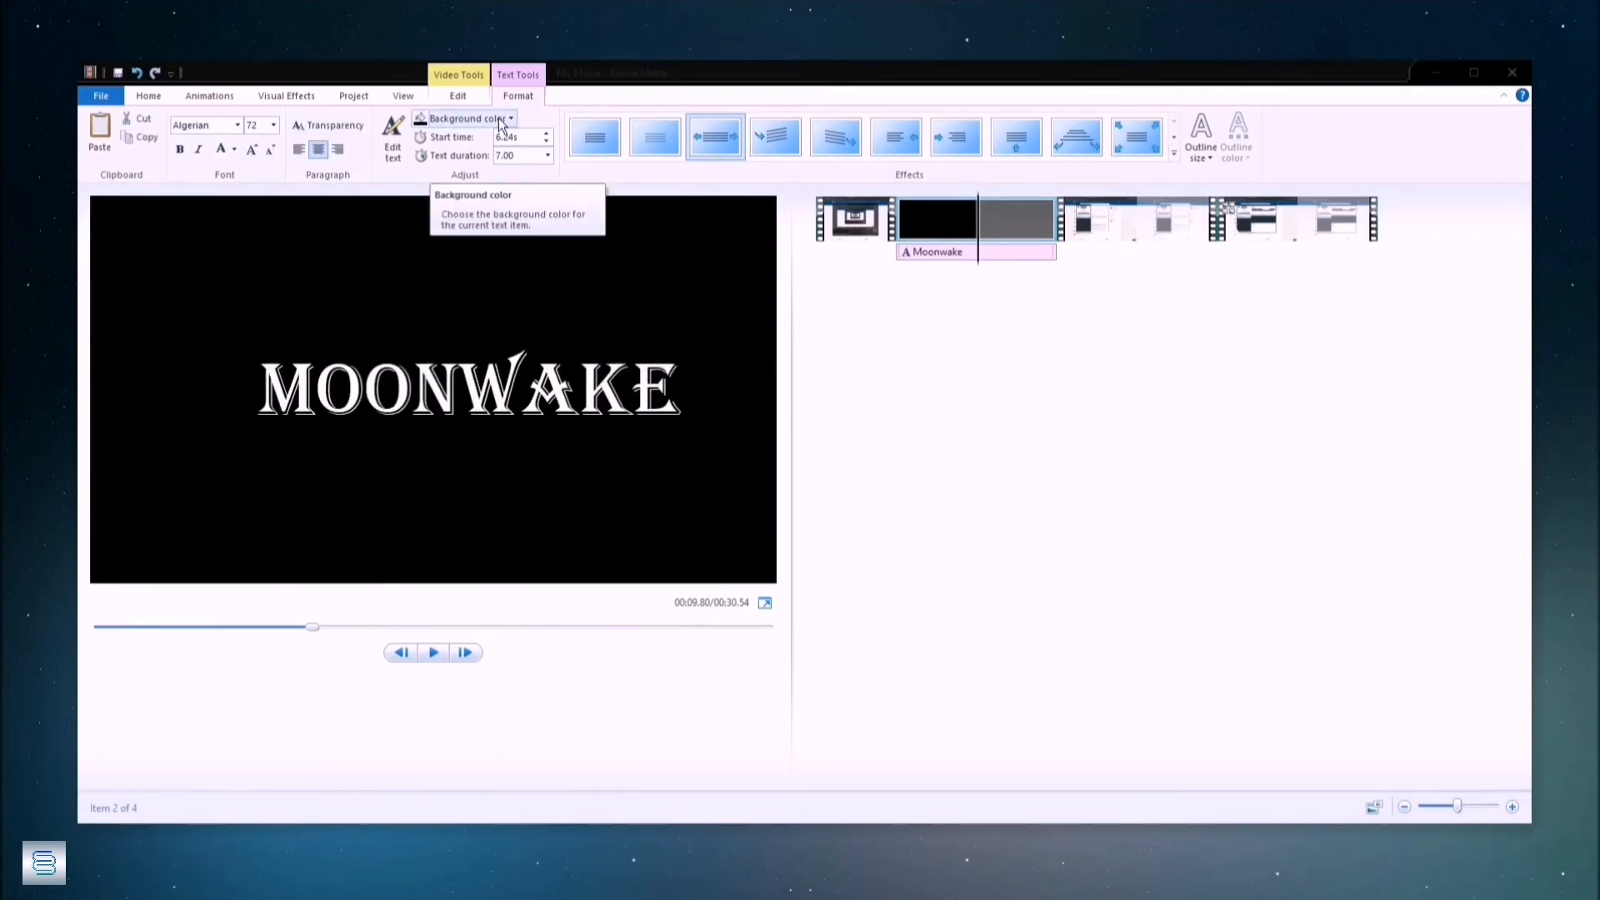
{"action": "left_click", "coordinate": [500, 119]}
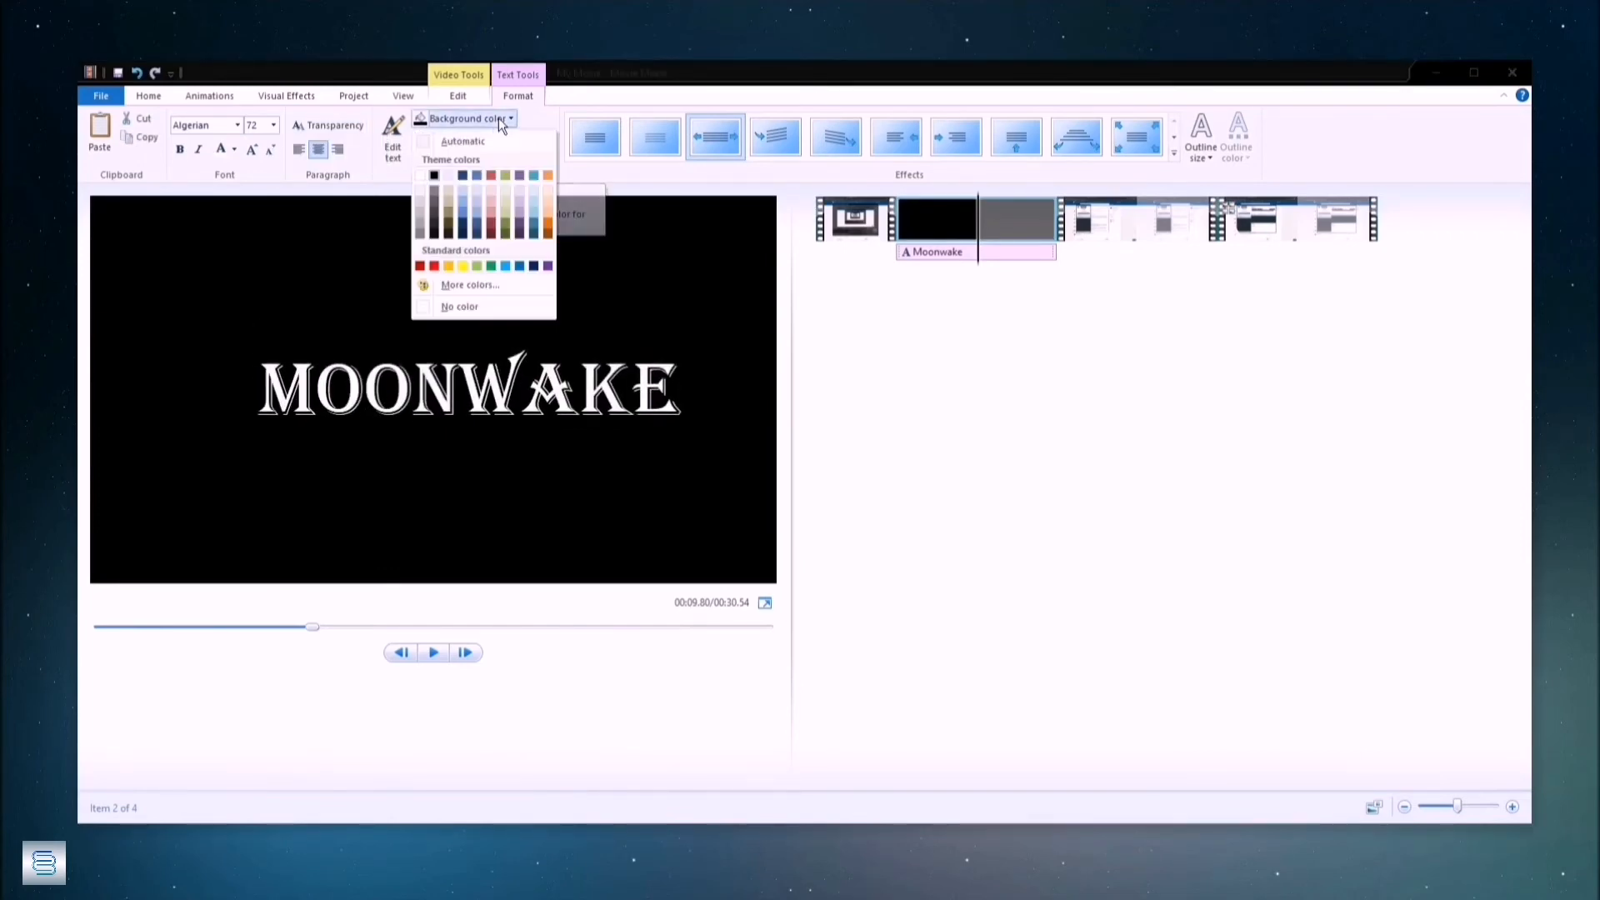
{"action": "left_click", "coordinate": [448, 218]}
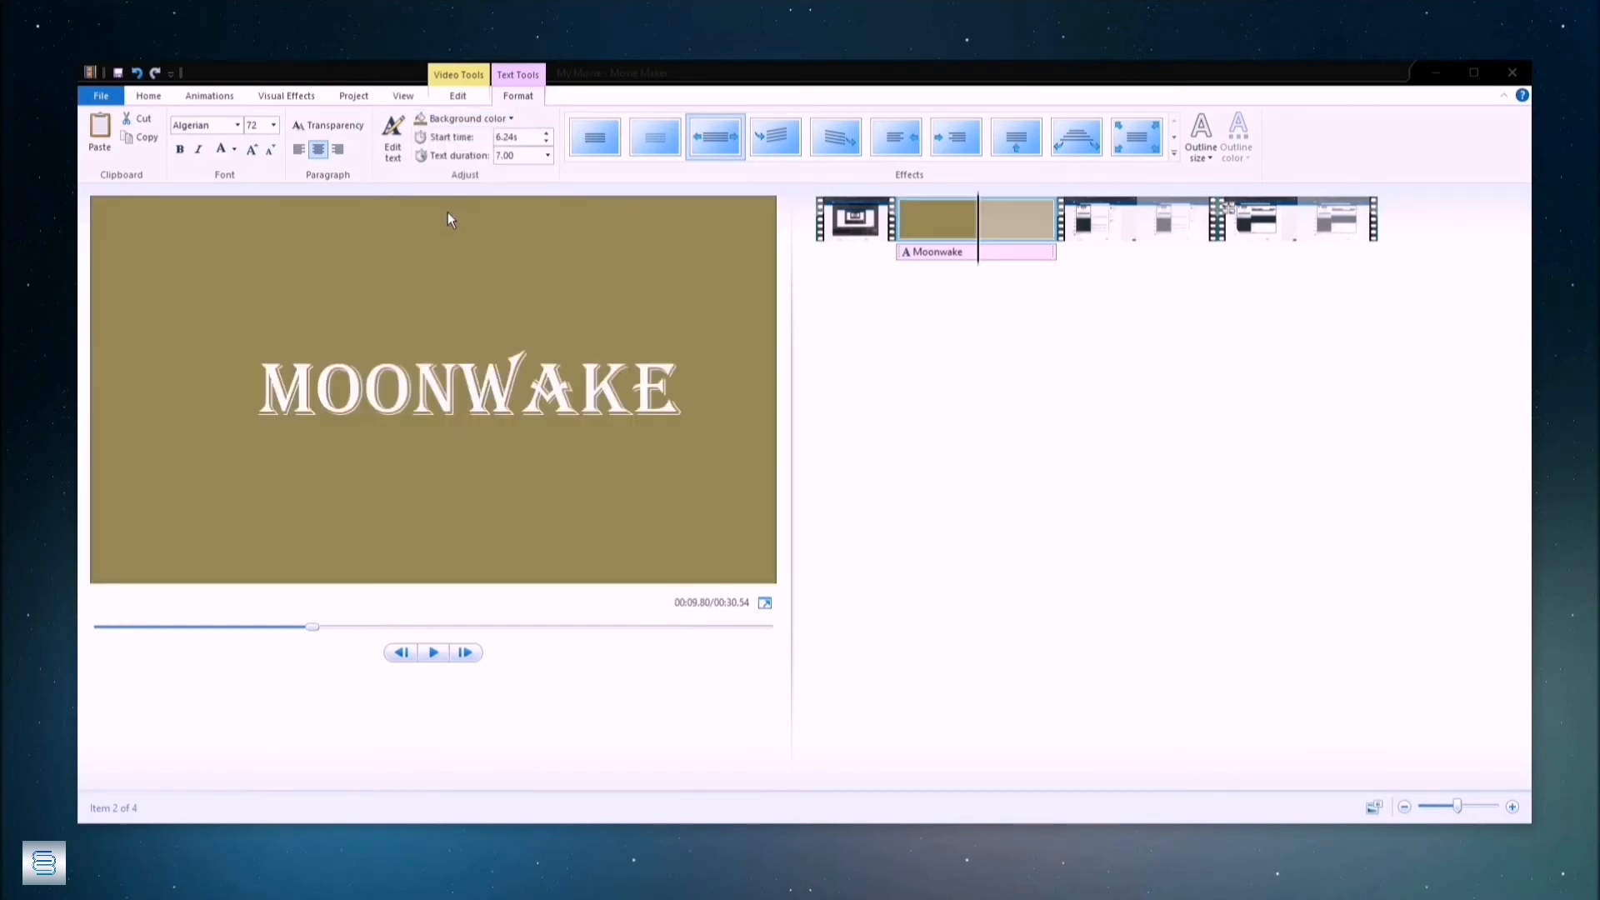
Step: Review the Moonwake title's start time and the duration options available for its text
{"action": "mouse_move", "coordinate": [978, 265]}
{"action": "left_mouse_down"}
{"action": "mouse_move", "coordinate": [875, 266]}
{"action": "mouse_move", "coordinate": [963, 264]}
{"action": "left_mouse_up"}
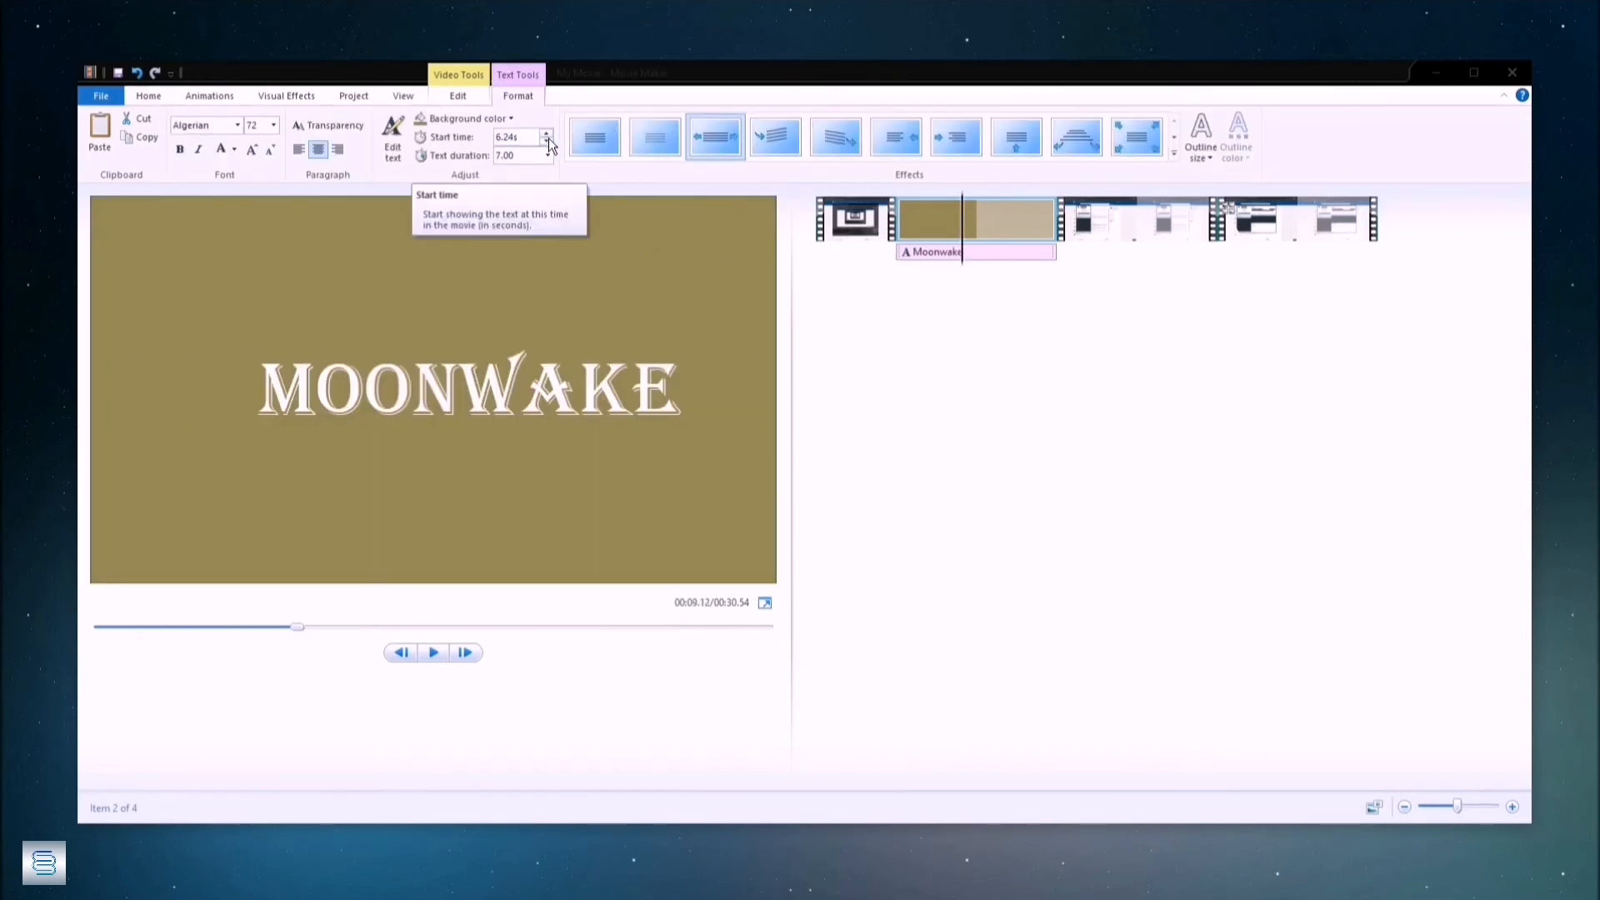
{"action": "left_click", "coordinate": [547, 159]}
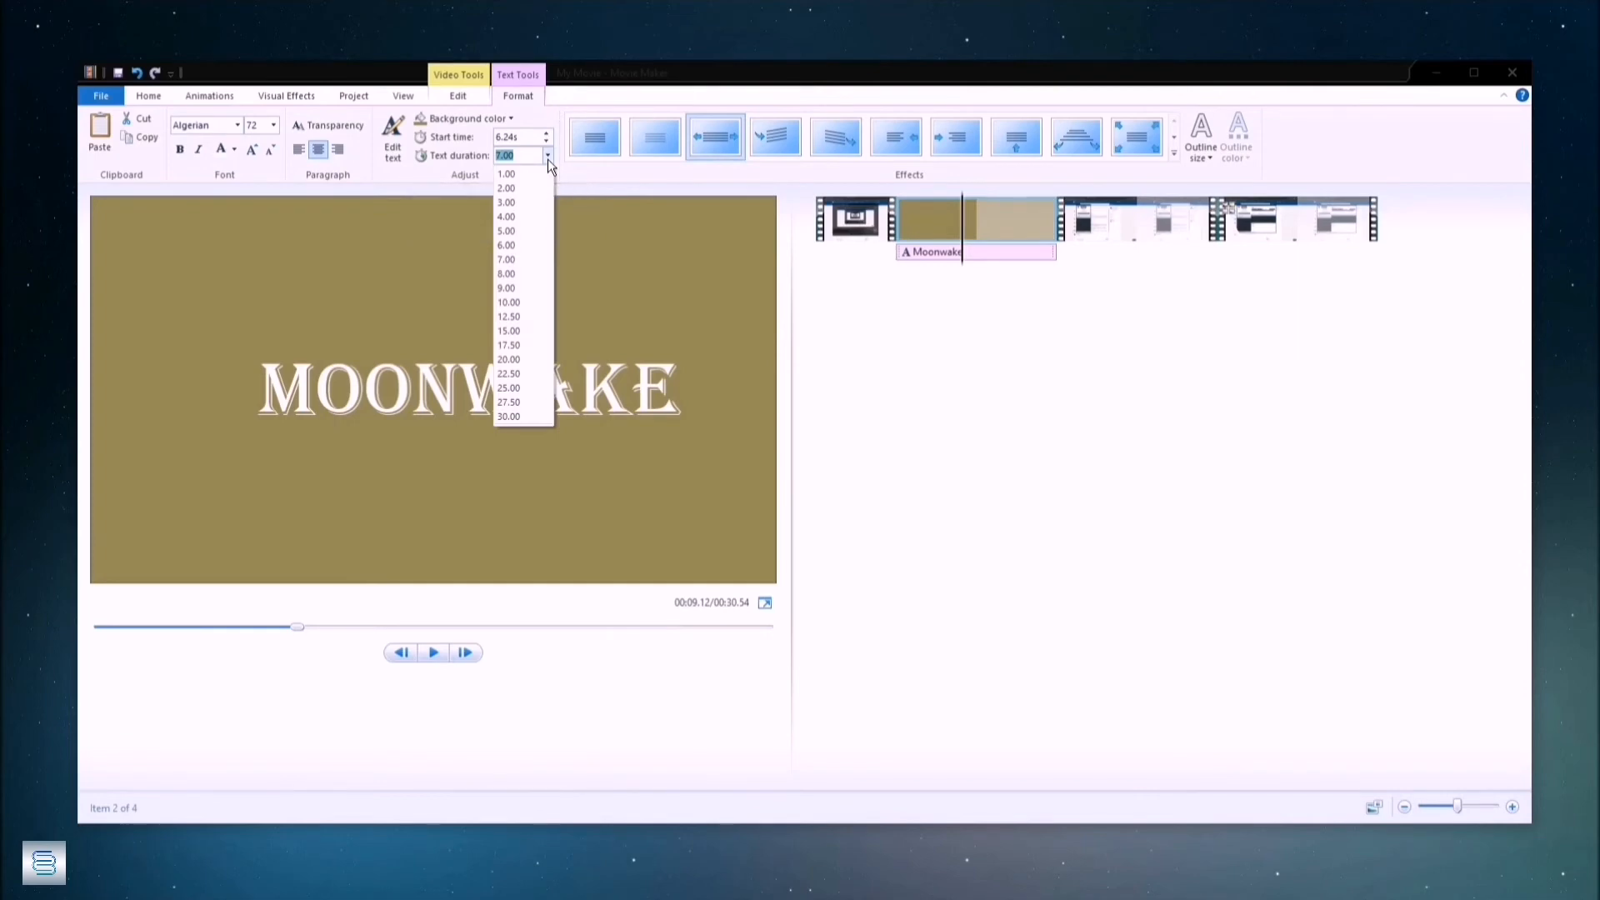
{"action": "left_click", "coordinate": [1005, 247]}
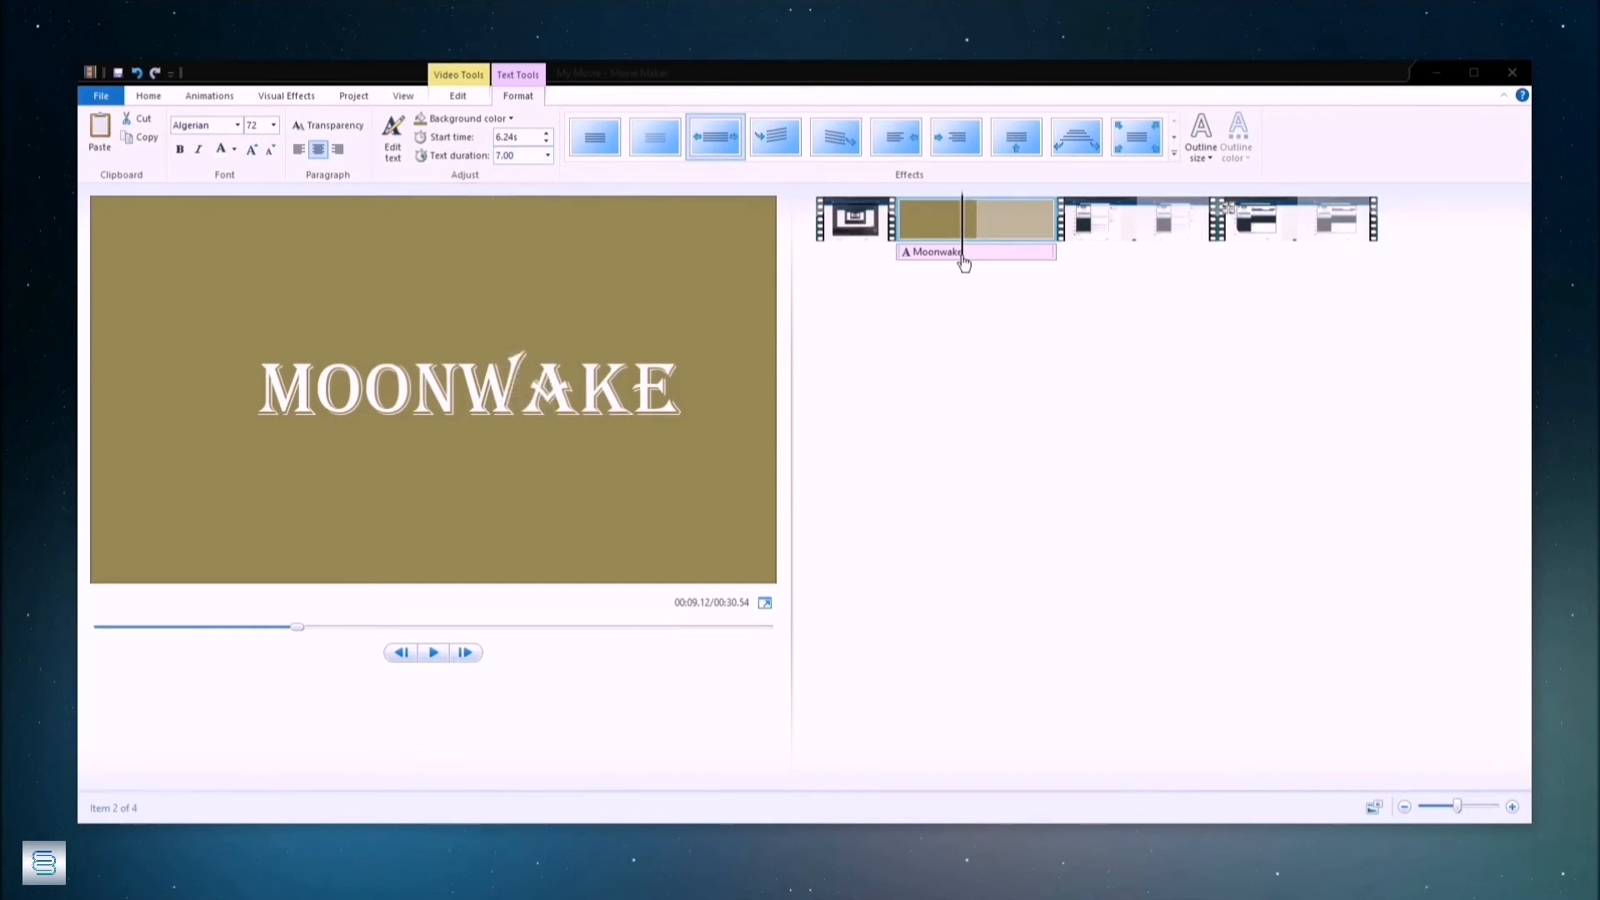
{"action": "left_click_drag", "start_coordinate": [964, 263], "coordinate": [933, 278]}
Step: Add a Director credit at the end of the movie and move its text box slightly upward
{"action": "left_click", "coordinate": [148, 96]}
{"action": "left_click", "coordinate": [416, 156]}
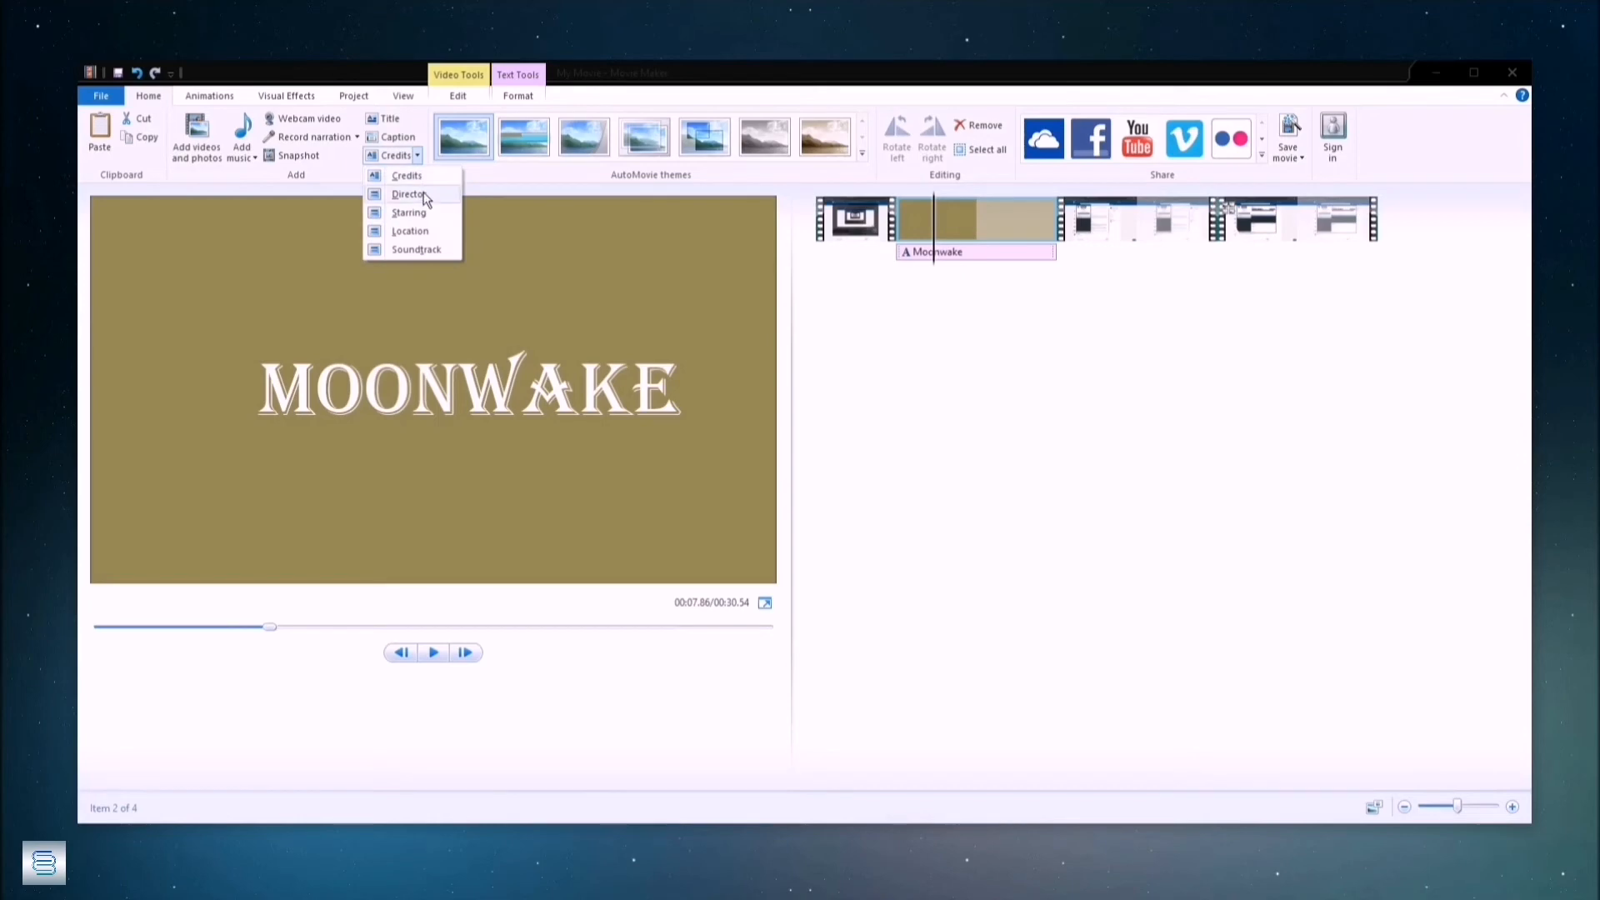
{"action": "left_click", "coordinate": [409, 194]}
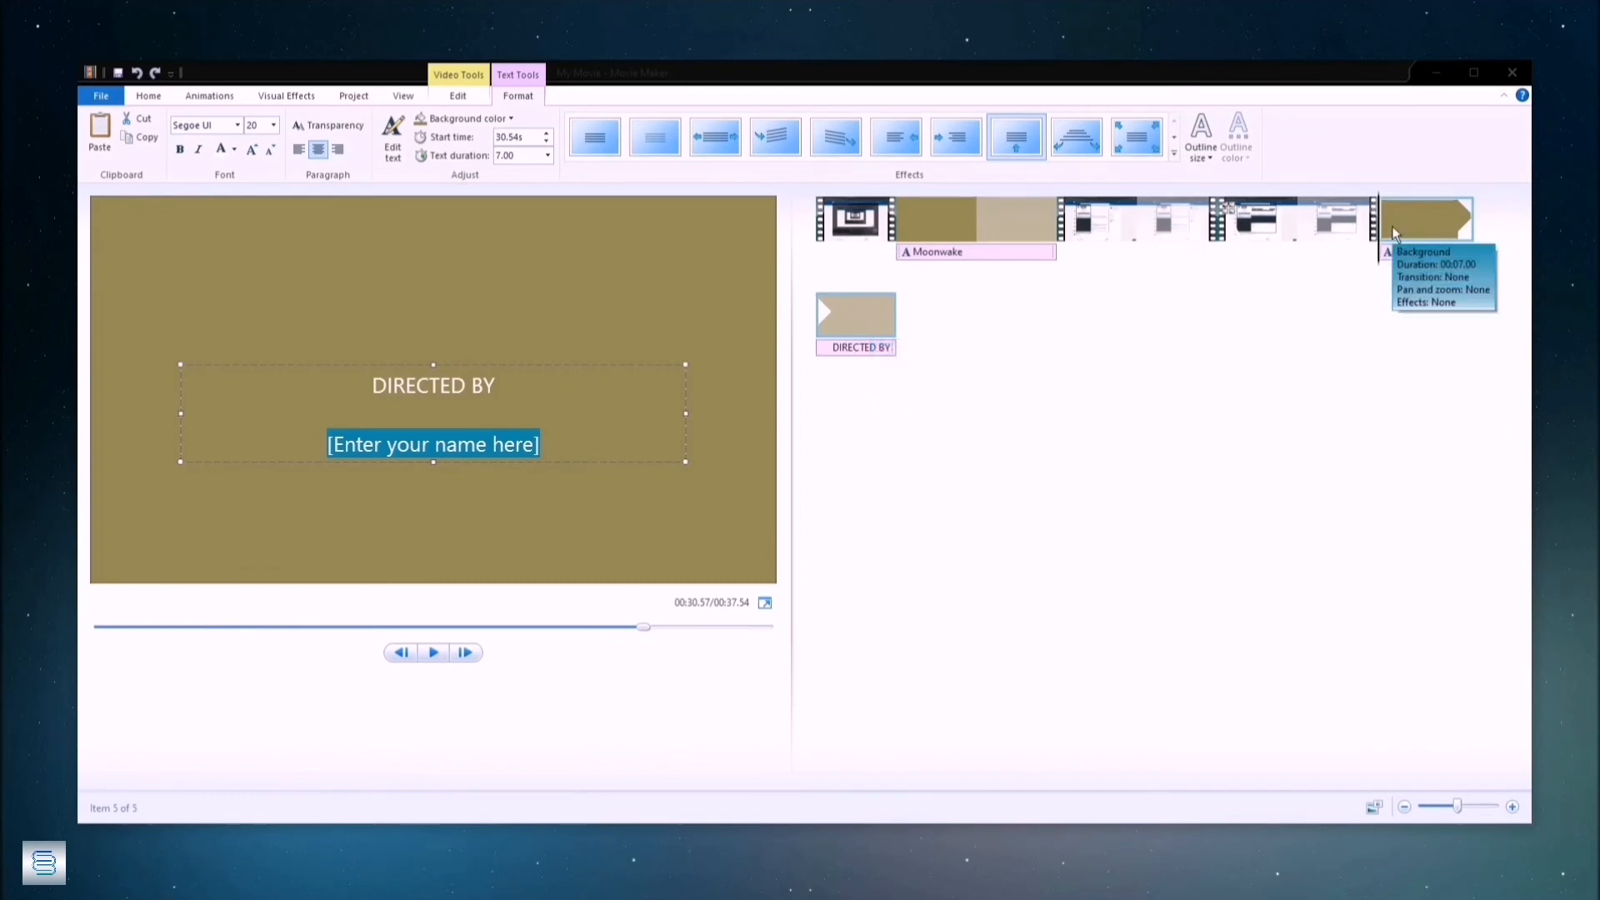
{"action": "left_click_drag", "start_coordinate": [450, 360], "coordinate": [450, 325]}
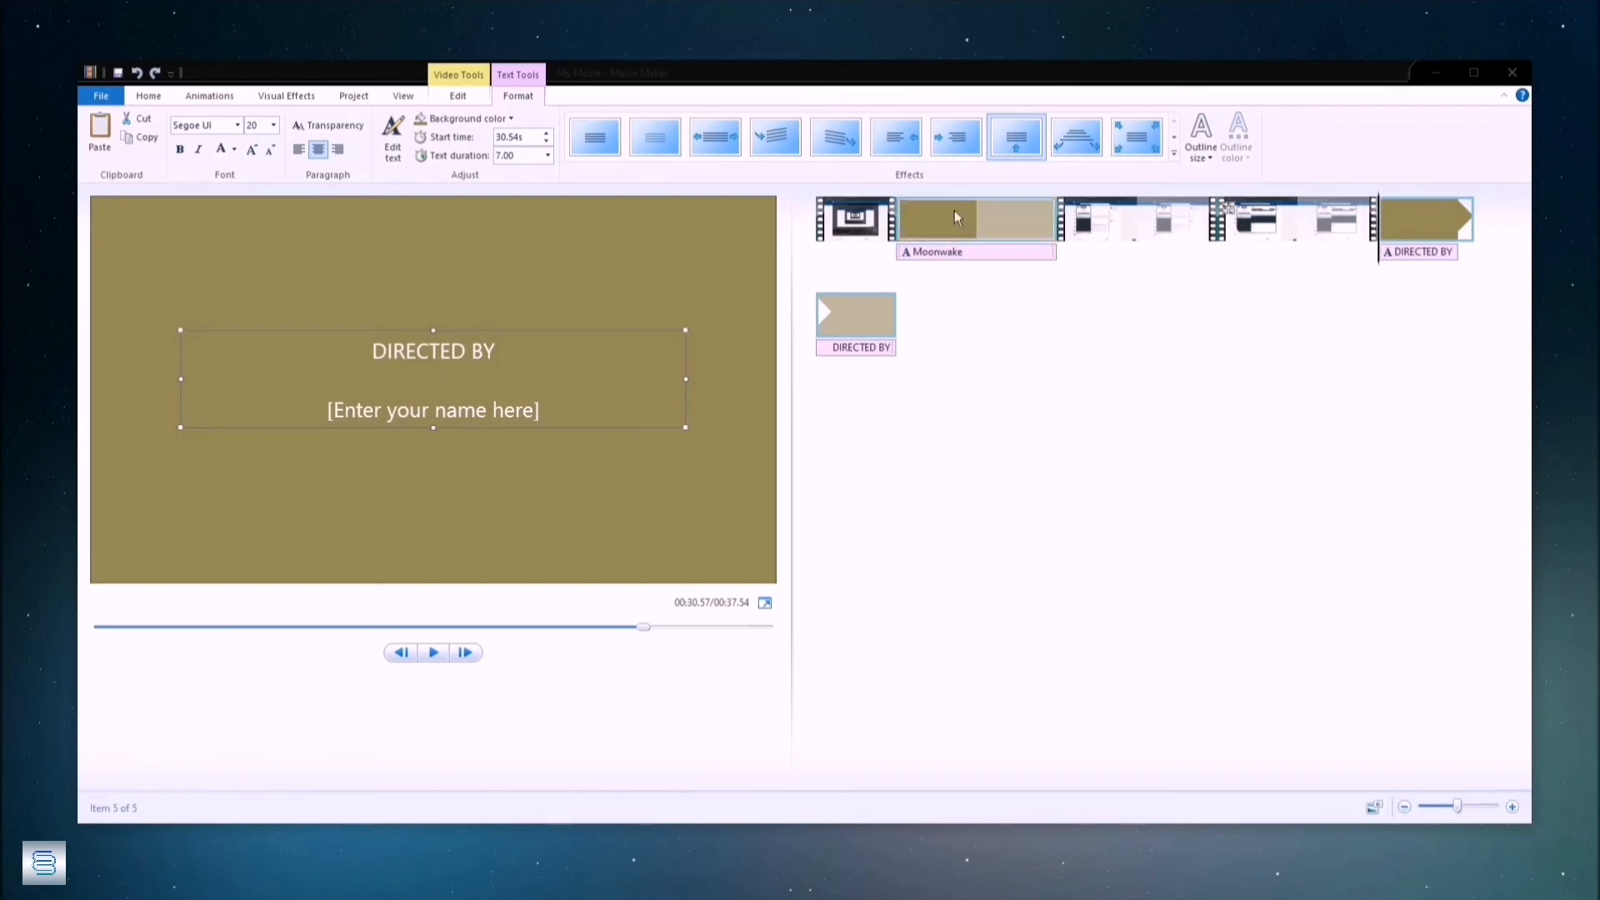
Step: Widen the director credit's text box and re-centre it horizontally on the frame
{"action": "left_click", "coordinate": [1173, 155]}
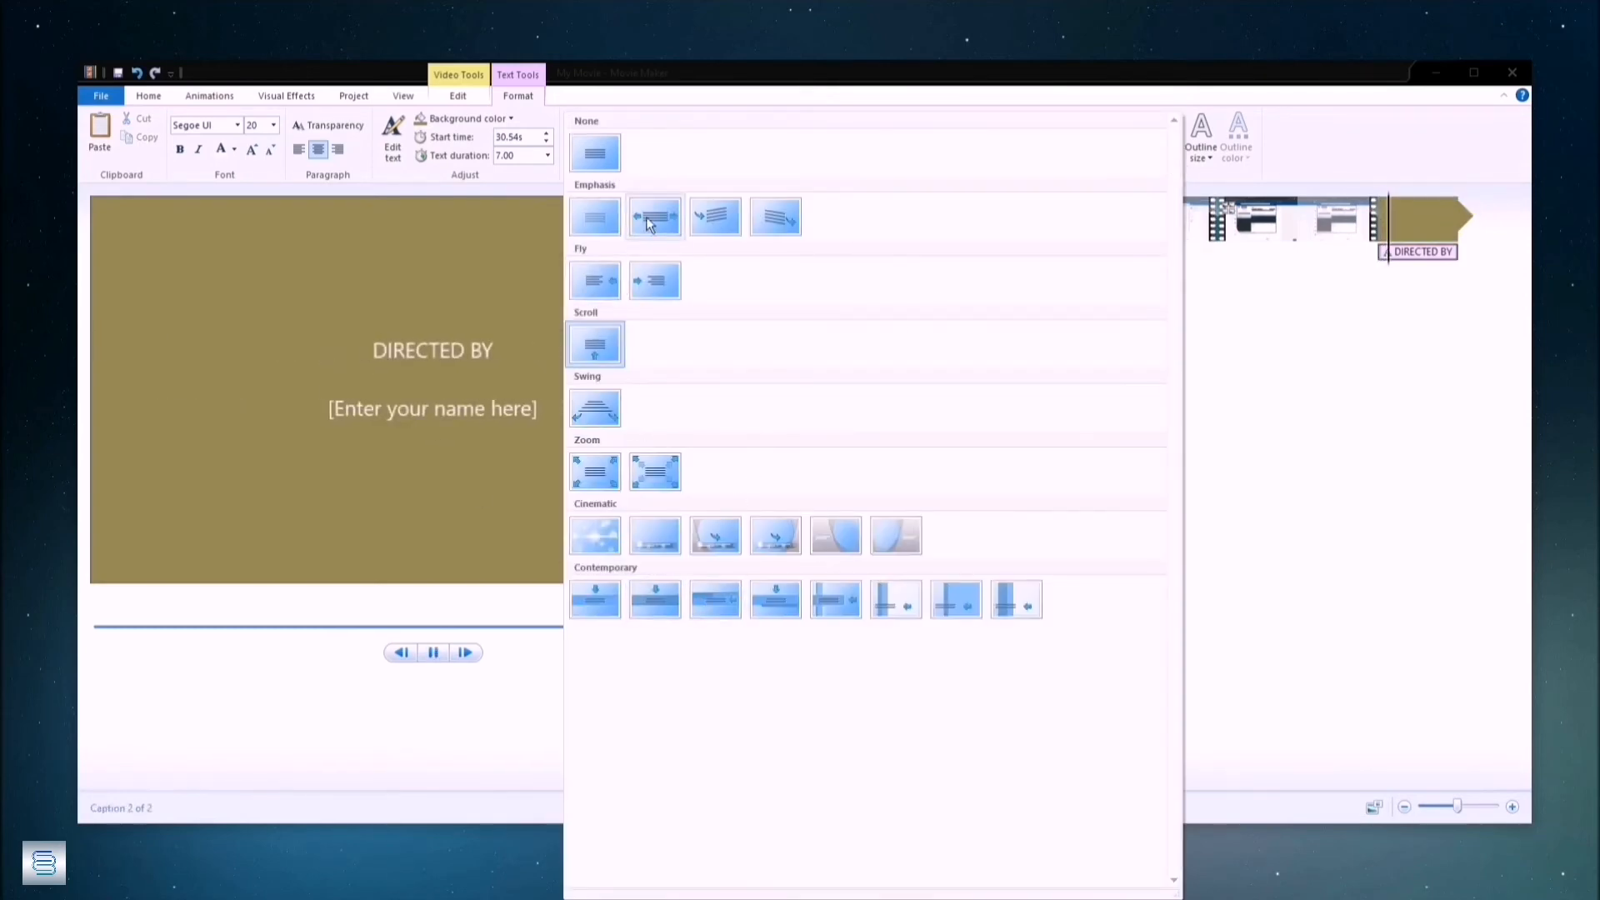
{"action": "left_click", "coordinate": [368, 263]}
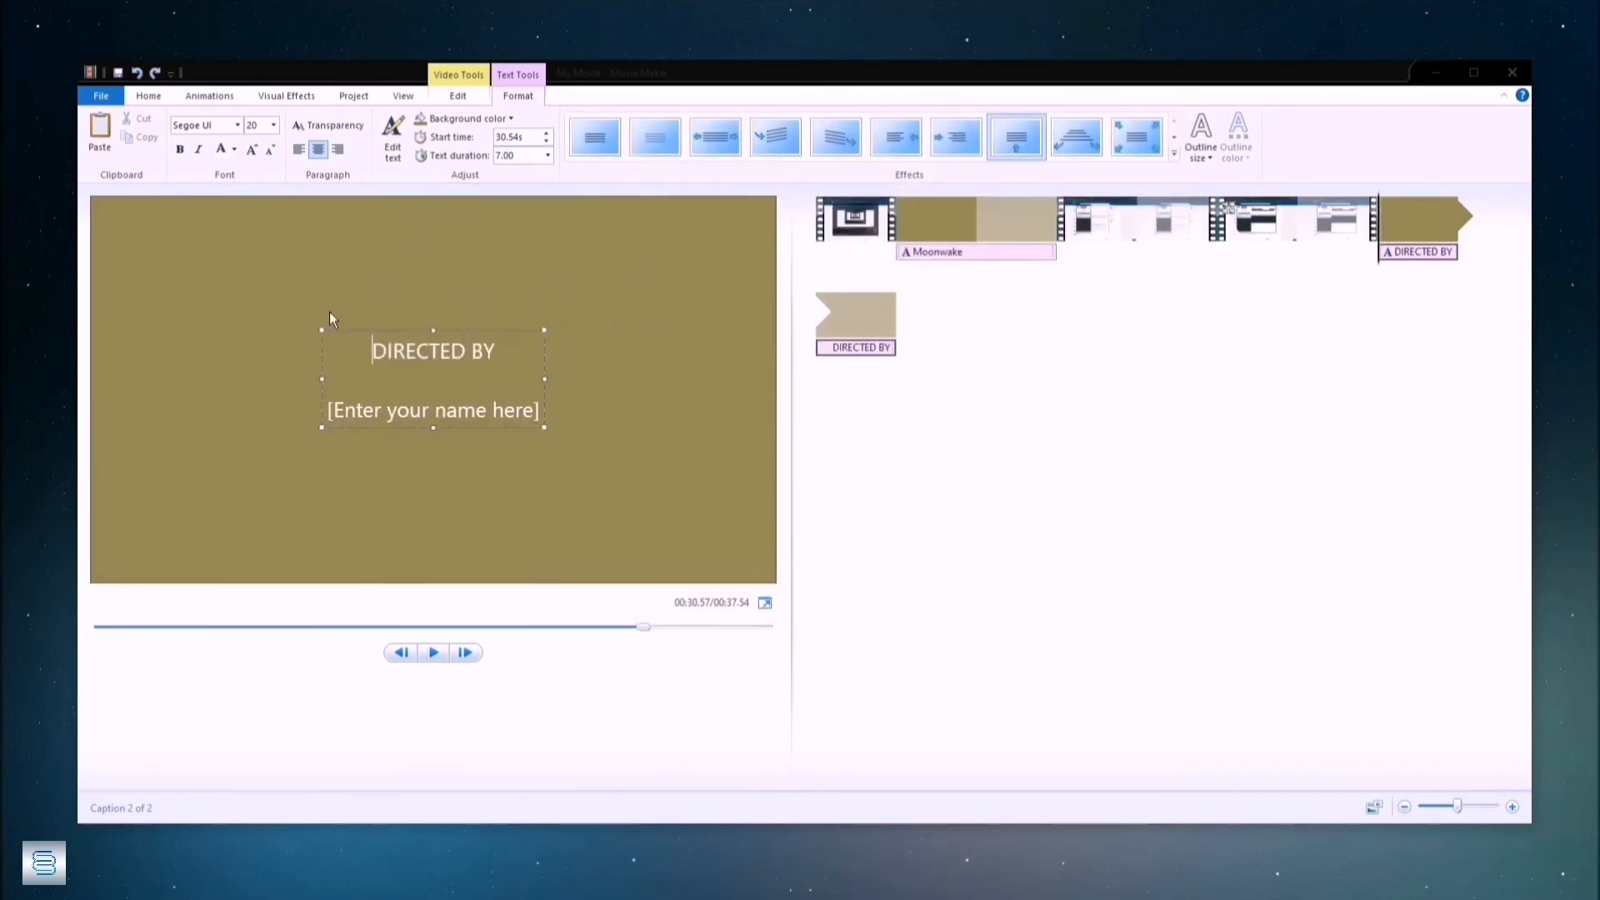
{"action": "left_click_drag", "start_coordinate": [545, 380], "coordinate": [676, 380]}
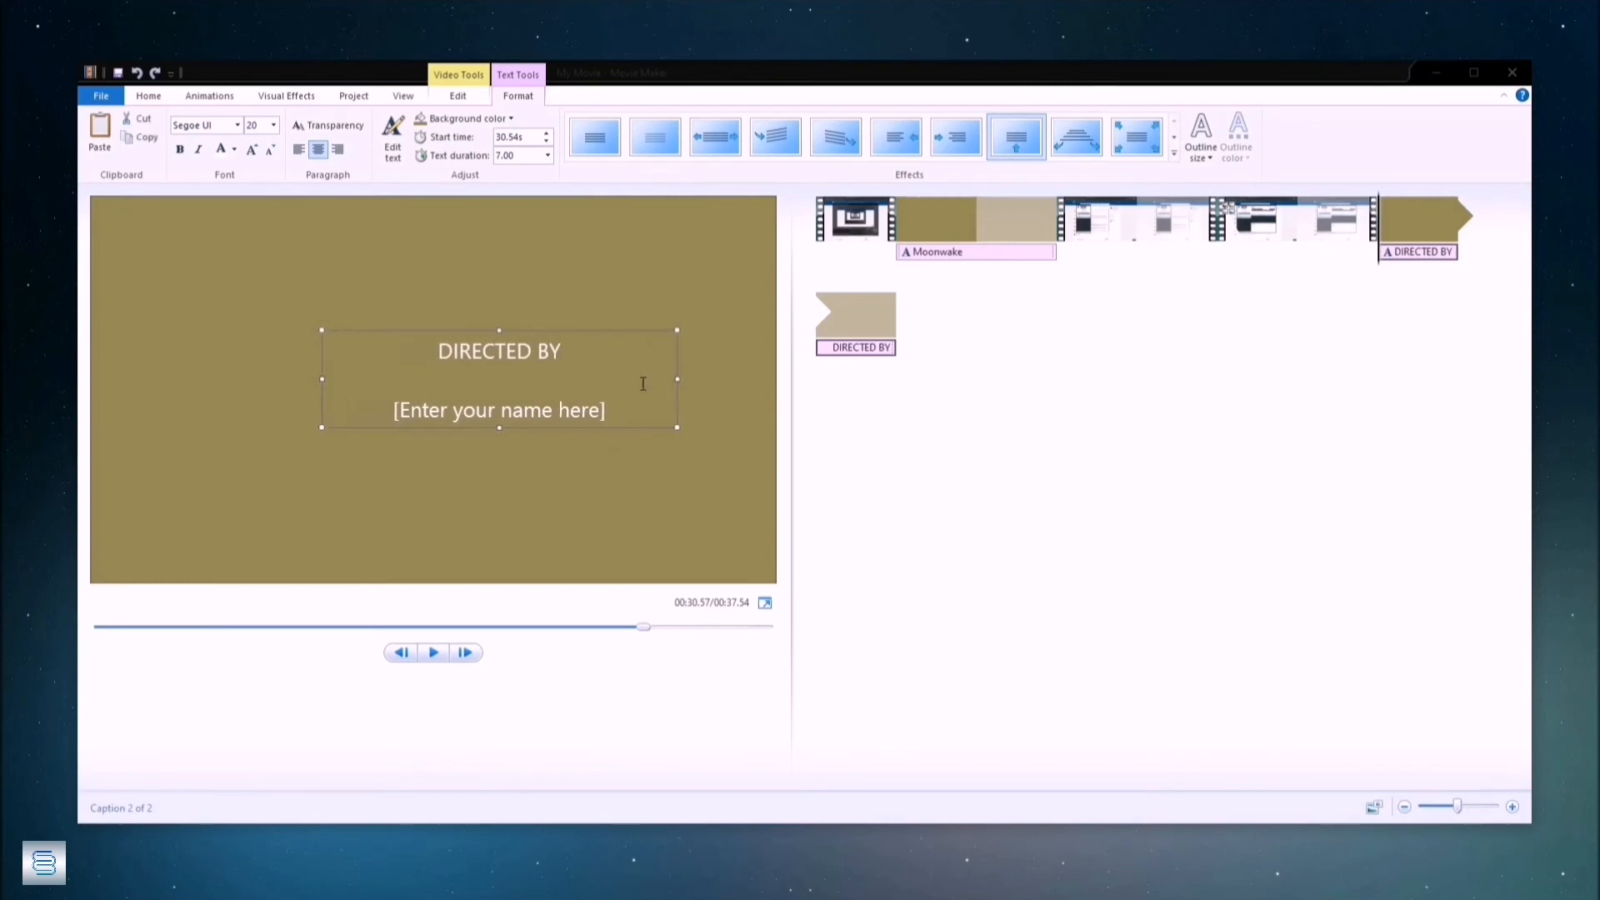
{"action": "left_click_drag", "start_coordinate": [604, 330], "coordinate": [542, 330]}
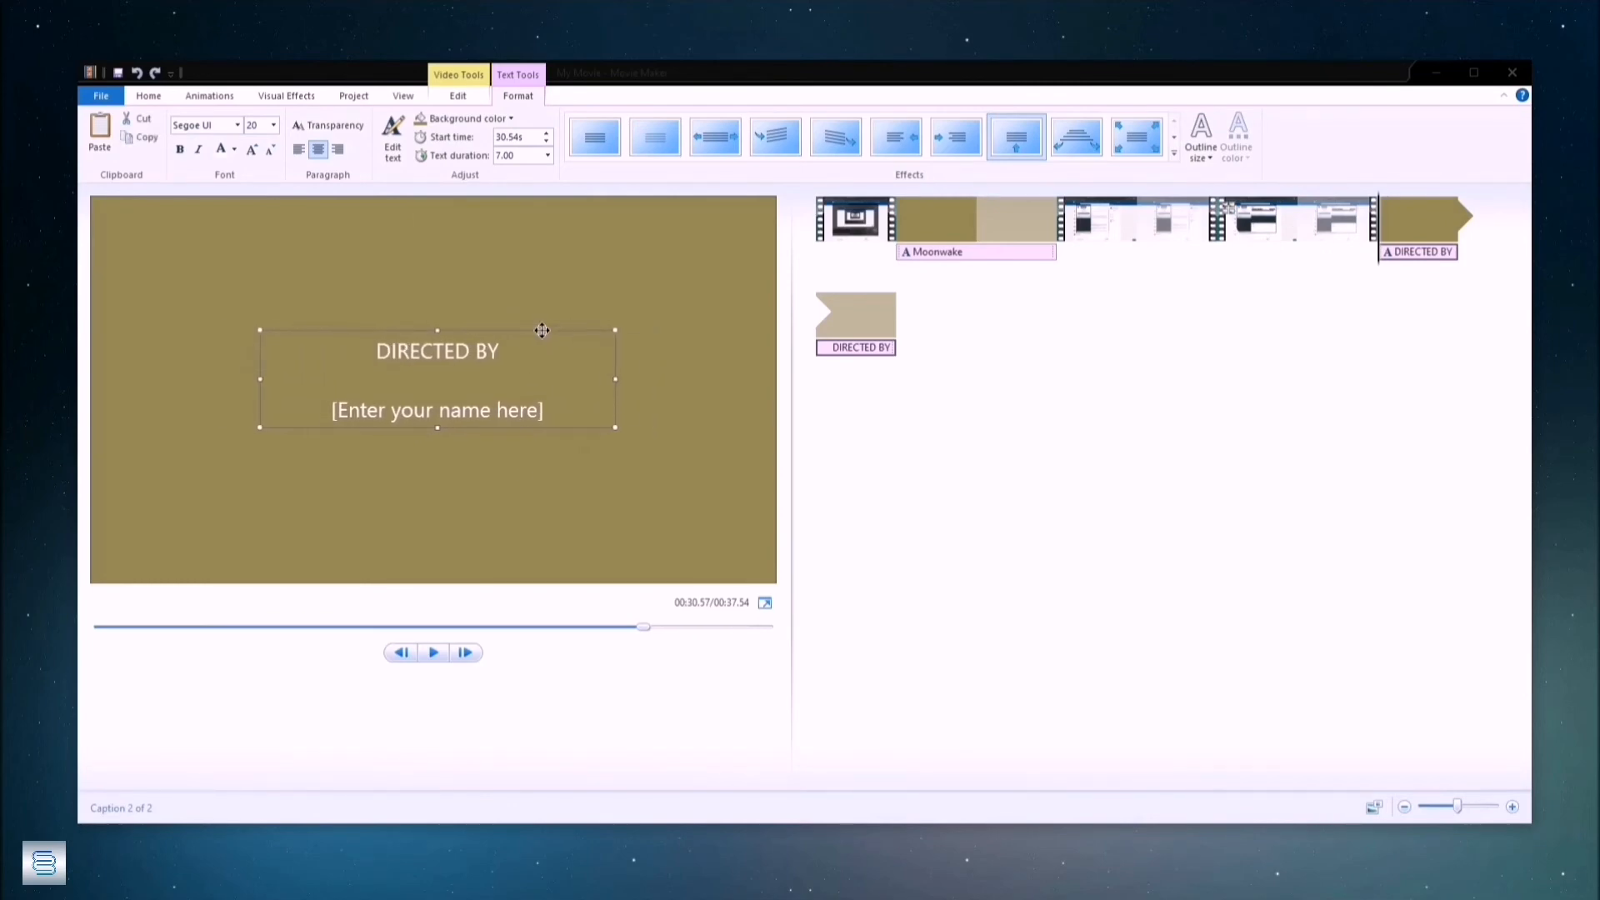
Step: Set the director credit's background to the blue theme colour and preview the scrolling credit
{"action": "left_click", "coordinate": [508, 119]}
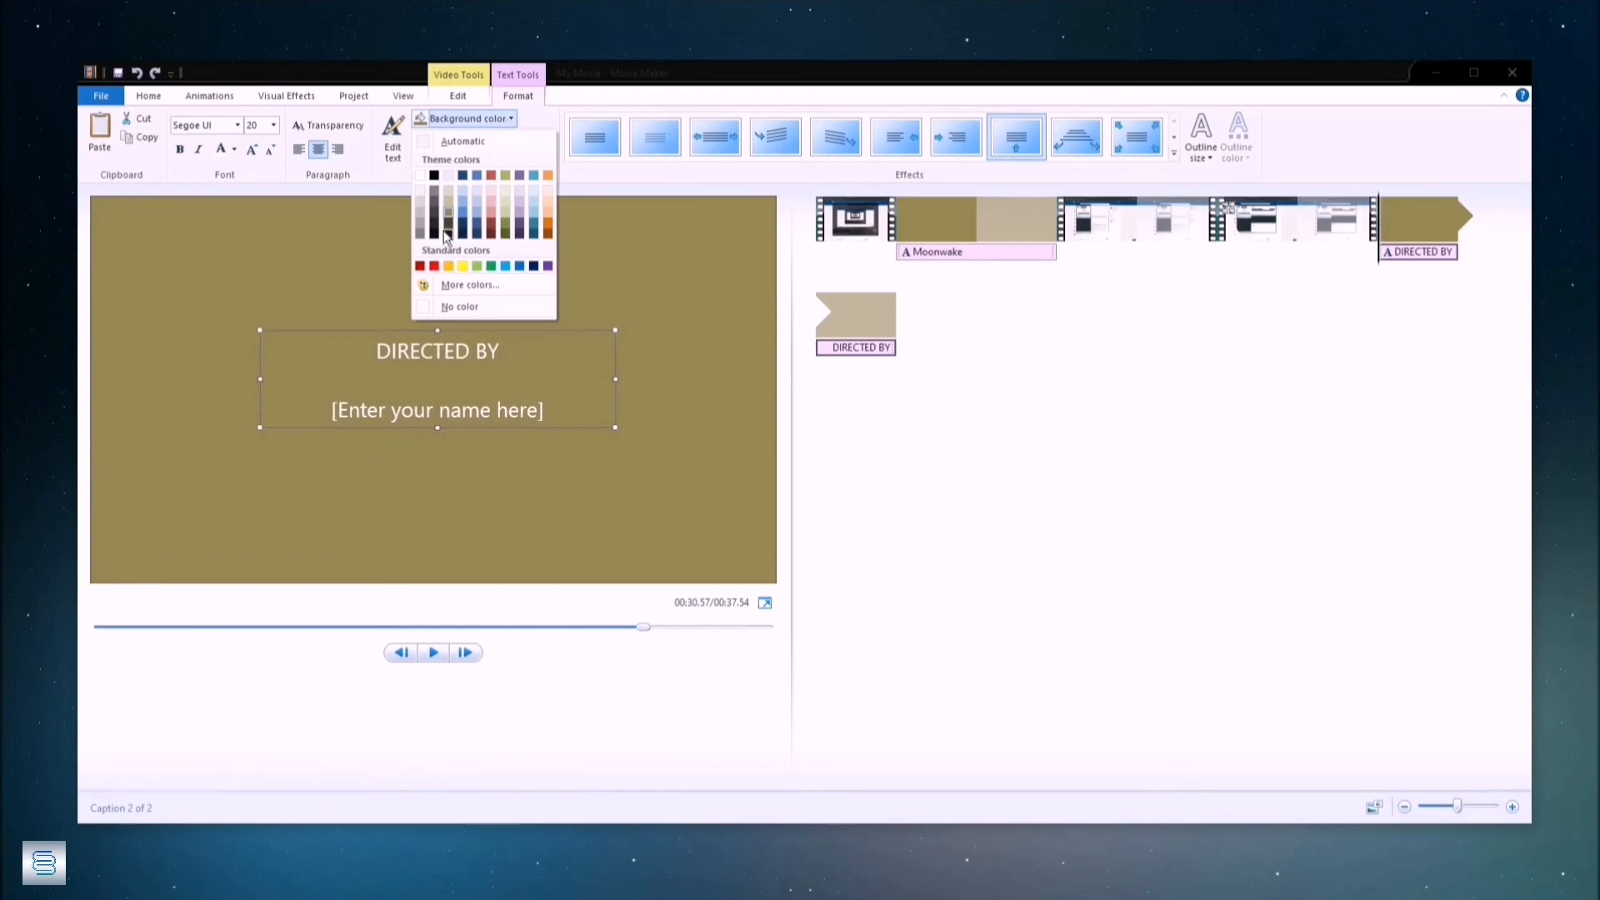
{"action": "left_click", "coordinate": [478, 175]}
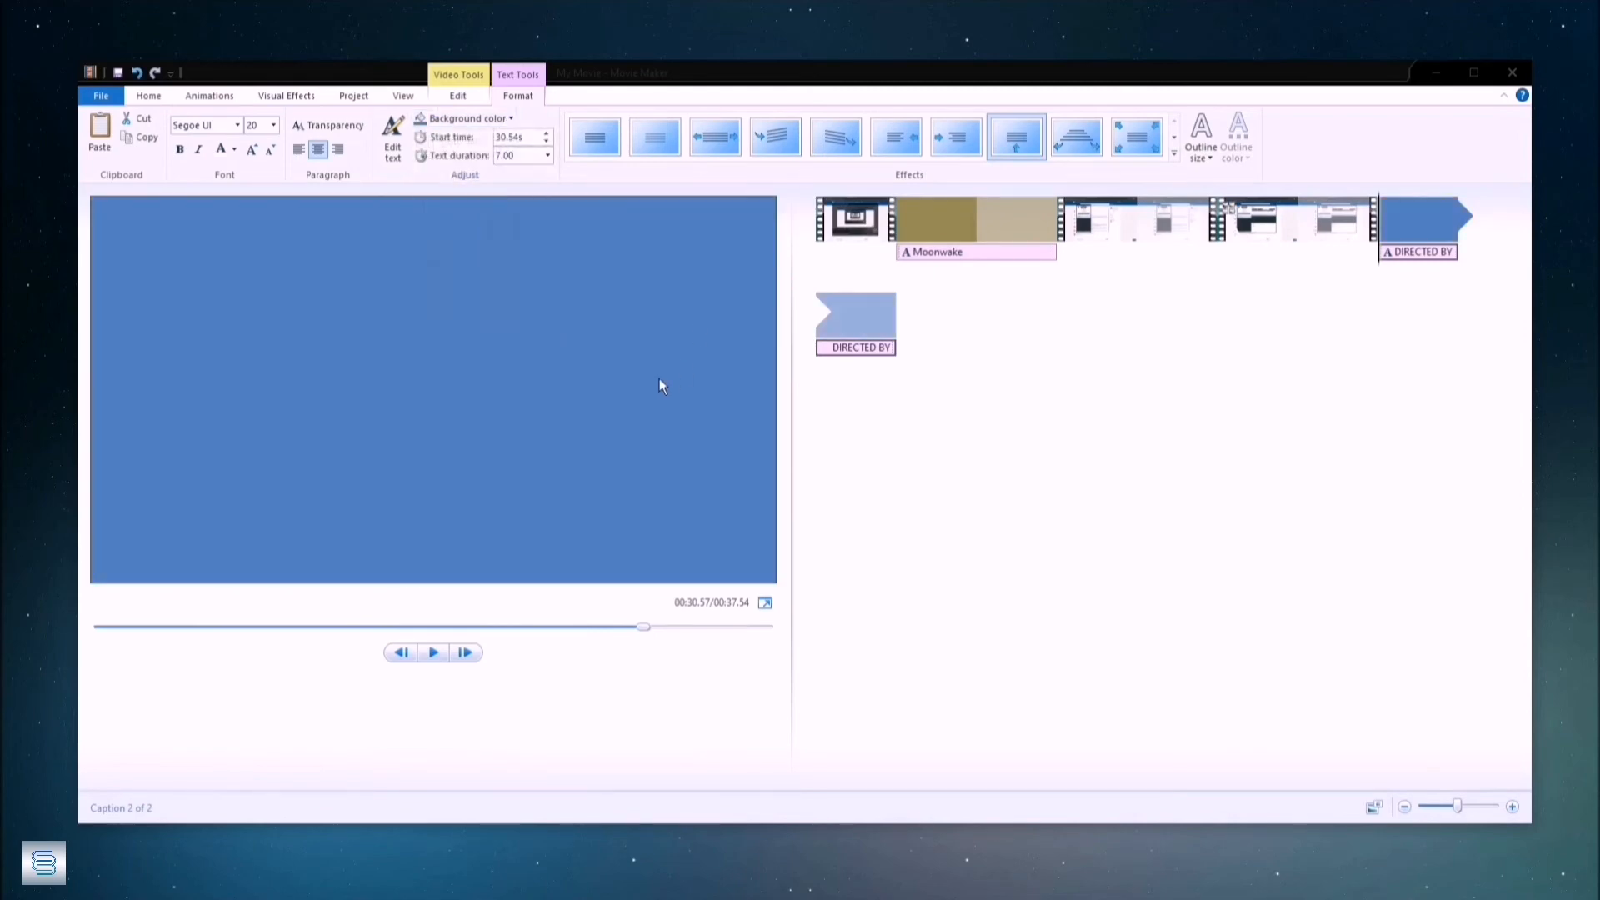
{"action": "left_click", "coordinate": [432, 658]}
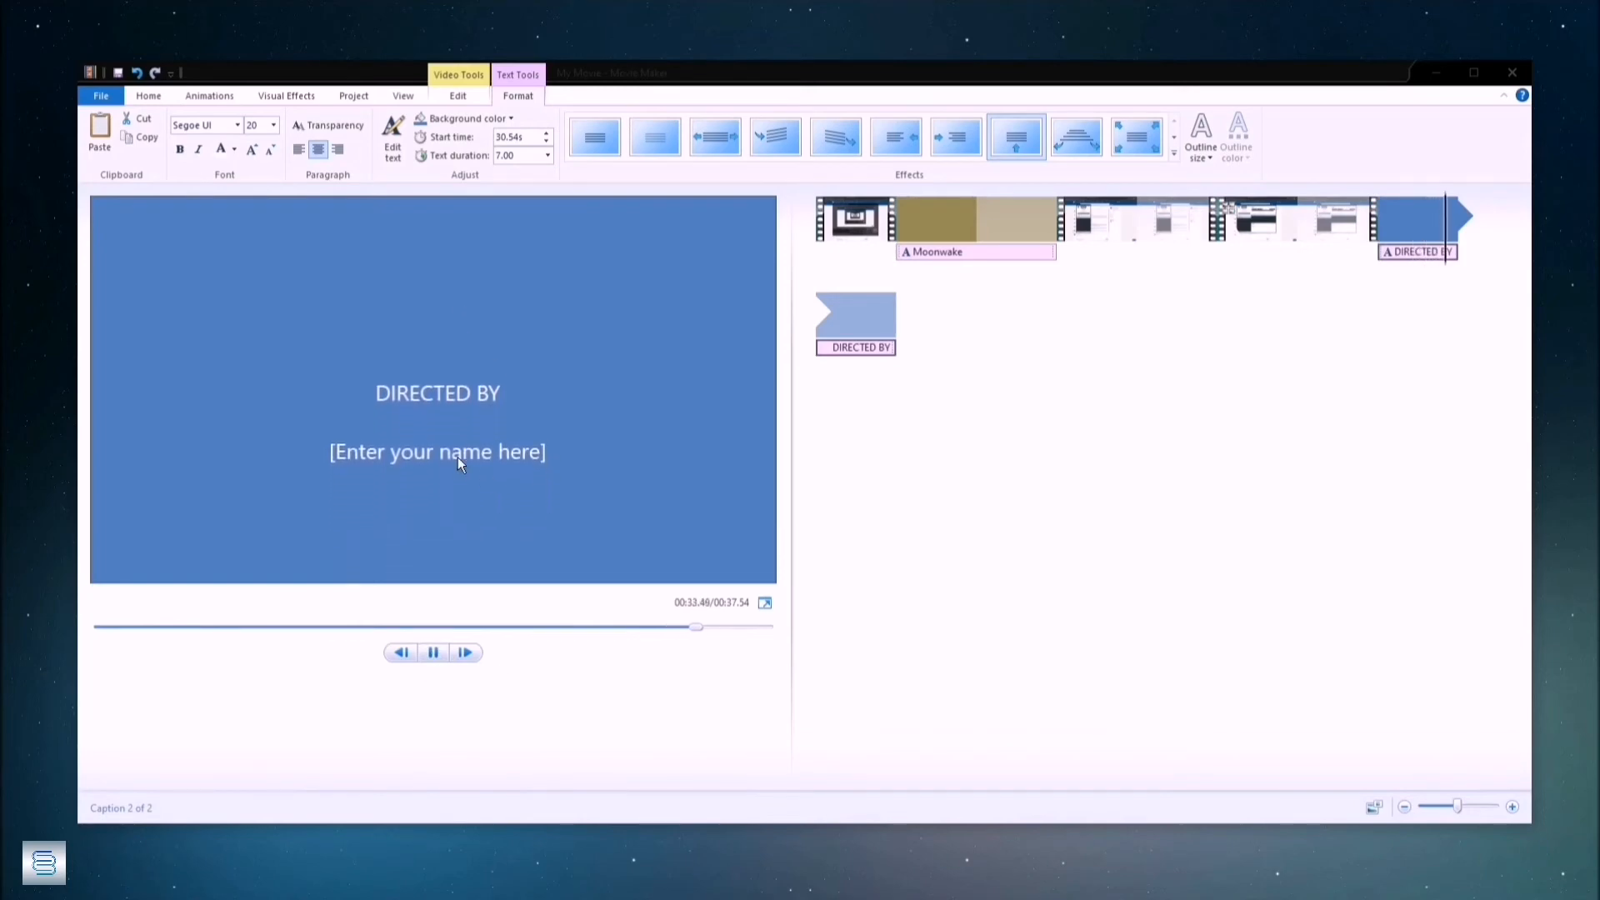
{"action": "left_click", "coordinate": [434, 657]}
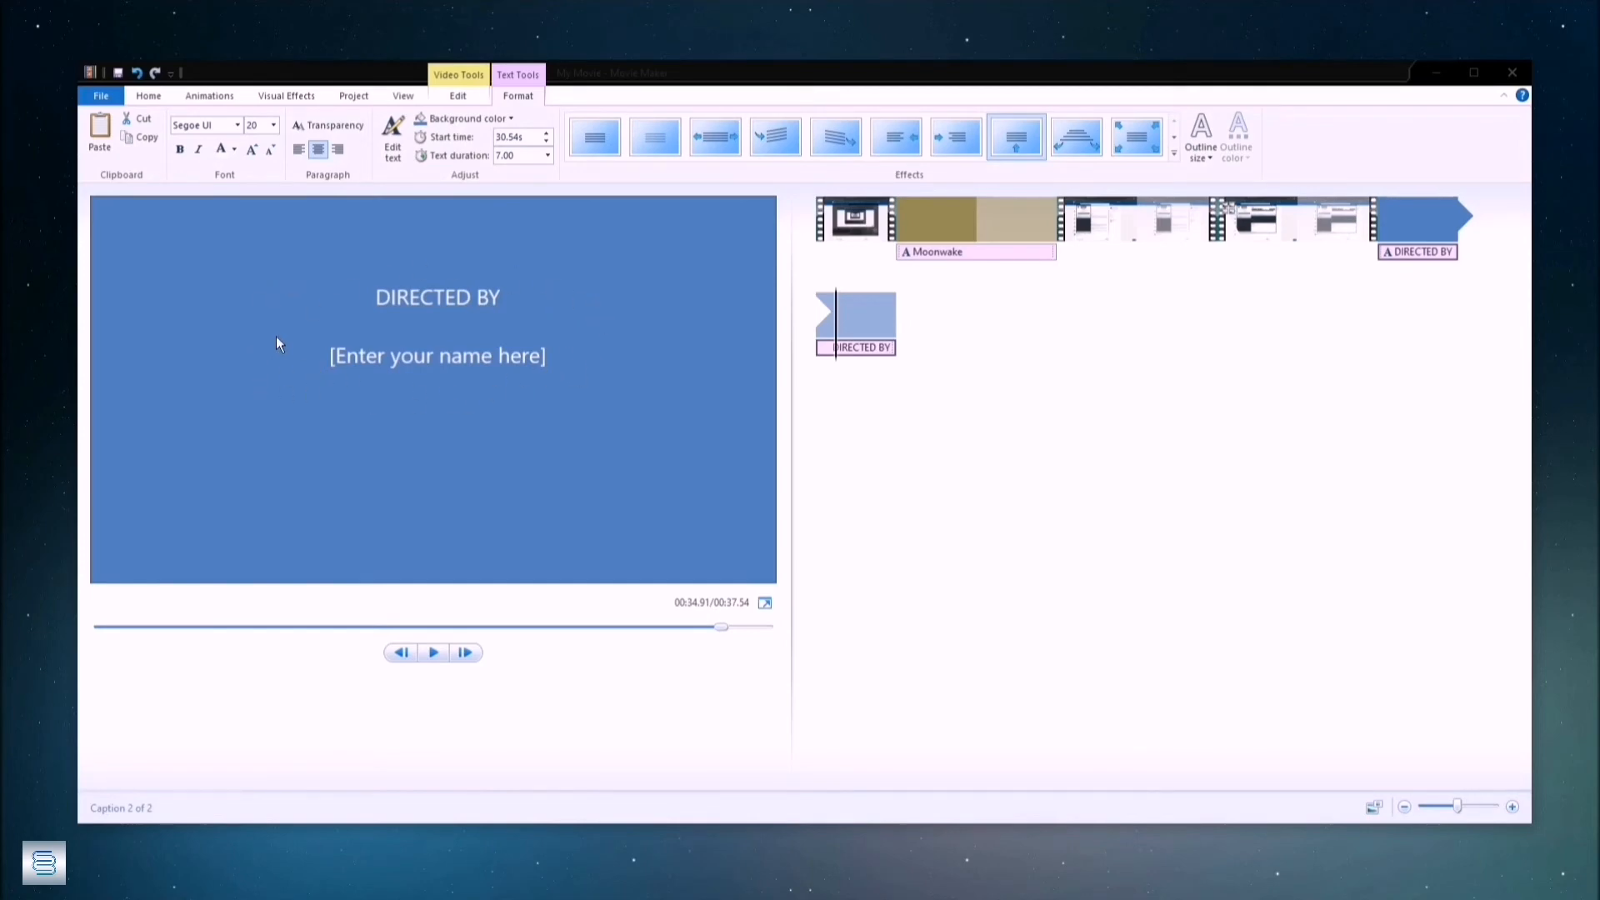
Step: Format the director credit's text as bold, size 22, with a medium black outline
{"action": "left_click", "coordinate": [1206, 153]}
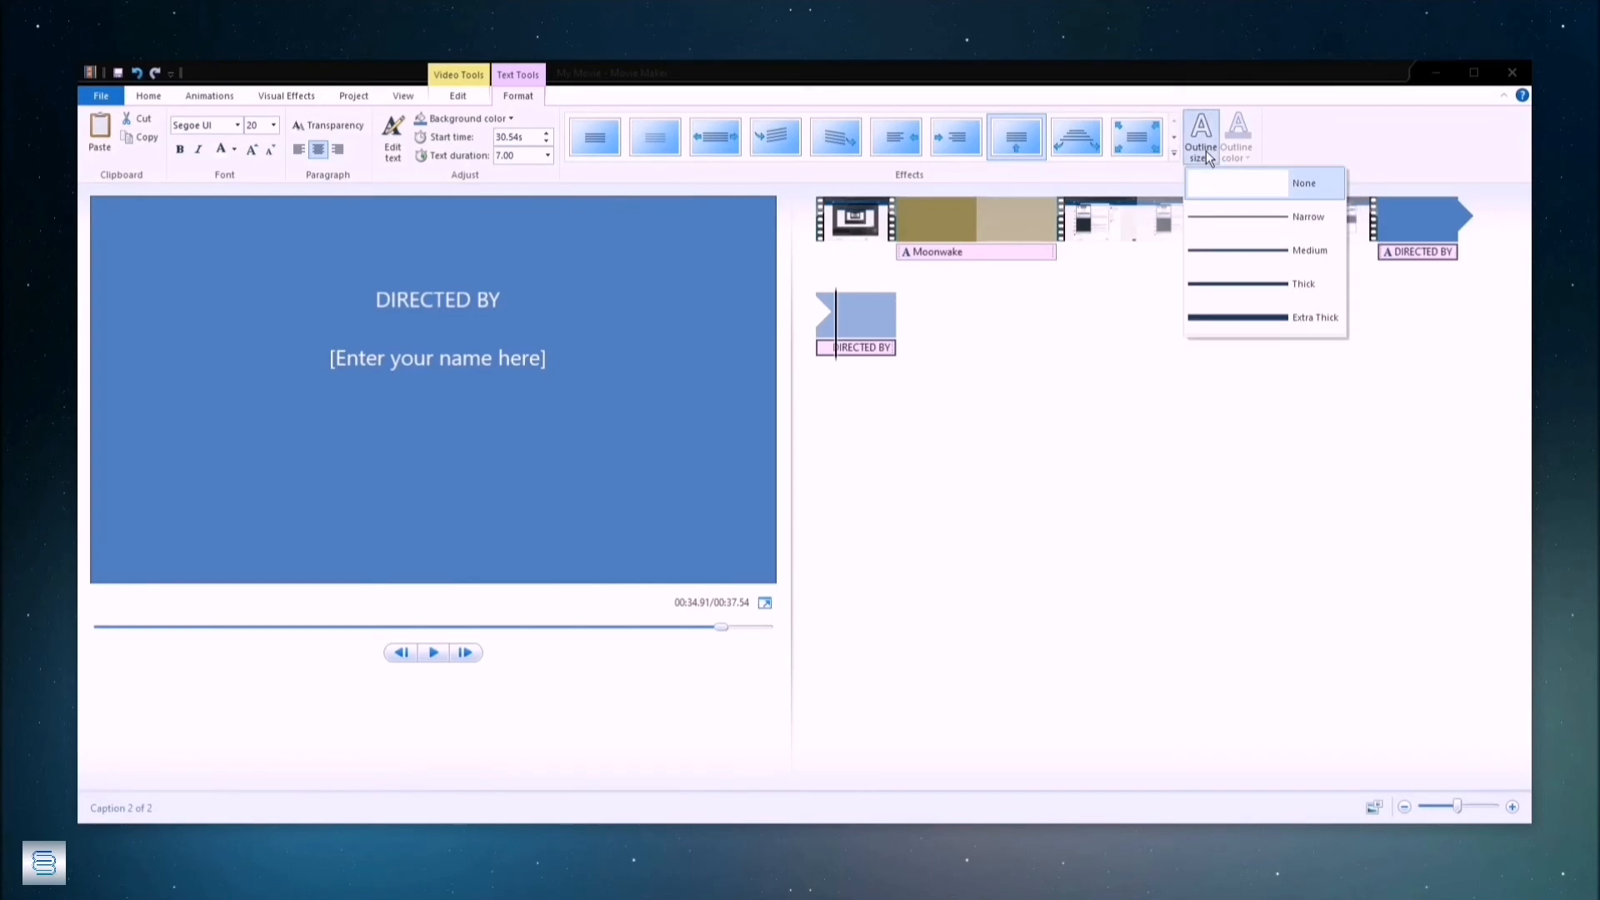
{"action": "left_click", "coordinate": [1252, 252]}
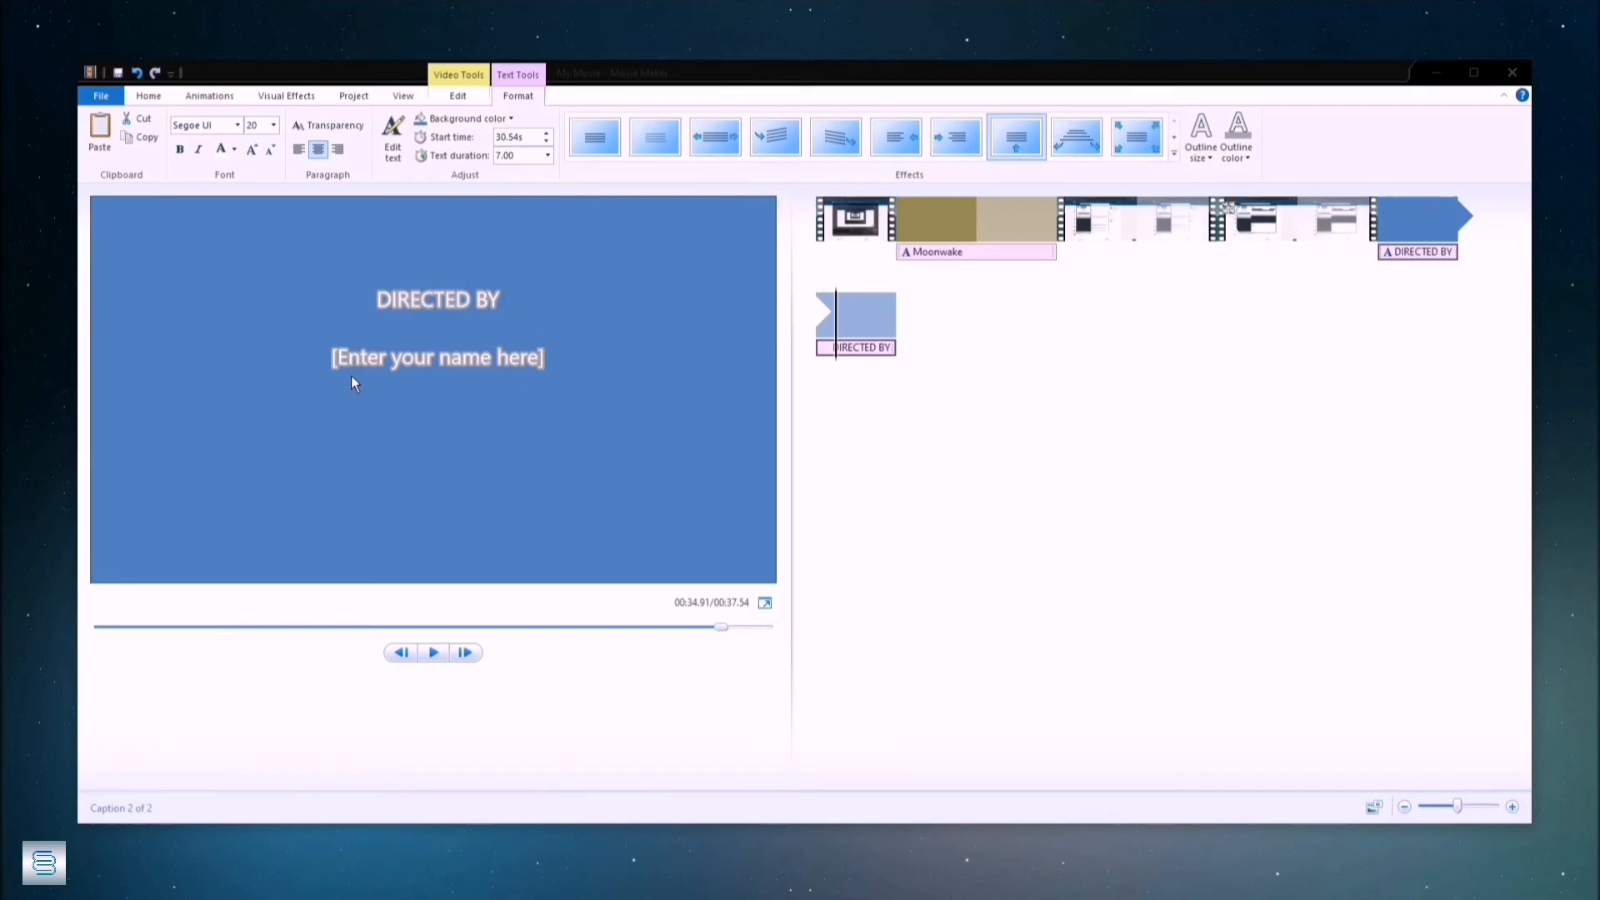
{"action": "left_click", "coordinate": [1250, 157]}
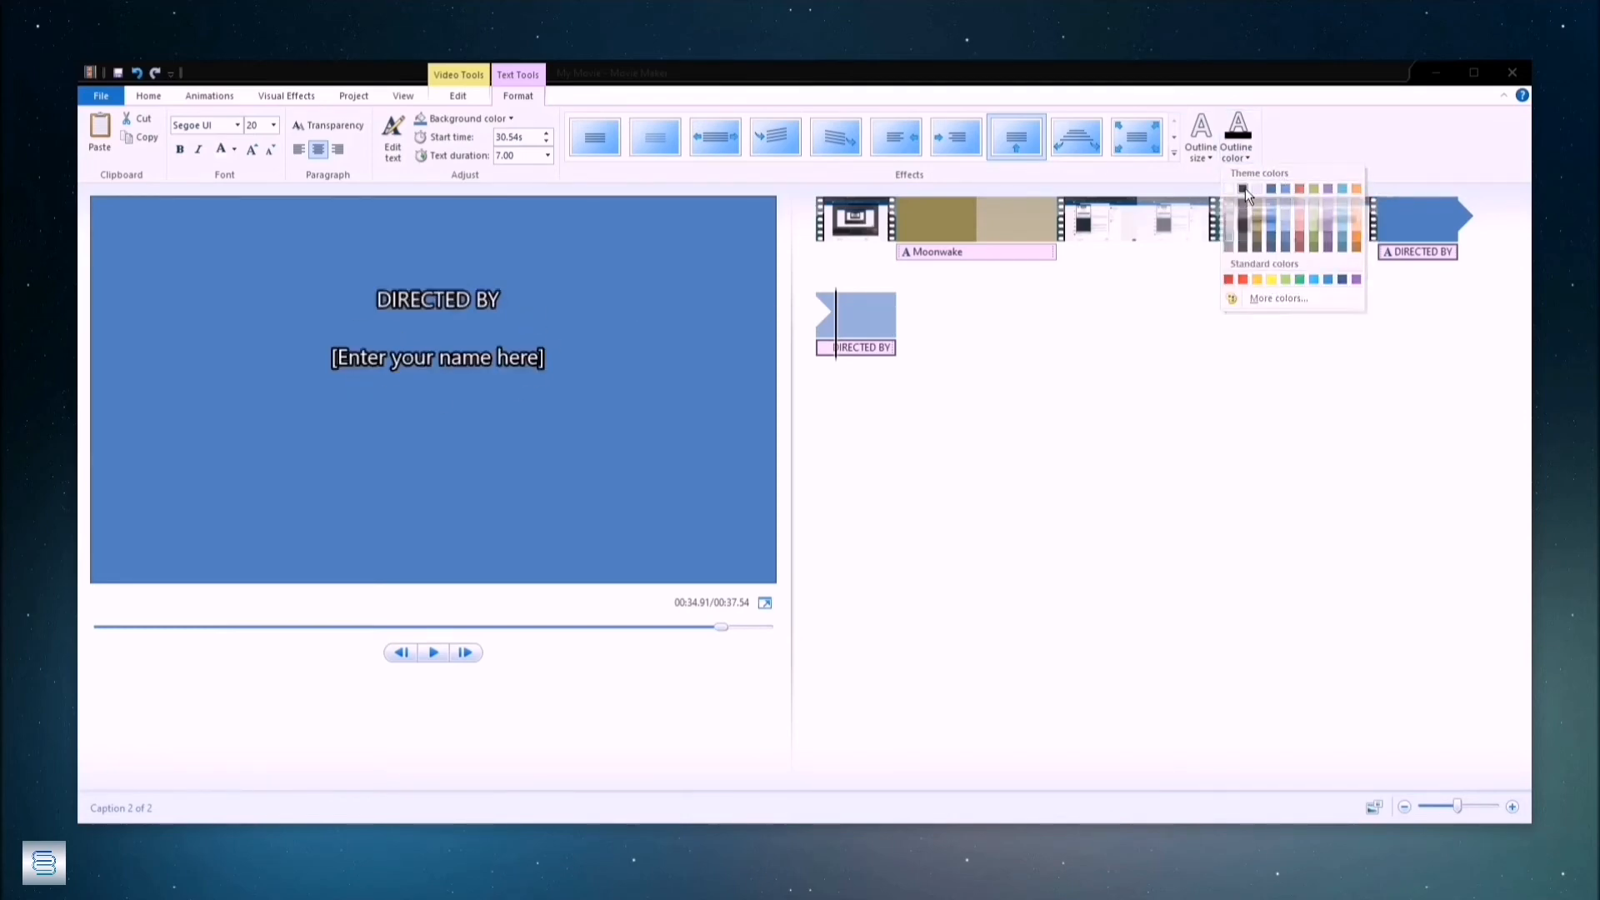
{"action": "left_click", "coordinate": [1243, 188]}
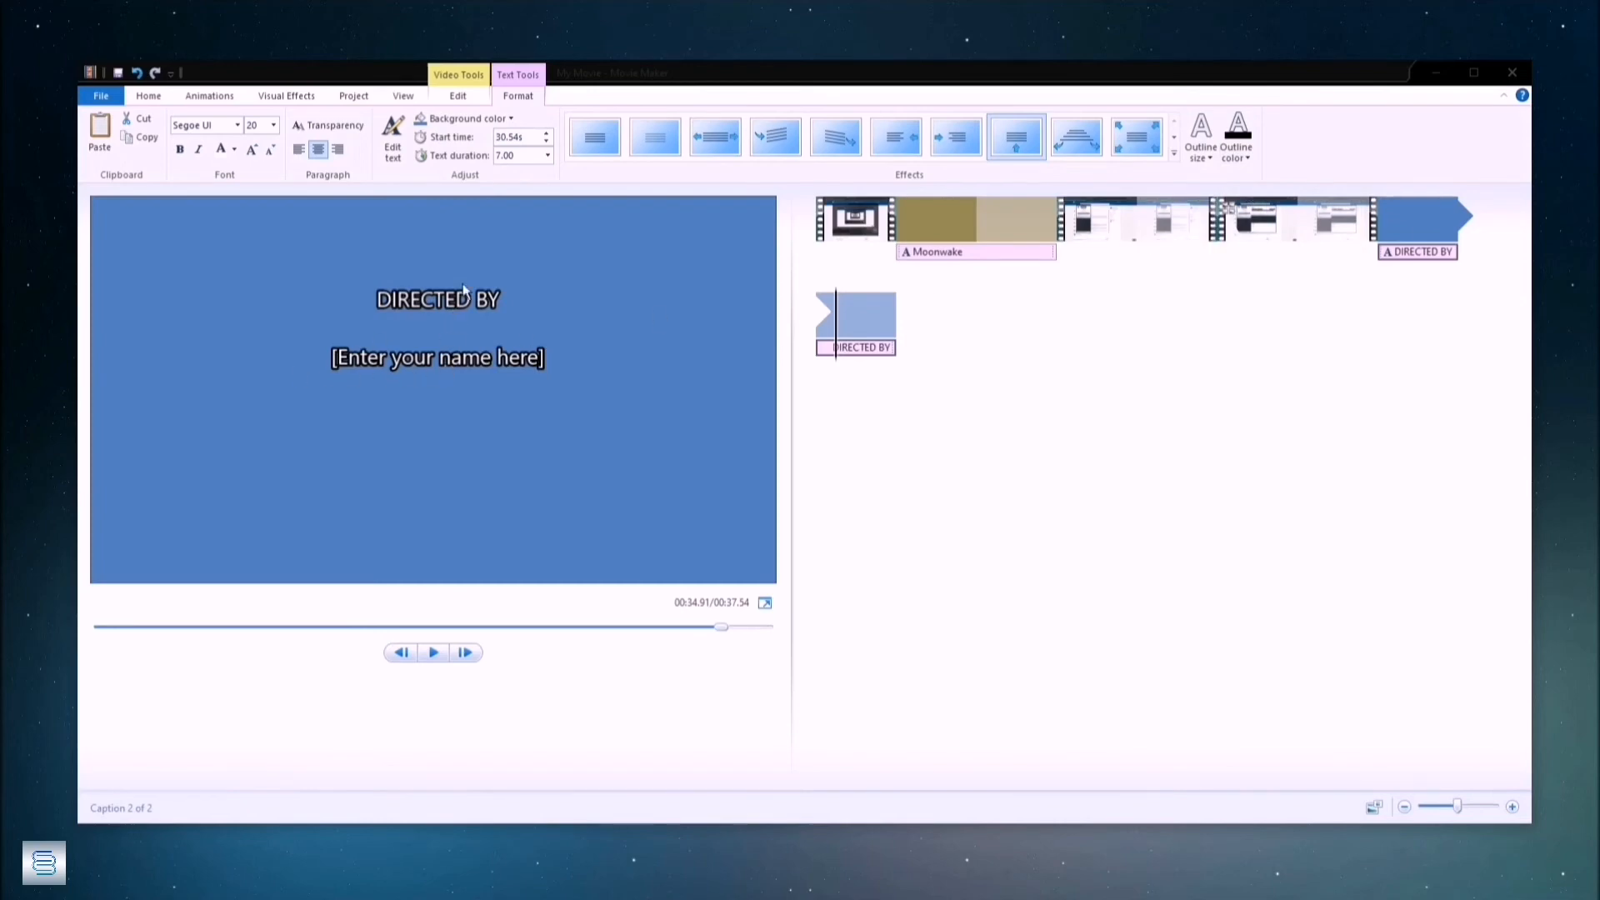
{"action": "left_click", "coordinate": [180, 150]}
{"action": "left_click", "coordinate": [979, 323]}
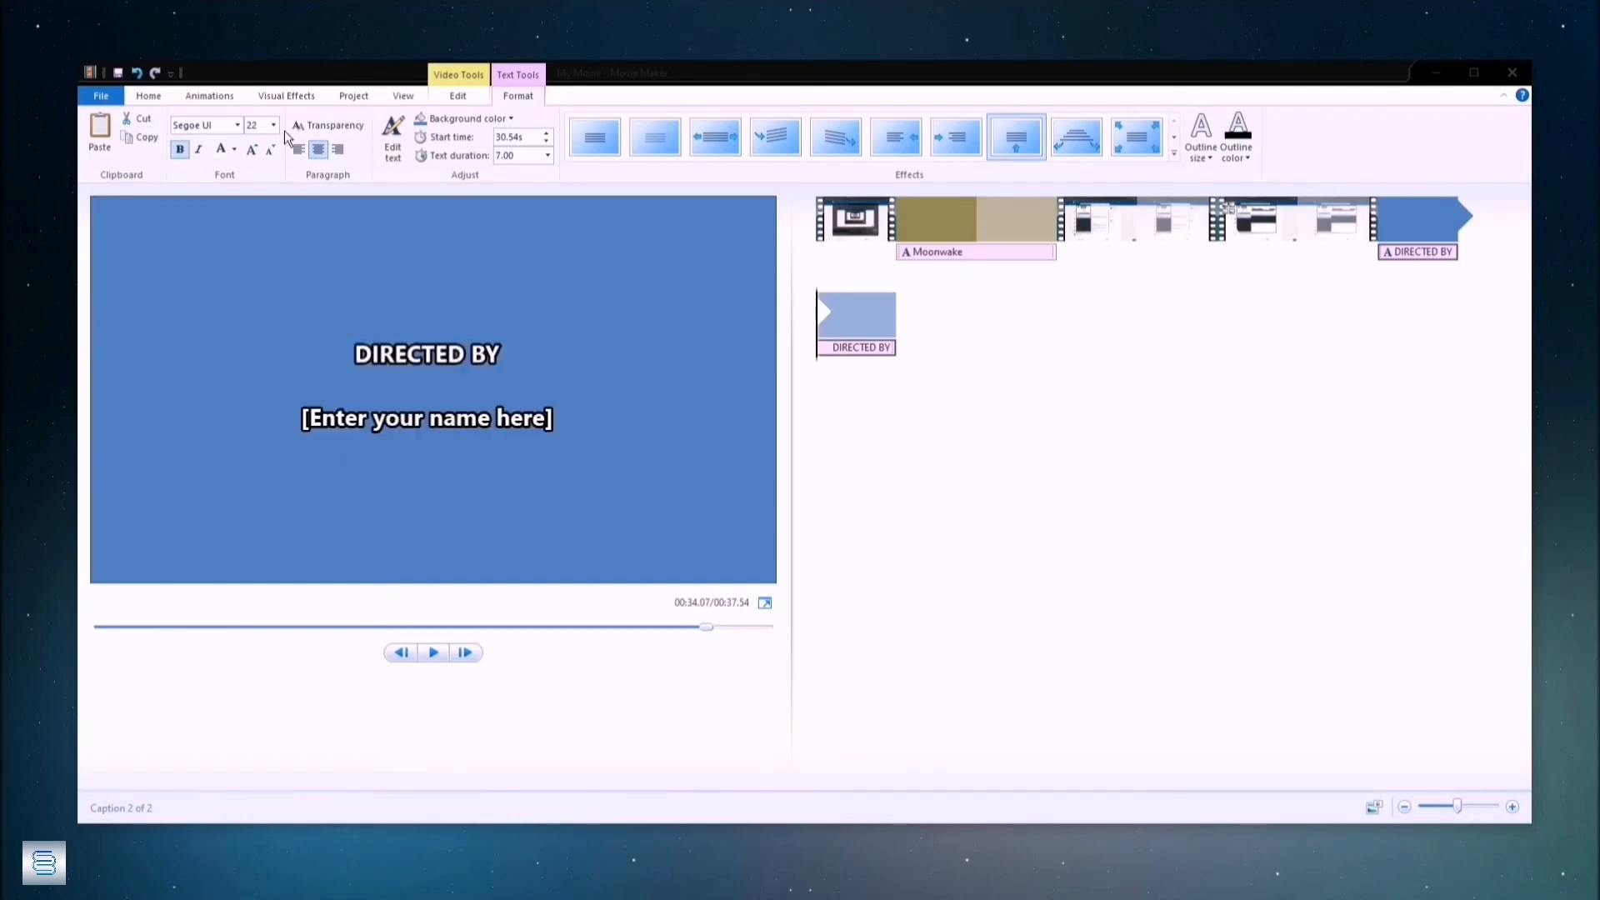
Step: Add the song 2pac-Changes from the My Music folder on drive D as the movie's background music
{"action": "left_click", "coordinate": [148, 97]}
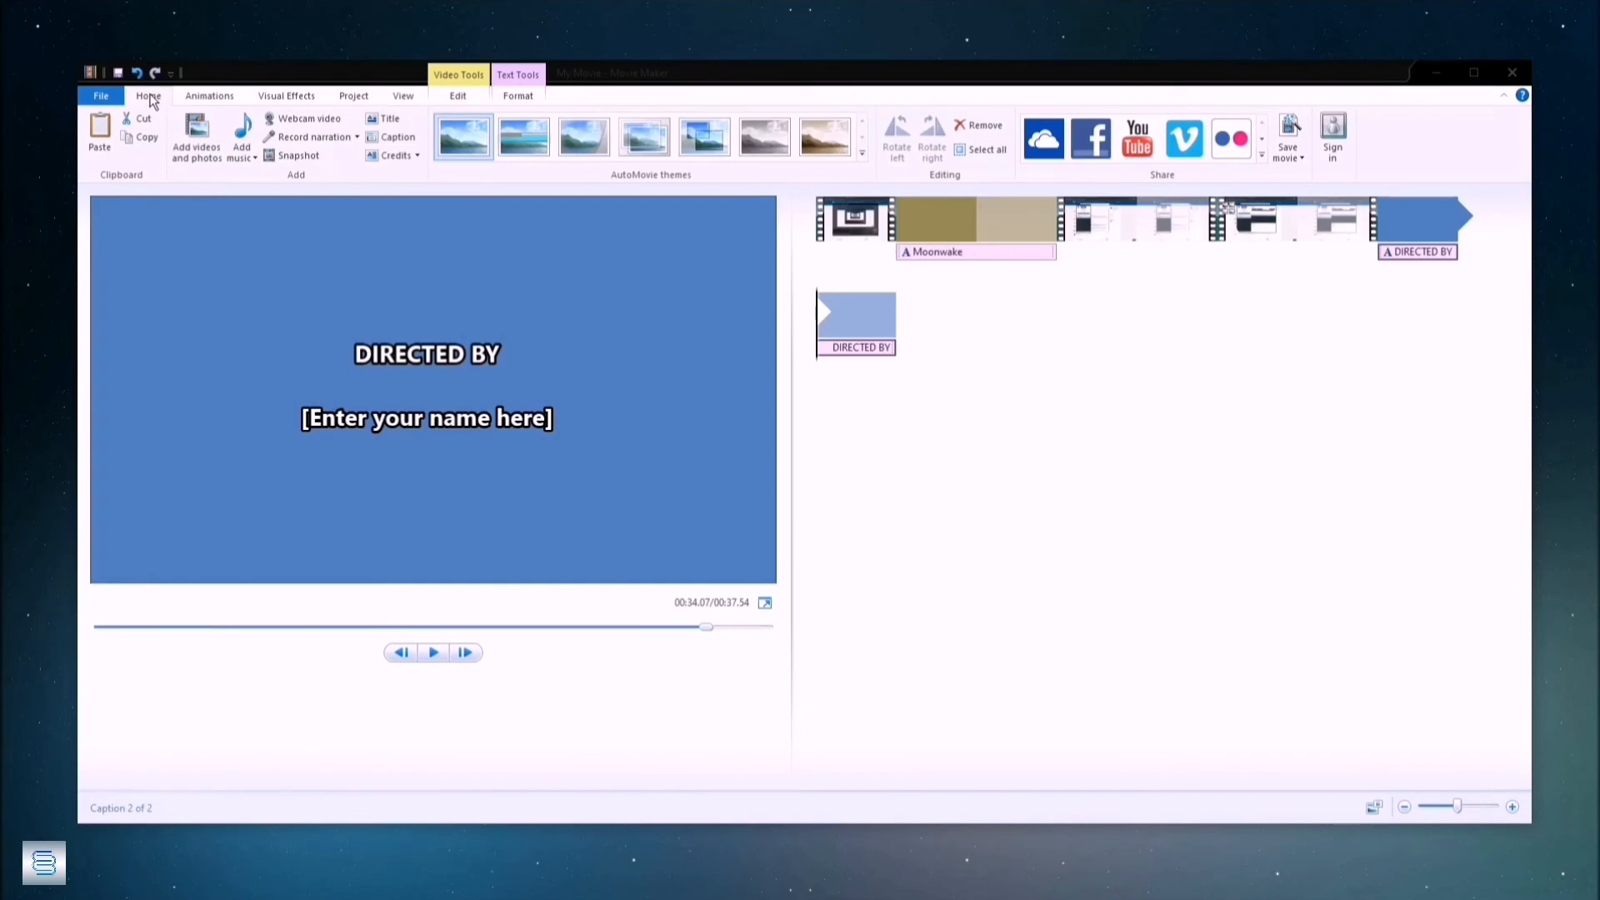
{"action": "left_click", "coordinate": [246, 157]}
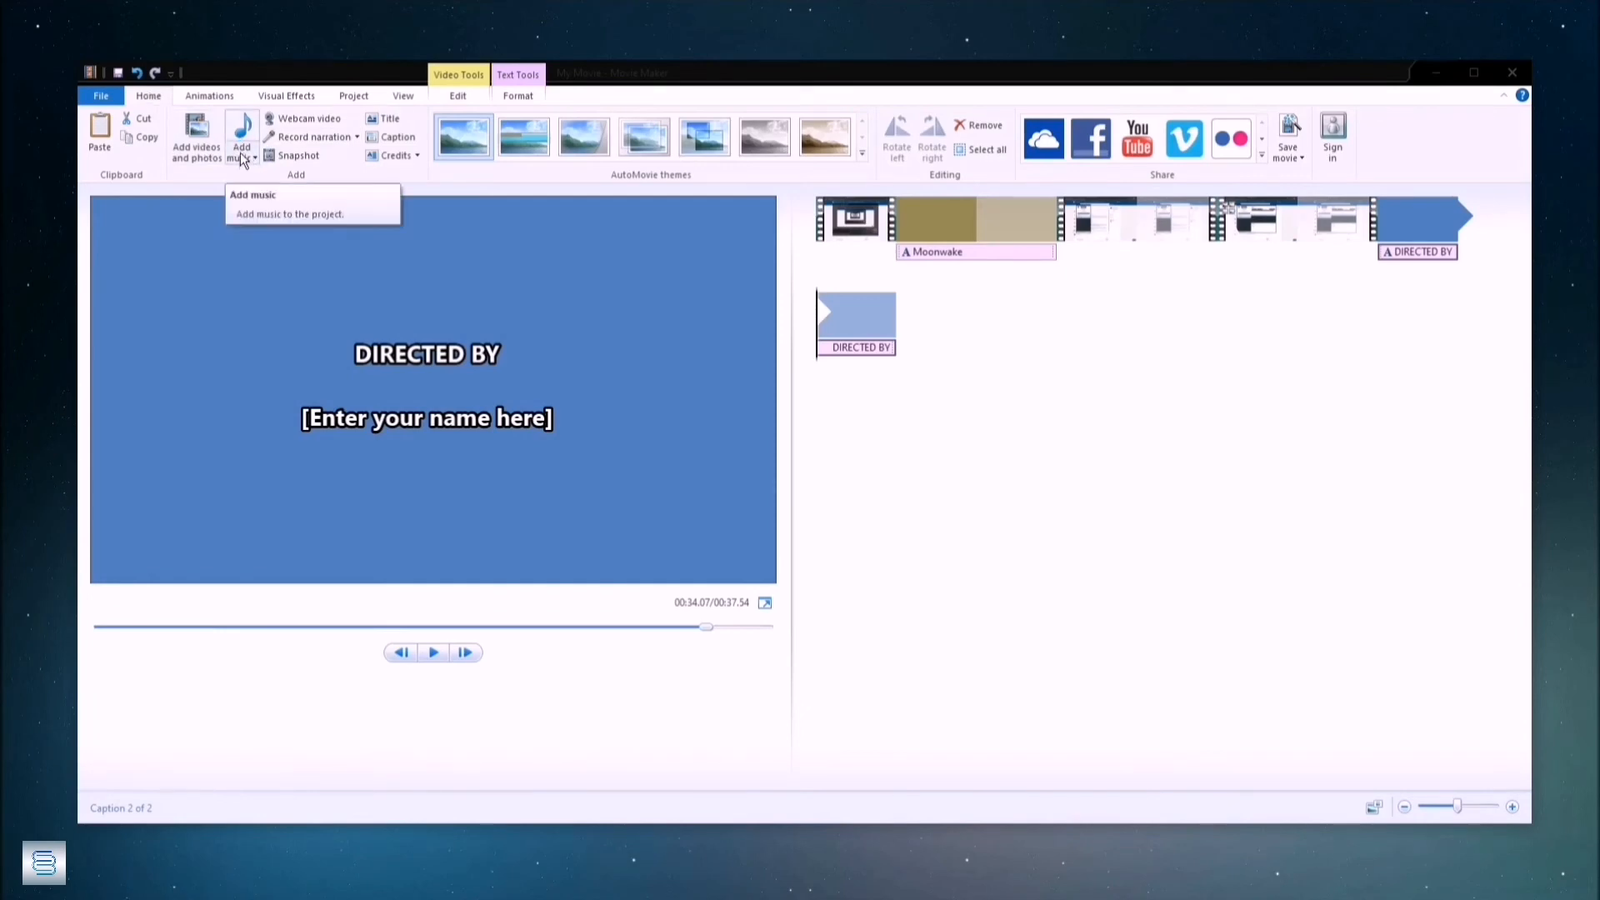
{"action": "left_click", "coordinate": [279, 271]}
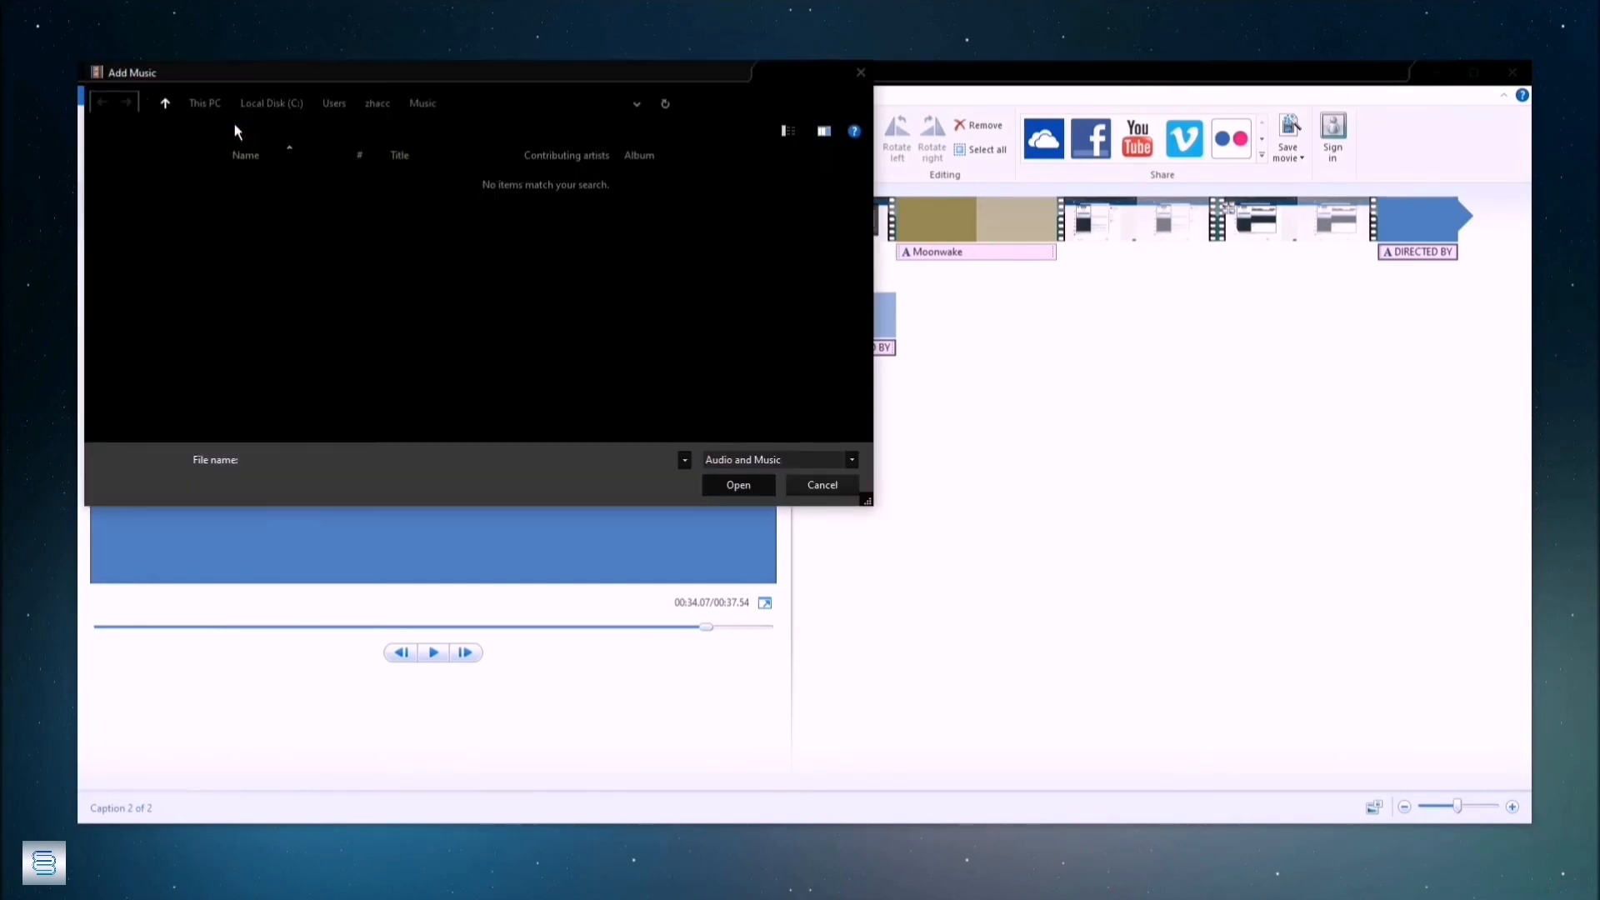
{"action": "left_click_drag", "start_coordinate": [469, 102], "coordinate": [649, 134]}
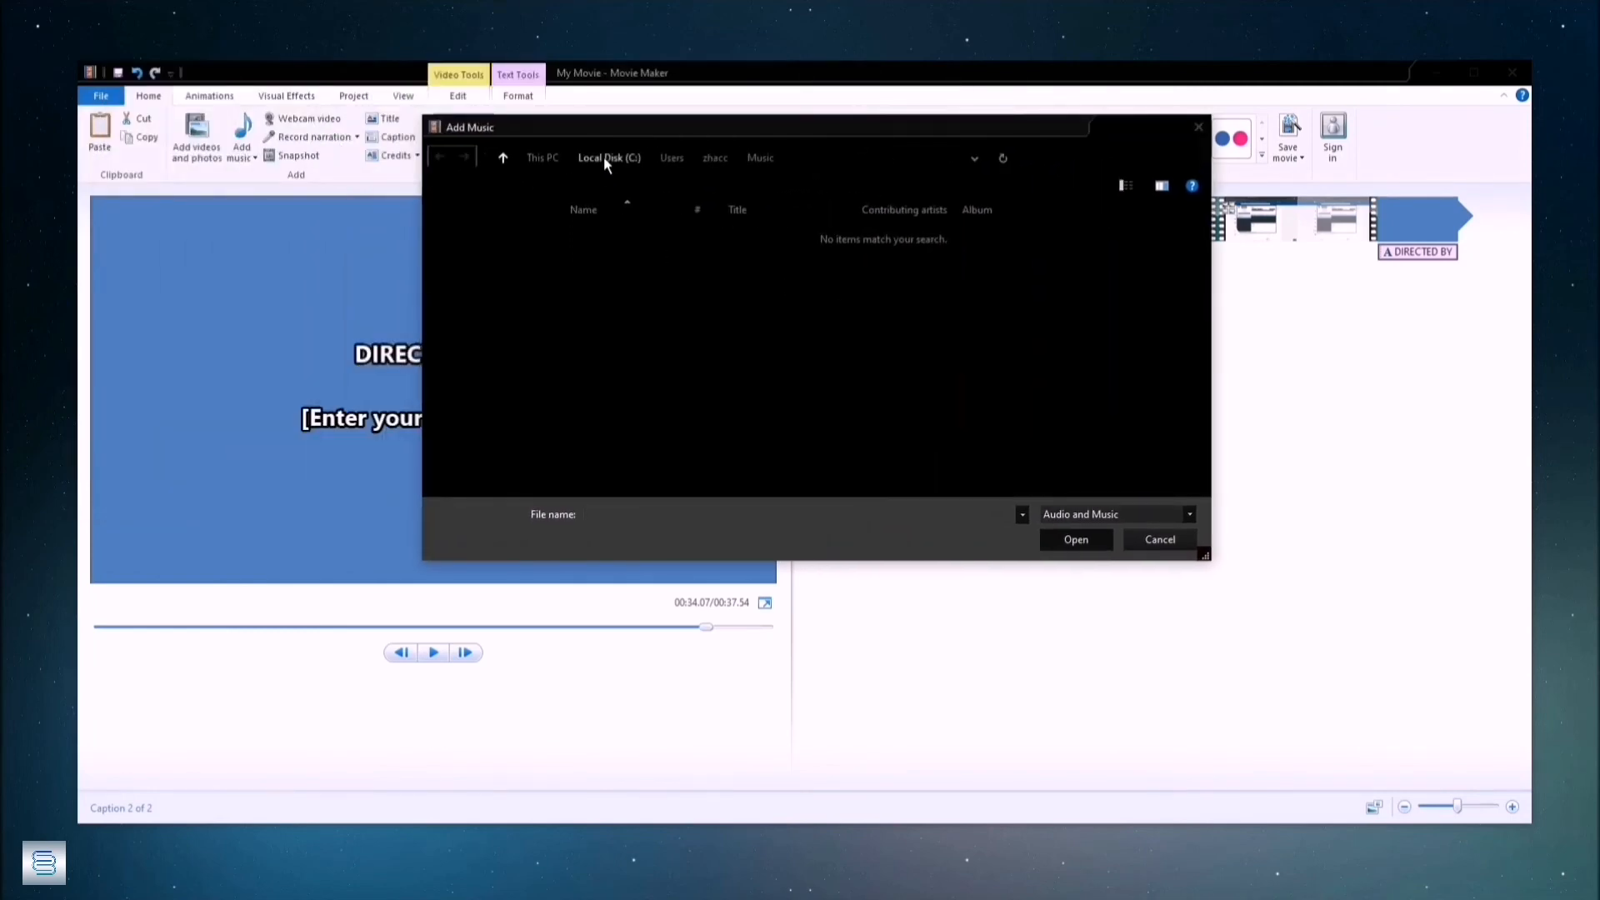
{"action": "left_click", "coordinate": [558, 157]}
{"action": "left_click", "coordinate": [553, 159]}
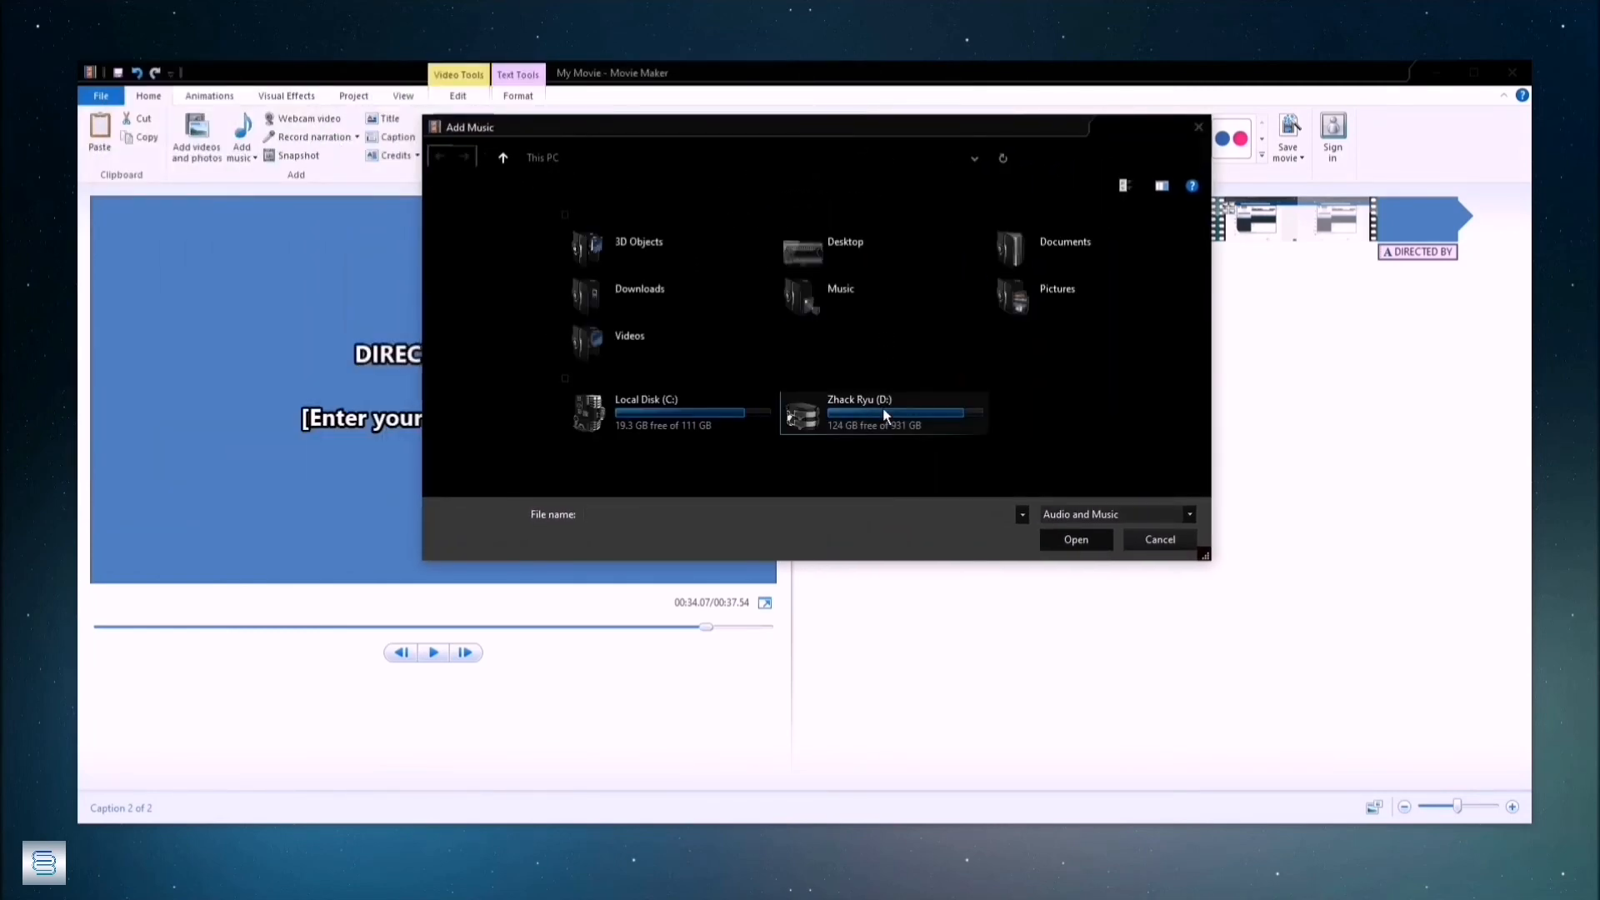
{"action": "double_click", "coordinate": [882, 407]}
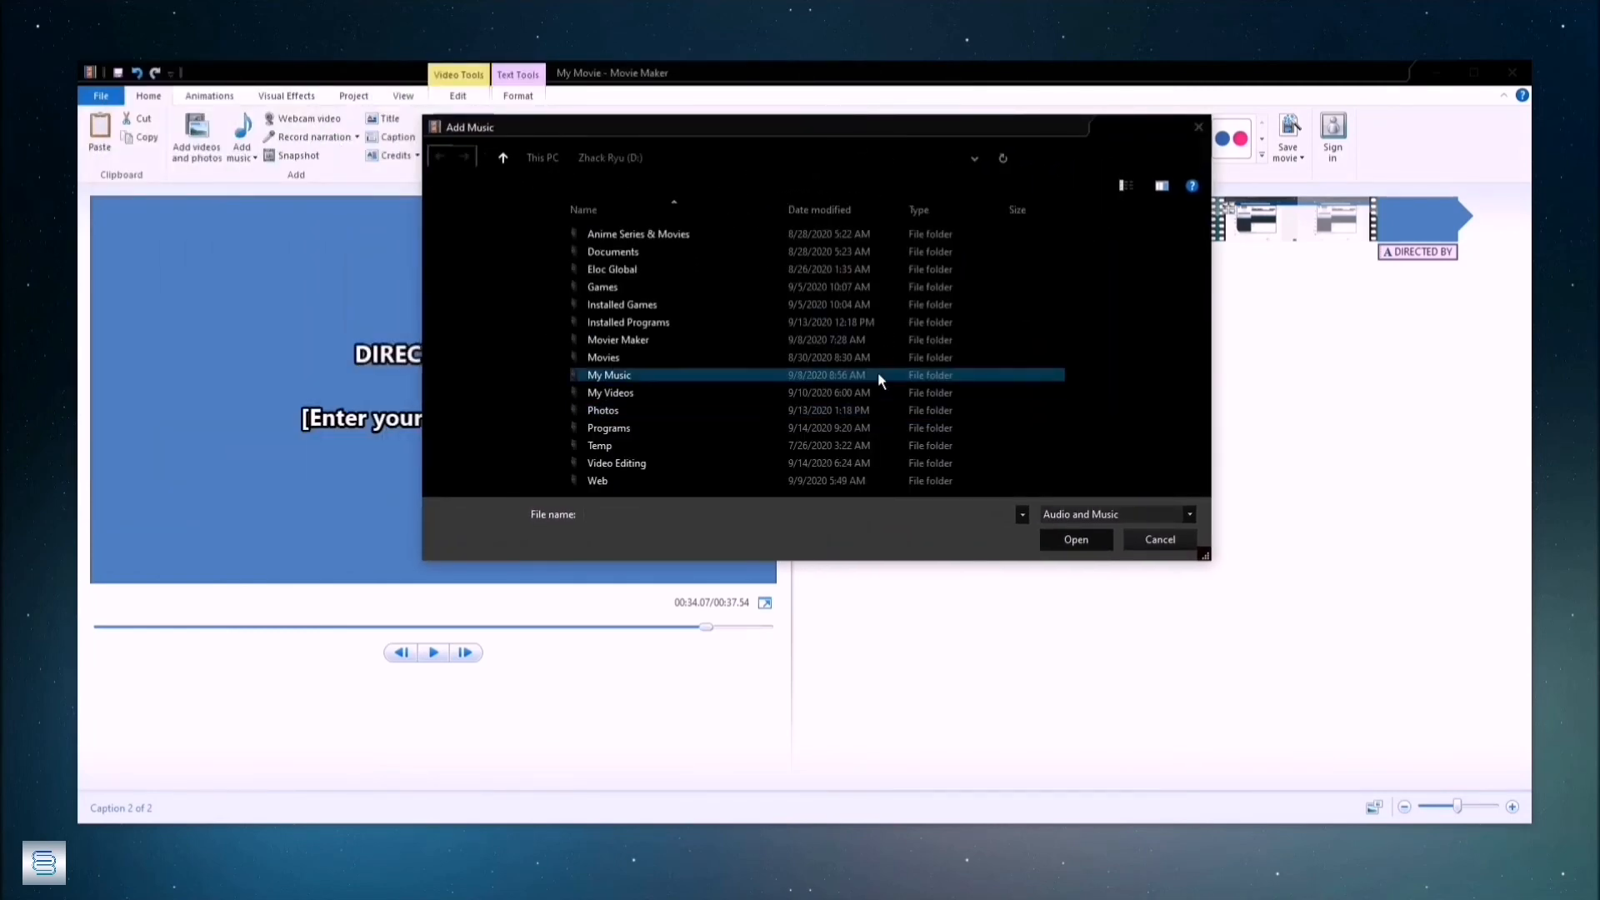
{"action": "double_click", "coordinate": [644, 375]}
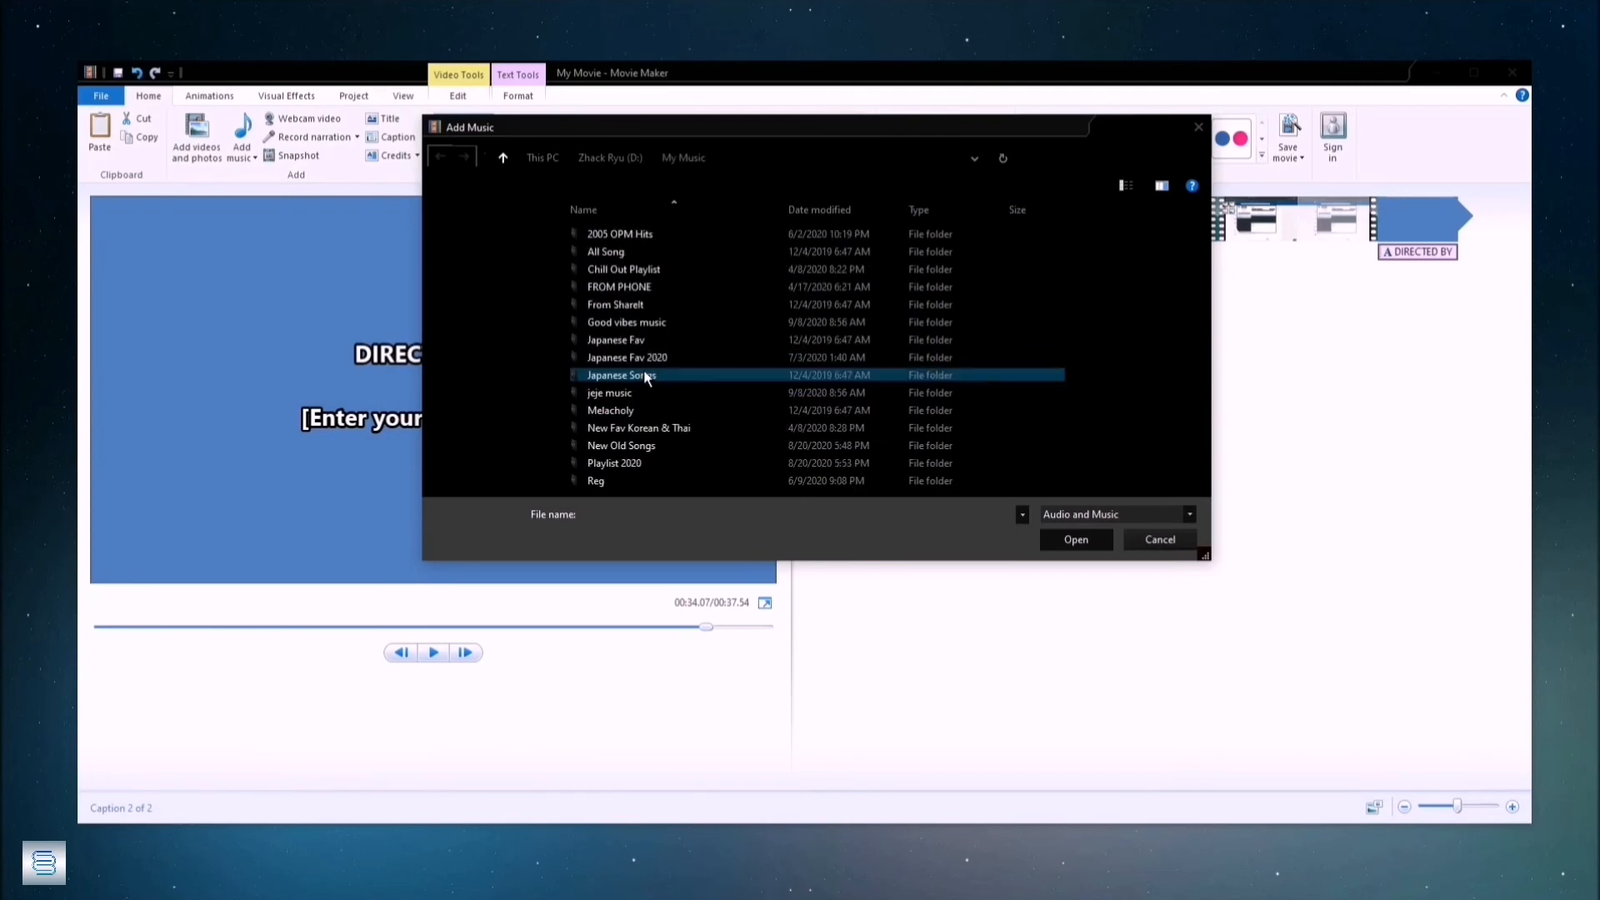
{"action": "double_click", "coordinate": [627, 477]}
{"action": "double_click", "coordinate": [742, 241]}
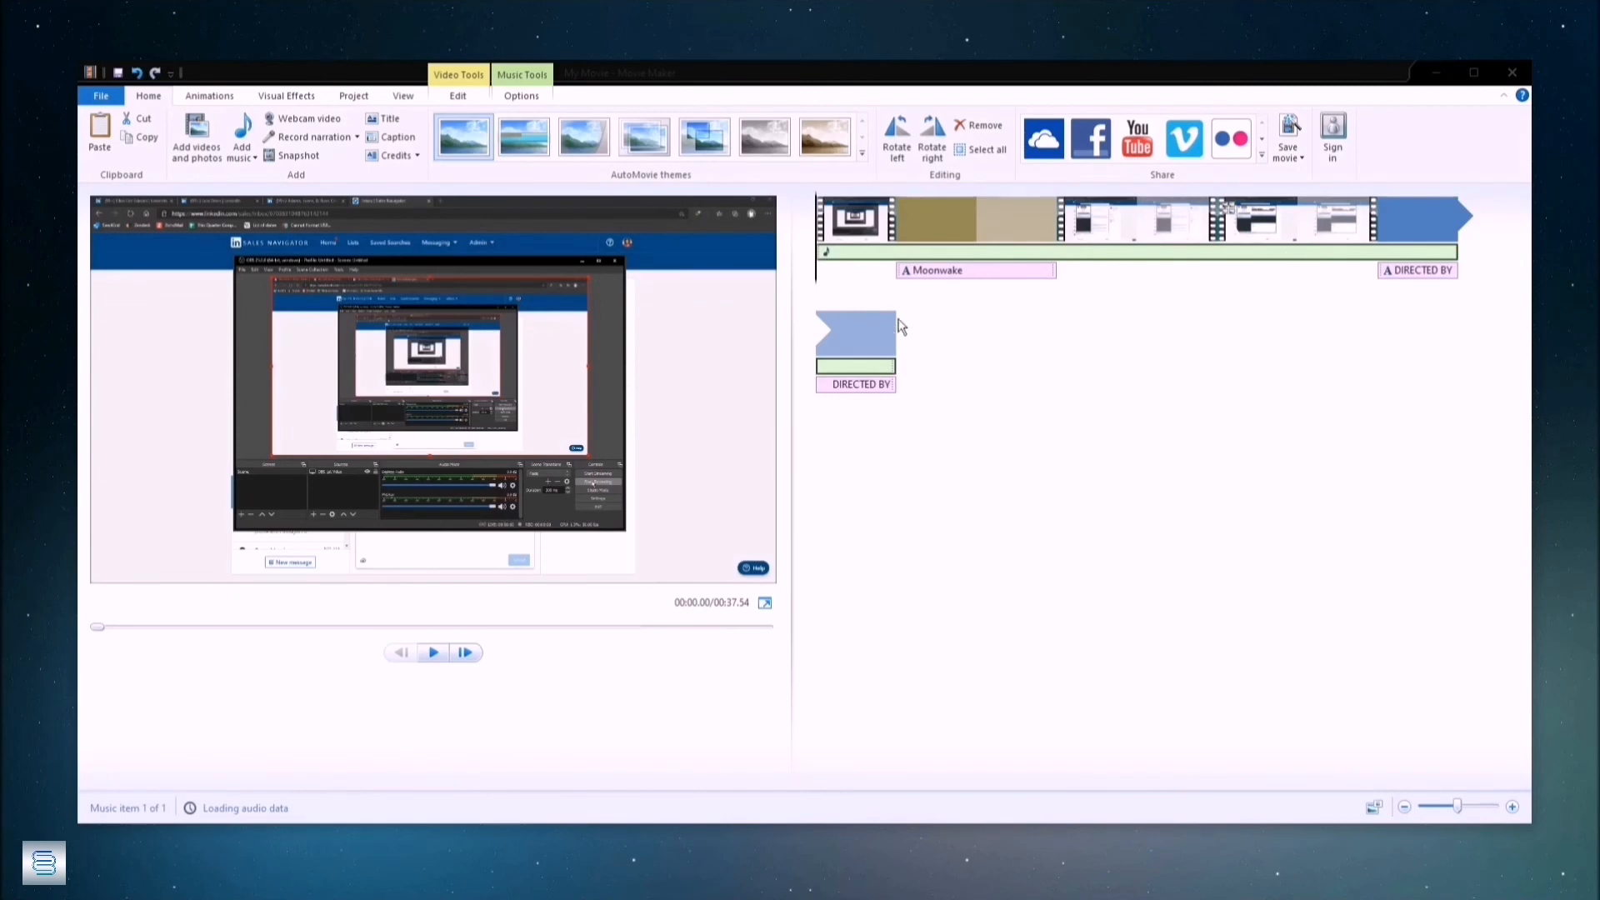
Step: Play the opening of the movie to check the added music, and select the music track
{"action": "left_click", "coordinate": [434, 654]}
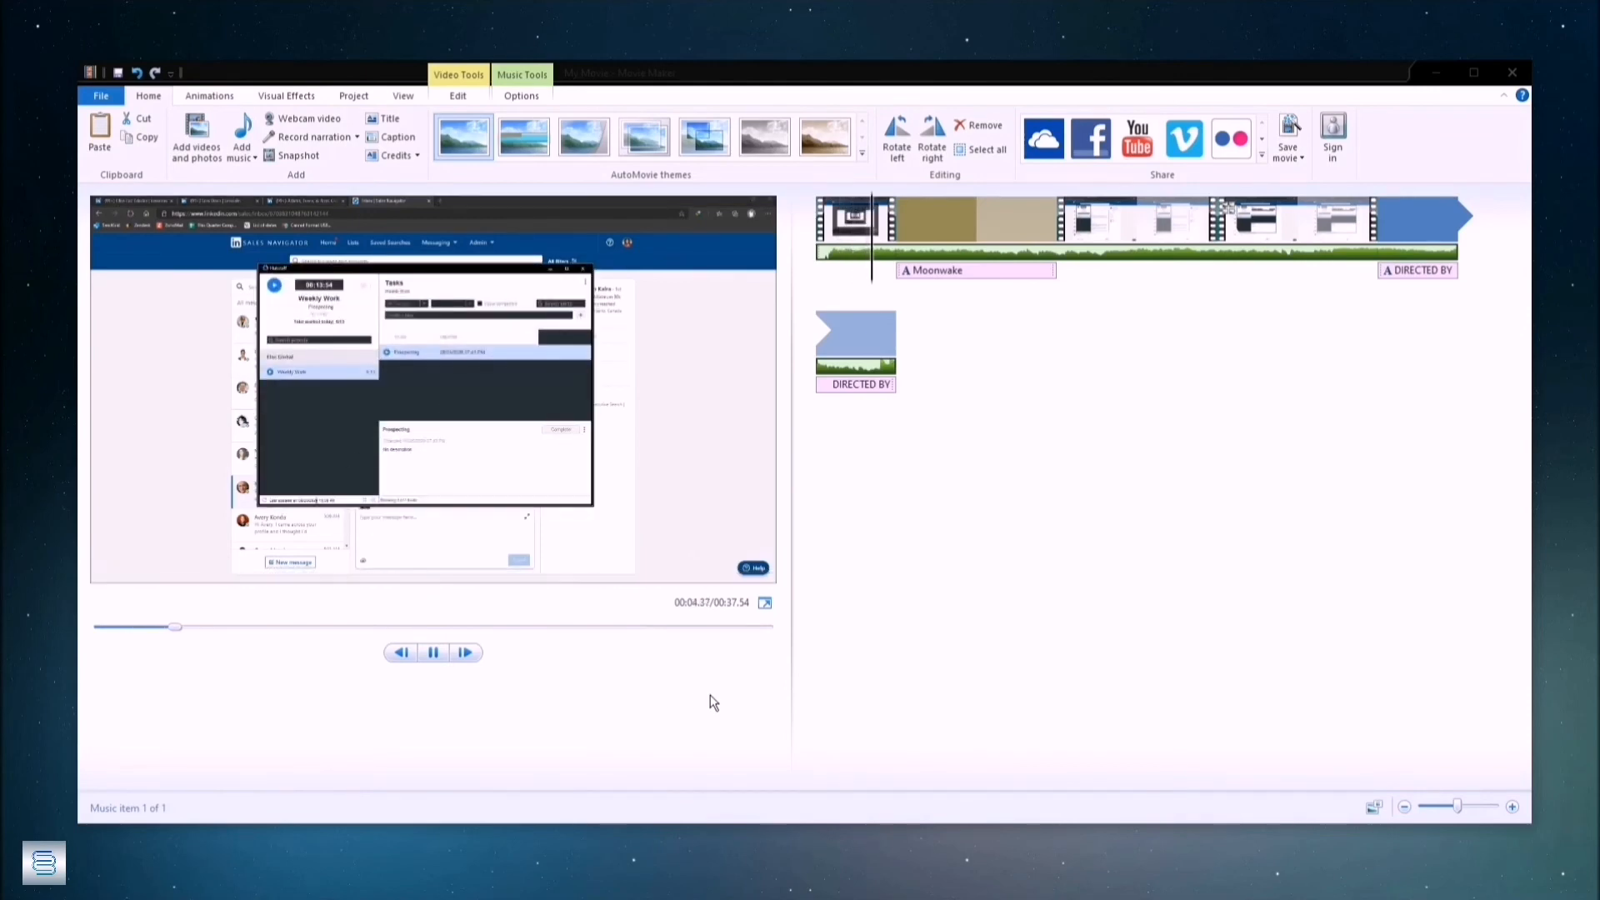
{"action": "left_click", "coordinate": [433, 653]}
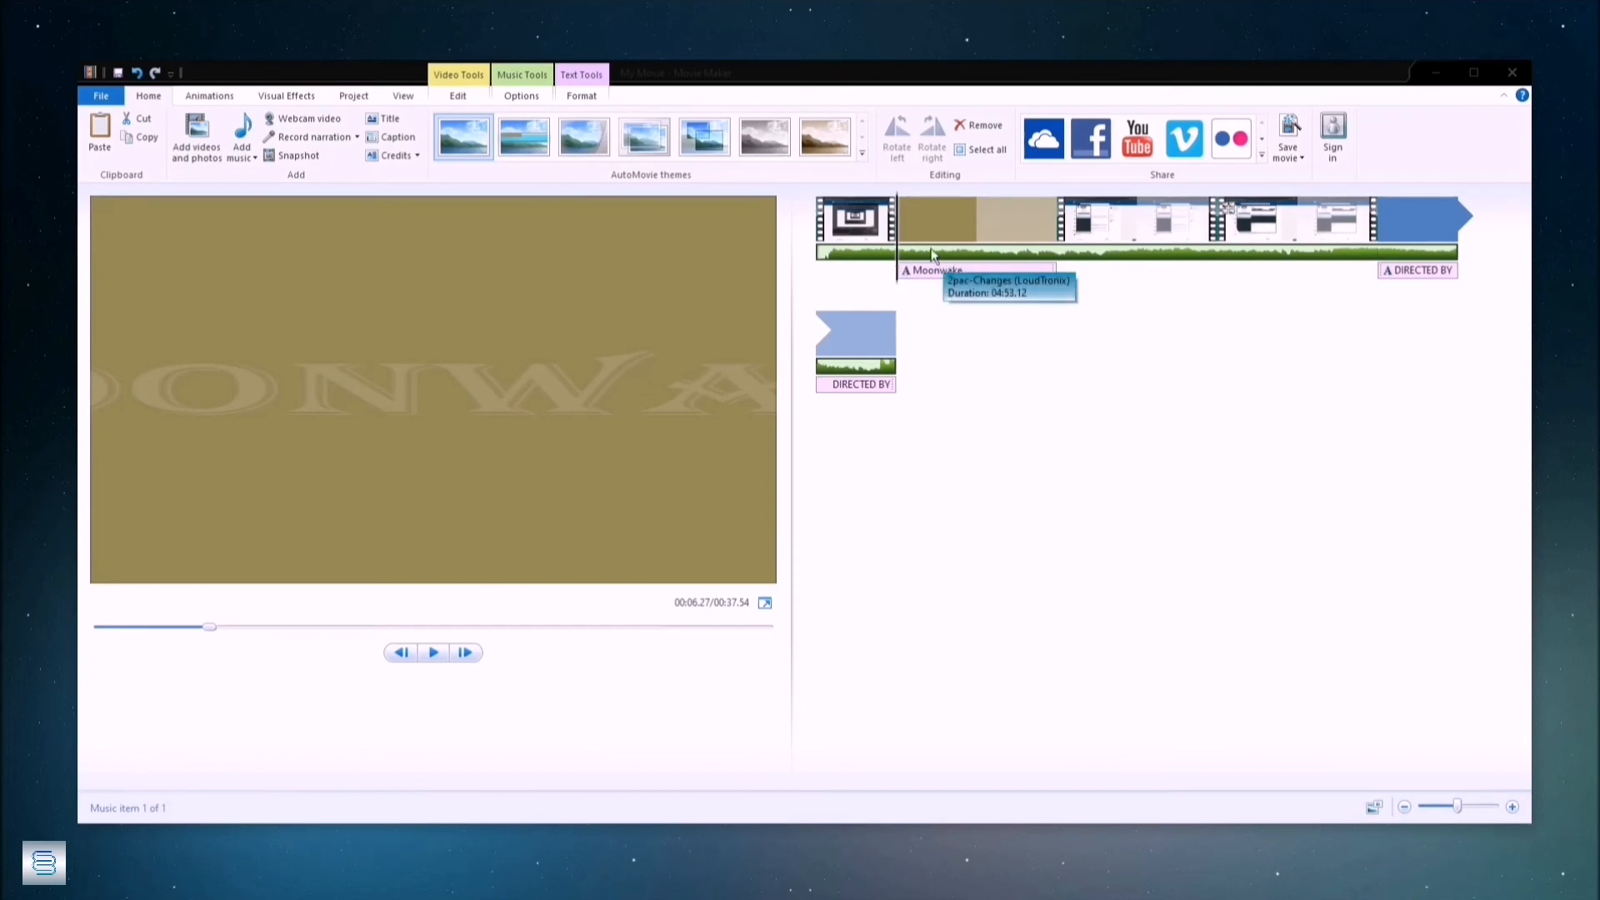
{"action": "left_click", "coordinate": [865, 221]}
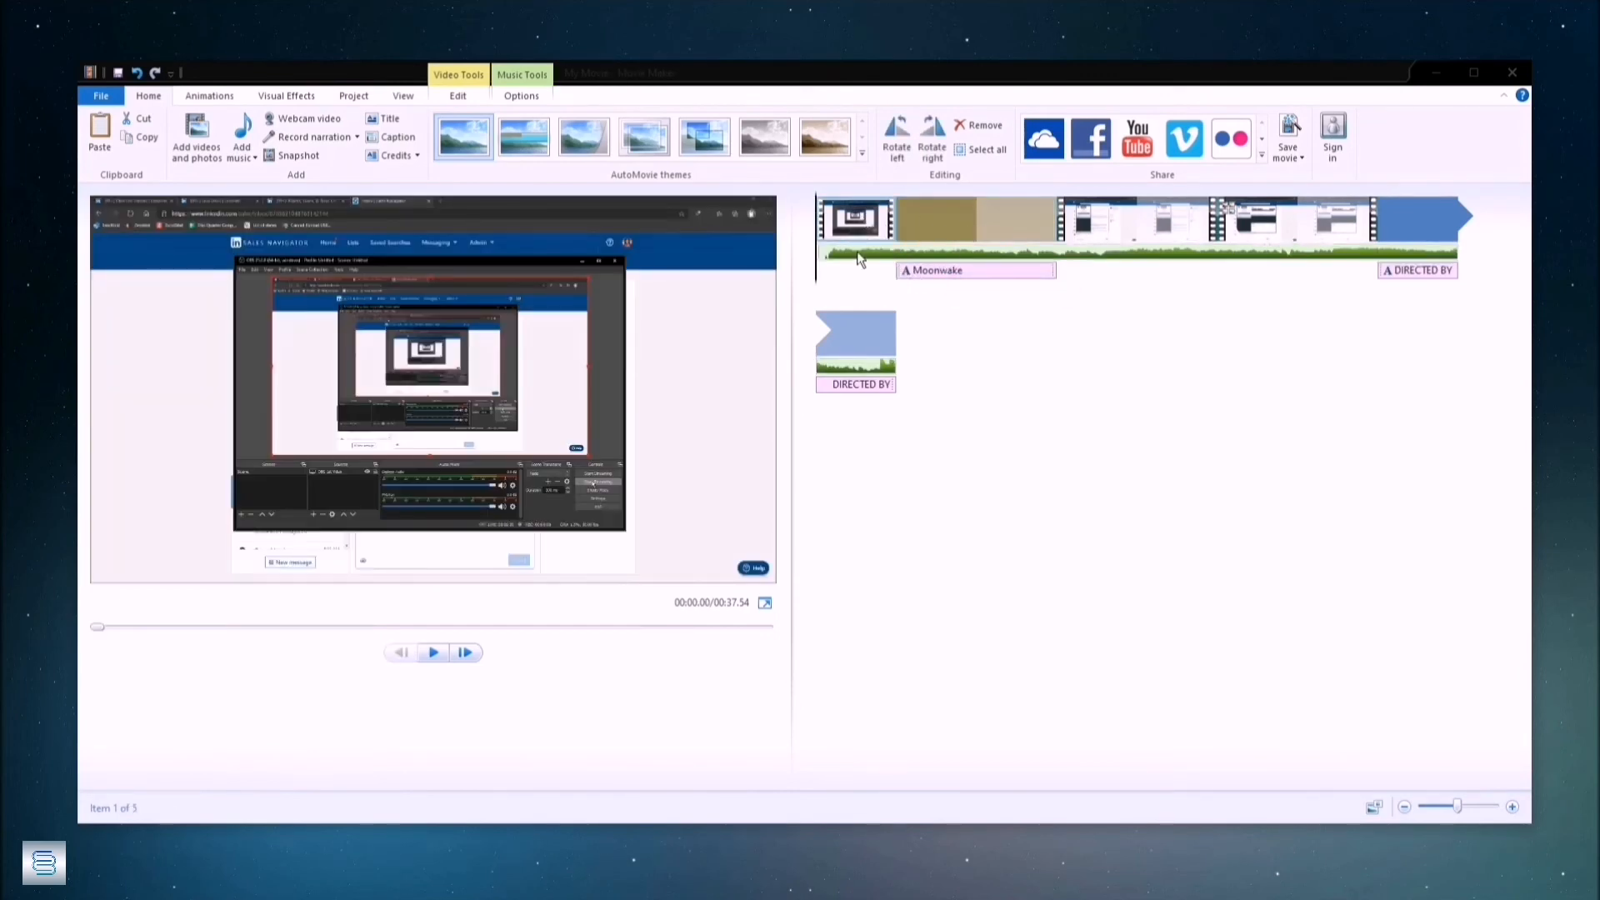
{"action": "left_click", "coordinate": [852, 250]}
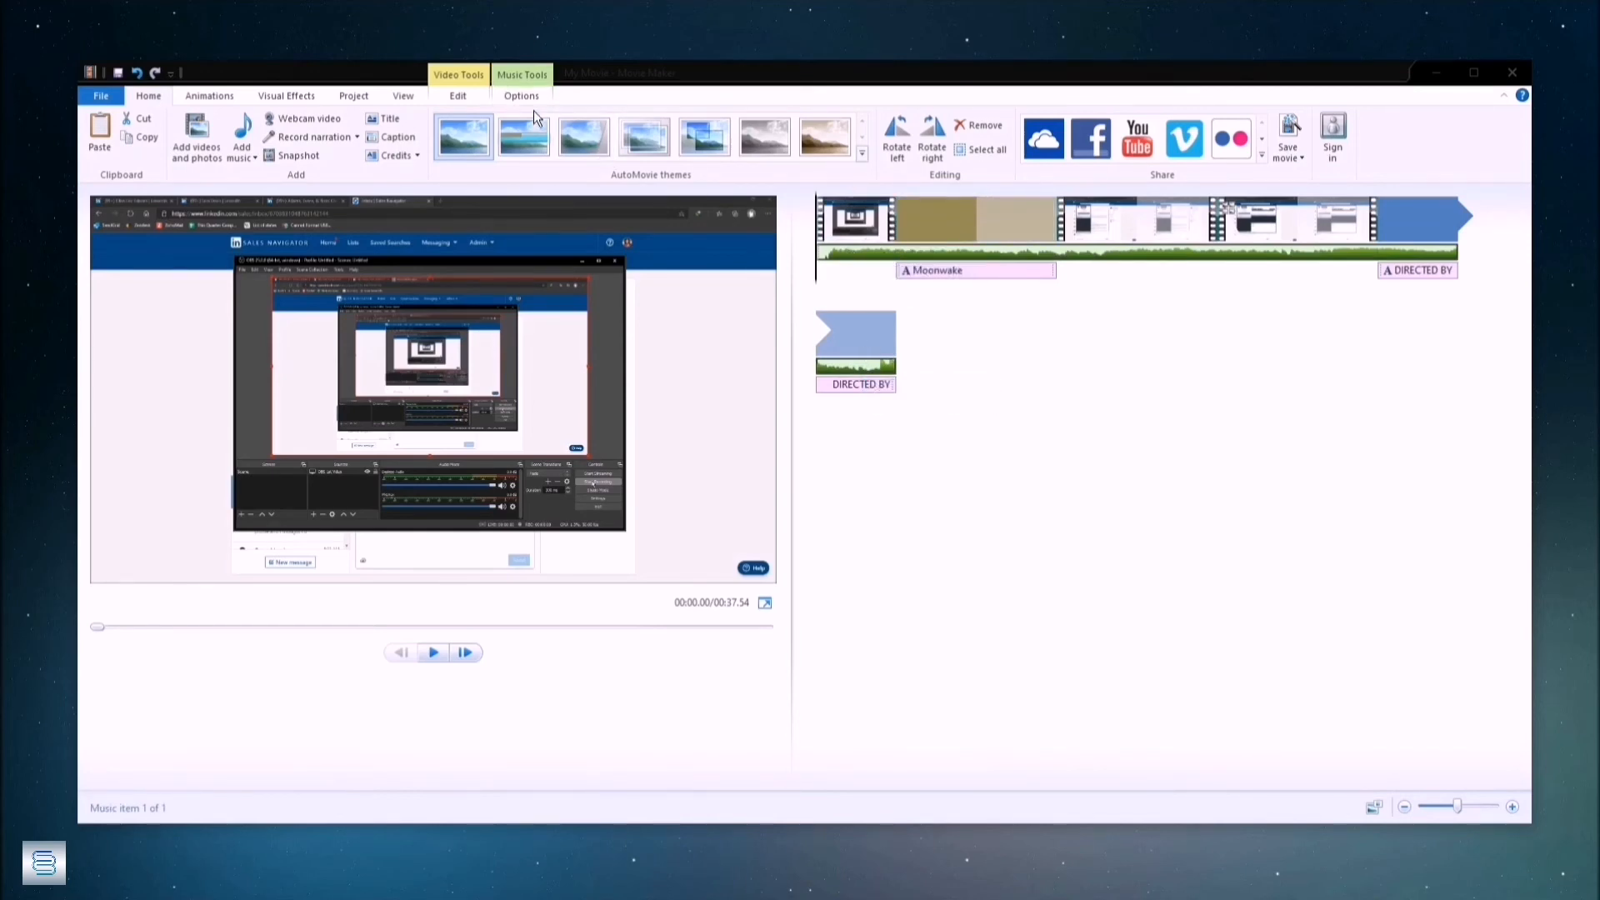
Step: Examine the video volume control and the music track's volume, fade and start and end point options
{"action": "left_click", "coordinate": [486, 104]}
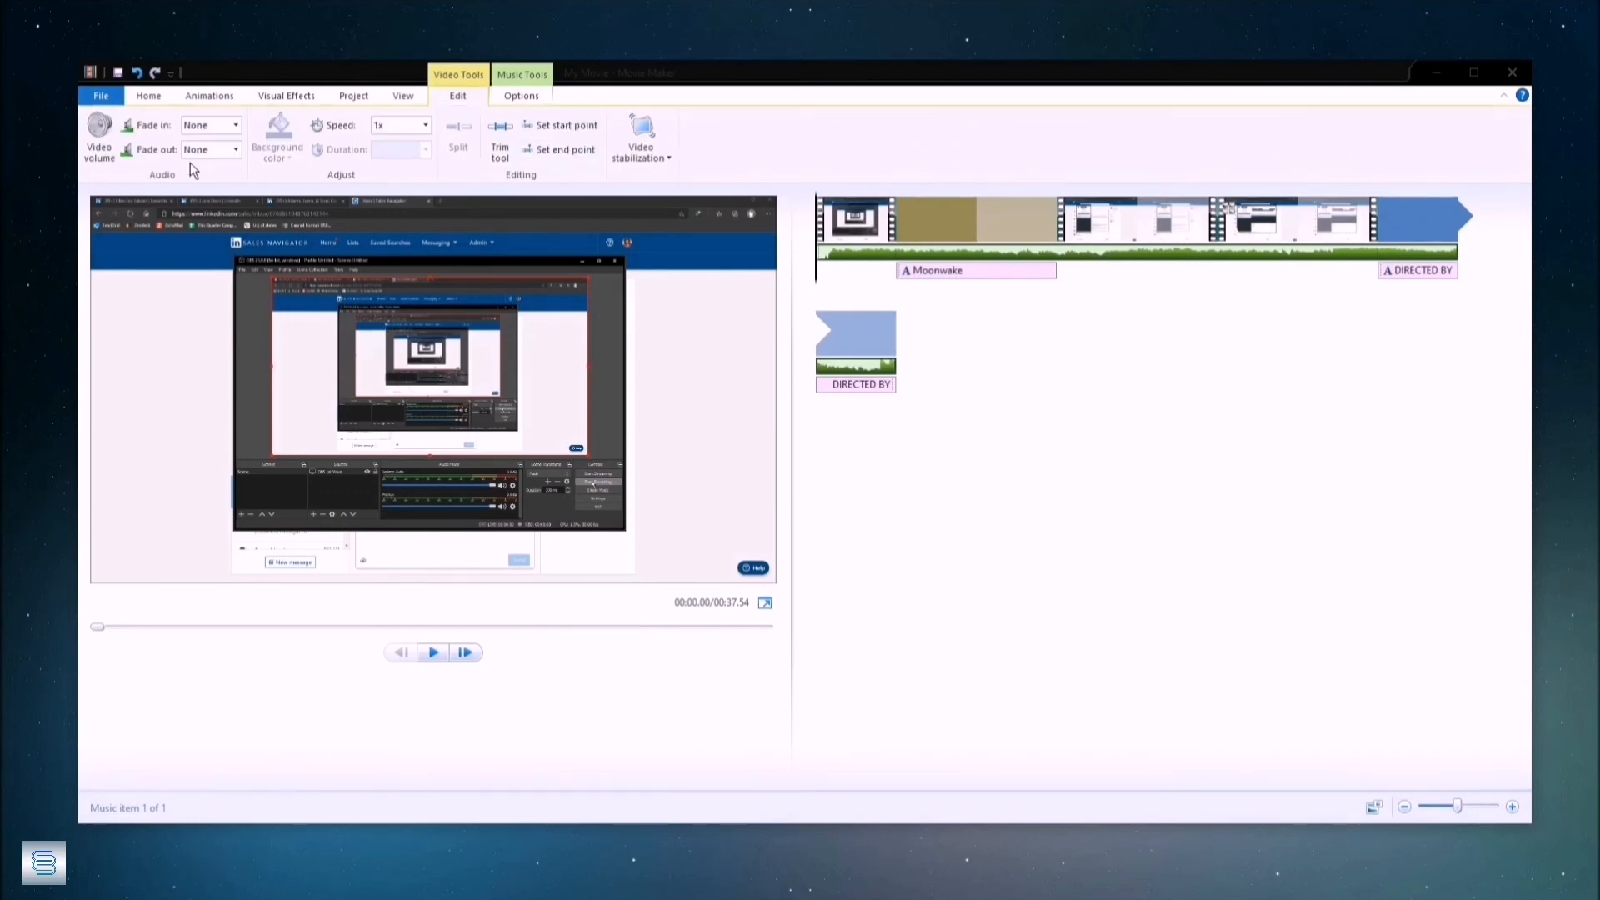
{"action": "left_click", "coordinate": [99, 133]}
{"action": "mouse_move", "coordinate": [136, 179]}
{"action": "left_mouse_down"}
{"action": "mouse_move", "coordinate": [110, 178]}
{"action": "mouse_move", "coordinate": [139, 178]}
{"action": "left_mouse_up"}
{"action": "left_click", "coordinate": [998, 372]}
{"action": "left_click", "coordinate": [517, 100]}
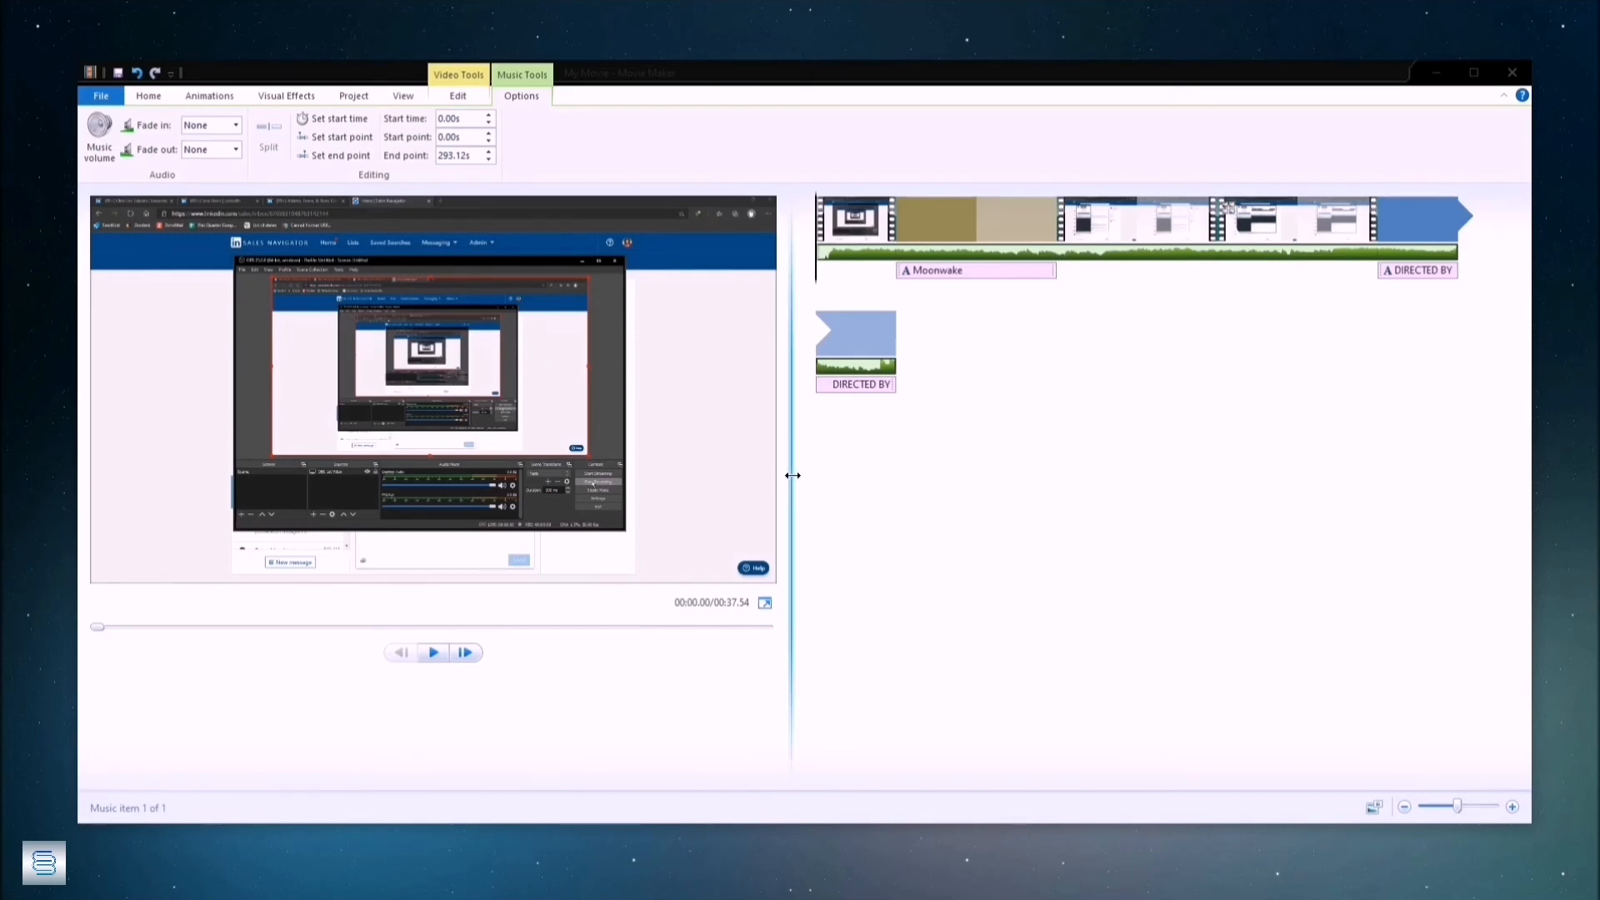
Step: Enlarge the preview pane slightly and move the playhead to the end of the movie
{"action": "mouse_move", "coordinate": [792, 471]}
{"action": "left_mouse_down"}
{"action": "mouse_move", "coordinate": [875, 475]}
{"action": "mouse_move", "coordinate": [820, 475]}
{"action": "left_mouse_up"}
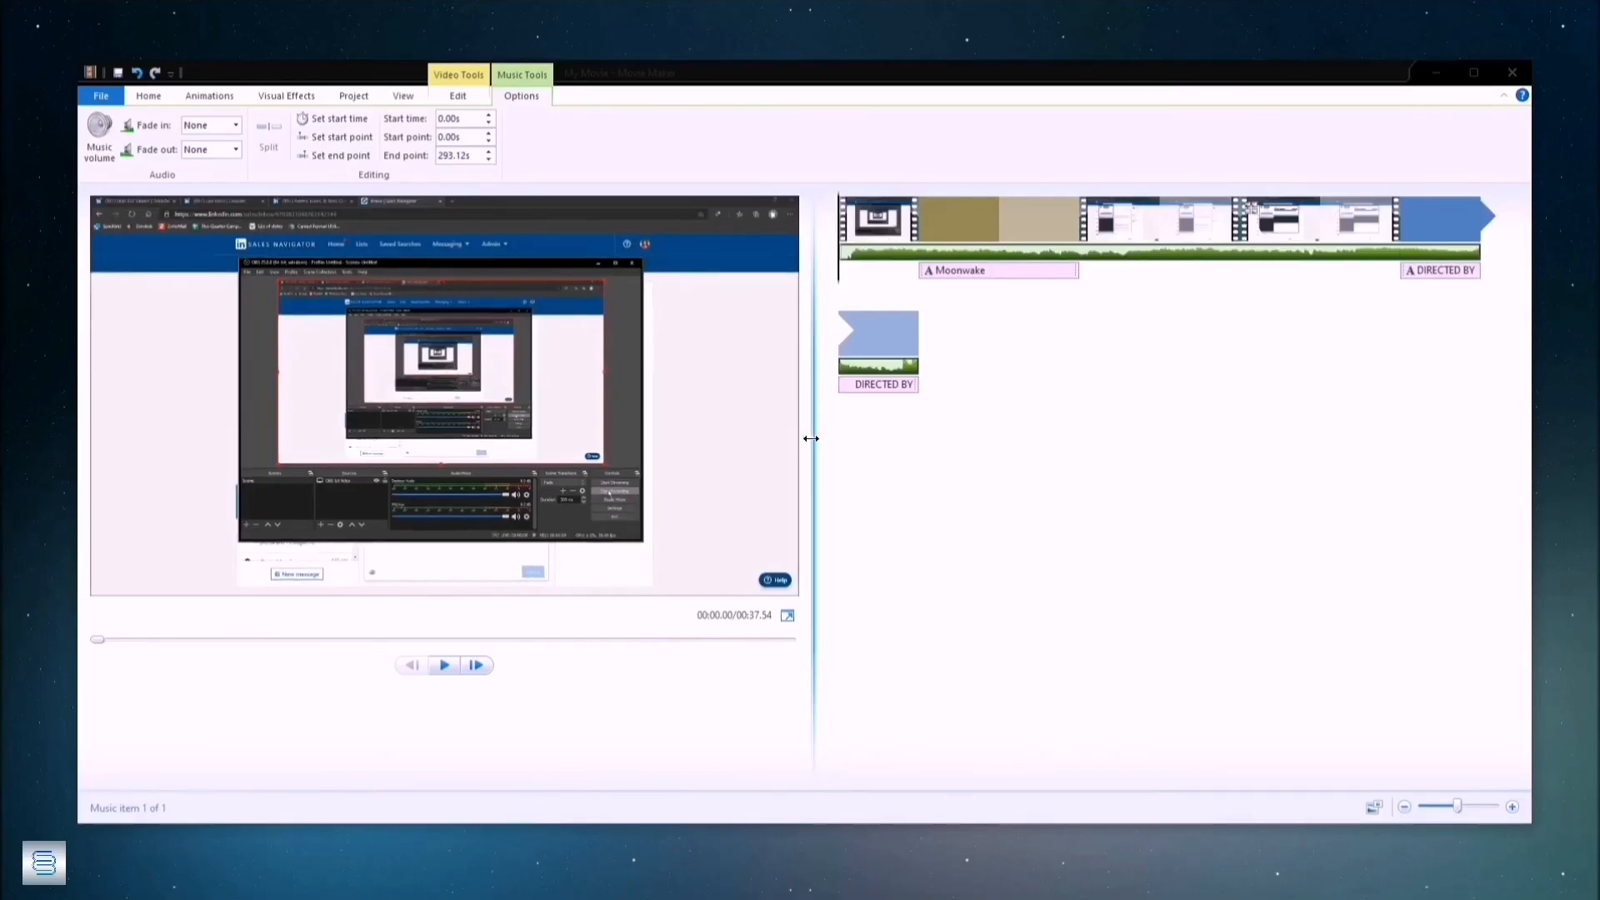
{"action": "left_click_drag", "start_coordinate": [811, 438], "coordinate": [805, 438]}
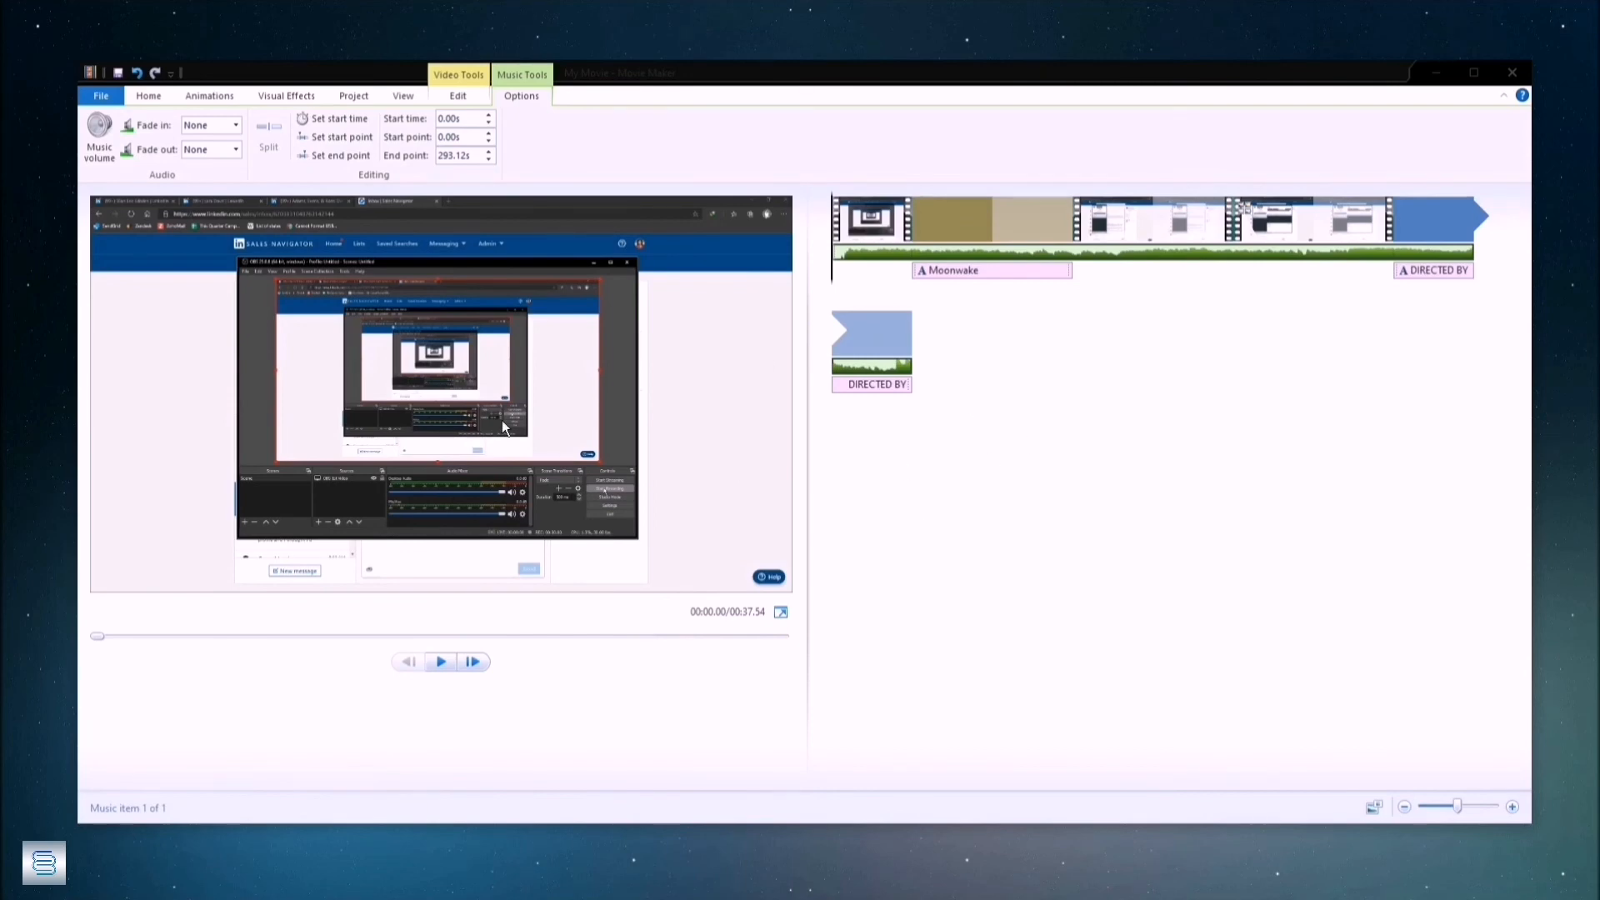
{"action": "left_click", "coordinate": [1164, 543]}
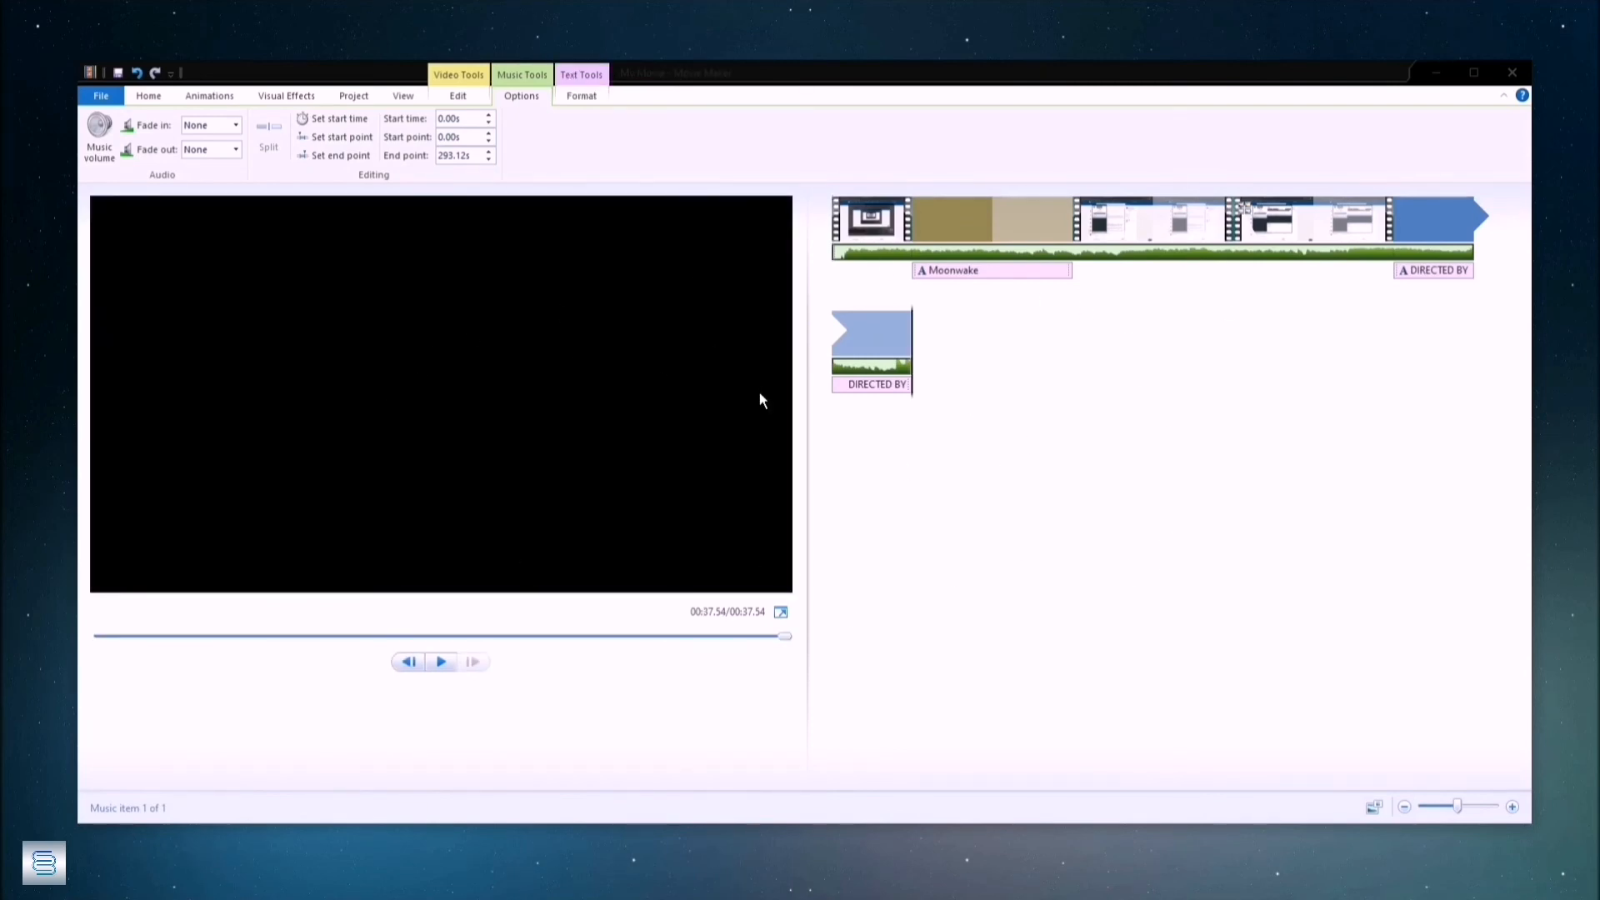
Step: Review the commands for saving the project and for publishing or saving the finished movie
{"action": "left_click", "coordinate": [99, 98]}
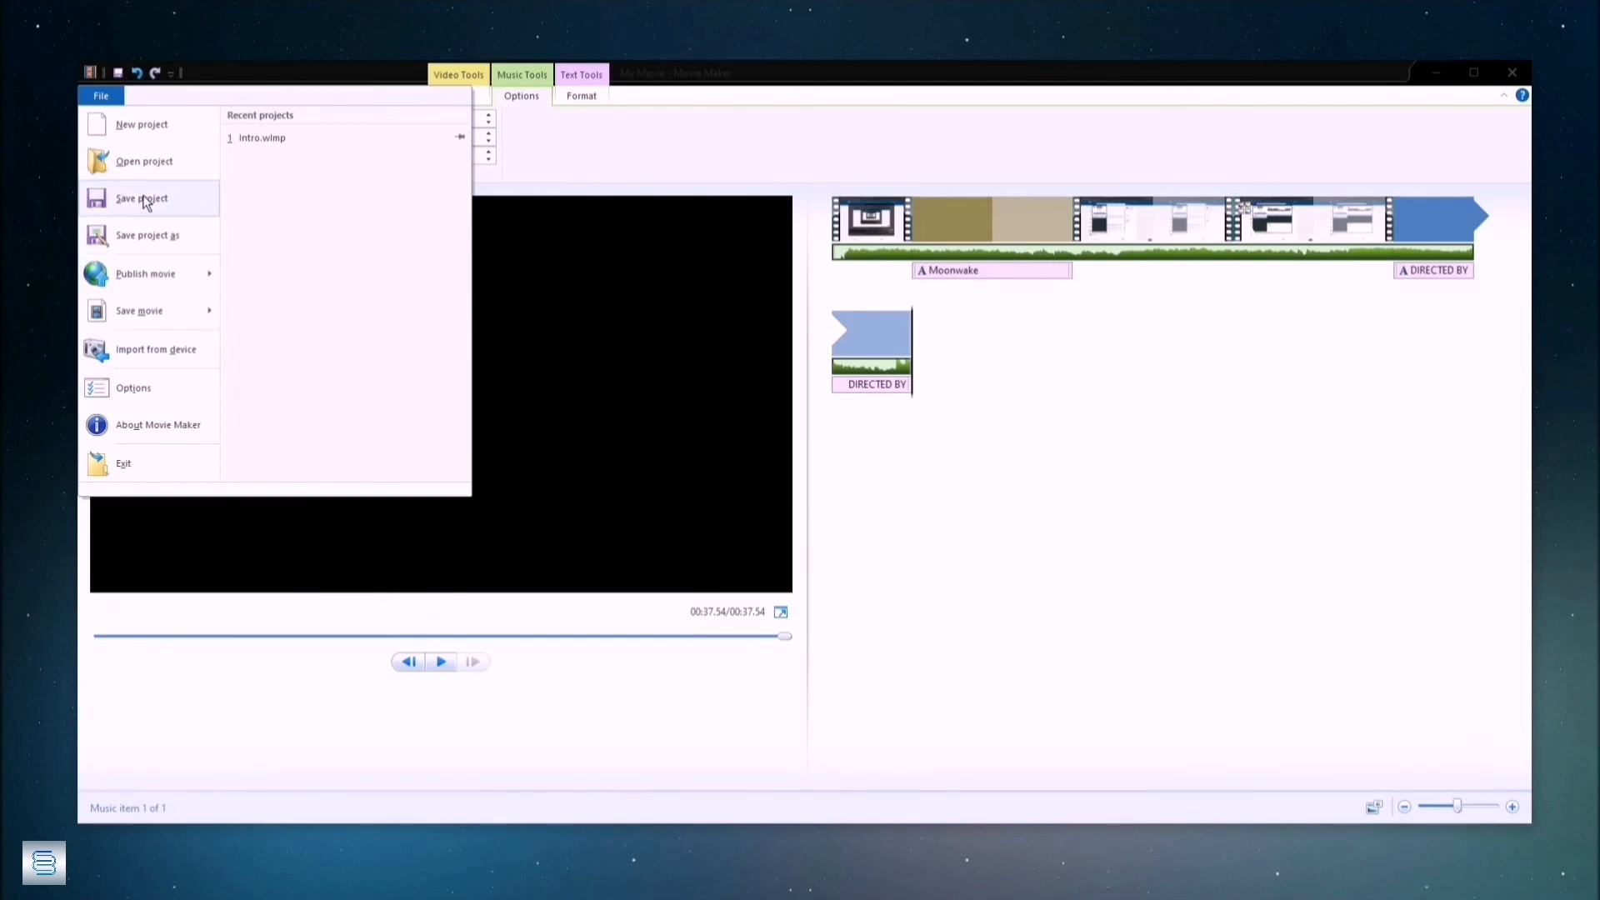
{"action": "left_click", "coordinate": [683, 169]}
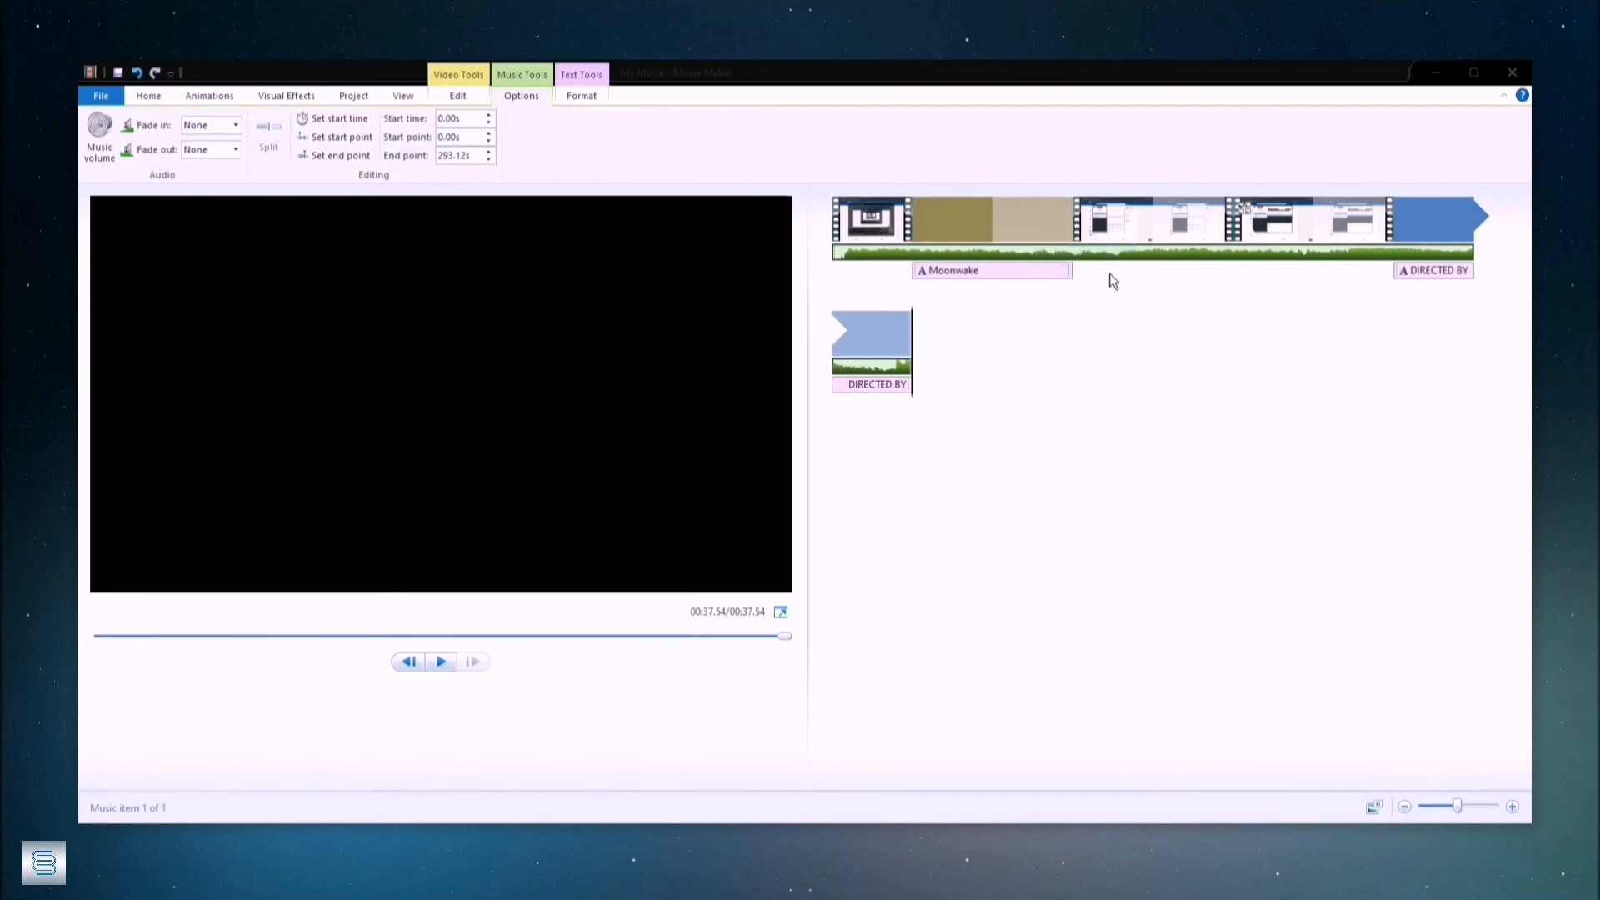
{"action": "left_click", "coordinate": [114, 99]}
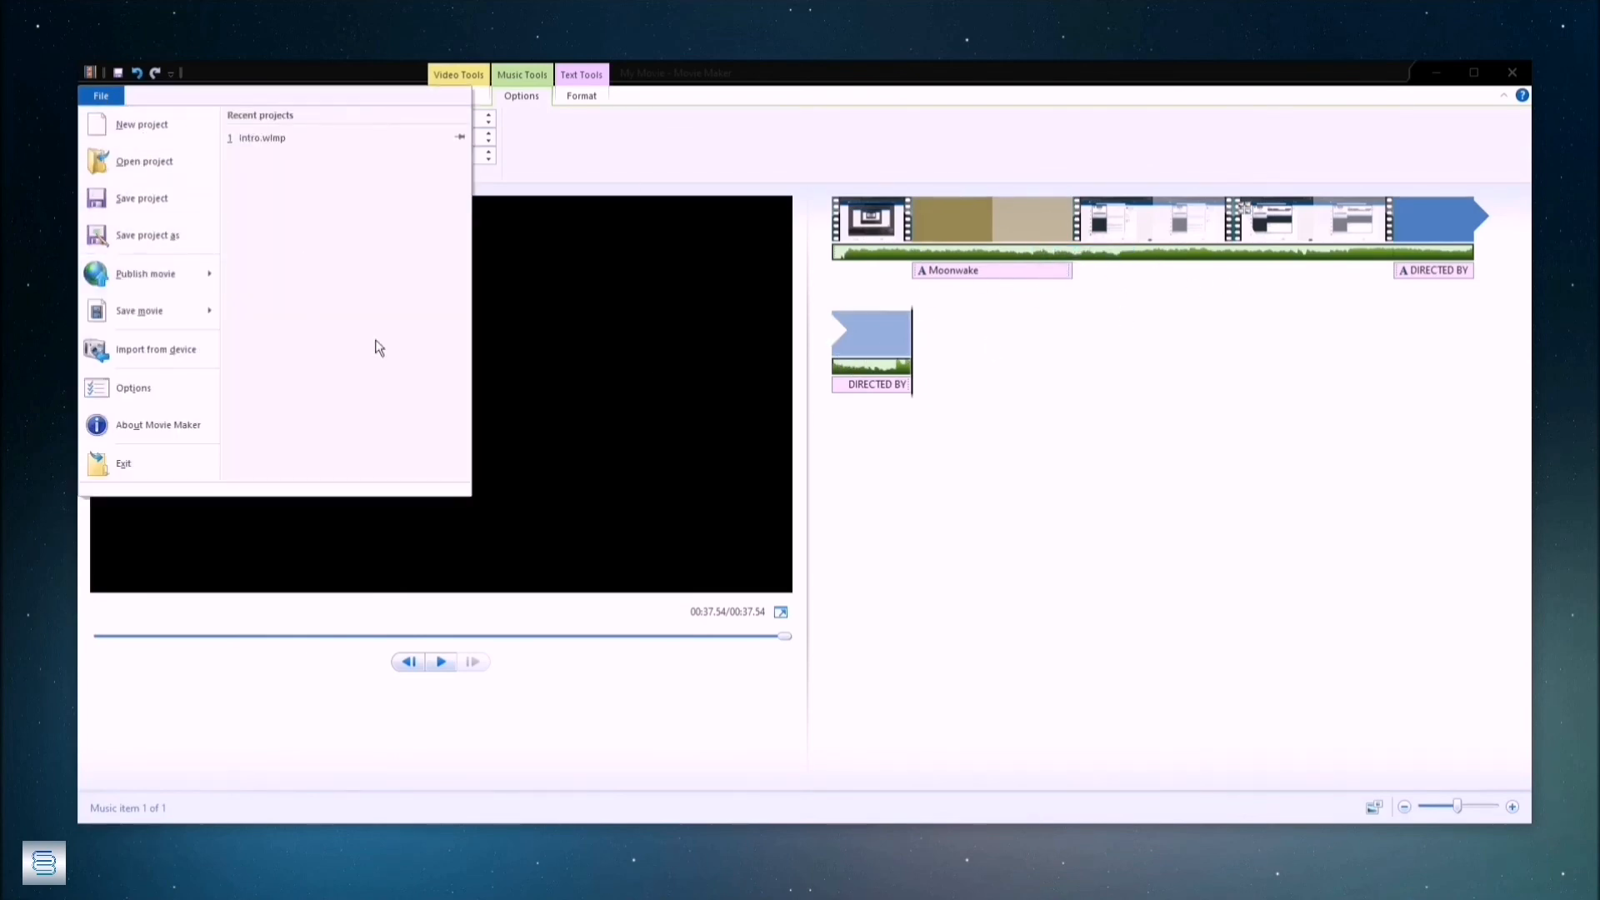
{"action": "left_click", "coordinate": [1045, 505]}
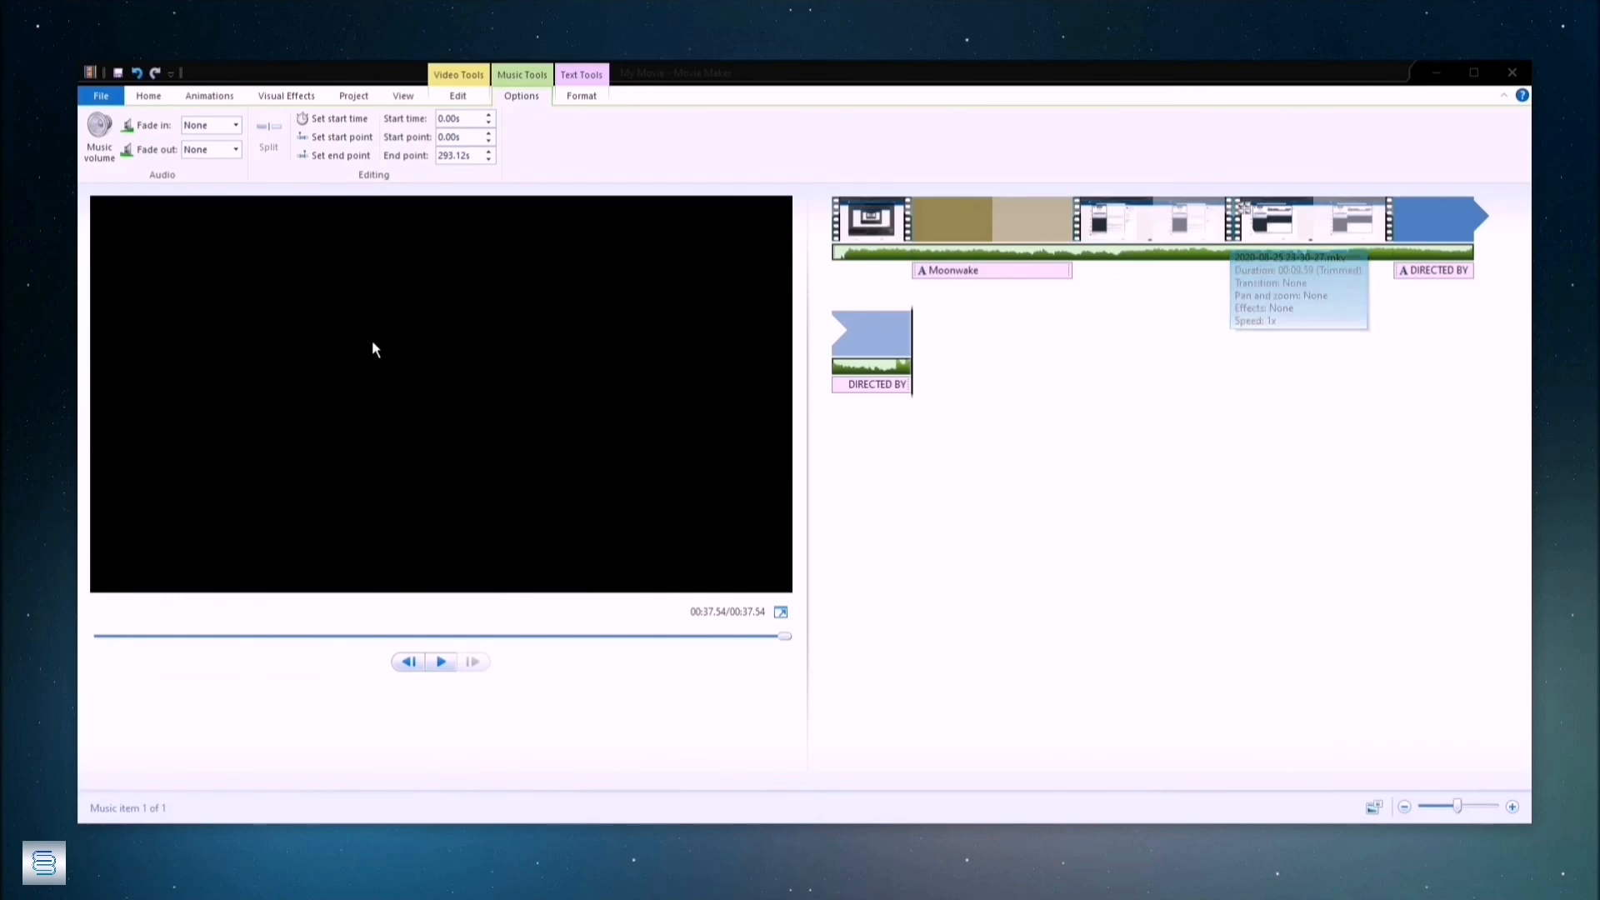
{"action": "left_click", "coordinate": [148, 97]}
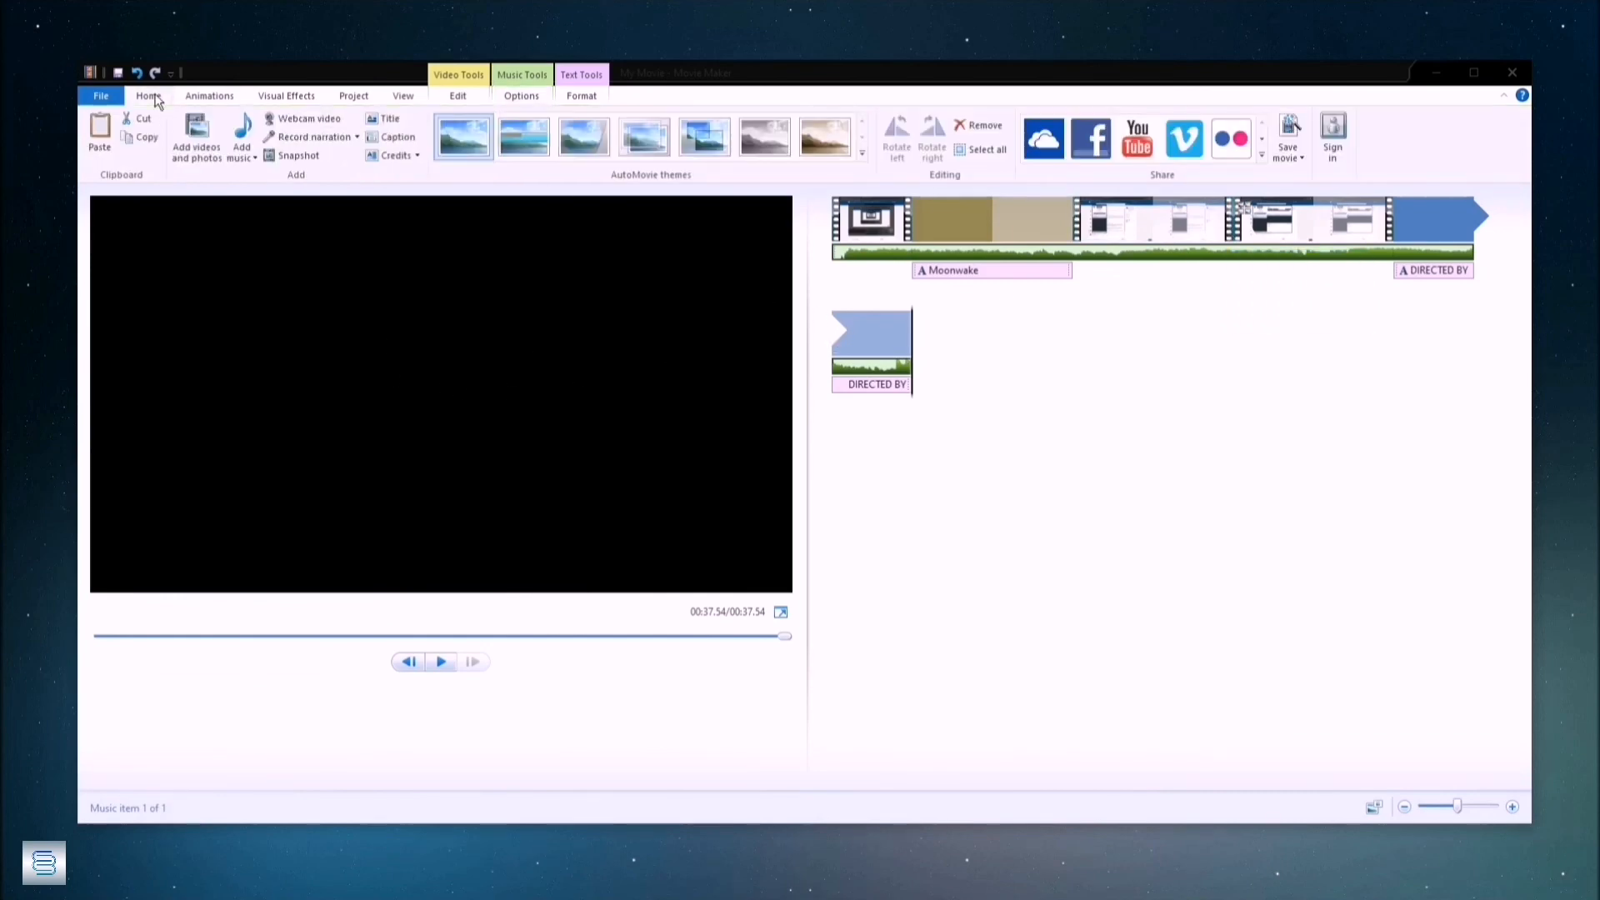
Step: Examine the output presets for saving the movie, from the display, computer, email, phone and tablet settings to the website and audio-only settings
{"action": "left_click", "coordinate": [1298, 158]}
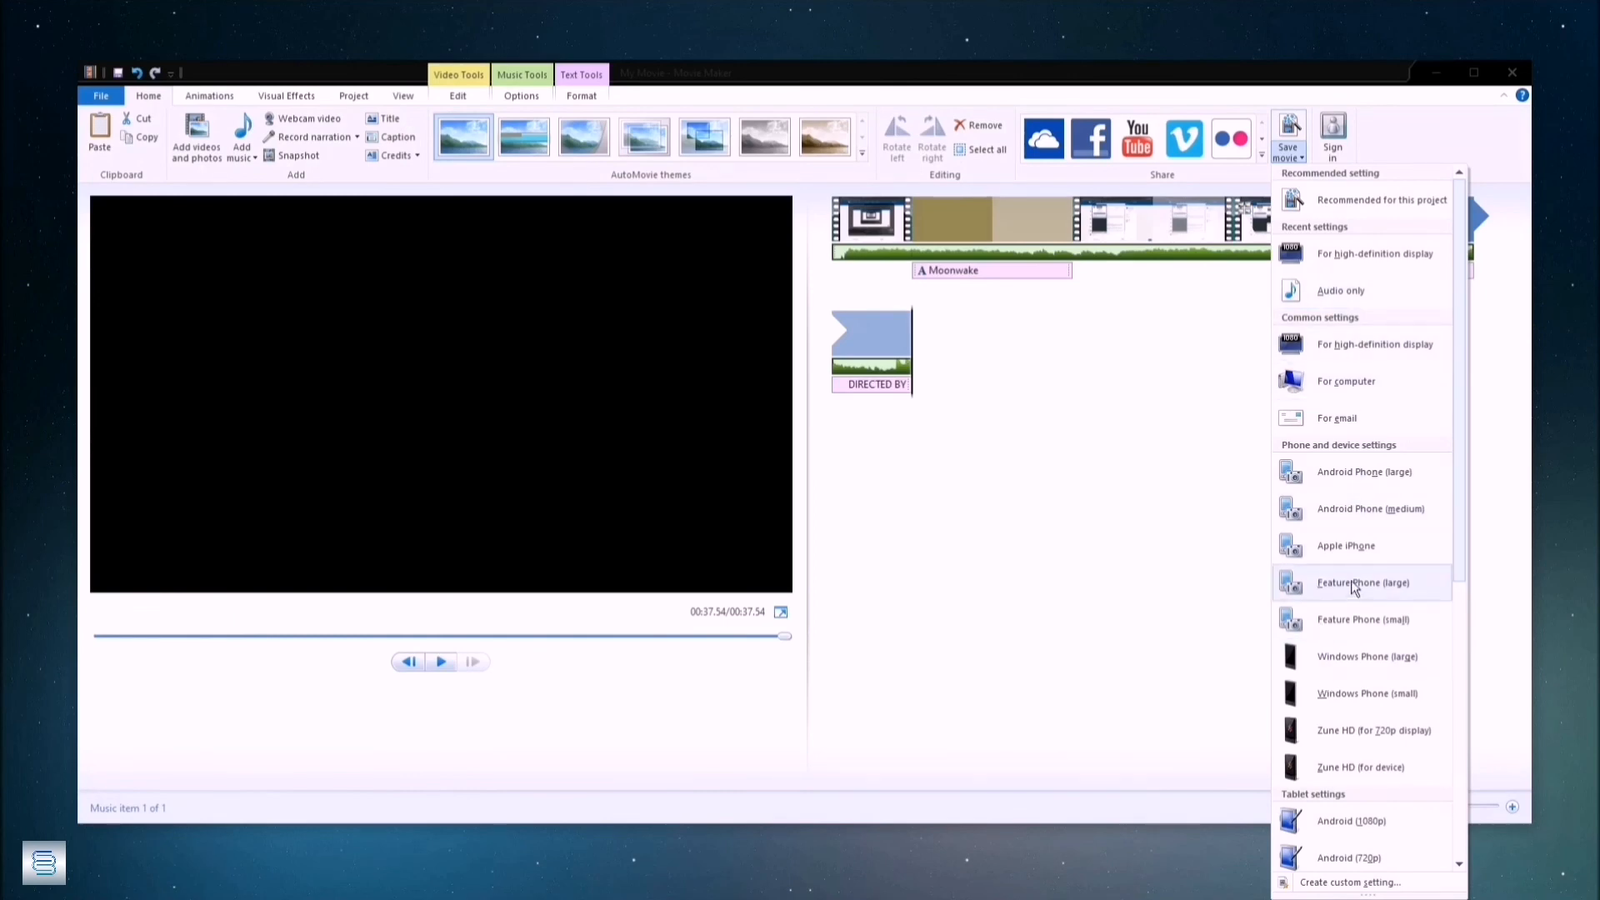
{"action": "scroll", "coordinate": [1351, 580], "scroll_direction": "down", "scroll_amount": 3}
{"action": "scroll", "coordinate": [1345, 753], "scroll_direction": "up", "scroll_amount": 3}
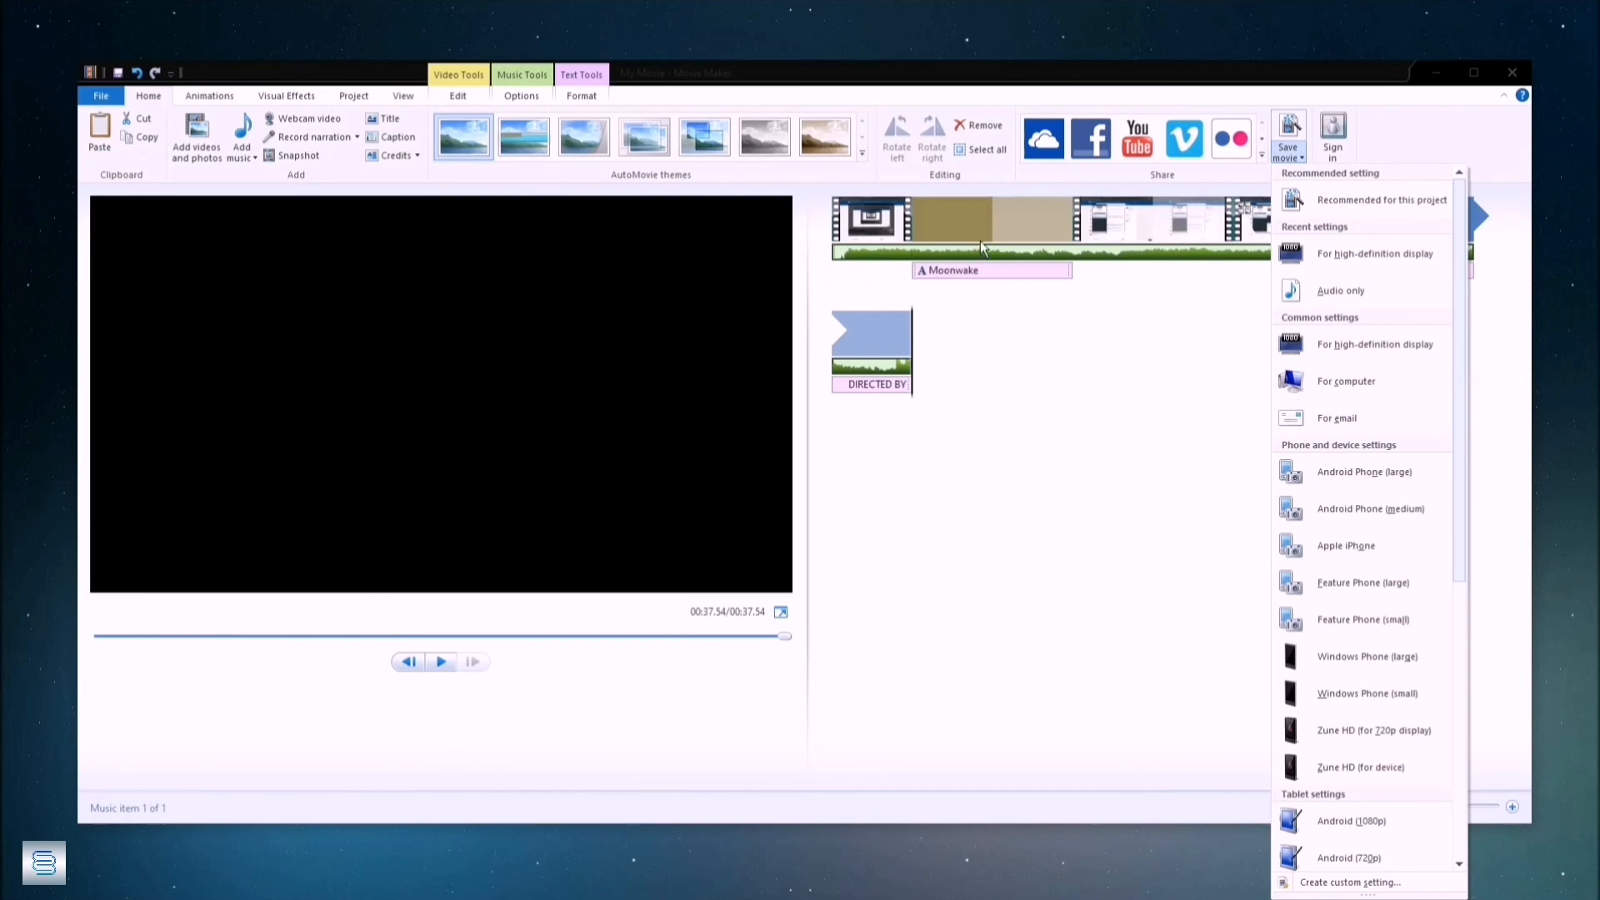
{"action": "left_click", "coordinate": [1278, 153]}
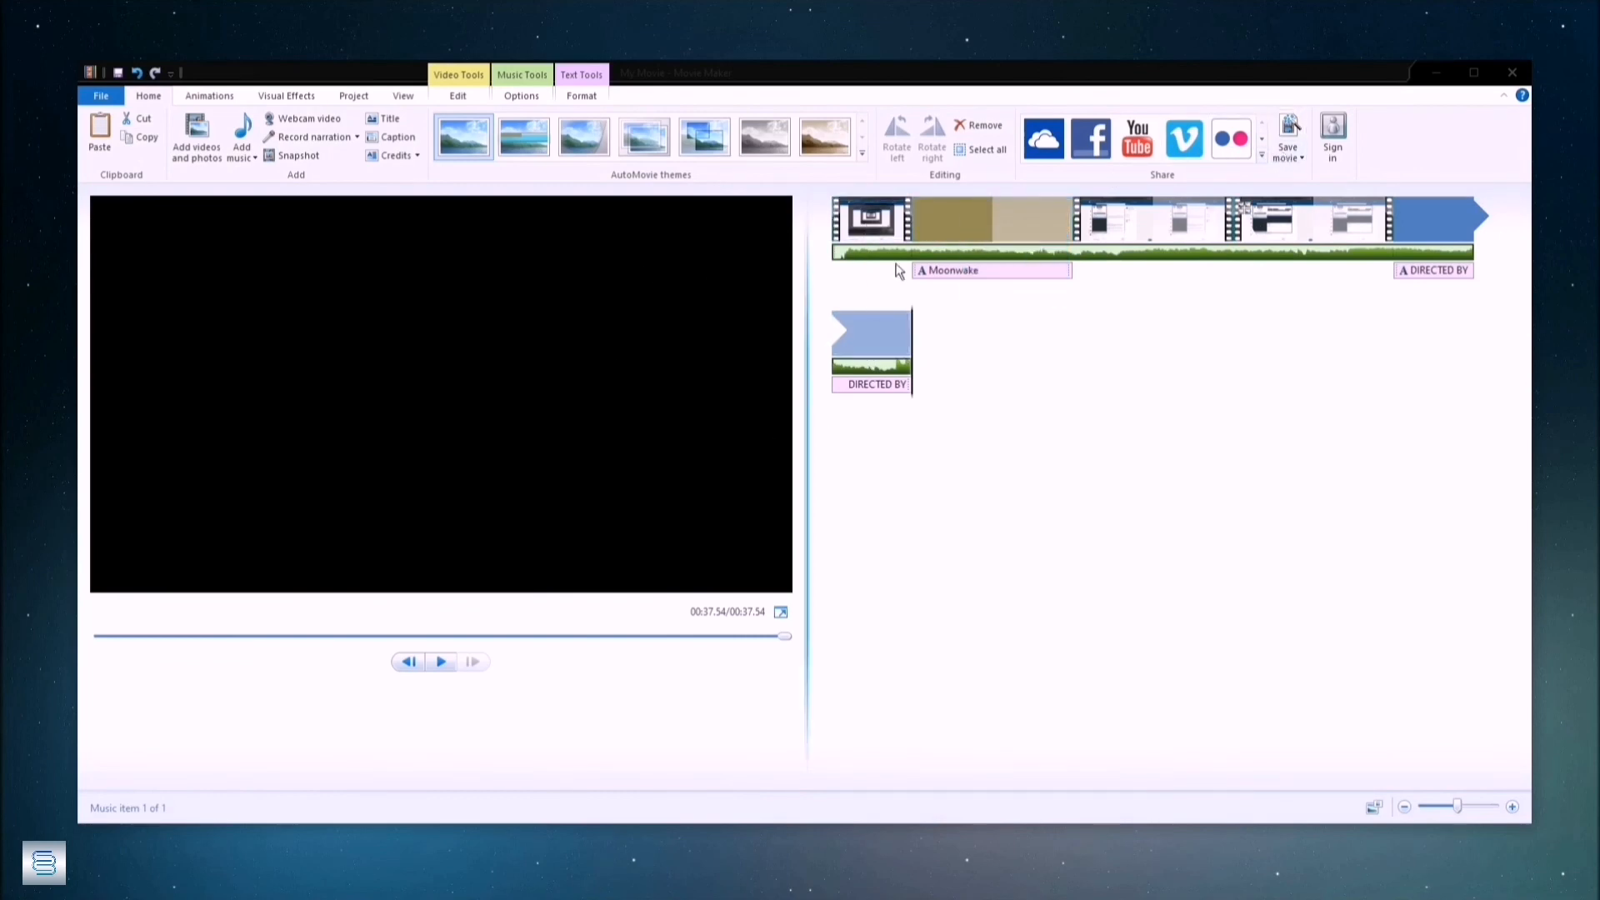
{"action": "left_click", "coordinate": [1290, 155]}
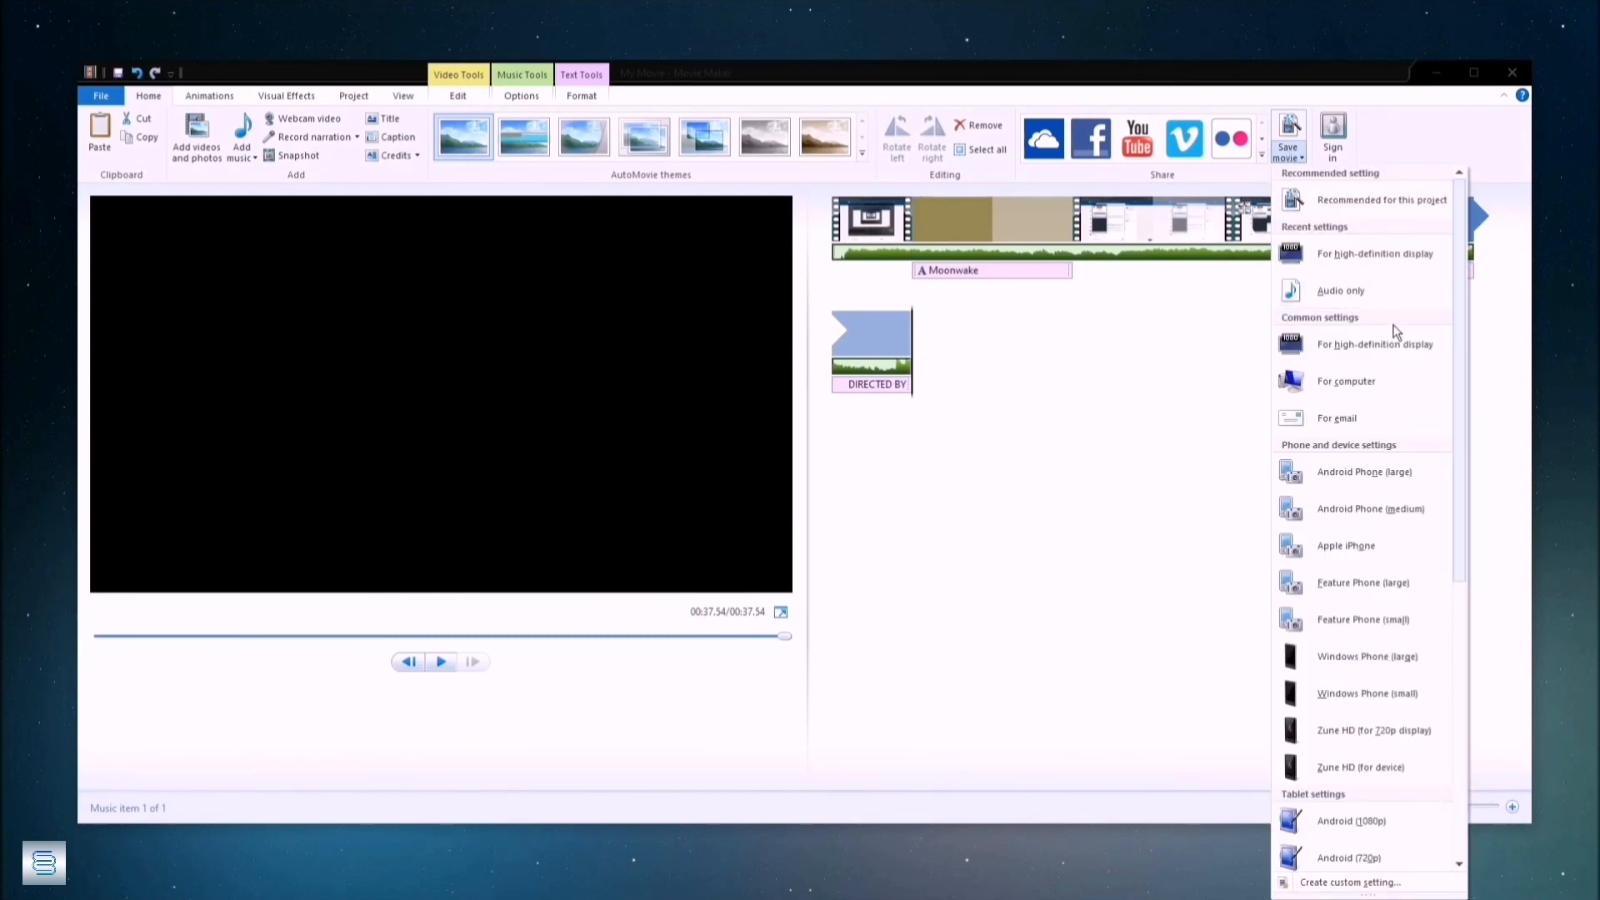
{"action": "scroll", "coordinate": [1384, 367], "scroll_direction": "down", "scroll_amount": 5}
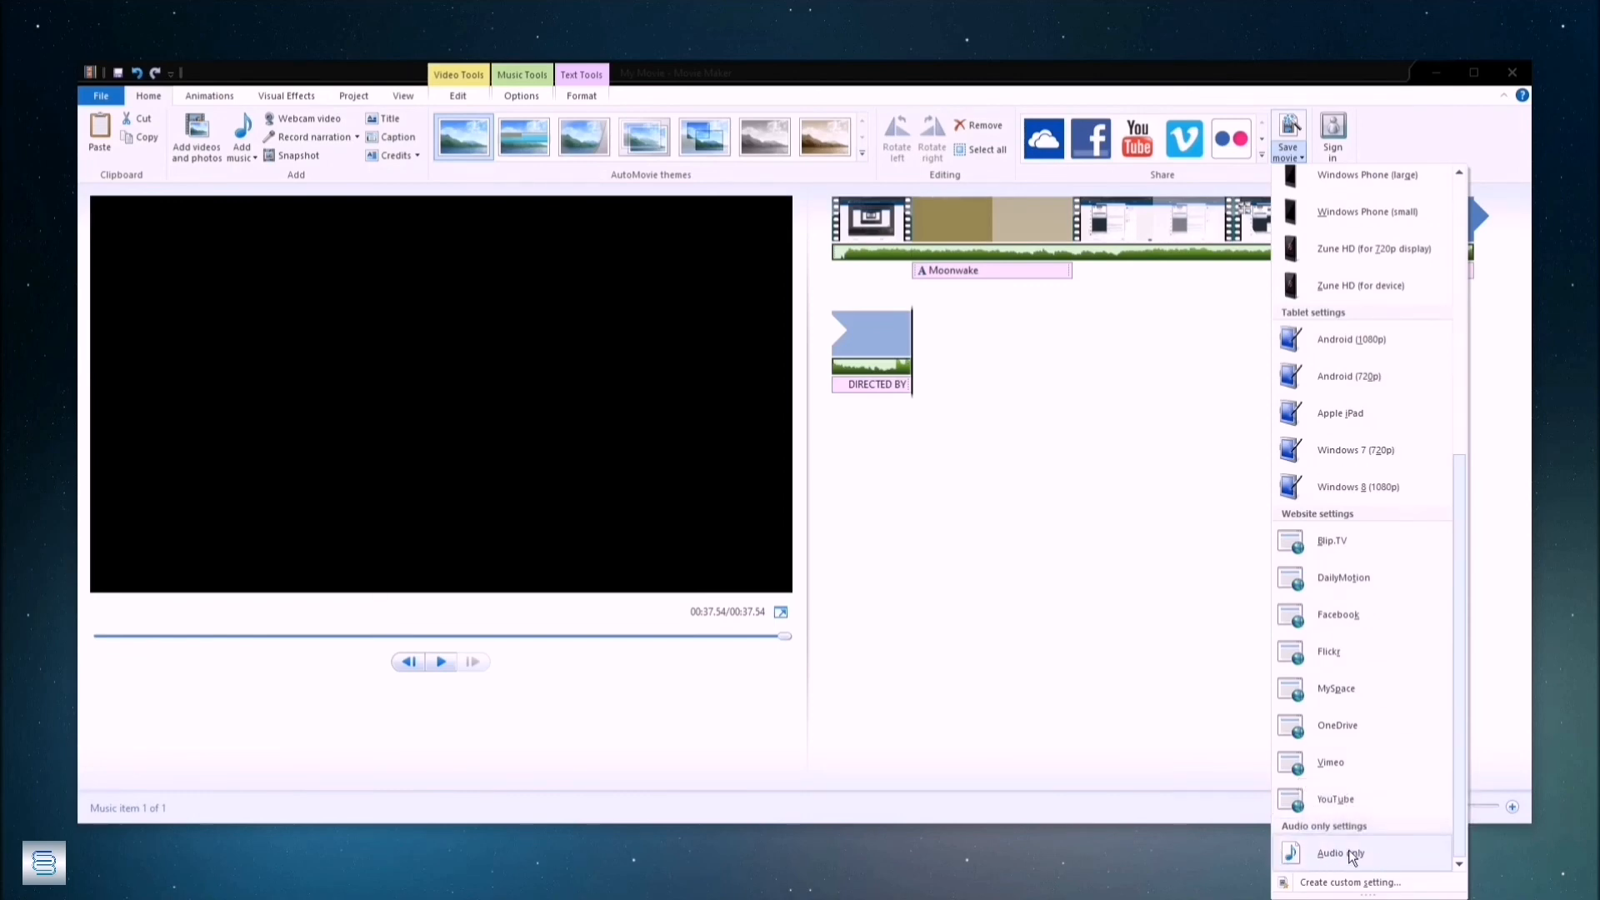
{"action": "left_click", "coordinate": [1068, 476]}
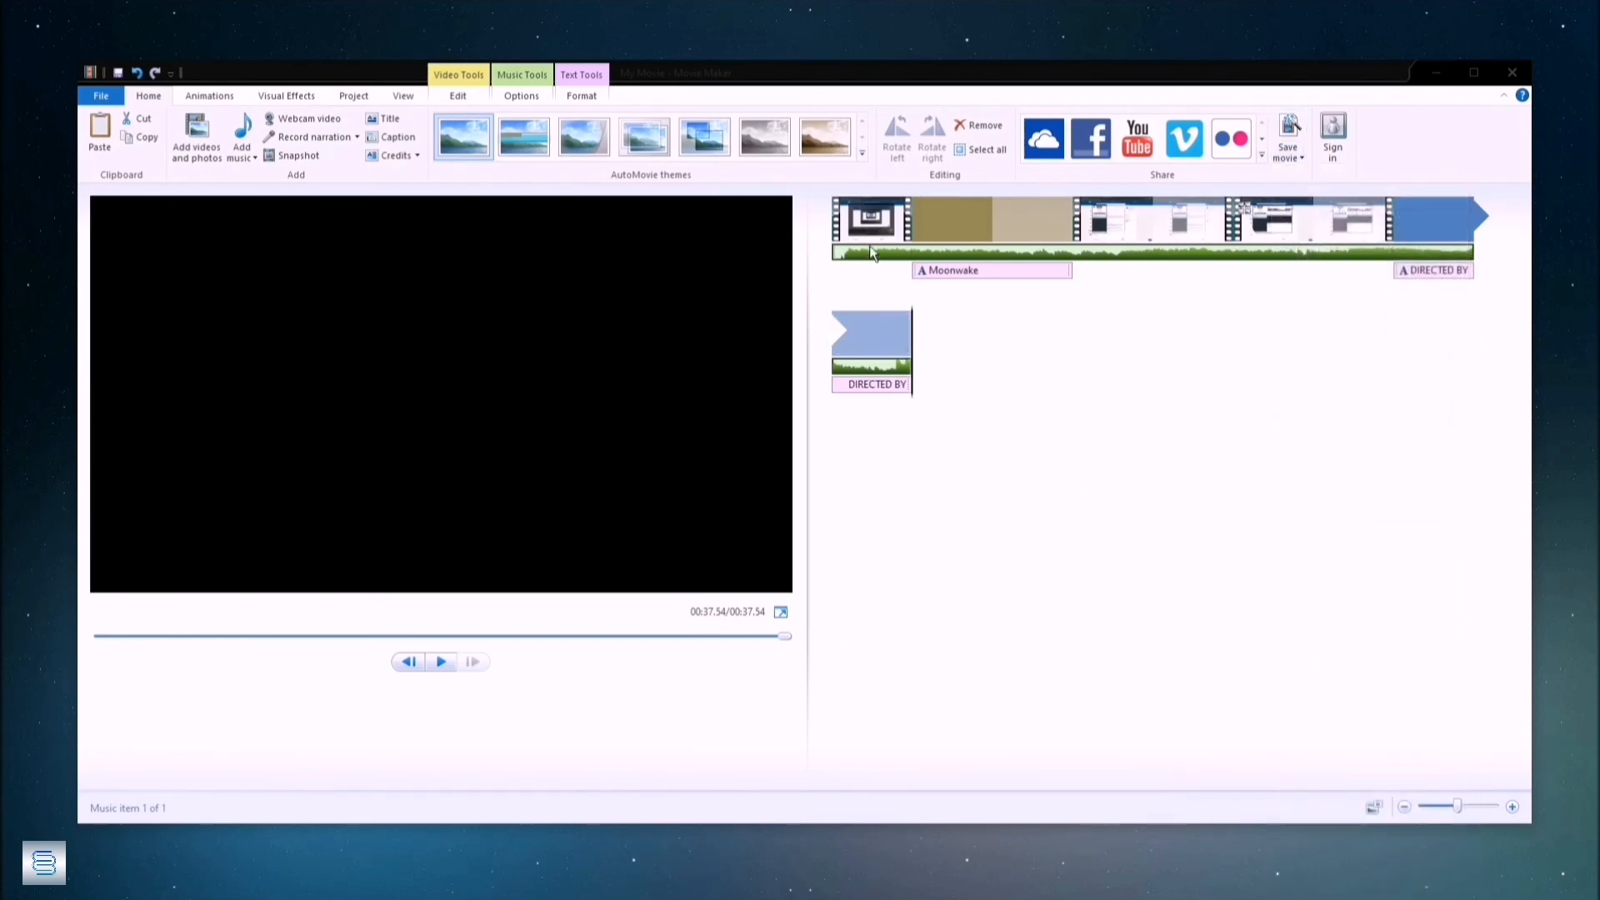